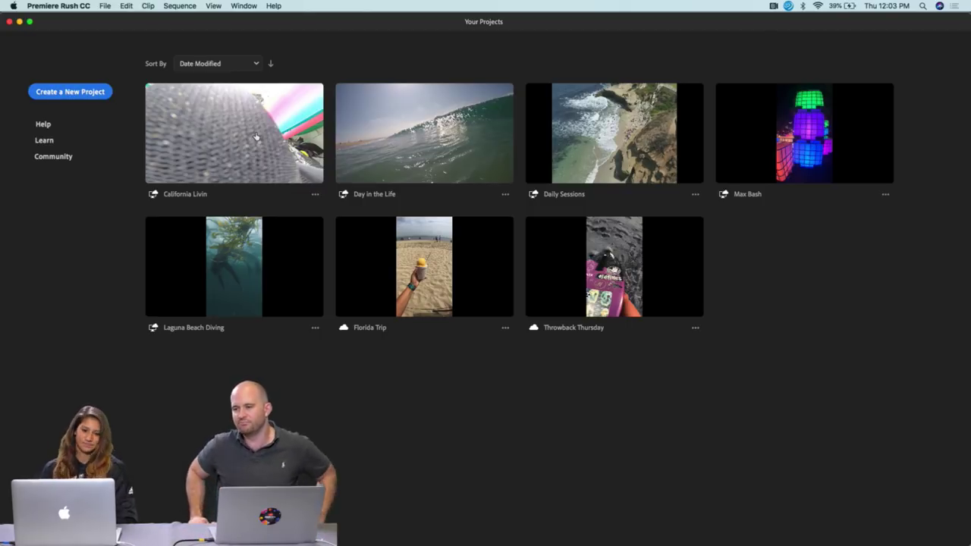
# Open the California Livin project from Your Projects.
pyautogui.click(248, 132)
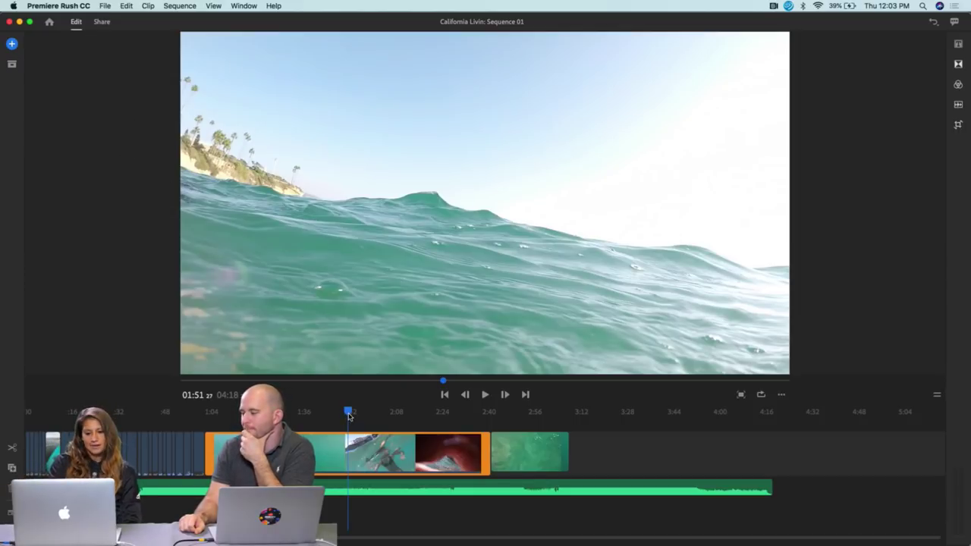
# Show the Project Assets list and browse the ocean and underwater clip thumbnails.
pyautogui.moveTo(349, 414); pyautogui.dragTo(326, 410)
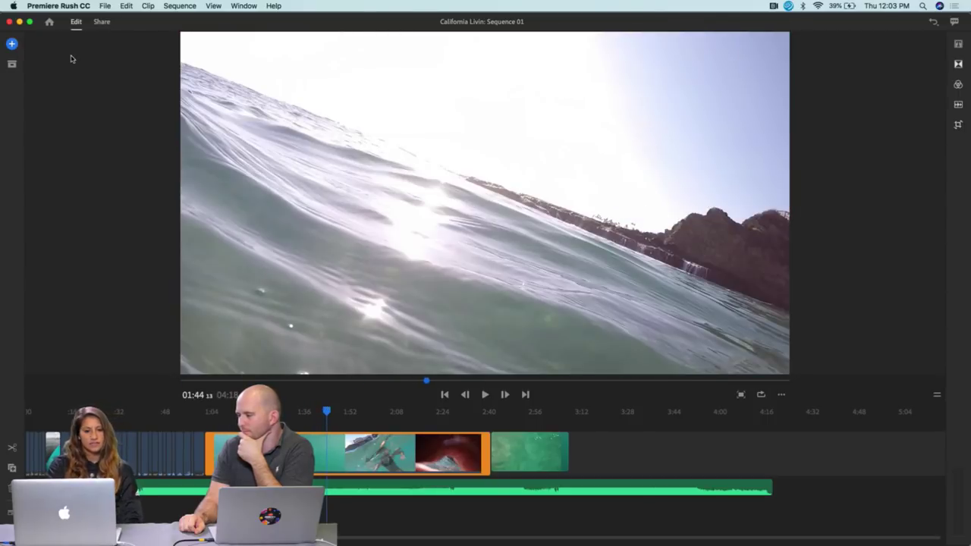
pyautogui.click(13, 65)
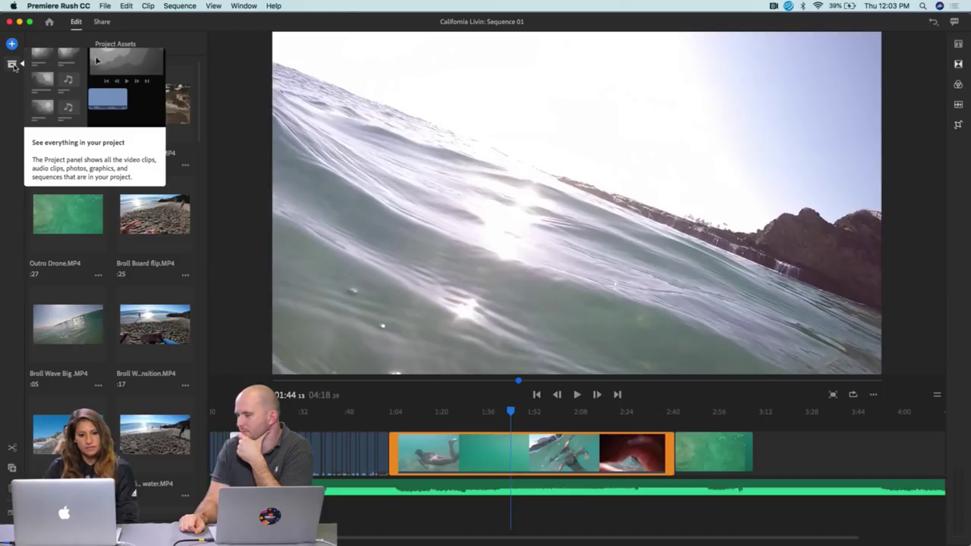
pyautogui.scroll(-5, 98, 265)
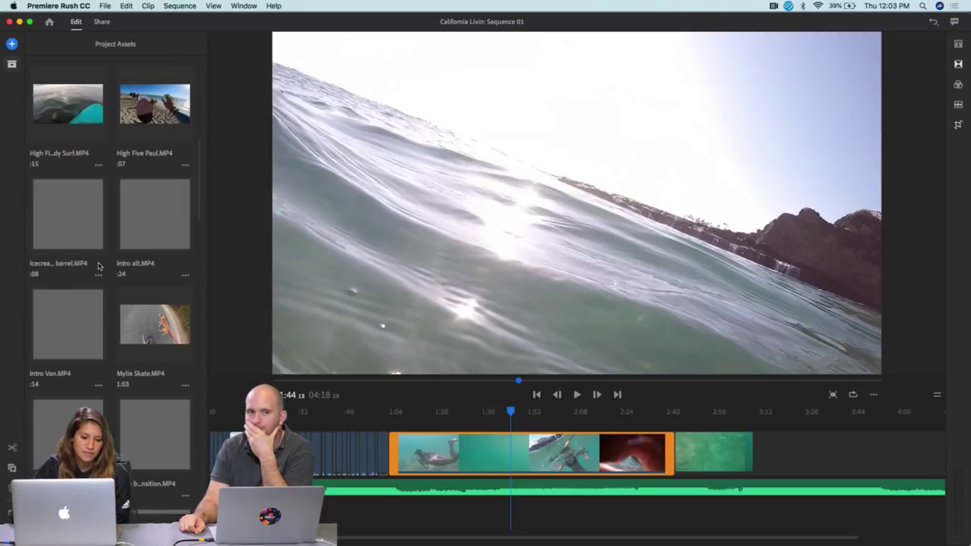
pyautogui.scroll(-15, 98, 266)
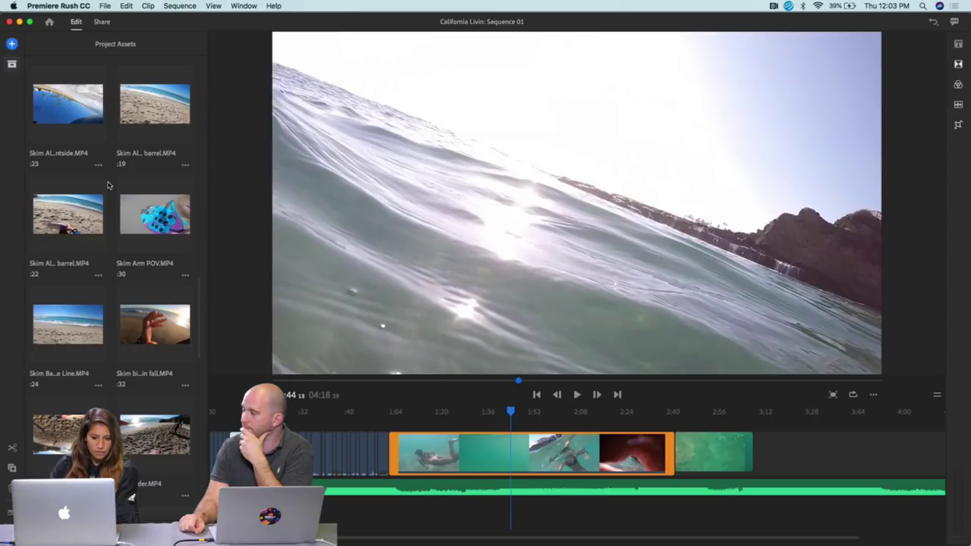
pyautogui.scroll(-5, 111, 240)
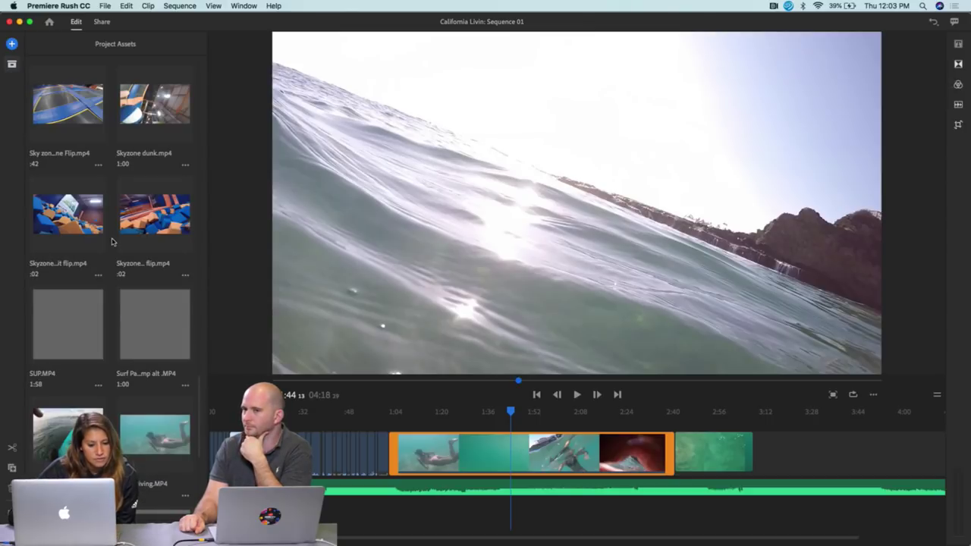
pyautogui.scroll(-5, 112, 241)
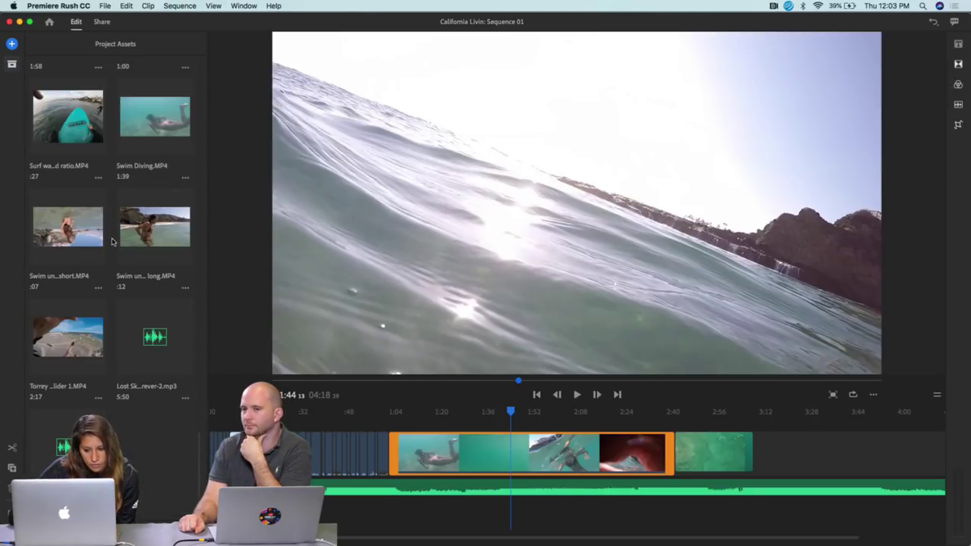
pyautogui.scroll(5, 174, 280)
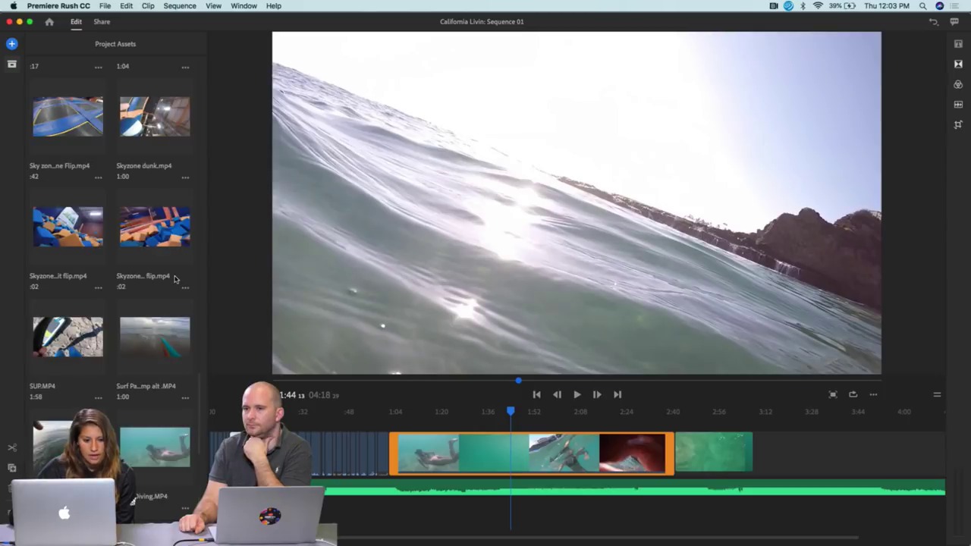
pyautogui.scroll(5, 174, 279)
pyautogui.moveTo(511, 412); pyautogui.dragTo(412, 413)
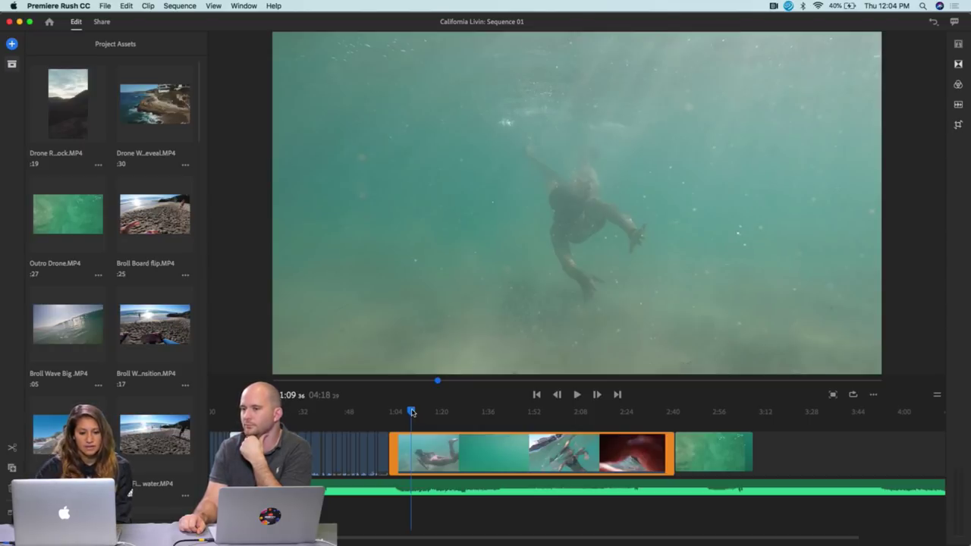
pyautogui.click(727, 462)
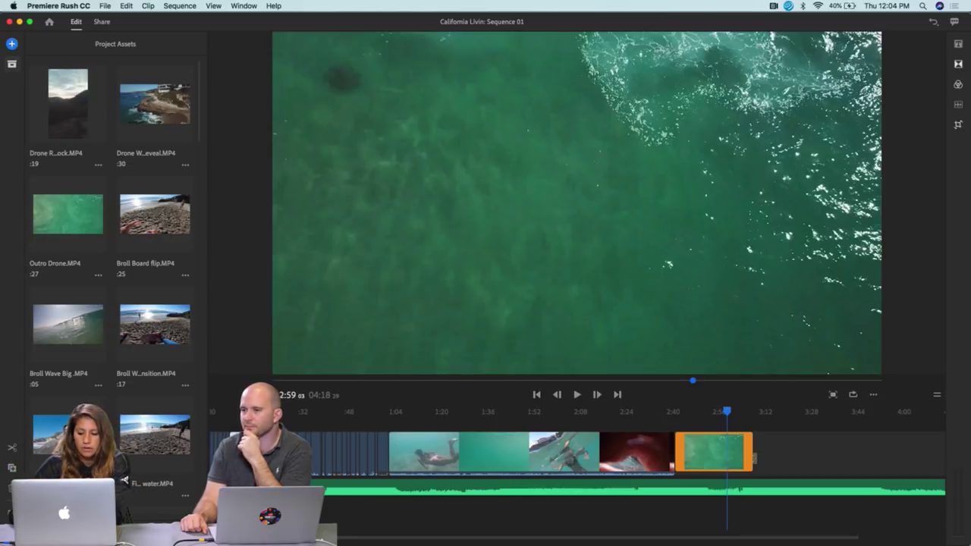
pyautogui.click(728, 415)
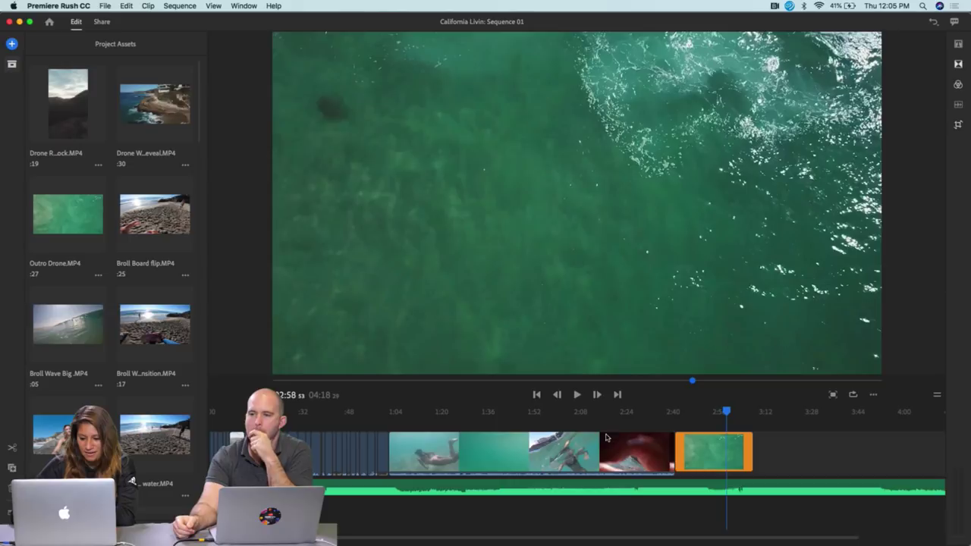
pyautogui.moveTo(727, 412); pyautogui.dragTo(211, 418)
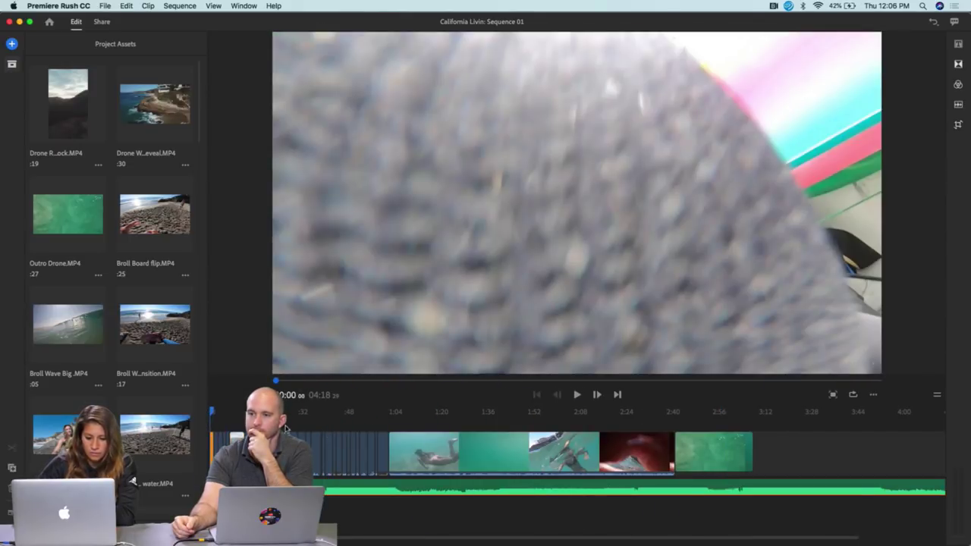
# Collapse the Project Assets list and zoom the timeline in with =.
pyautogui.click(12, 64)
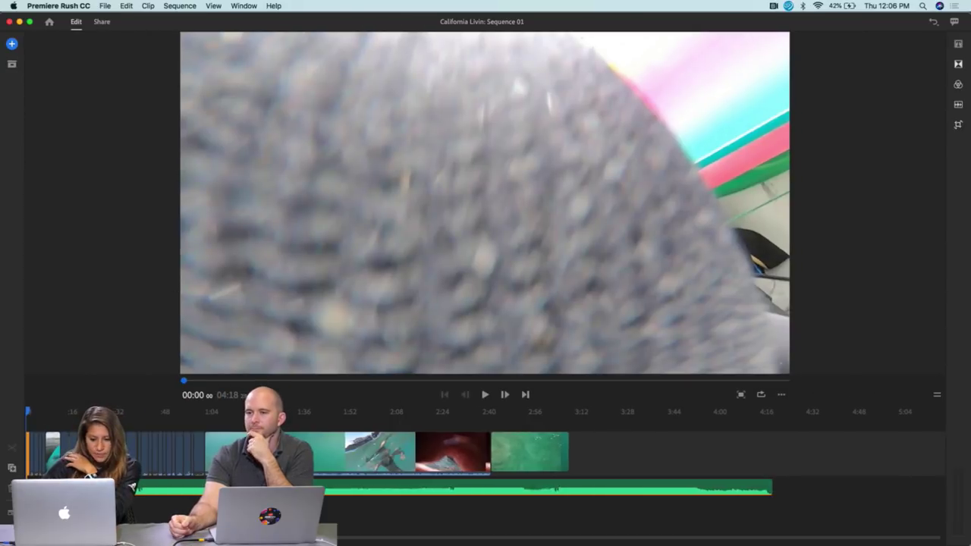
pyautogui.press('=')
pyautogui.press('=')
pyautogui.press('=')
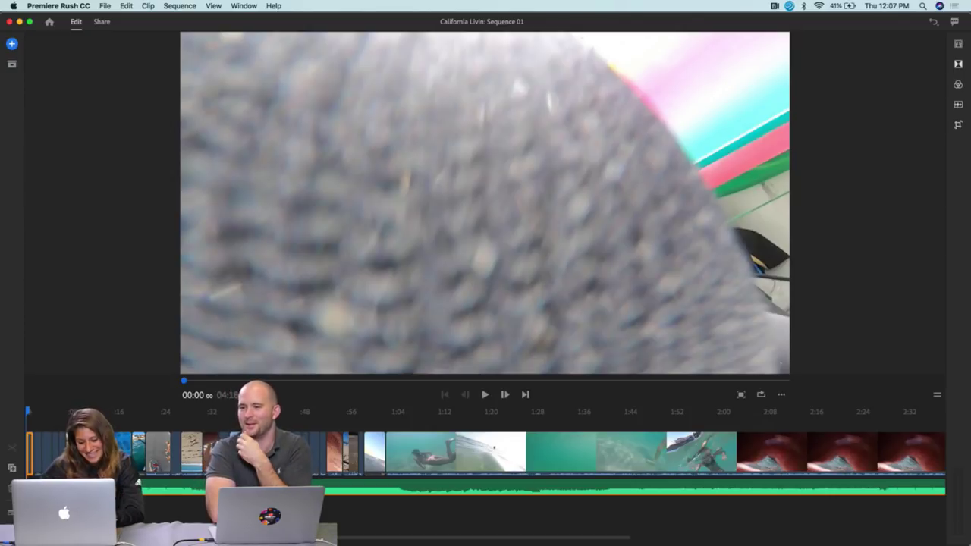
# Preview the first 12 seconds at higher volume, then zoom the timeline in further.
pyautogui.press('space')
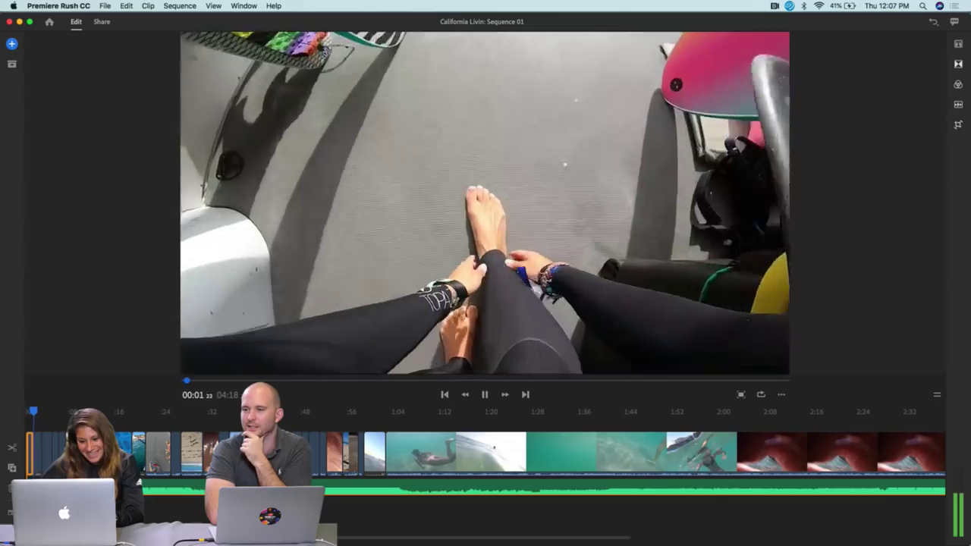
pyautogui.press('XF86AudioRaiseVolume')
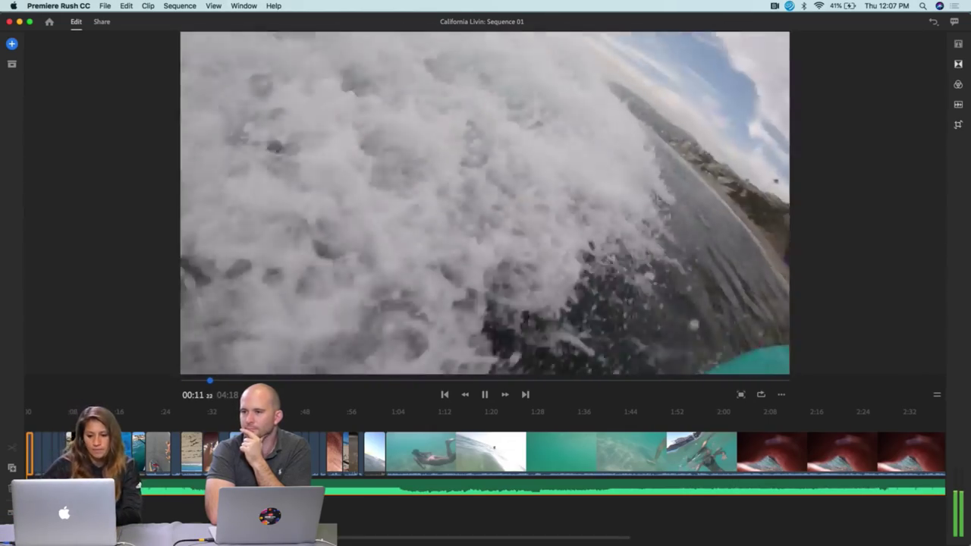
pyautogui.press('space')
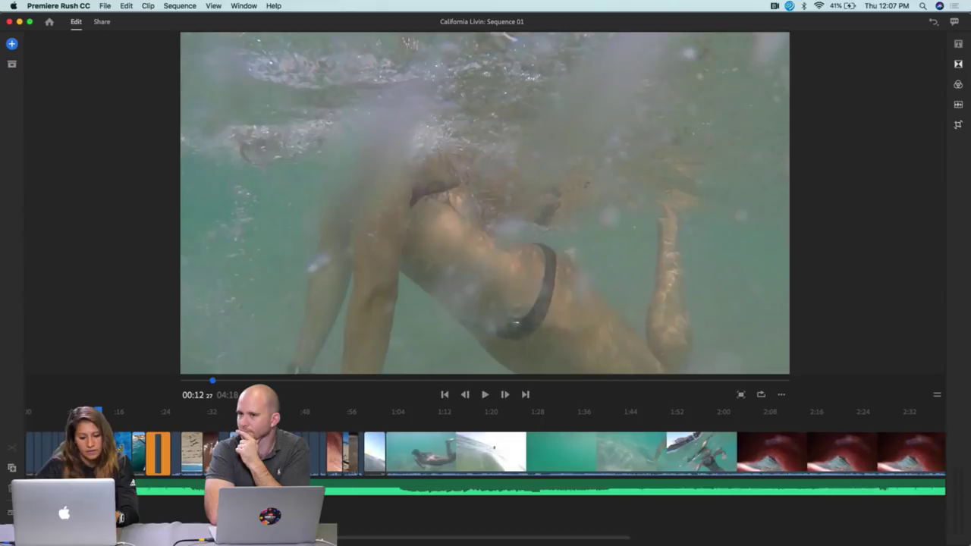
pyautogui.scroll(5, 160, 452)
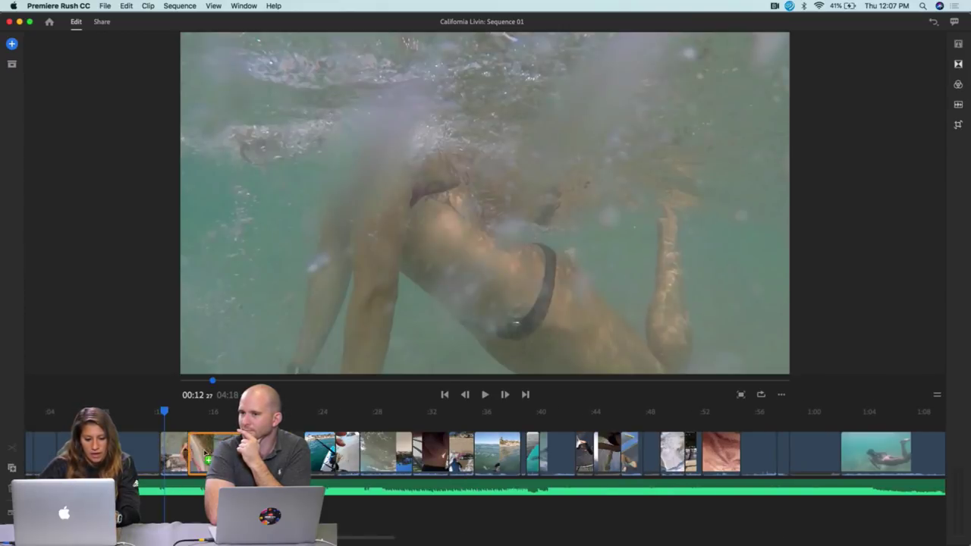
pyautogui.press('Down')
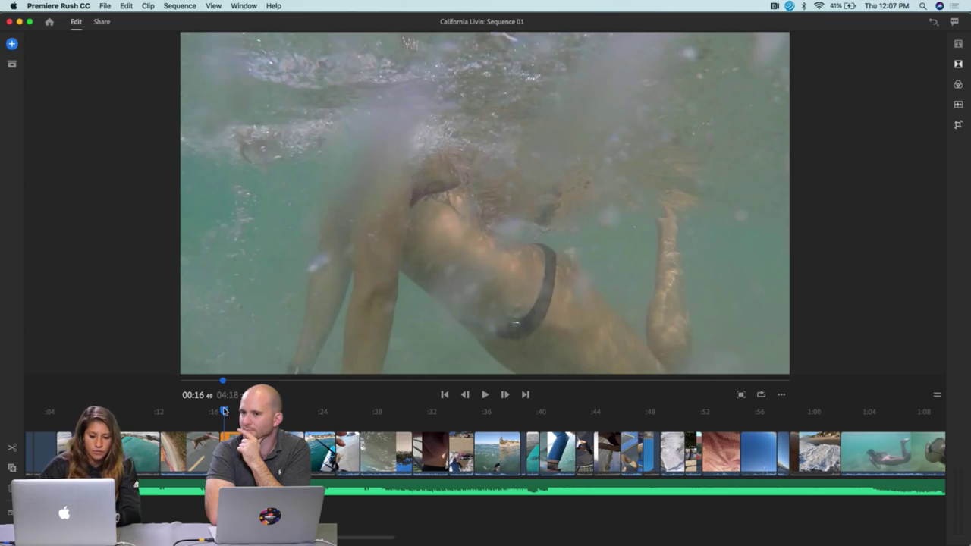
pyautogui.moveTo(224, 412); pyautogui.dragTo(79, 411)
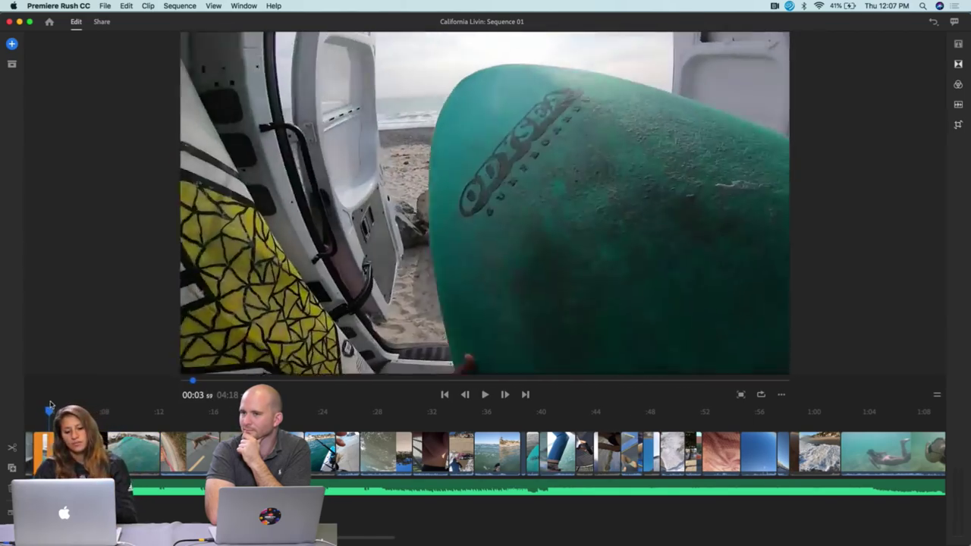
pyautogui.press('space')
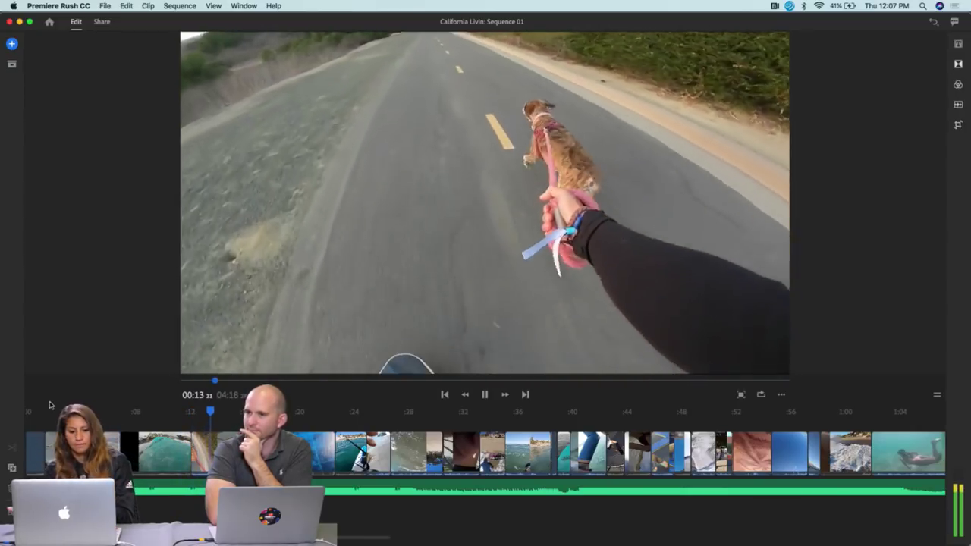
pyautogui.press('space')
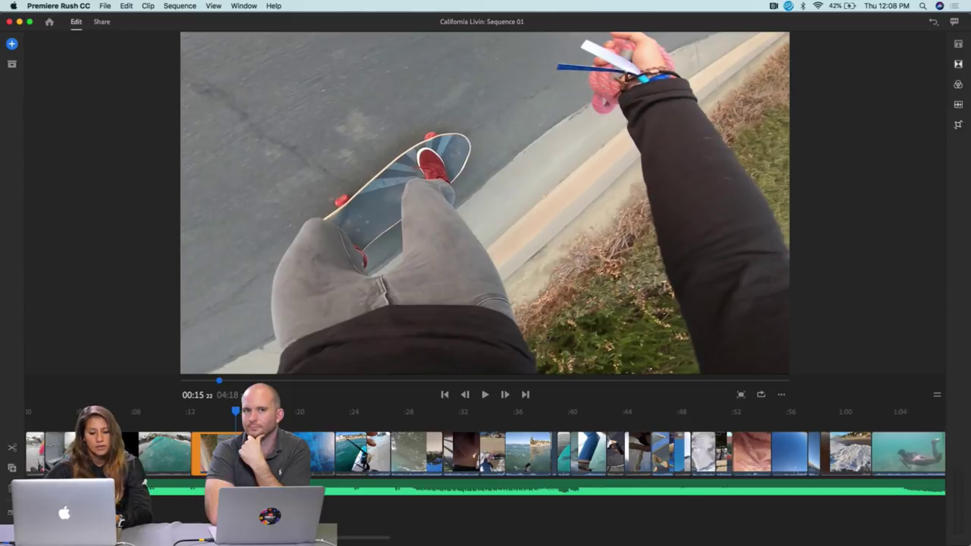
# Delete the skateboarding clip and replay the early clips around the cut.
pyautogui.press('Delete')
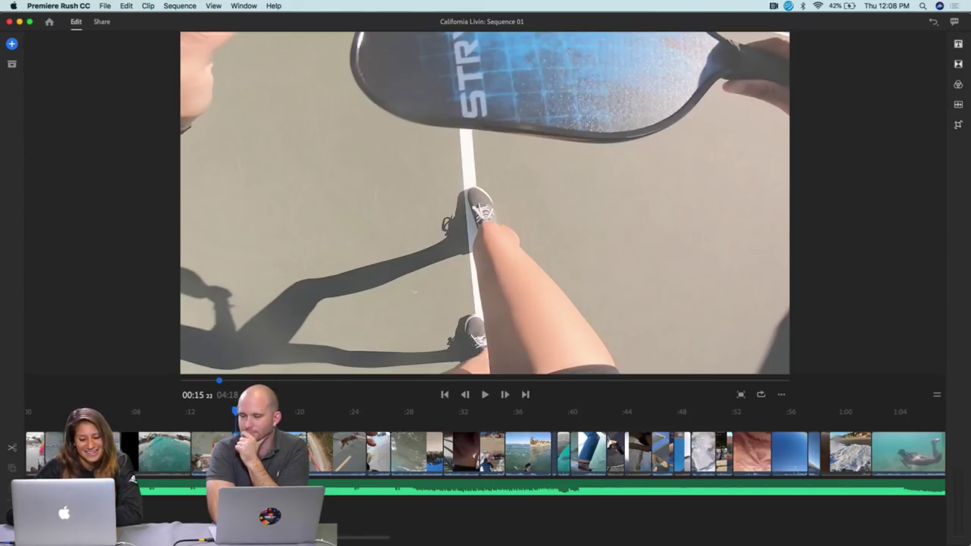
pyautogui.press('space')
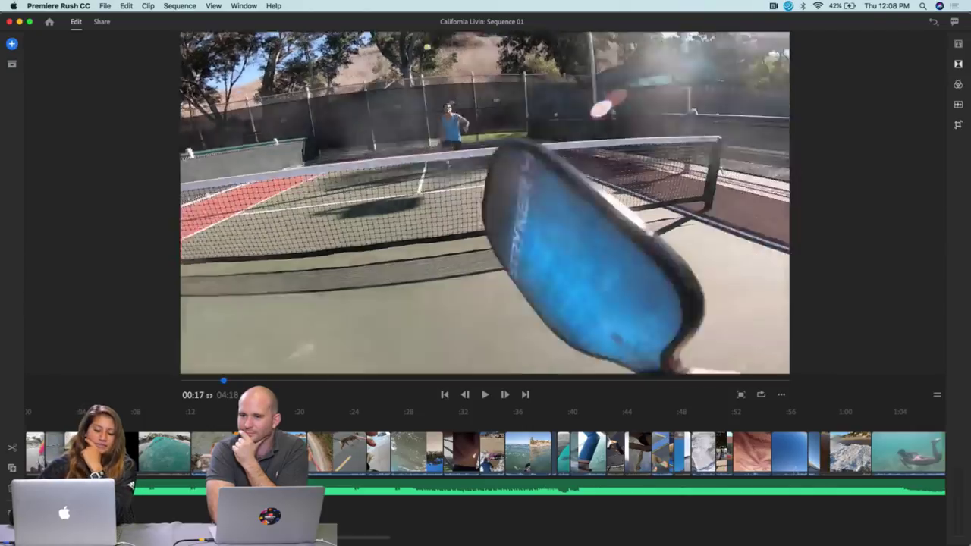
pyautogui.moveTo(224, 425); pyautogui.dragTo(151, 410)
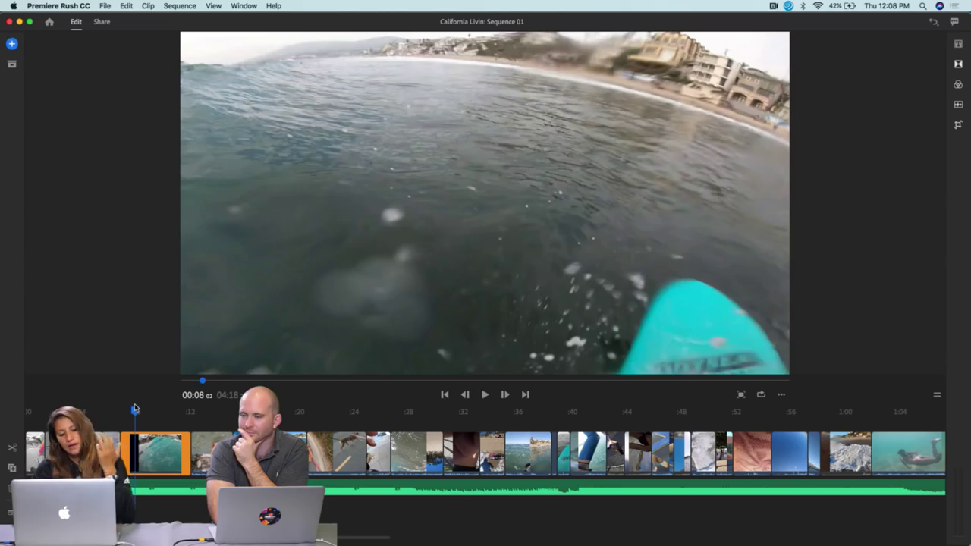
# Play from about 00:08 and stop on the paddleboarding clip at 00:24.
pyautogui.press('space')
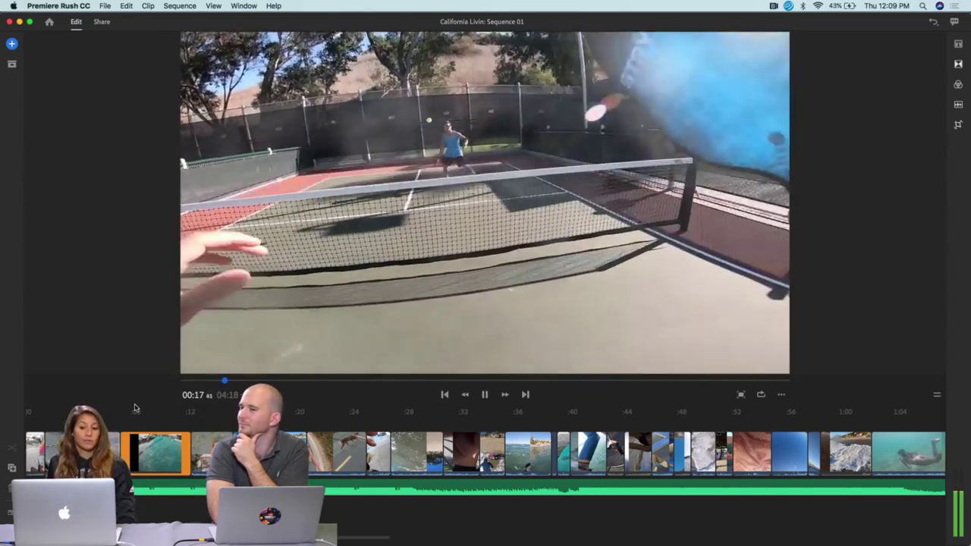
pyautogui.press('space')
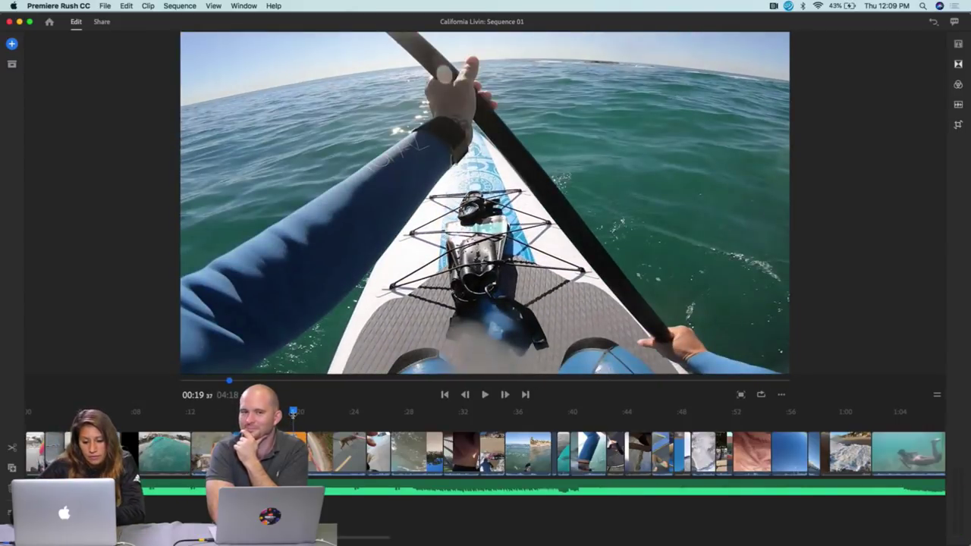
pyautogui.moveTo(298, 412); pyautogui.dragTo(238, 408)
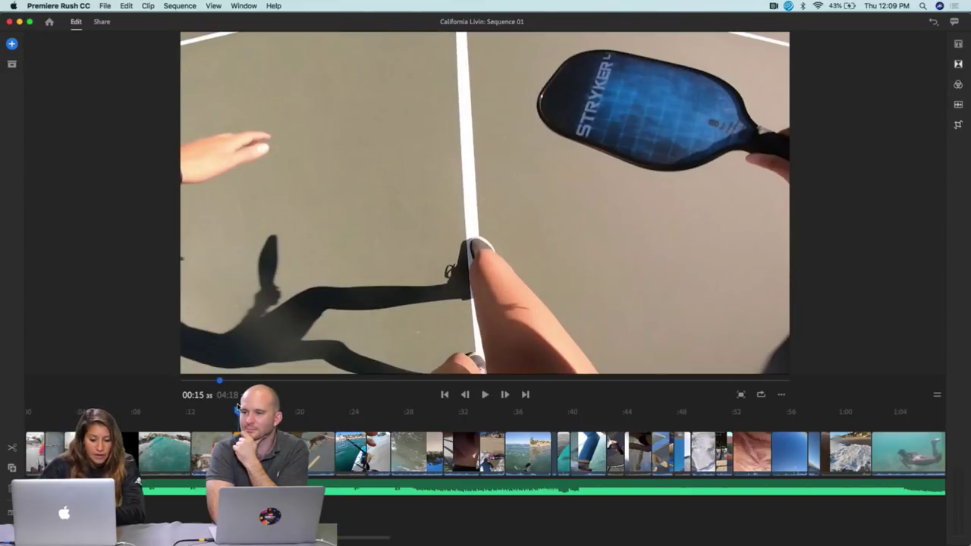
pyautogui.press('space')
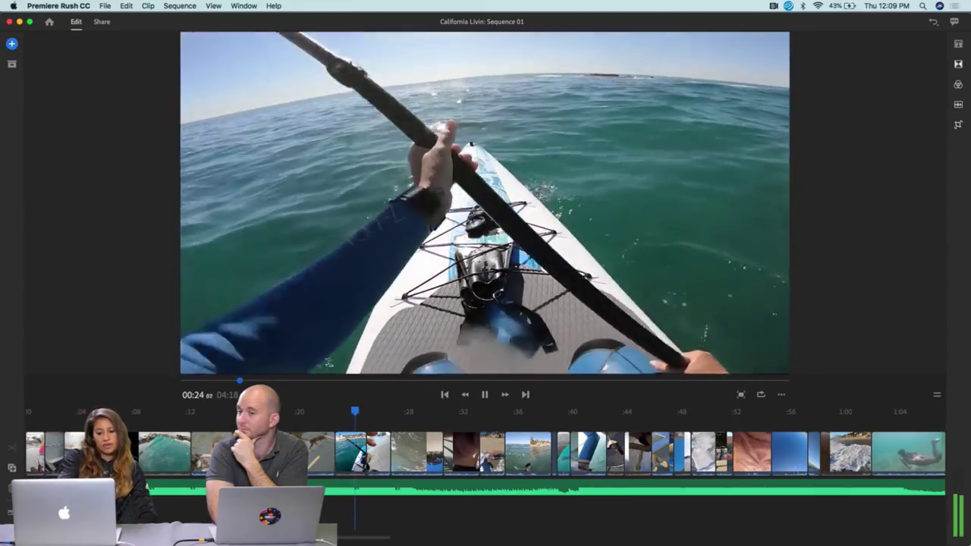
pyautogui.click(350, 454)
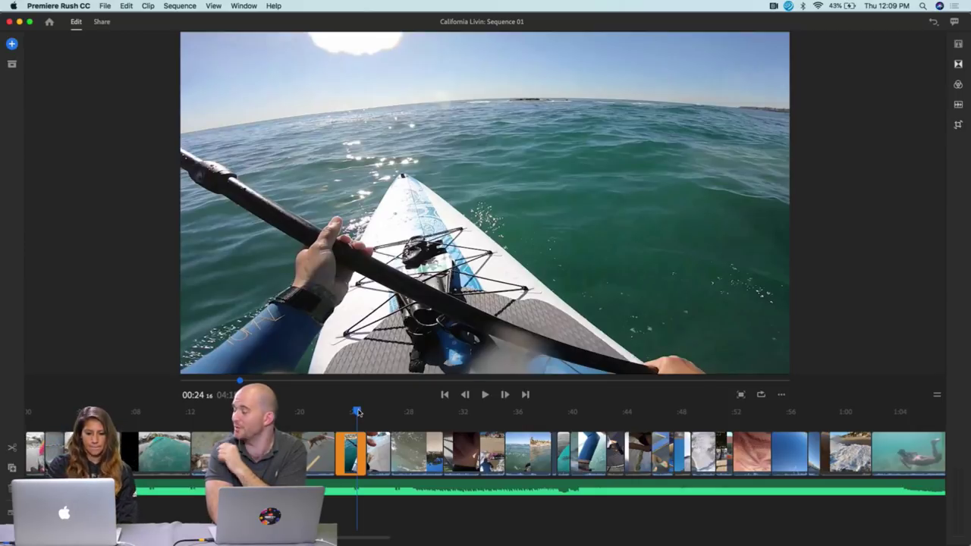
# Zoom in on the pickleball clips with the playhead parked at 00:15.
pyautogui.moveTo(358, 412); pyautogui.dragTo(250, 412)
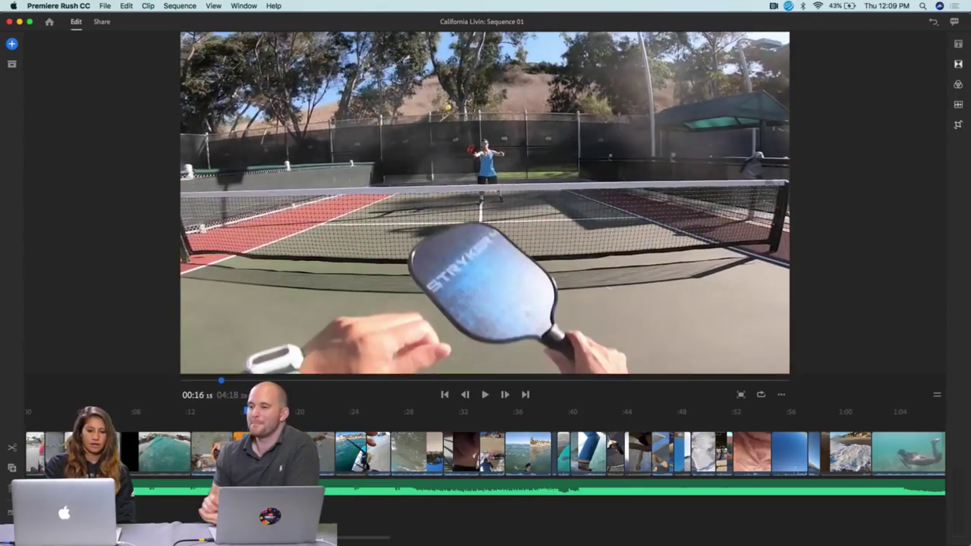
pyautogui.press('=')
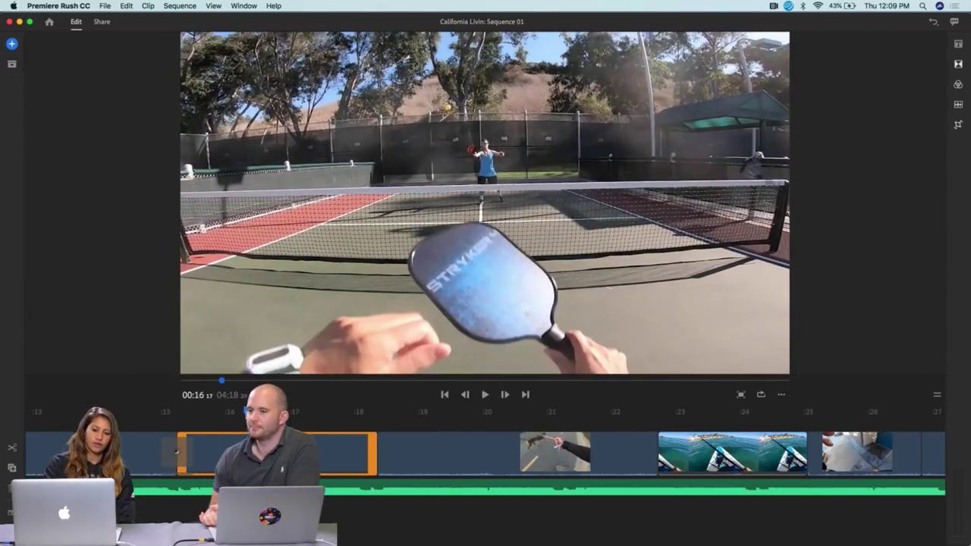
pyautogui.moveTo(250, 412); pyautogui.dragTo(179, 418)
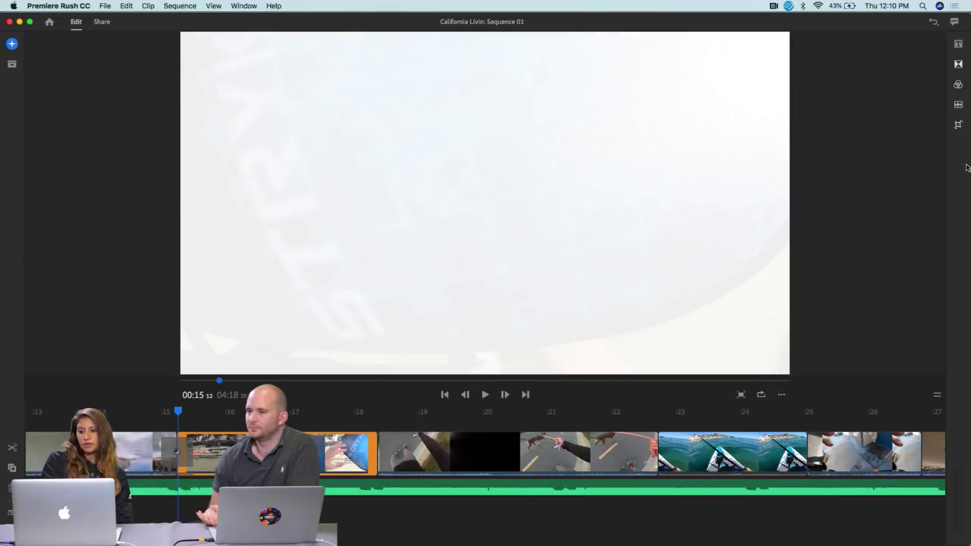
# Apply a Dip to White transition to the cut near 00:18.
pyautogui.click(960, 66)
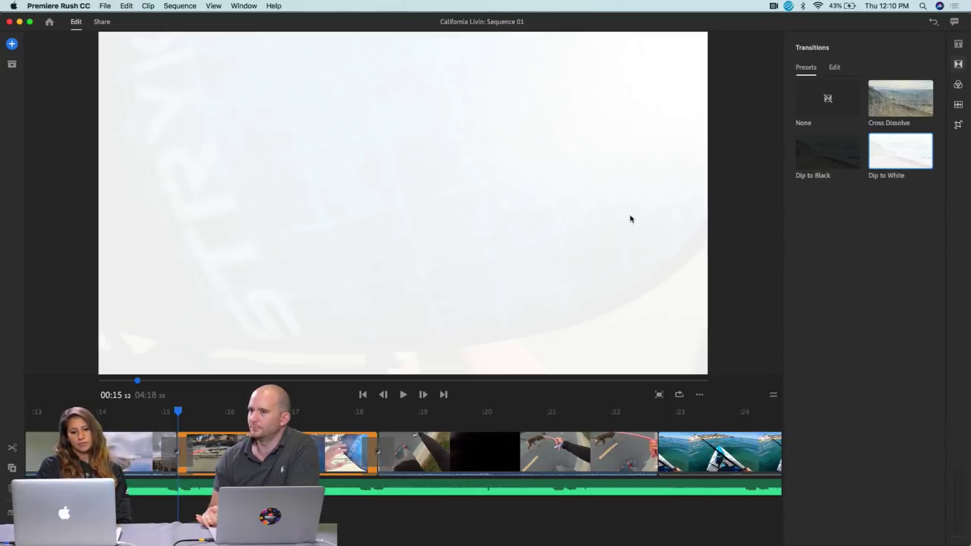
pyautogui.moveTo(178, 413); pyautogui.dragTo(351, 420)
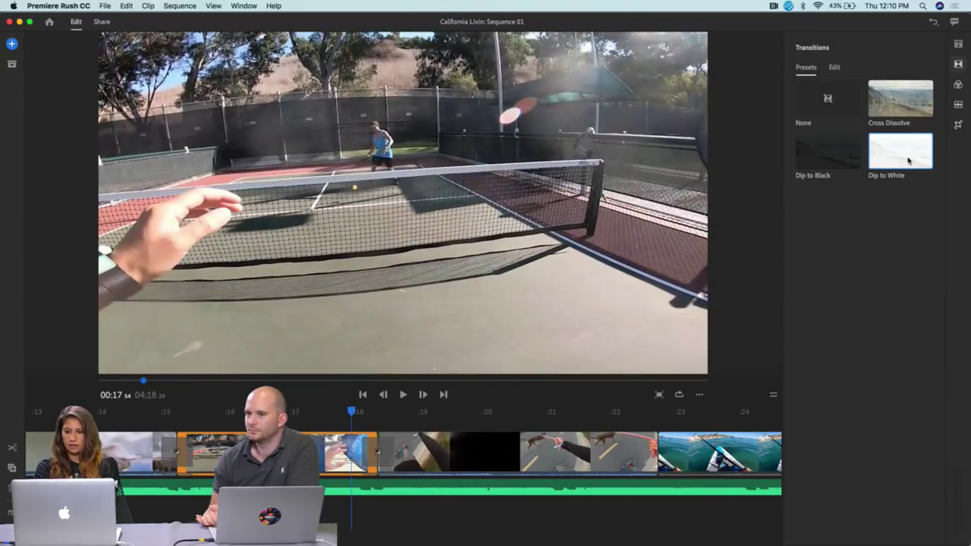
pyautogui.moveTo(910, 161)
pyautogui.mouseDown()
pyautogui.moveTo(516, 351)
pyautogui.moveTo(377, 452)
pyautogui.mouseUp()
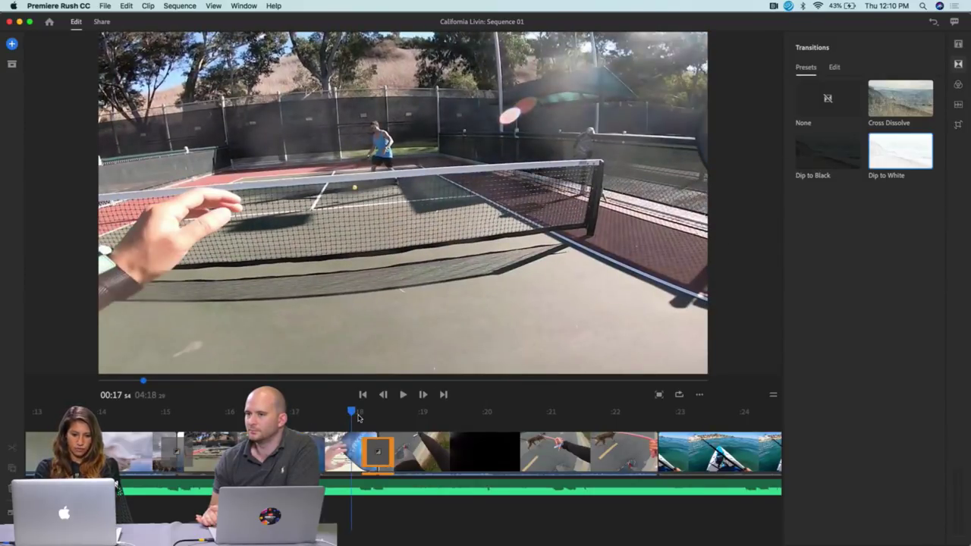
pyautogui.moveTo(351, 412)
pyautogui.mouseDown()
pyautogui.moveTo(423, 414)
pyautogui.moveTo(339, 419)
pyautogui.mouseUp()
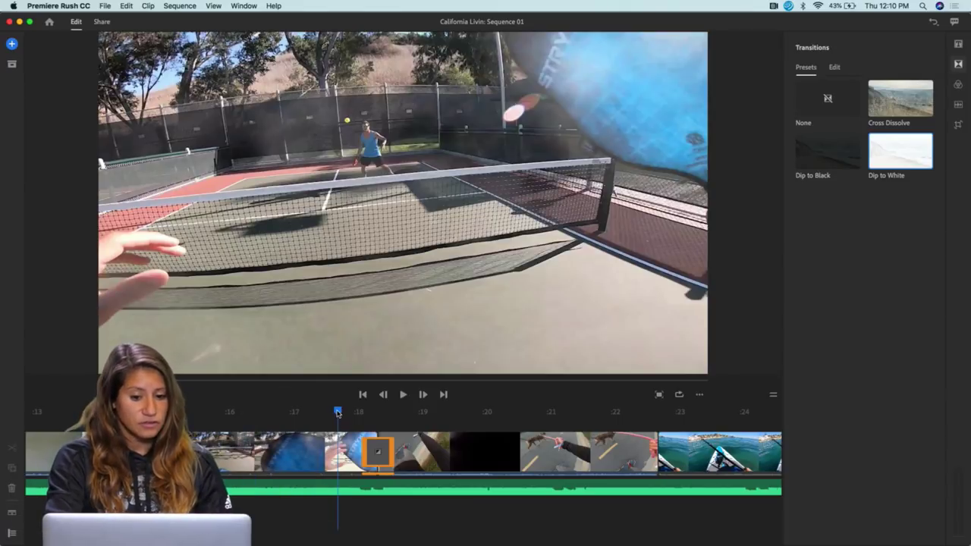
pyautogui.moveTo(337, 414); pyautogui.dragTo(363, 424)
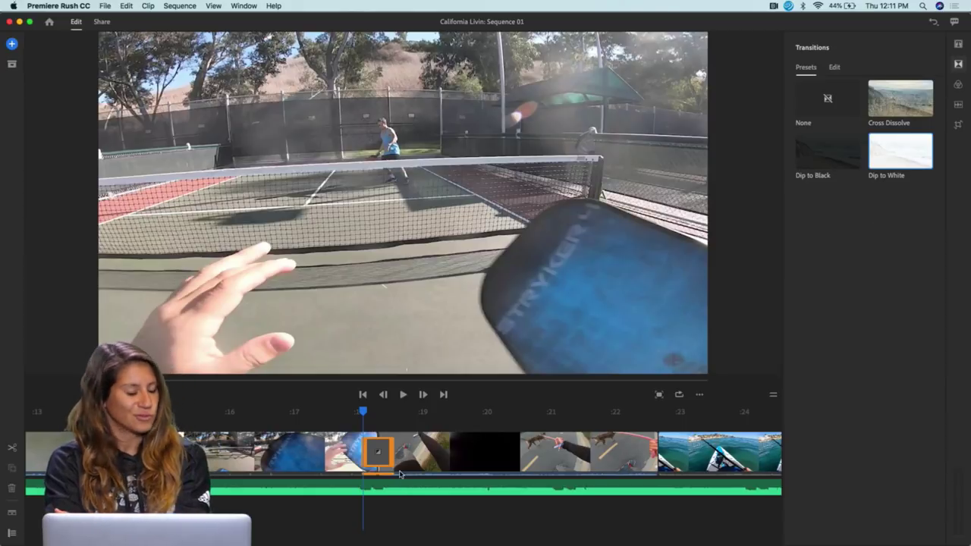
pyautogui.moveTo(363, 416); pyautogui.dragTo(102, 415)
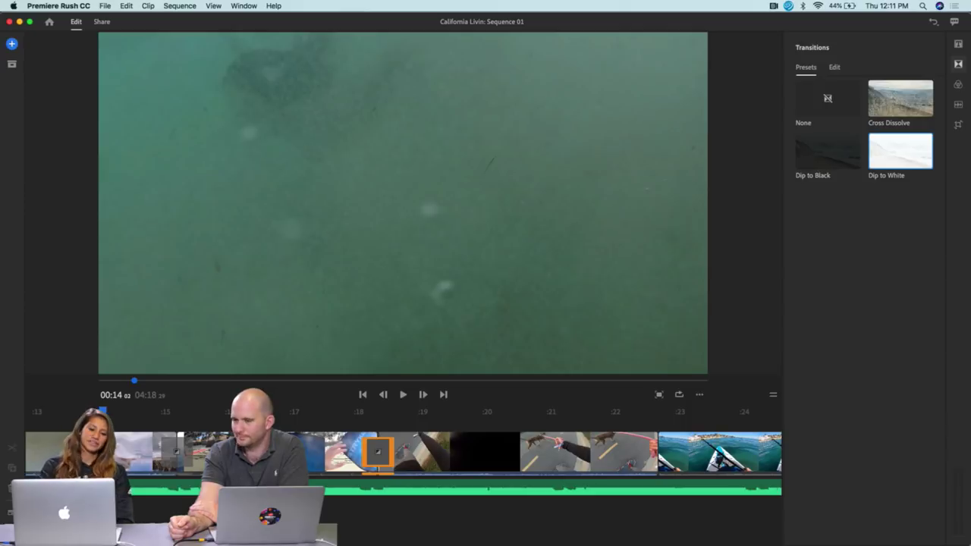
# Play back from 00:17 through the new transition, replaying 00:24 to 00:26.
pyautogui.click(329, 420)
pyautogui.press('space')
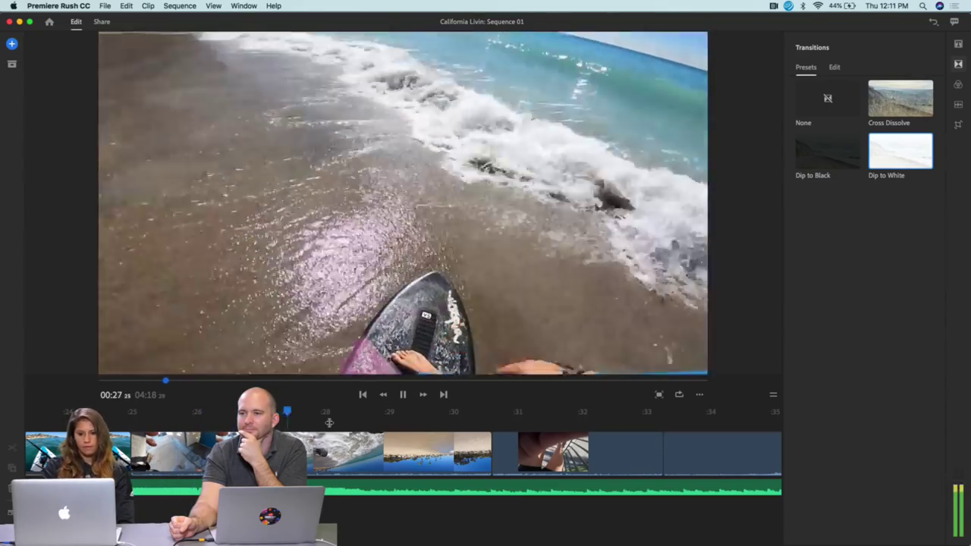
pyautogui.press('space')
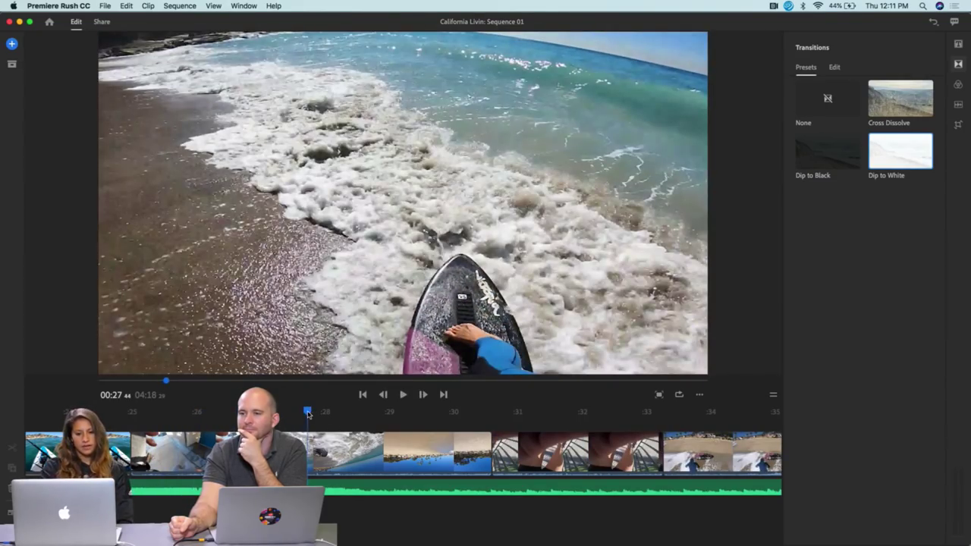
pyautogui.click(105, 412)
pyautogui.press('space')
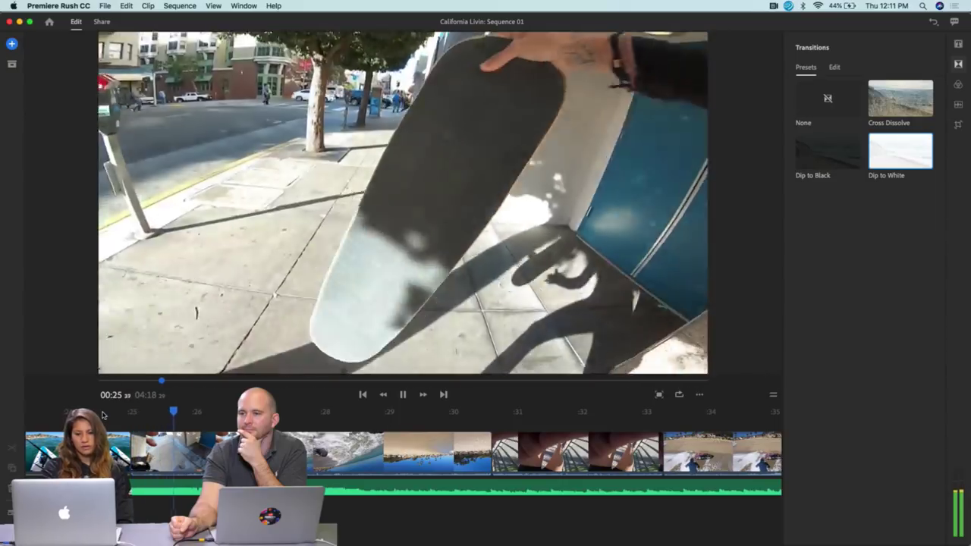
pyautogui.press('space')
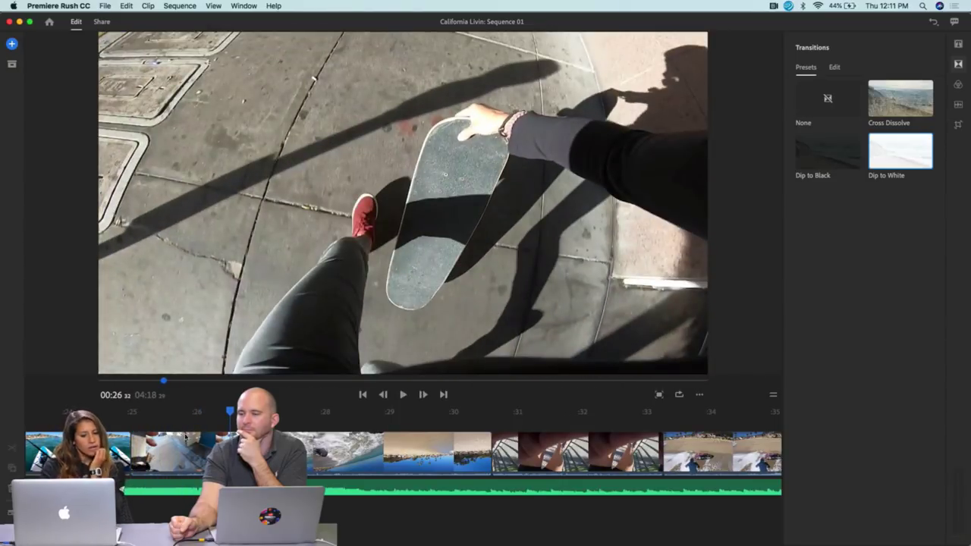
# Zoom the timeline out and play from the paddleboard shot to the surf clip at 00:29.
pyautogui.press('-')
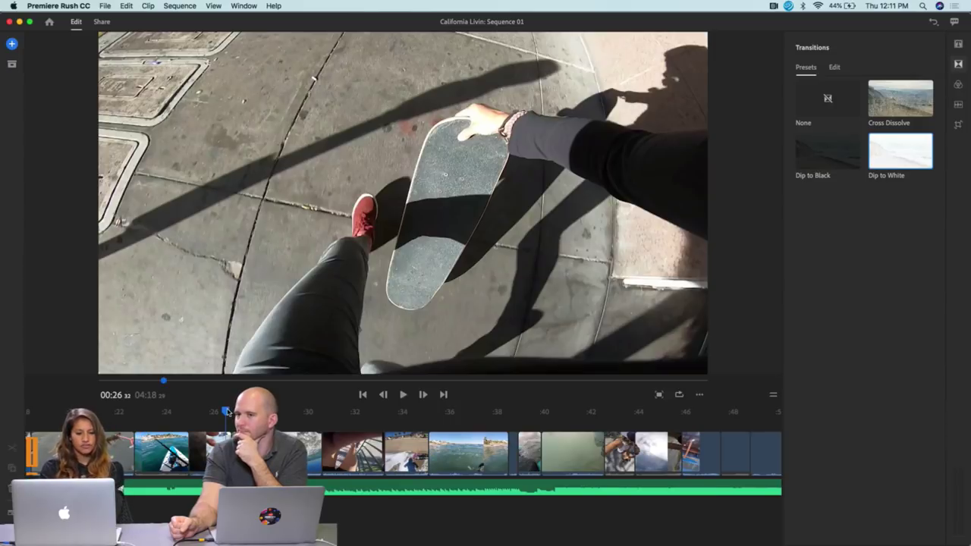
pyautogui.moveTo(225, 410); pyautogui.dragTo(168, 409)
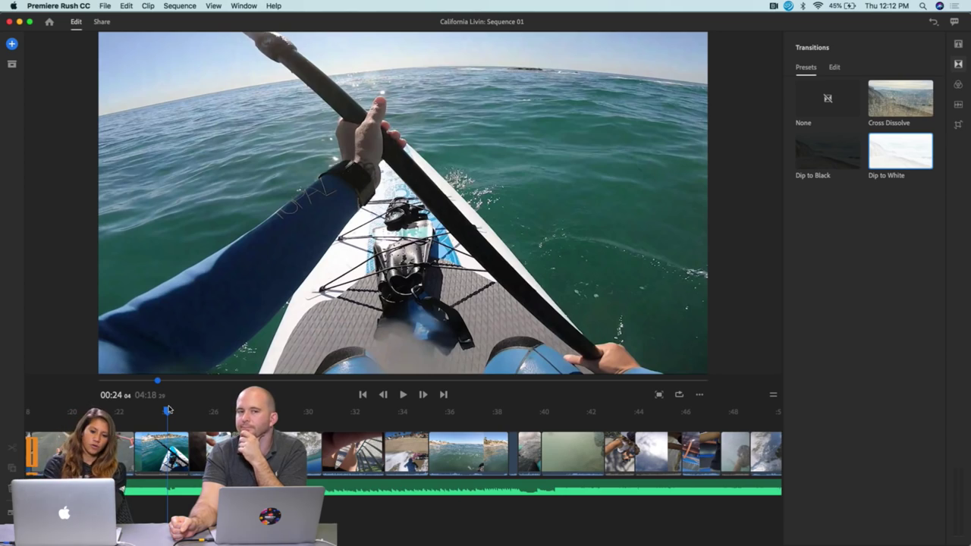
pyautogui.press('space')
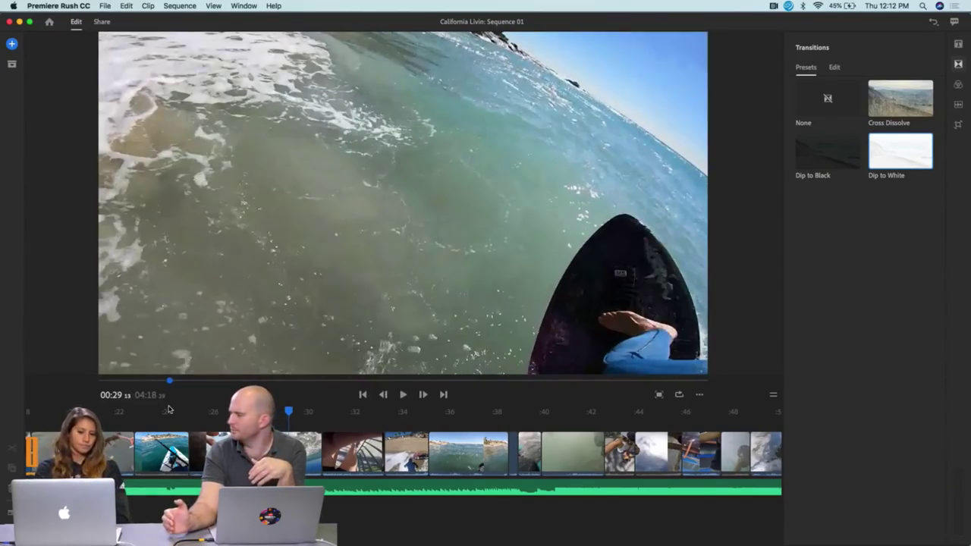
pyautogui.press('space')
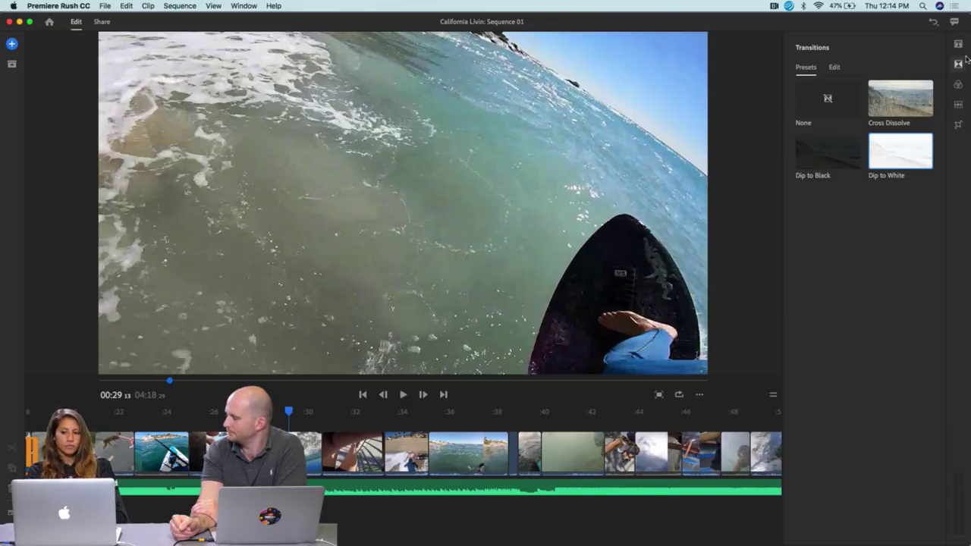
# Check the surf clip's audio (volume 50, Auto volume on) with Advanced and Channels expanded, then close it.
pyautogui.click(959, 105)
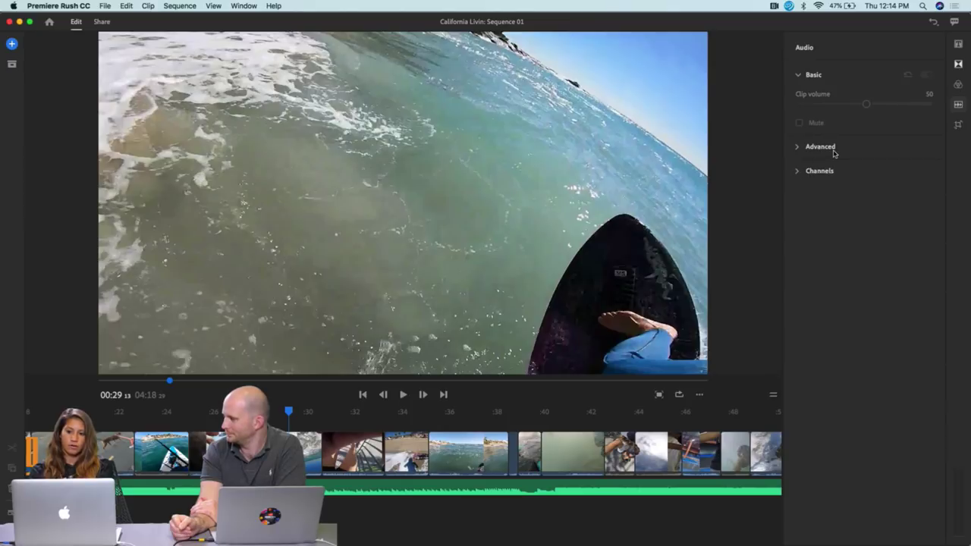
pyautogui.click(311, 452)
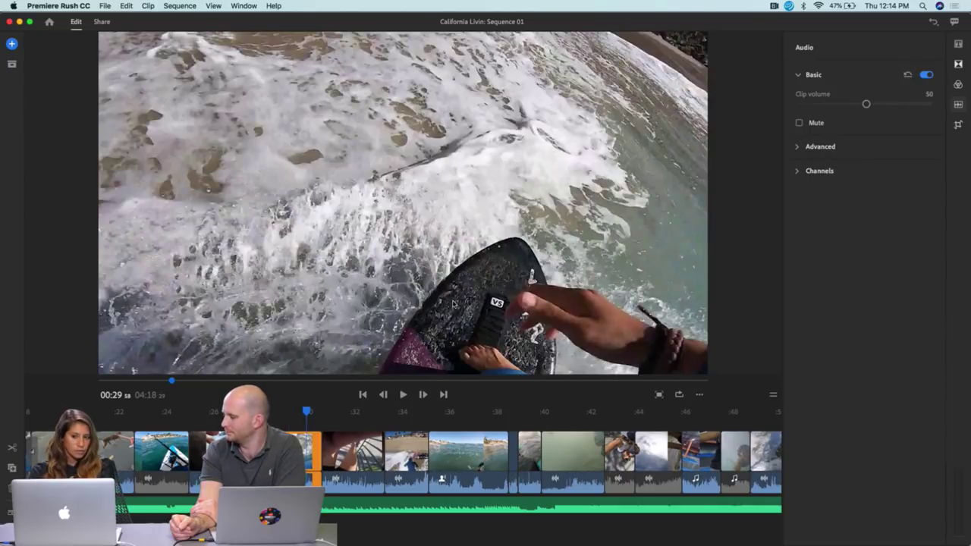
pyautogui.click(800, 147)
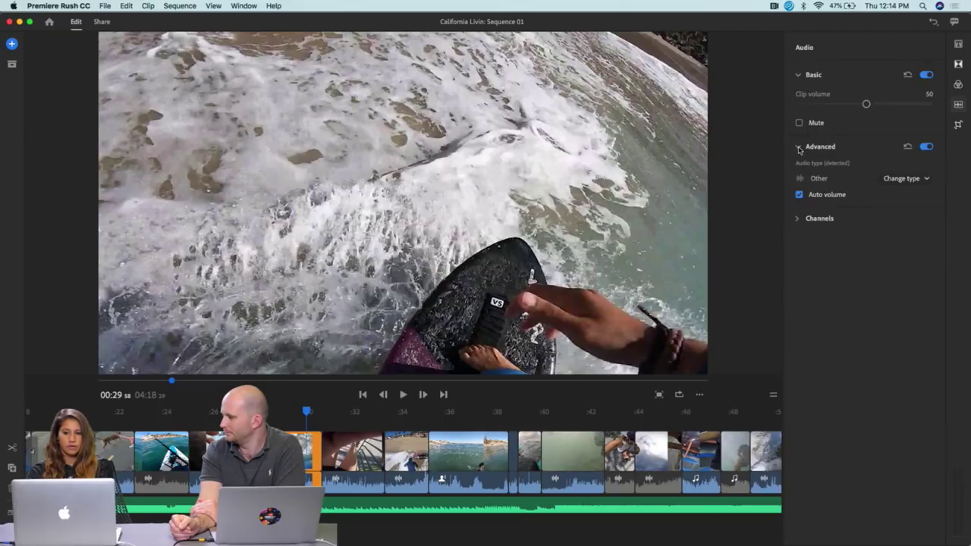
pyautogui.click(797, 220)
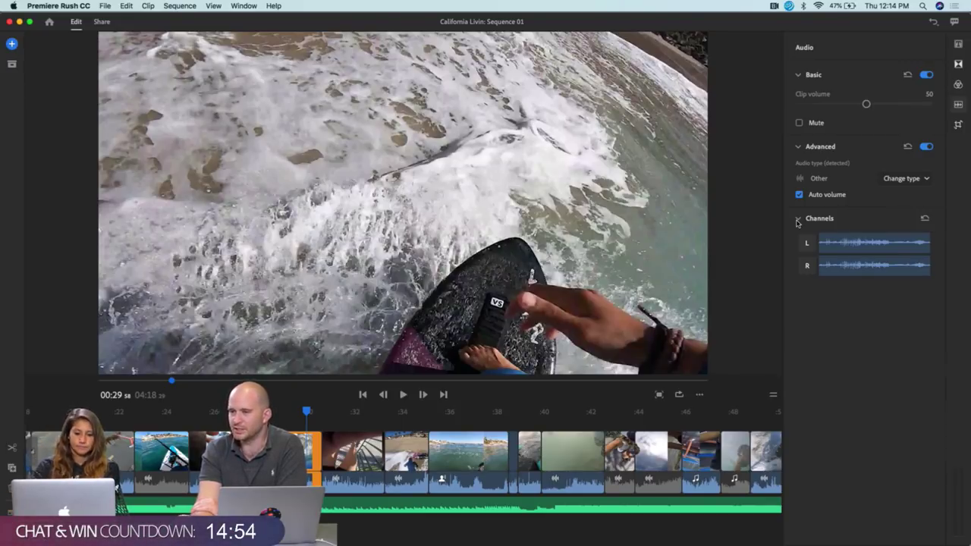
pyautogui.click(959, 103)
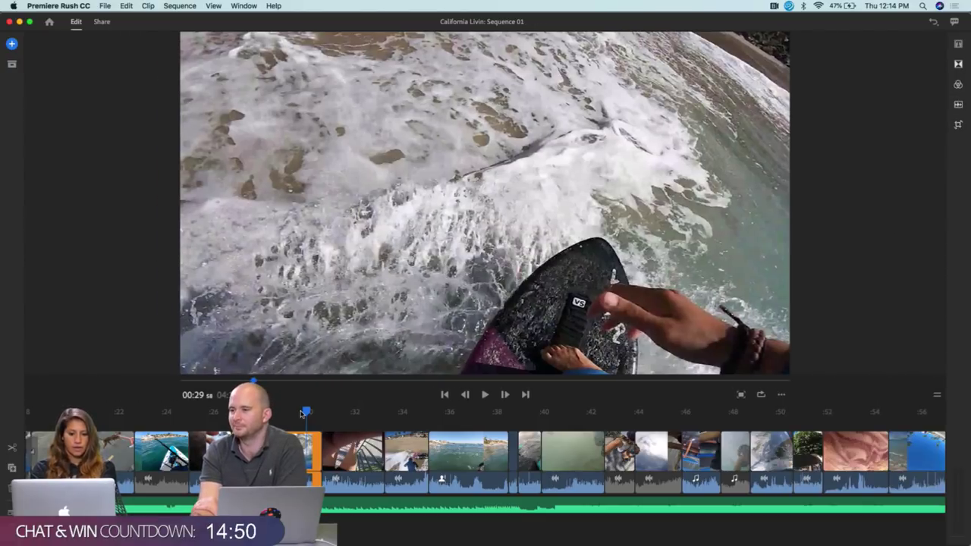
# Review playback from the paddleboard clip at 00:23 through the underwater clip near 00:42.
pyautogui.moveTo(305, 412); pyautogui.dragTo(515, 411)
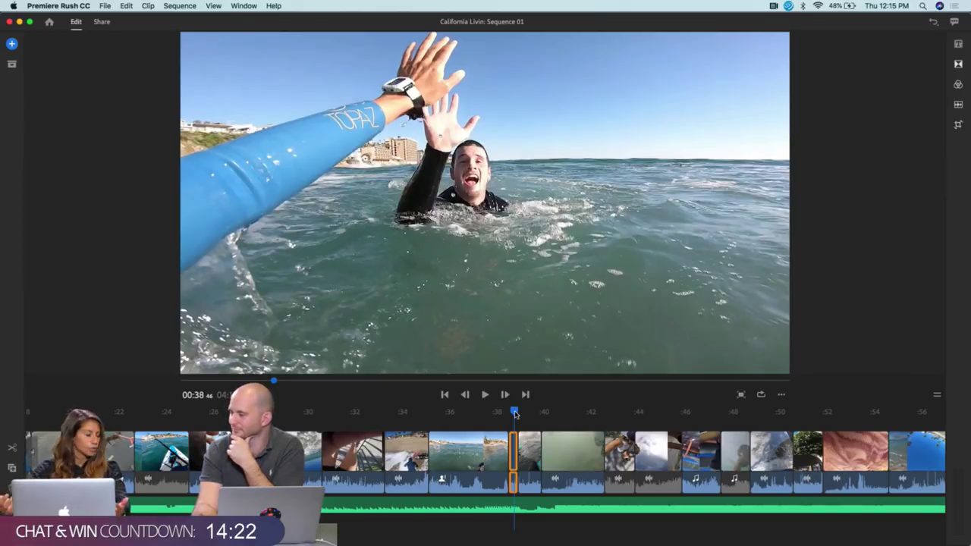
pyautogui.press('space')
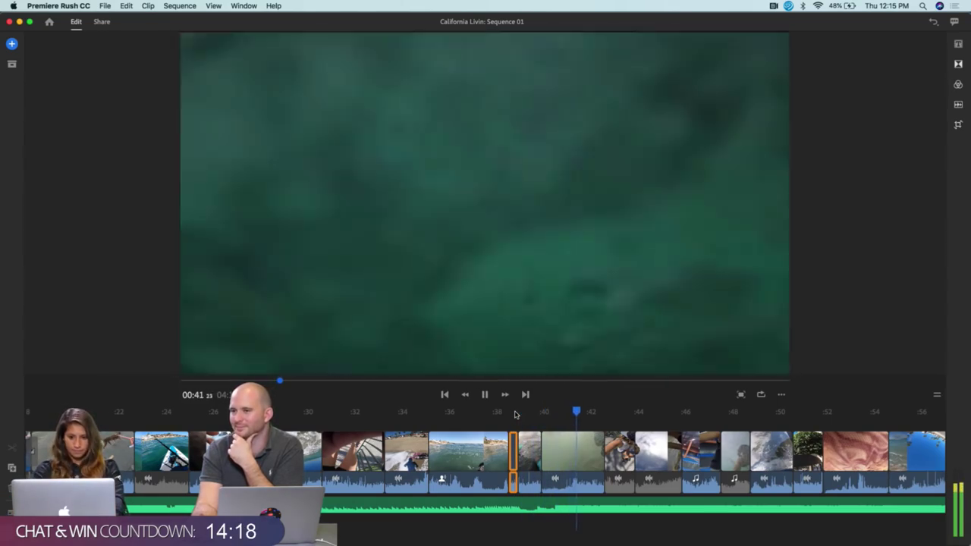
pyautogui.press('space')
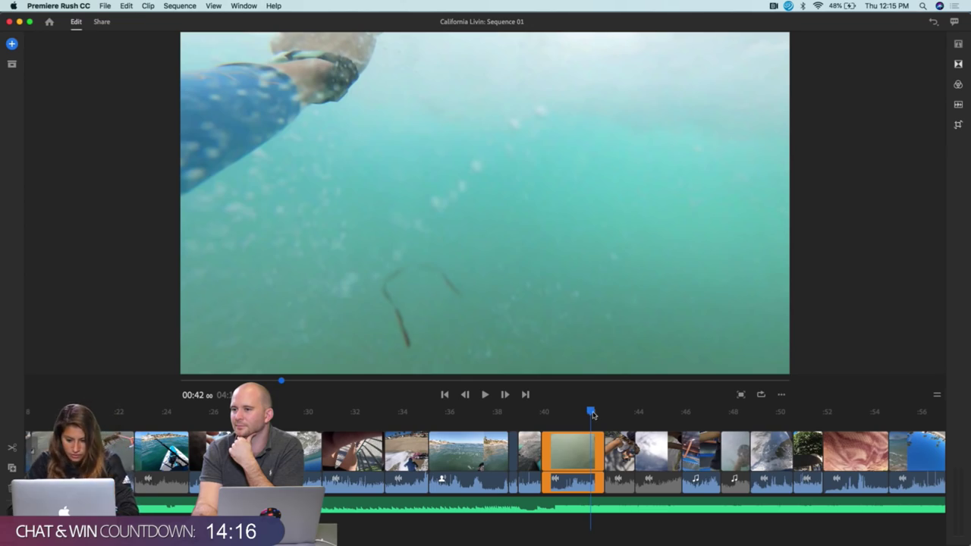
pyautogui.moveTo(590, 412); pyautogui.dragTo(360, 414)
pyautogui.moveTo(296, 429); pyautogui.dragTo(166, 430)
pyautogui.press('space')
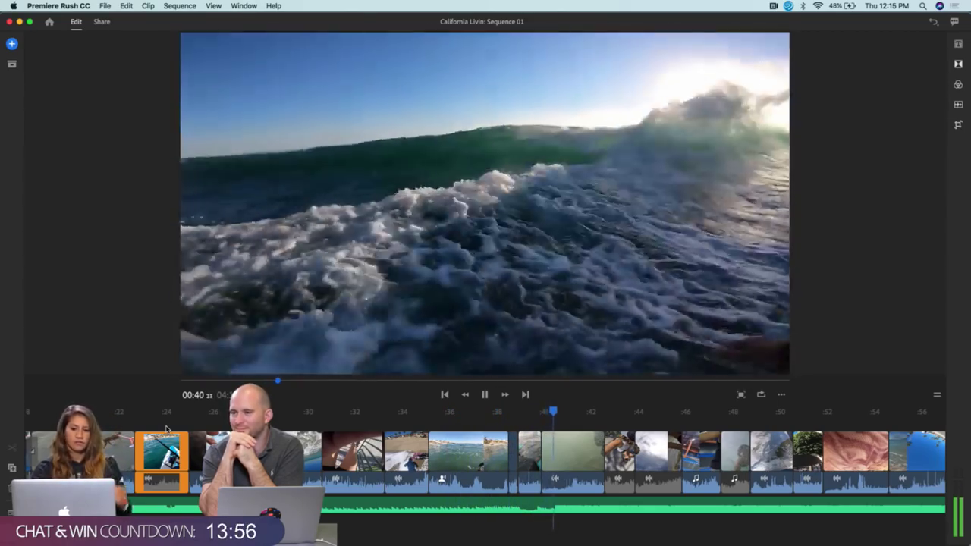
pyautogui.press('space')
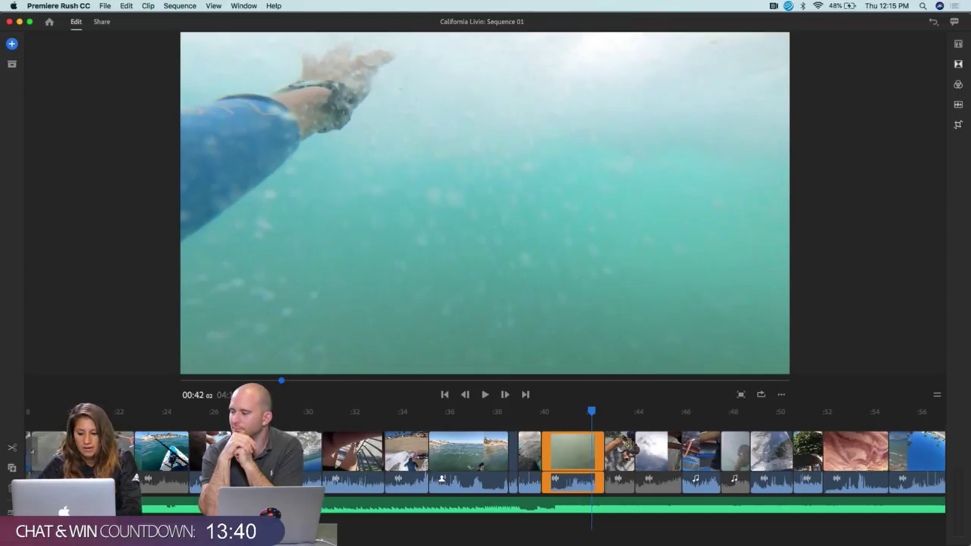
pyautogui.press('Right')
pyautogui.press('Right')
pyautogui.press('Right')
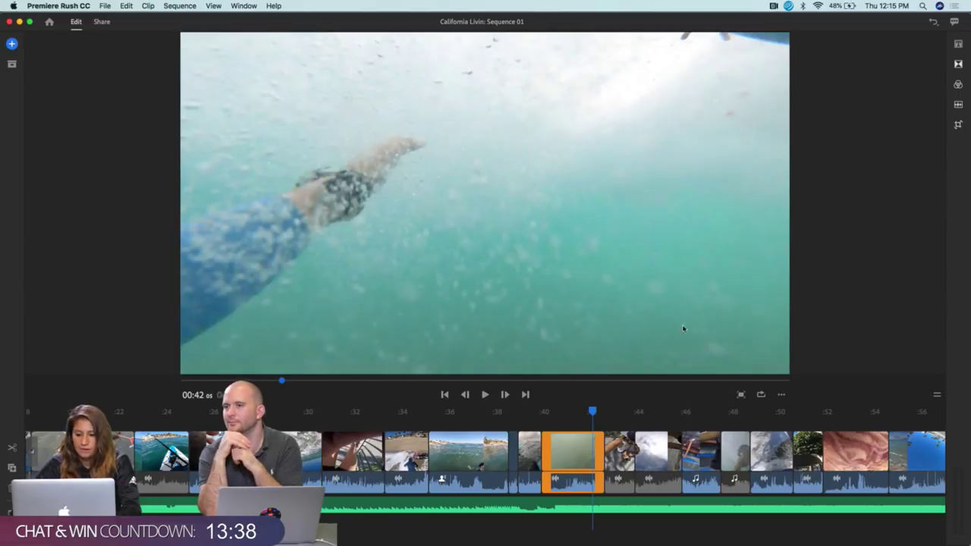
# Split the underwater clip at the playhead just past 0:41.
pyautogui.moveTo(593, 412); pyautogui.dragTo(537, 410)
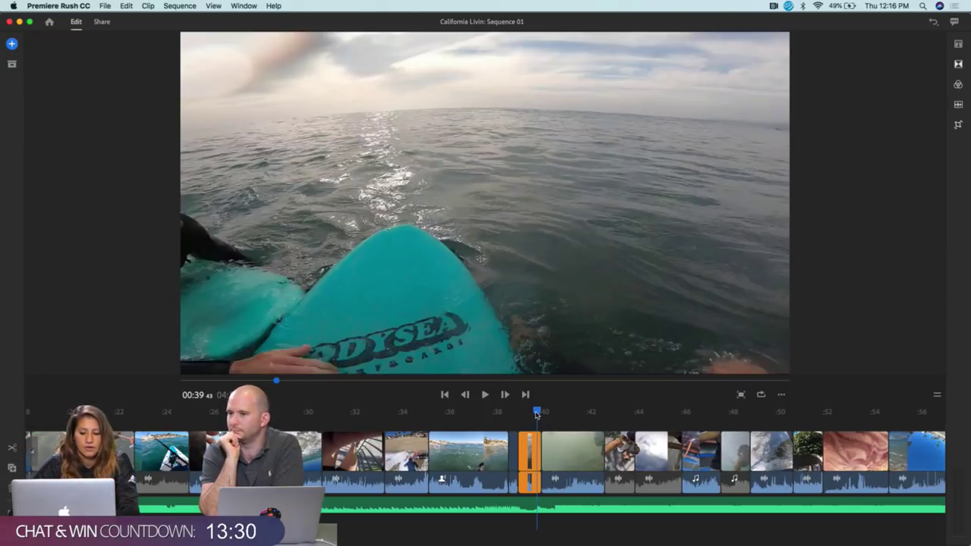
pyautogui.press('XF86AudioRaiseVolume')
pyautogui.press('XF86AudioRaiseVolume')
pyautogui.press('XF86AudioRaiseVolume')
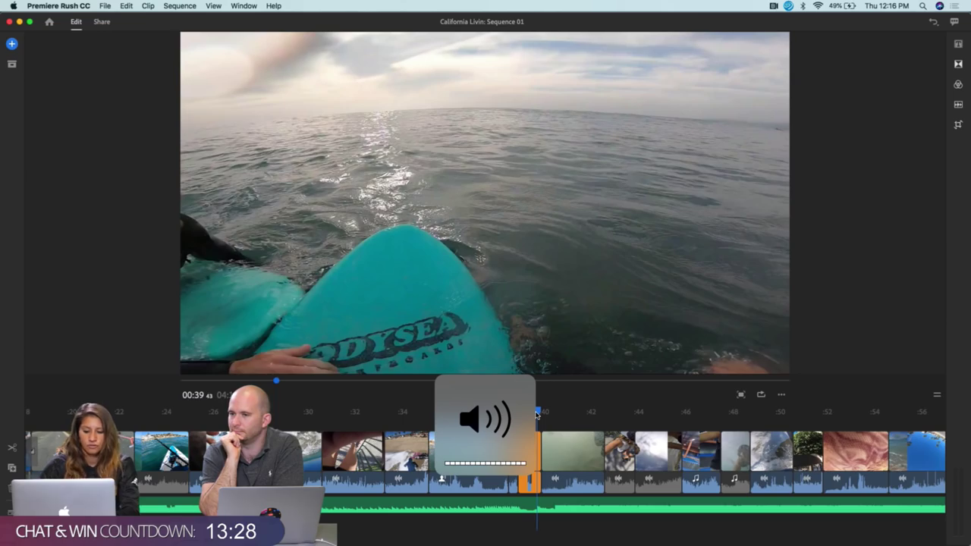
pyautogui.press('space')
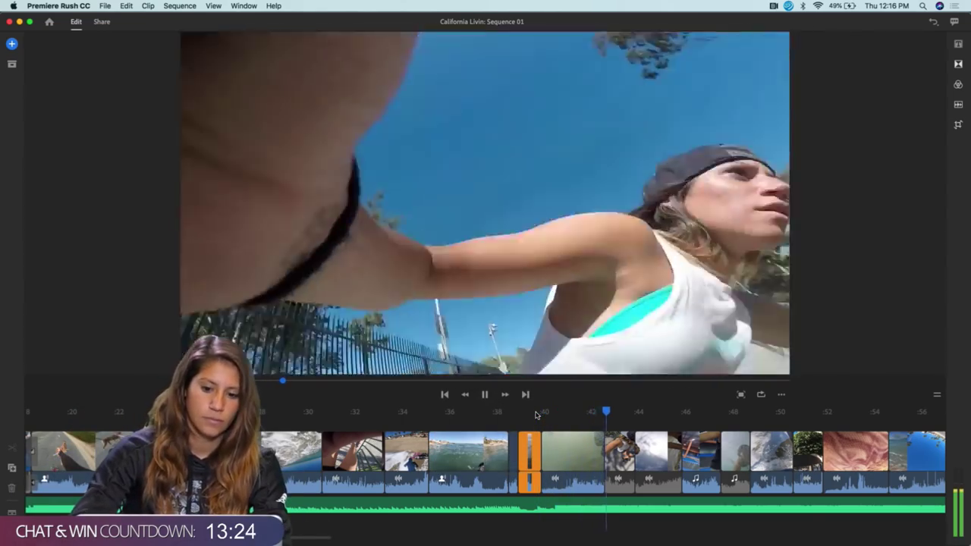
pyautogui.press('space')
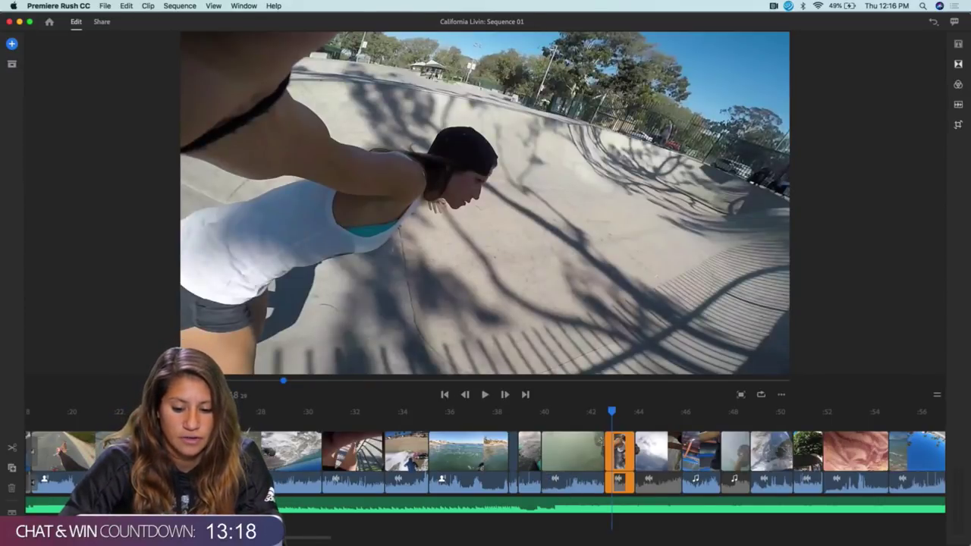
pyautogui.moveTo(612, 412); pyautogui.dragTo(562, 412)
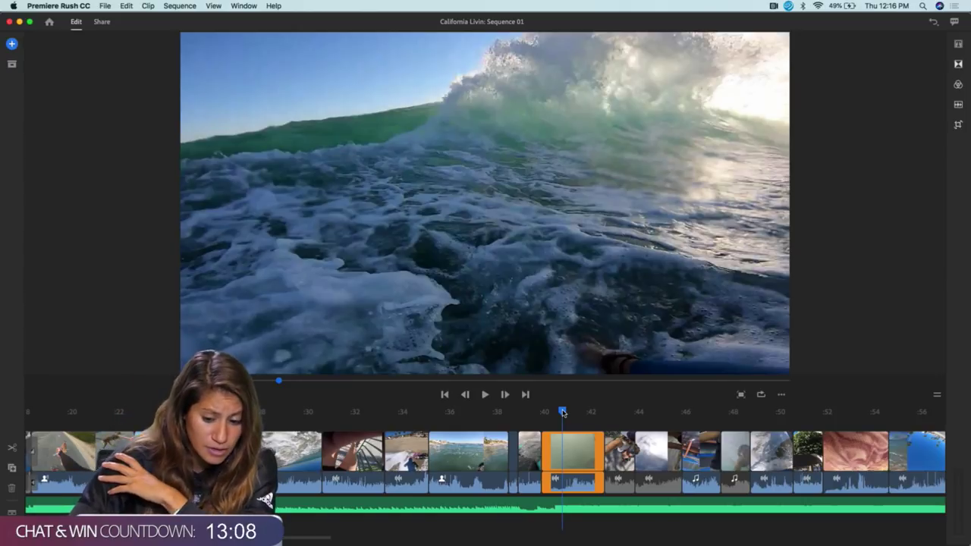
pyautogui.moveTo(562, 412)
pyautogui.mouseDown()
pyautogui.moveTo(575, 413)
pyautogui.moveTo(564, 416)
pyautogui.mouseUp()
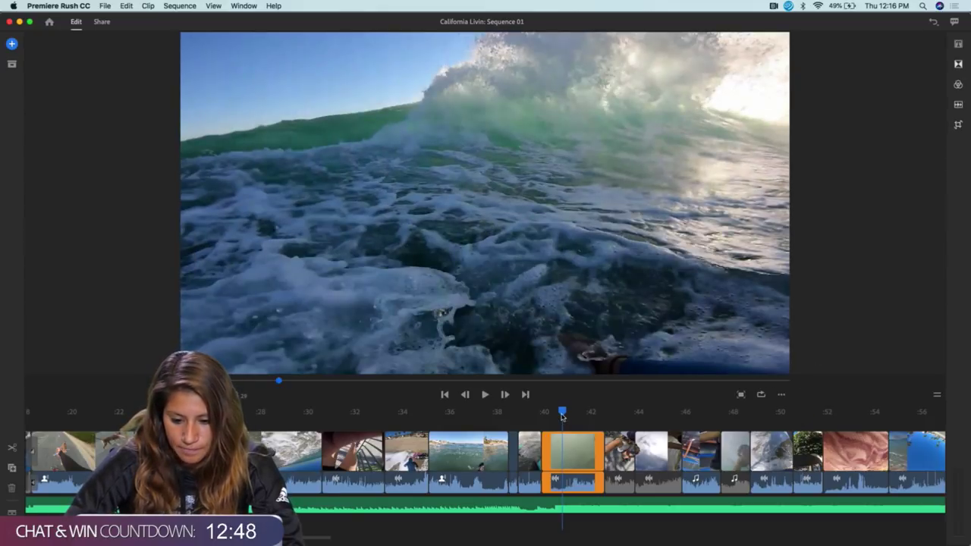
pyautogui.moveTo(562, 412); pyautogui.dragTo(575, 420)
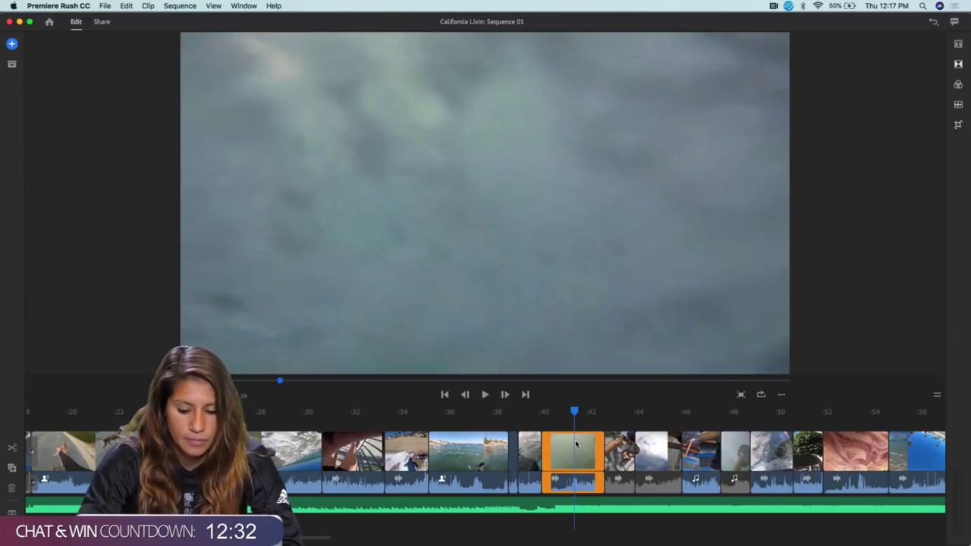
pyautogui.press('s')
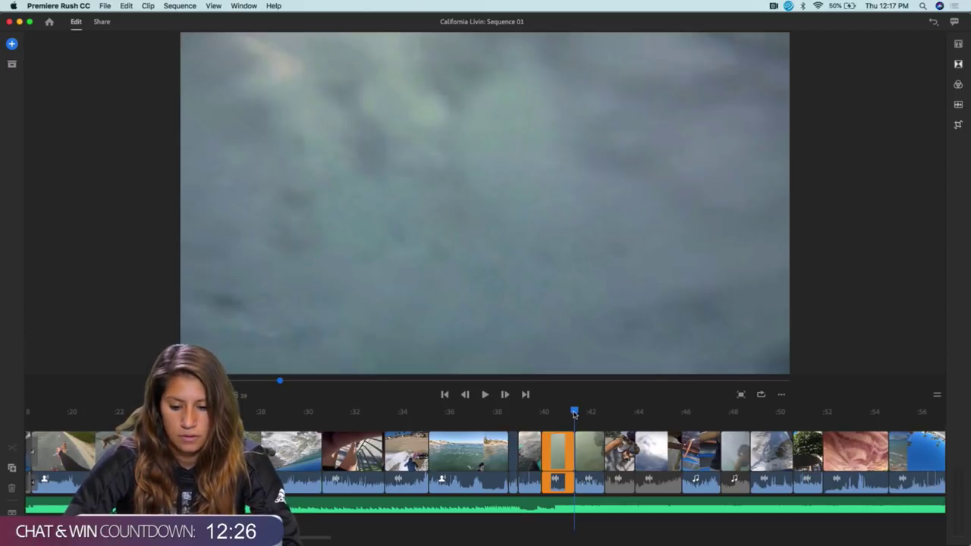
# Scrub the timeline to the murky underwater frame after the hands-and-bubbles shot.
pyautogui.moveTo(575, 414); pyautogui.dragTo(587, 413)
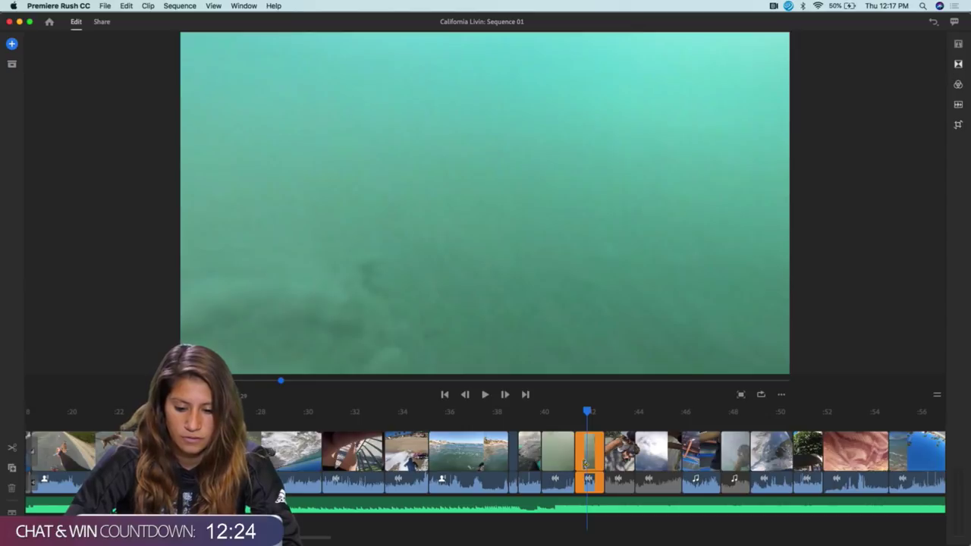
pyautogui.scroll(5, 584, 464)
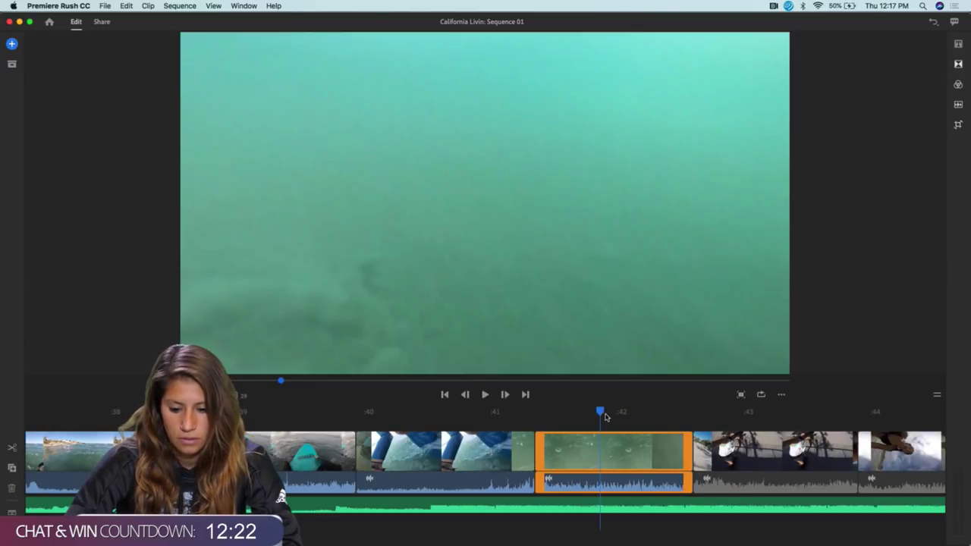
pyautogui.moveTo(600, 414); pyautogui.dragTo(553, 413)
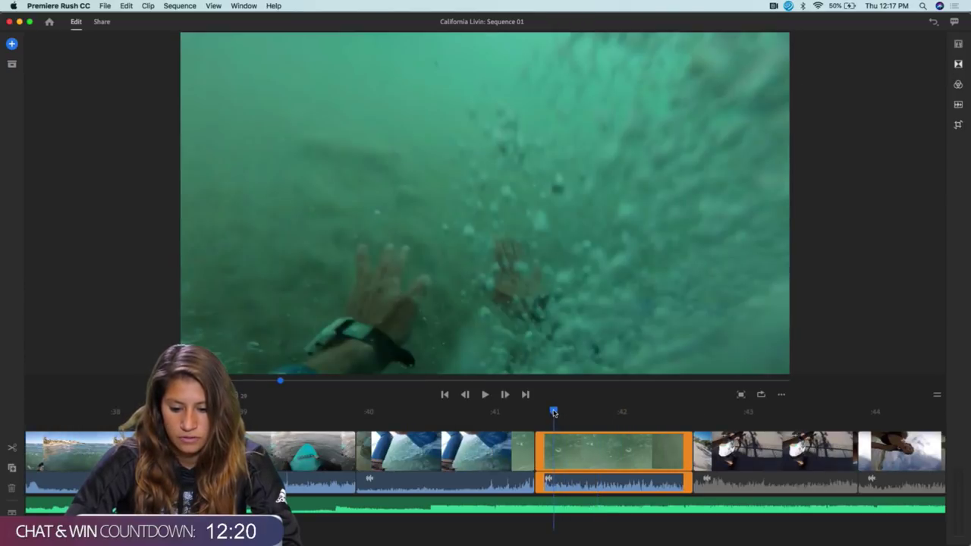
pyautogui.click(582, 488)
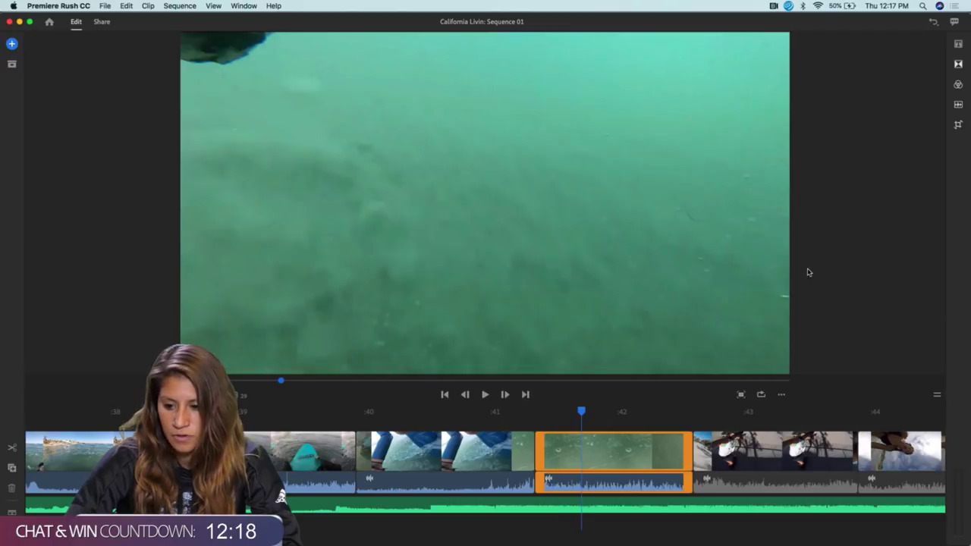
# Show the Audio panel and select the green background music track.
pyautogui.click(960, 86)
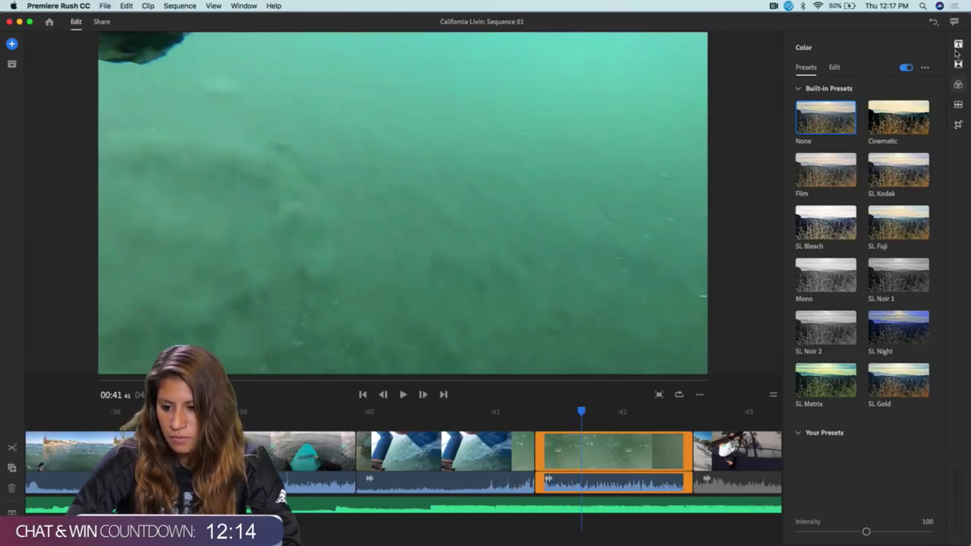
pyautogui.click(958, 107)
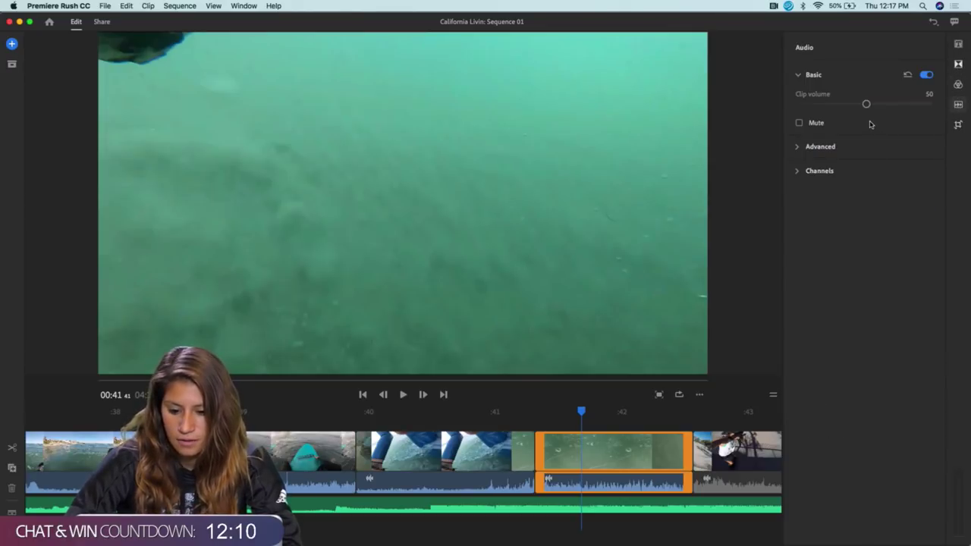
pyautogui.click(593, 507)
pyautogui.click(536, 506)
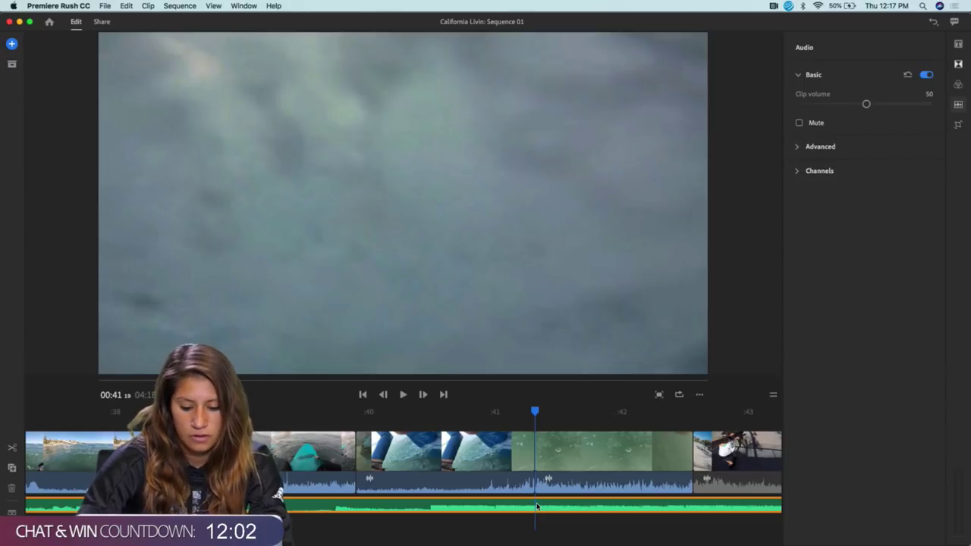
# Split the Lost Sky - Forever-2 music twice to isolate a section around 00:41–00:42.
pyautogui.press('super+k')
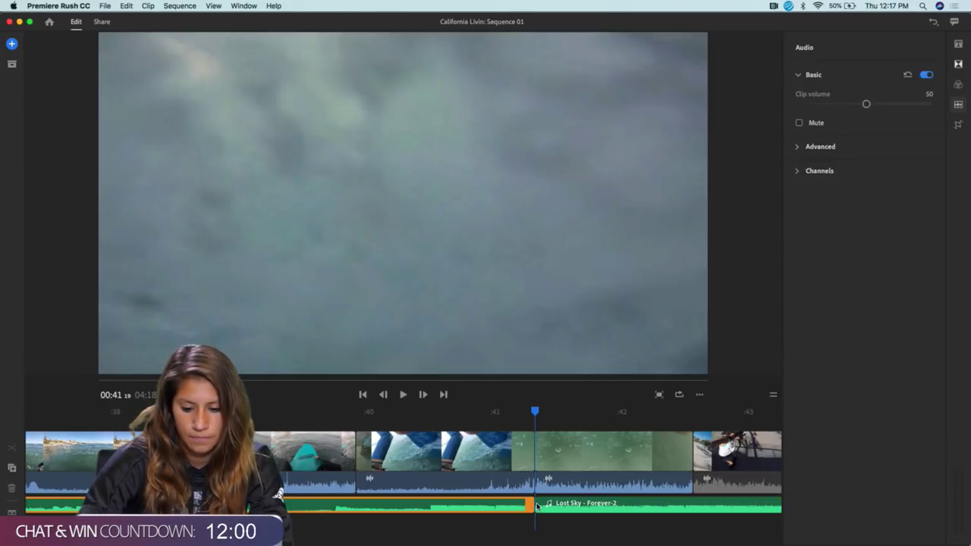
pyautogui.click(695, 502)
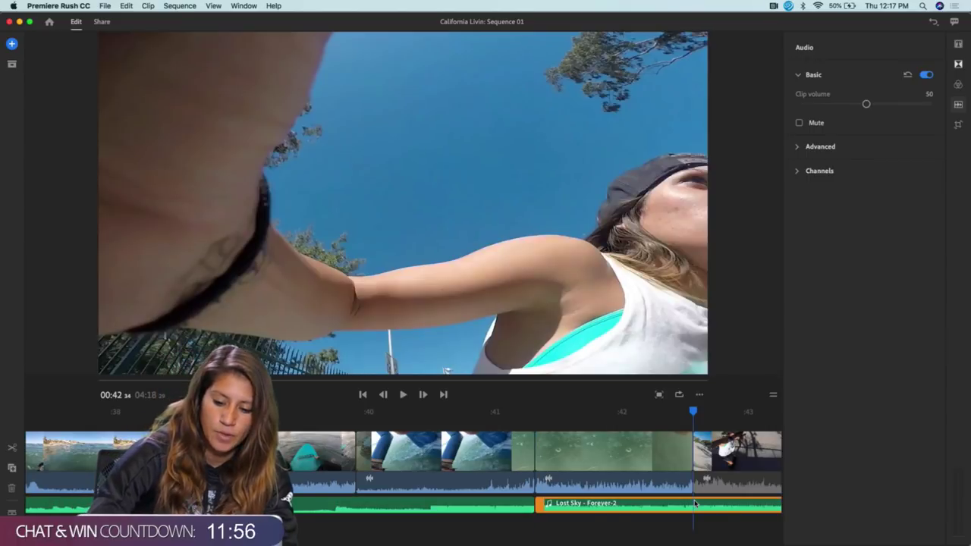
pyautogui.press('super+k')
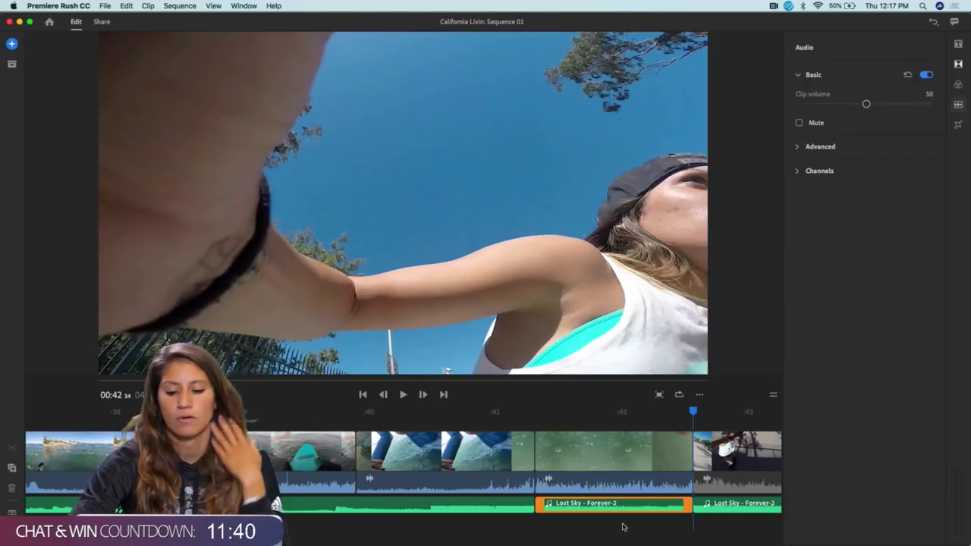
pyautogui.hscroll(2, 623, 527)
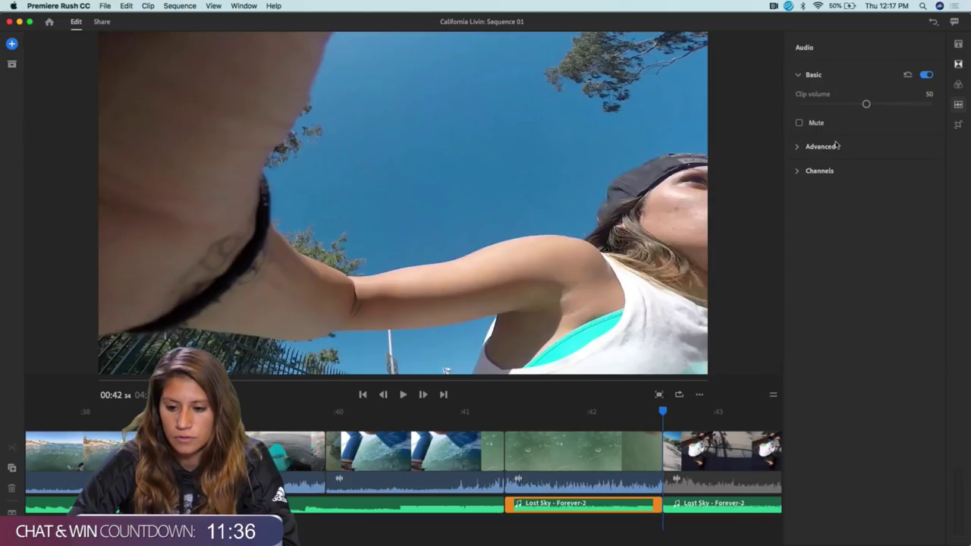
pyautogui.click(564, 508)
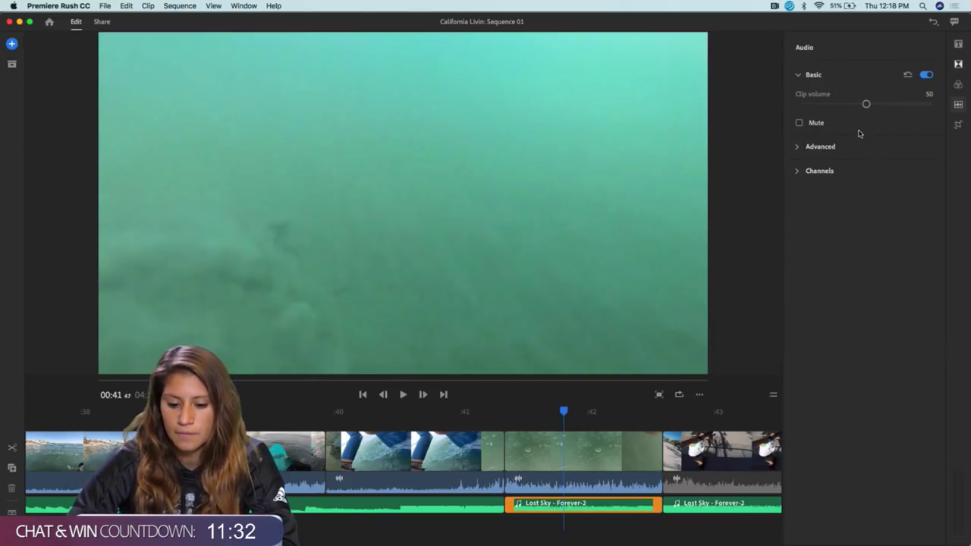
# Lower the isolated music section's Clip volume from 50 to 31.
pyautogui.moveTo(867, 105); pyautogui.dragTo(841, 104)
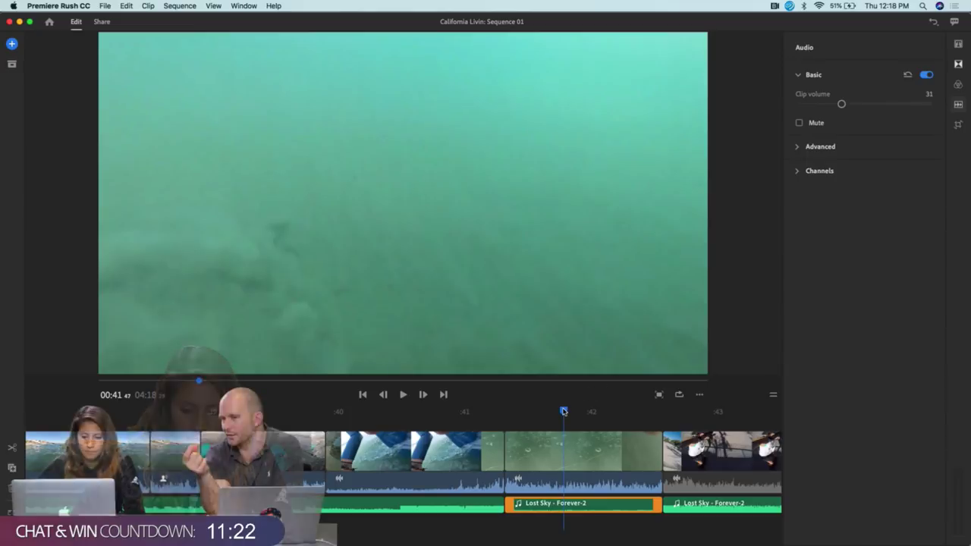
pyautogui.scroll(2, 535, 510)
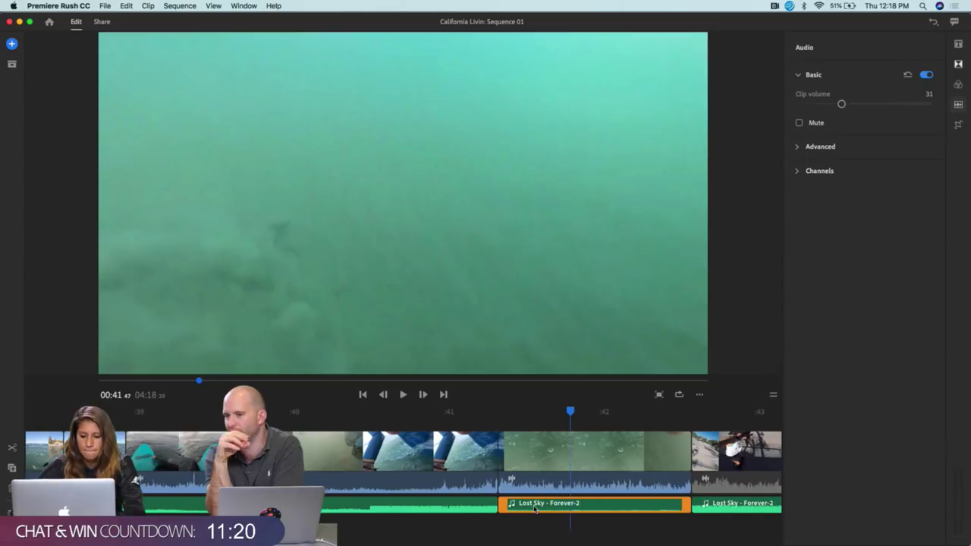
pyautogui.scroll(2, 535, 509)
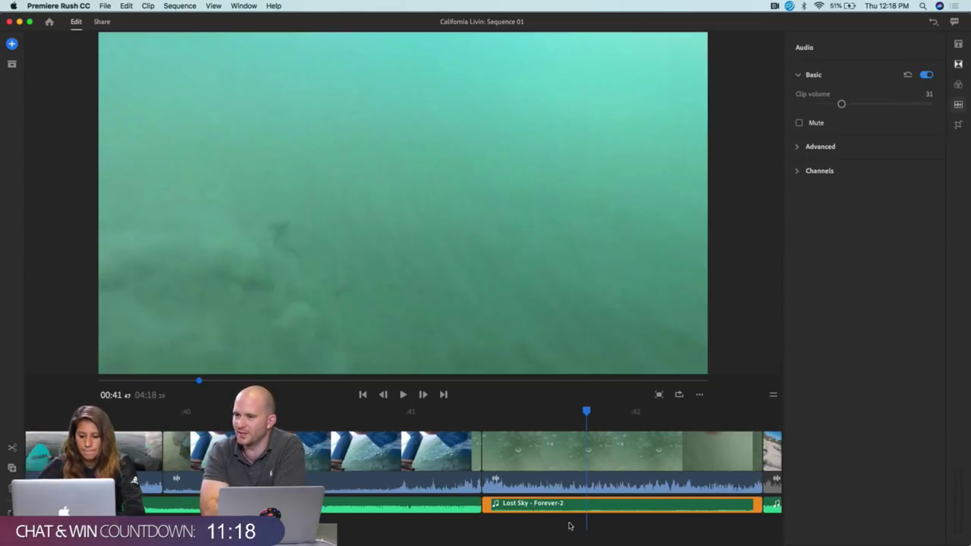
pyautogui.hscroll(3, 570, 525)
pyautogui.hscroll(1, 570, 525)
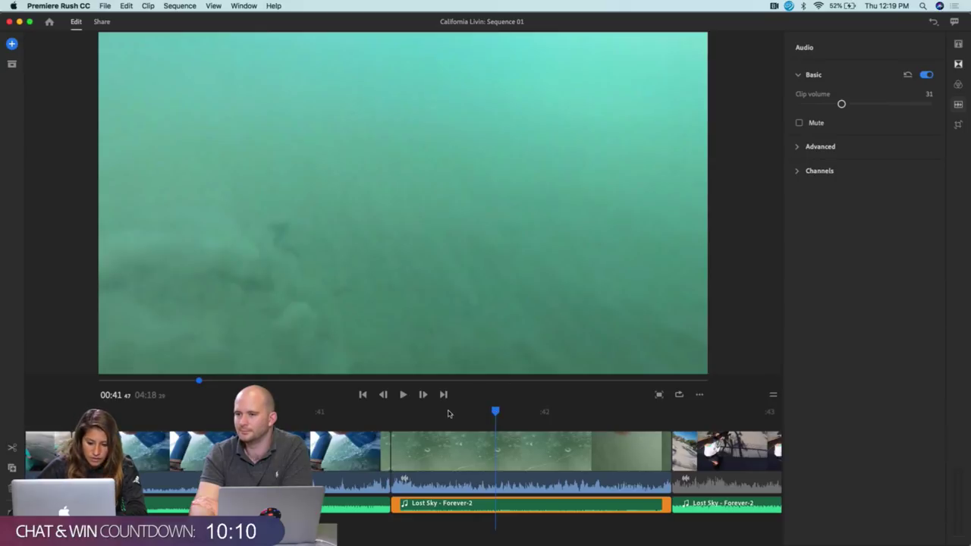
# Play back from about 0:40 and mute the skatepark clip's own audio near 0:43.
pyautogui.click(361, 410)
pyautogui.moveTo(361, 410); pyautogui.dragTo(85, 404)
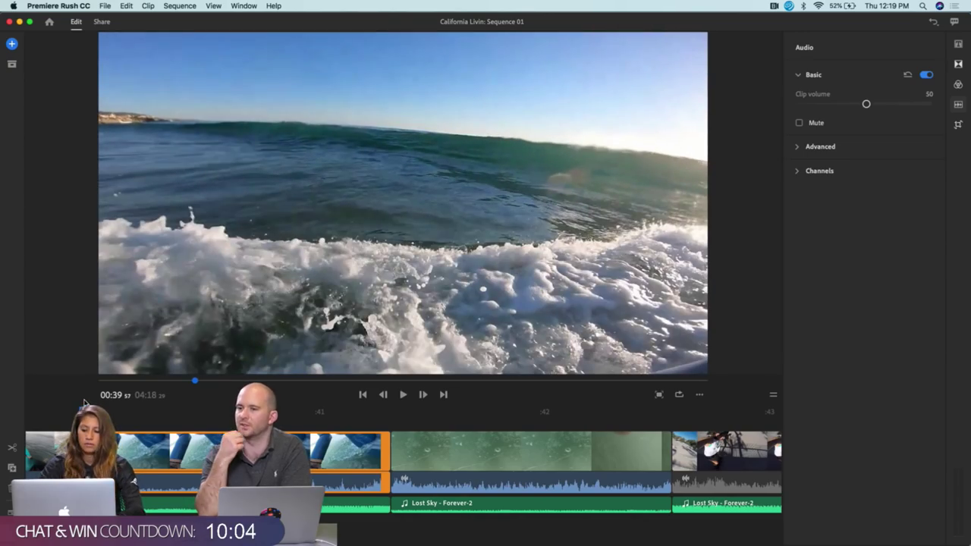
pyautogui.press('space')
pyautogui.press('XF86AudioRaiseVolume')
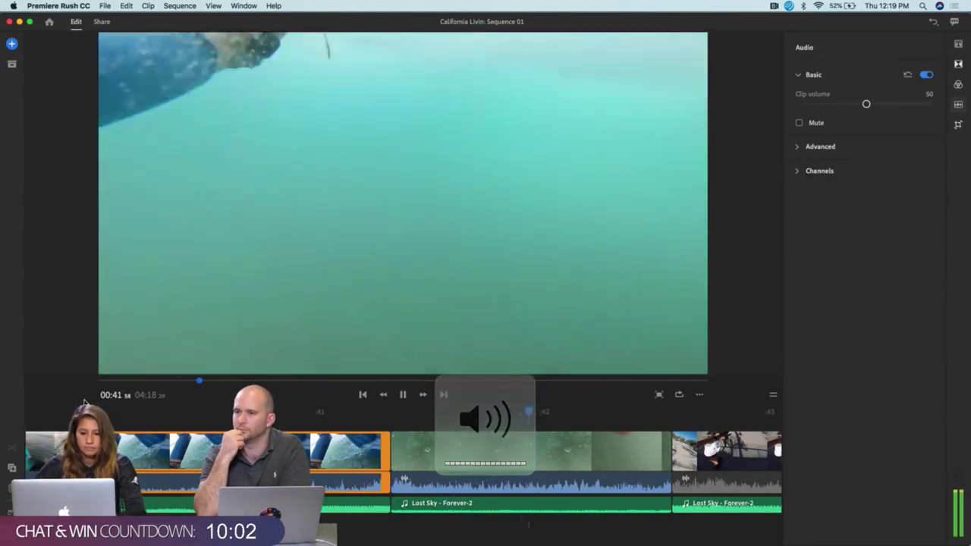
pyautogui.press('space')
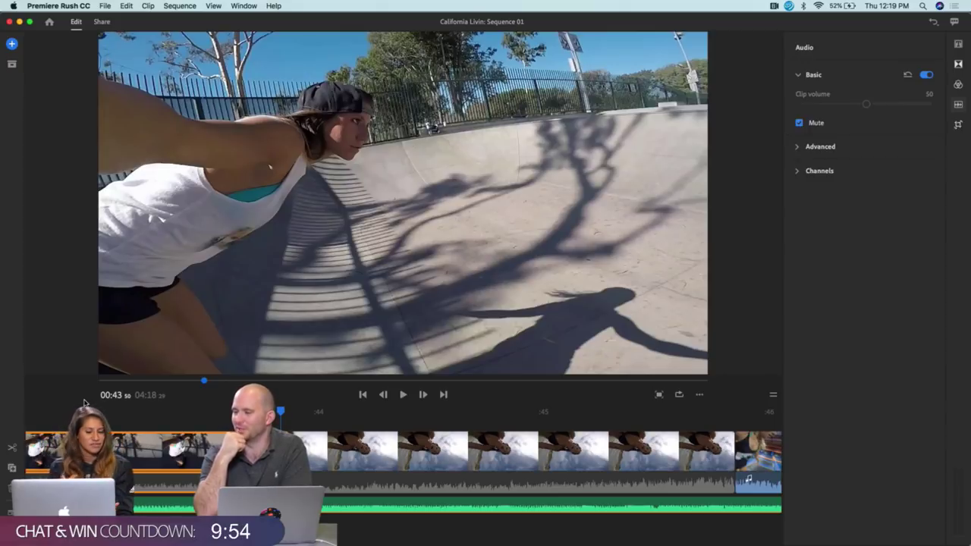
pyautogui.hscroll(-8, 169, 456)
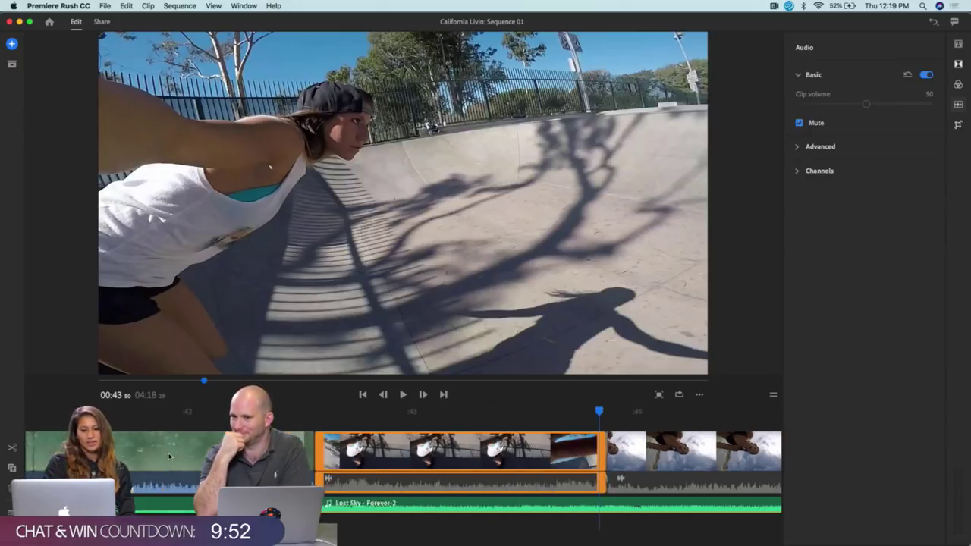
# Set the underwater clip's volume to 60 and the Lost Sky - Forever-2 music to 29.
pyautogui.click(382, 449)
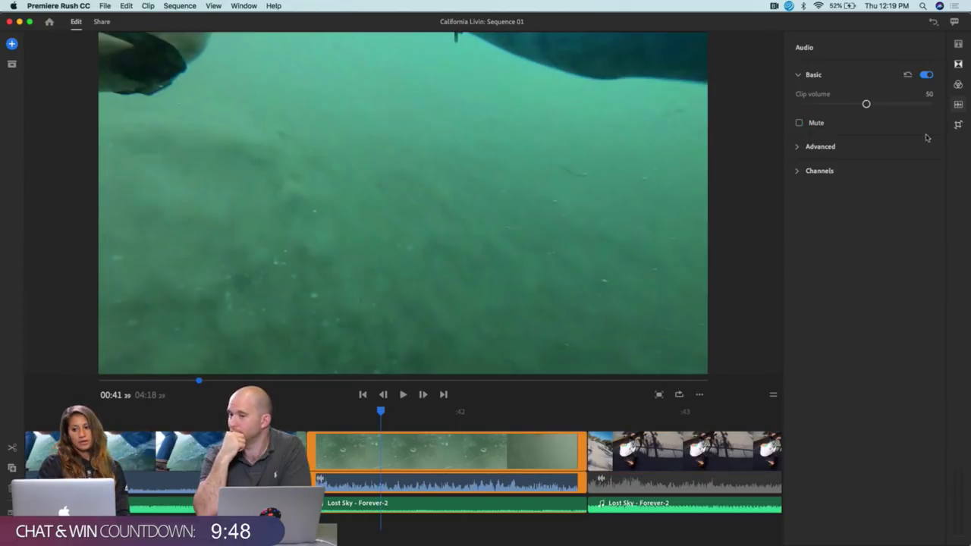
pyautogui.moveTo(866, 105); pyautogui.dragTo(877, 111)
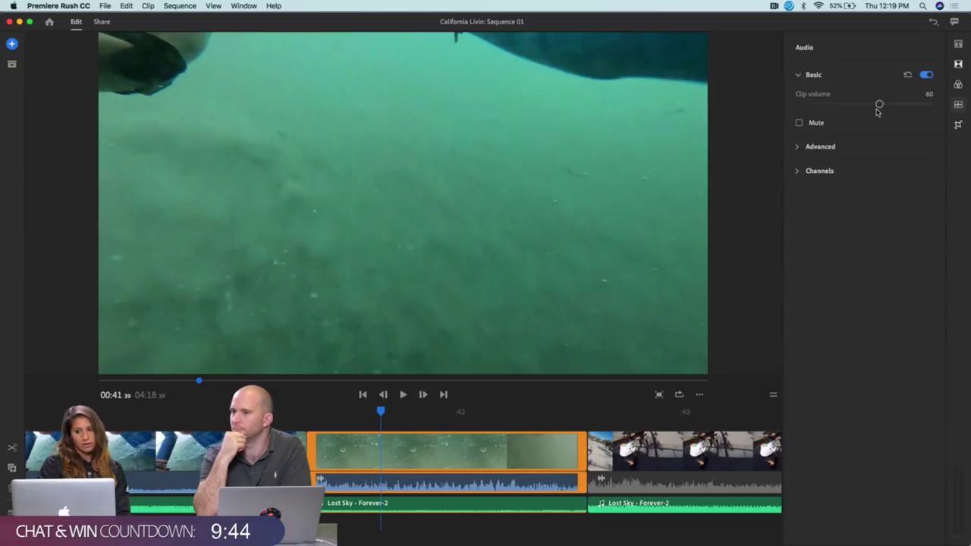
pyautogui.click(406, 507)
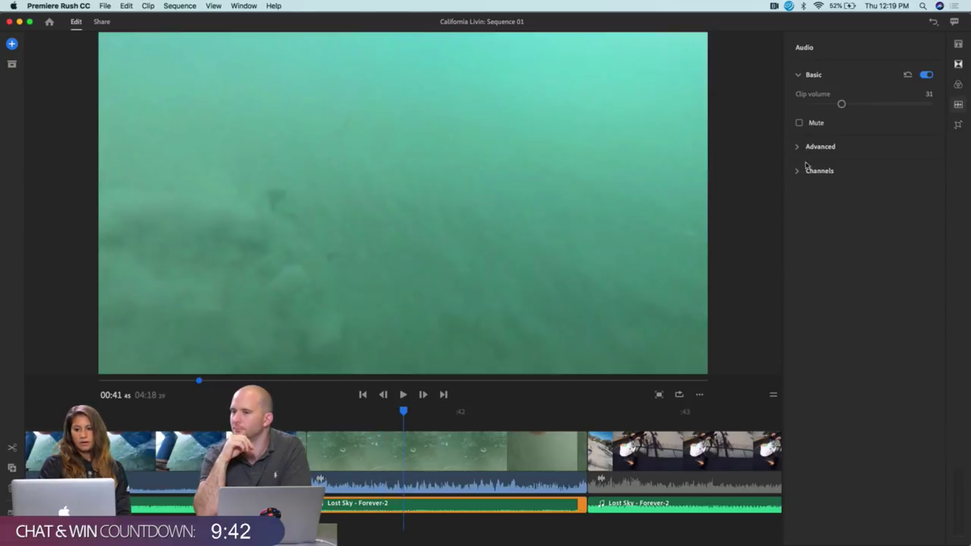
pyautogui.moveTo(842, 104); pyautogui.dragTo(838, 104)
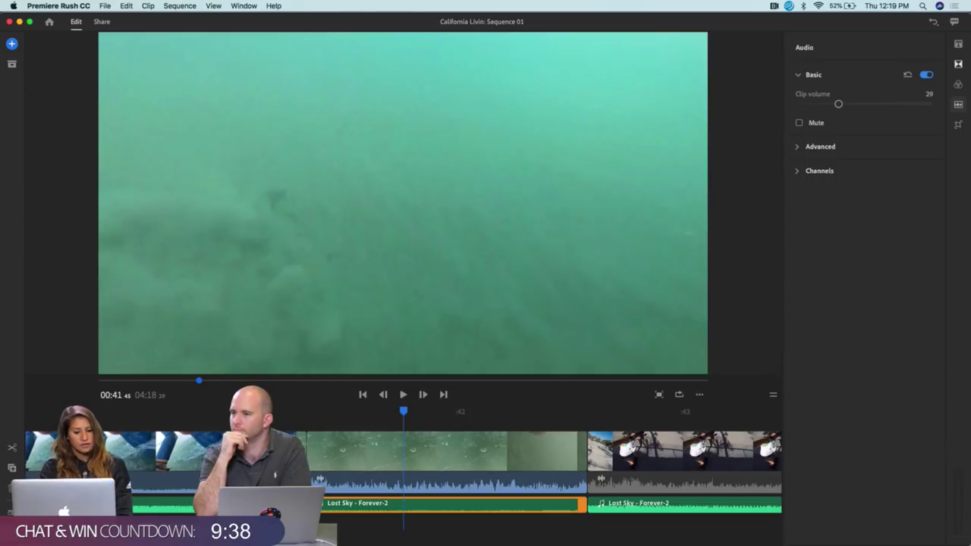
pyautogui.click(291, 412)
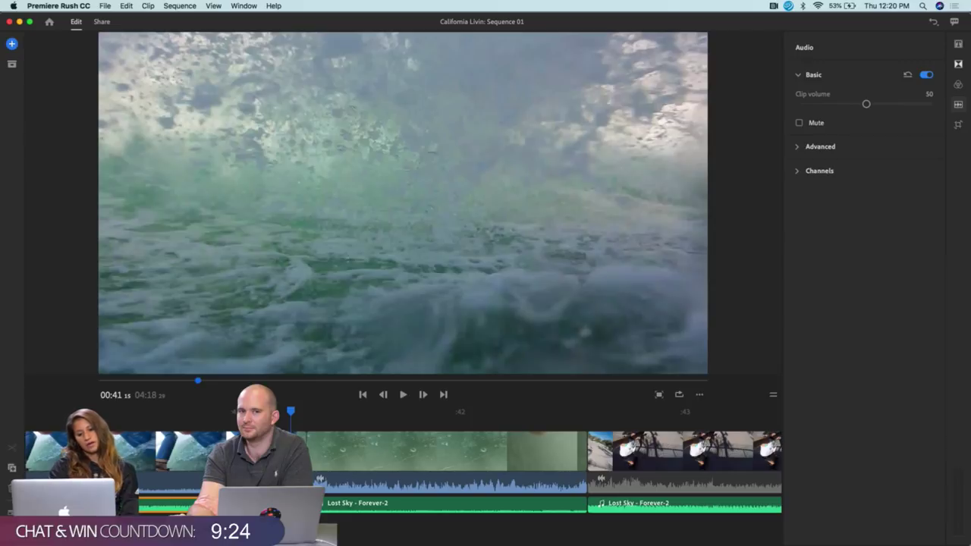
# Replay 00:40 to 00:44 to hear the balance of clip audio and music.
pyautogui.click(327, 504)
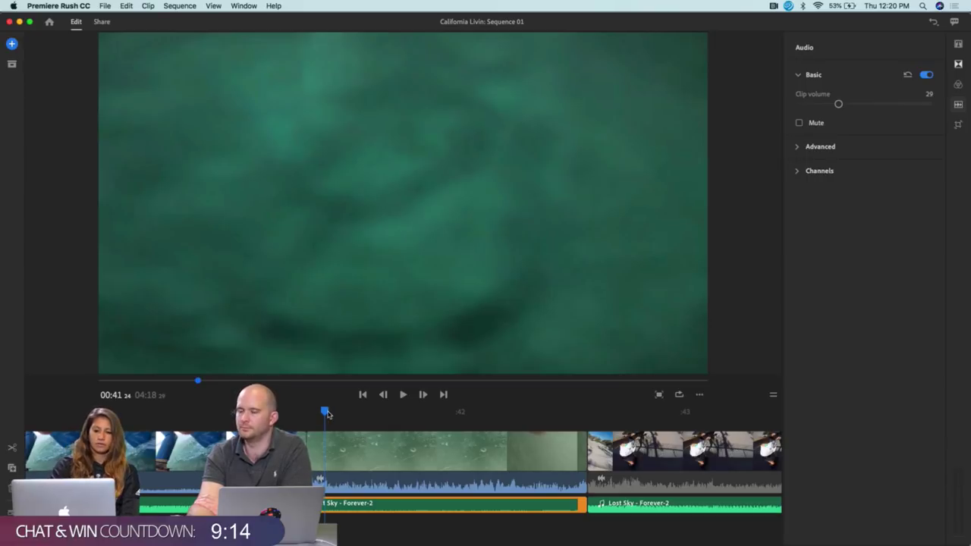
pyautogui.moveTo(326, 412); pyautogui.dragTo(189, 414)
pyautogui.press('space')
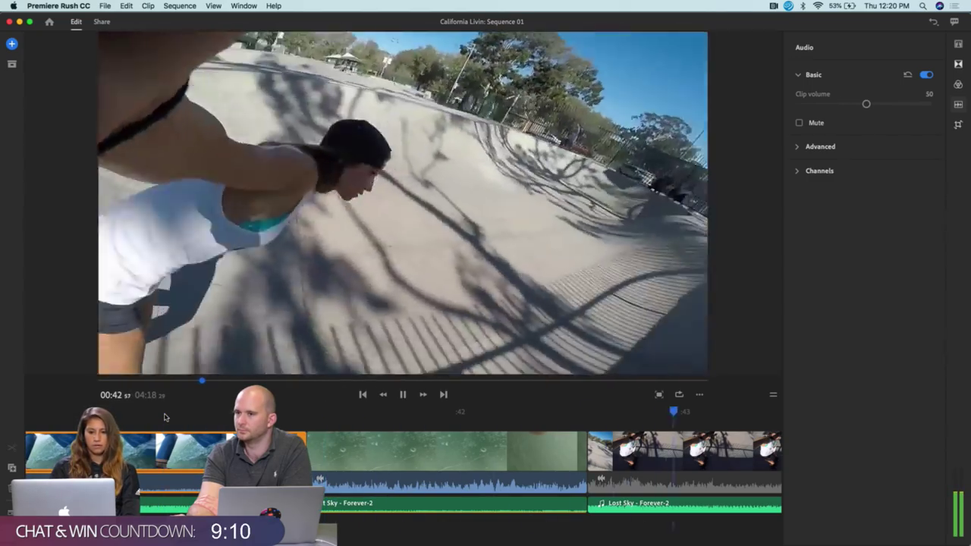
pyautogui.press('space')
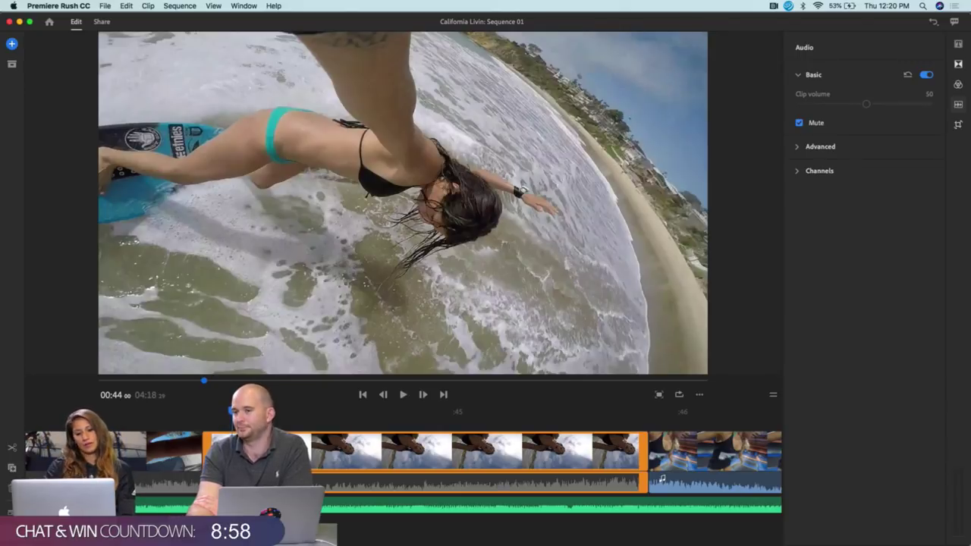
# Park the playhead on the breaking-wave clip at 00:41, one frame earlier.
pyautogui.click(142, 412)
pyautogui.hscroll(-10, 674, 418)
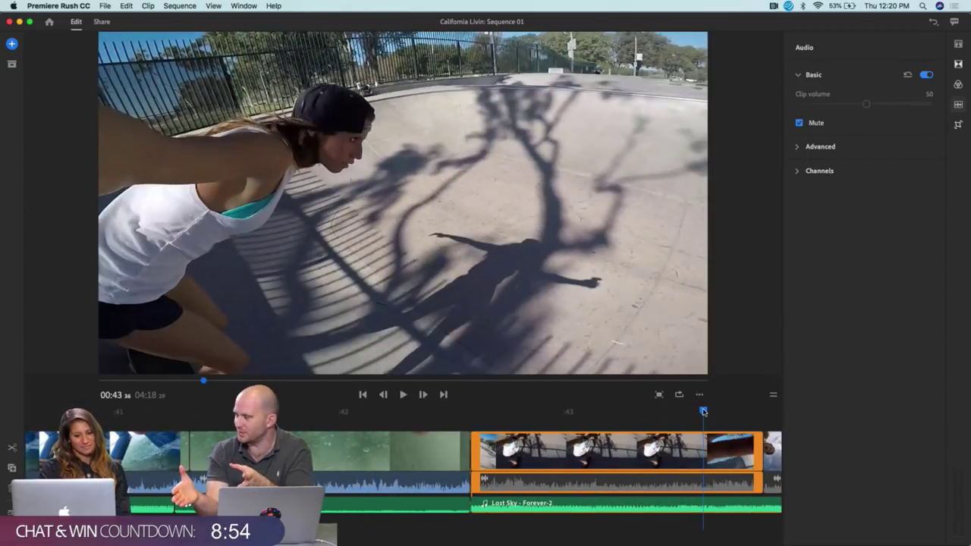
pyautogui.click(342, 451)
pyautogui.click(135, 448)
pyautogui.press('Left')
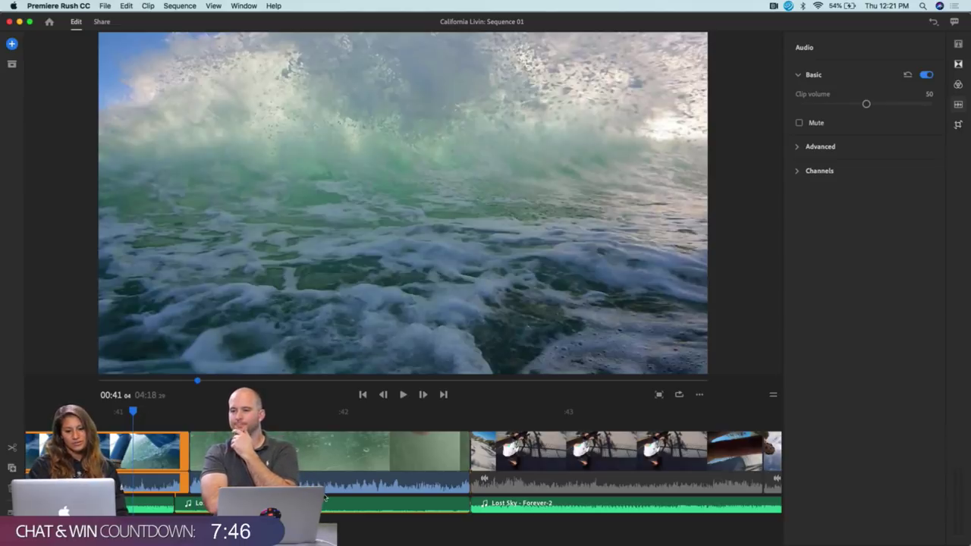
# Raise the underwater clip's Clip volume from 60 to 70, then scrub back toward 00:40.
pyautogui.click(316, 456)
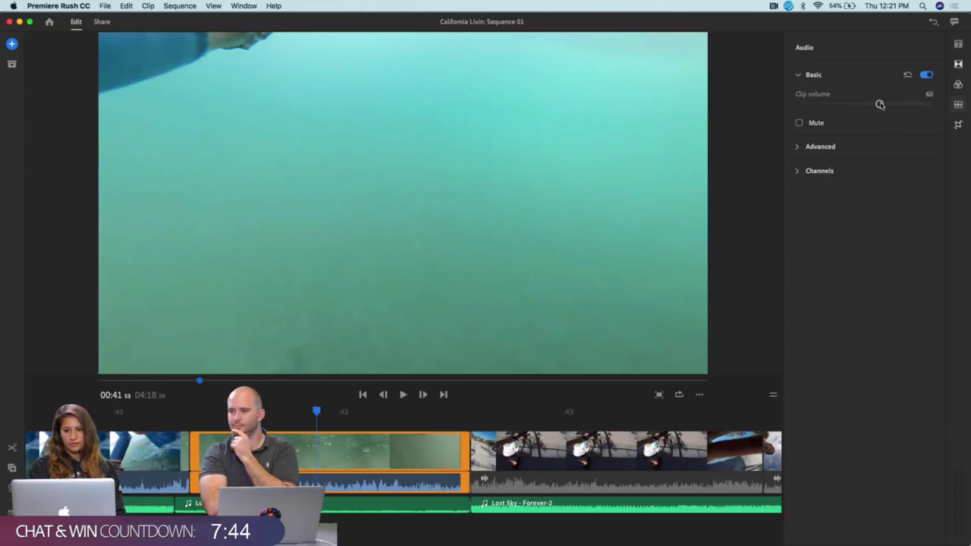
pyautogui.moveTo(880, 104); pyautogui.dragTo(890, 107)
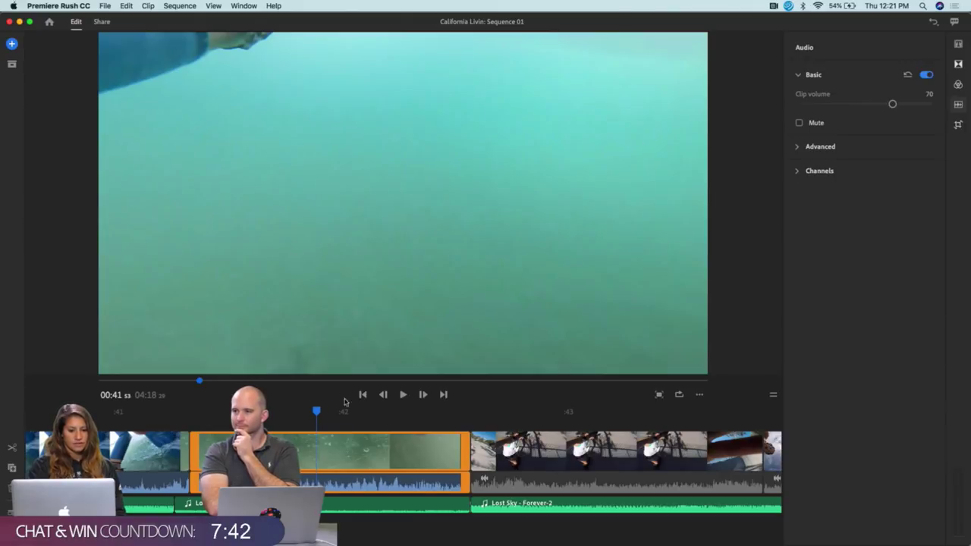
pyautogui.moveTo(317, 412); pyautogui.dragTo(155, 413)
pyautogui.click(106, 413)
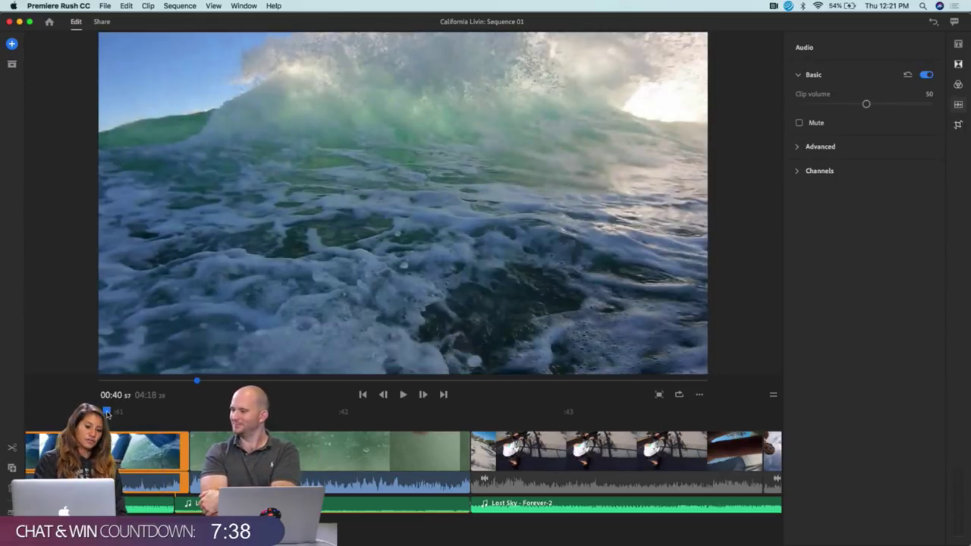
pyautogui.moveTo(107, 412); pyautogui.dragTo(436, 415)
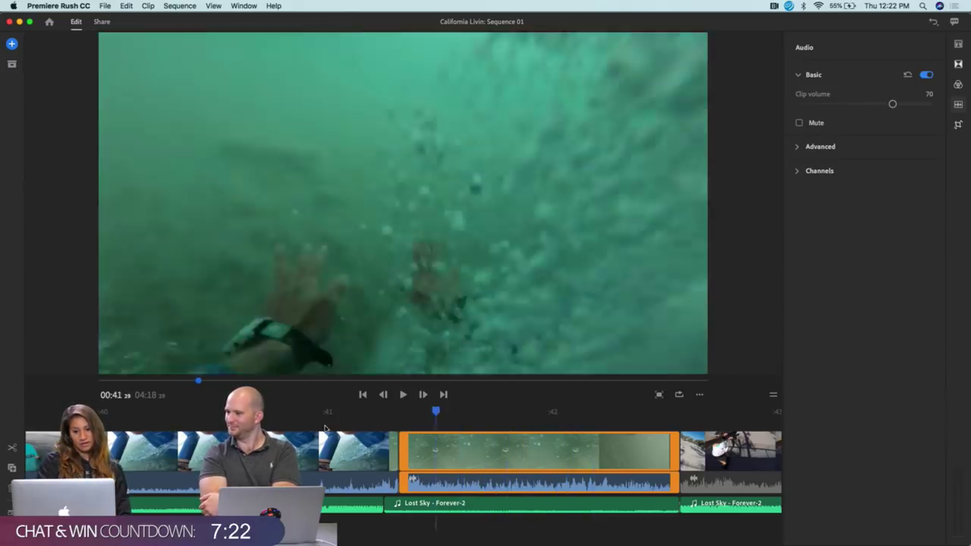
# Play from the wave clip through the underwater shot, stopping at 00:44.
pyautogui.click(325, 429)
pyautogui.press('space')
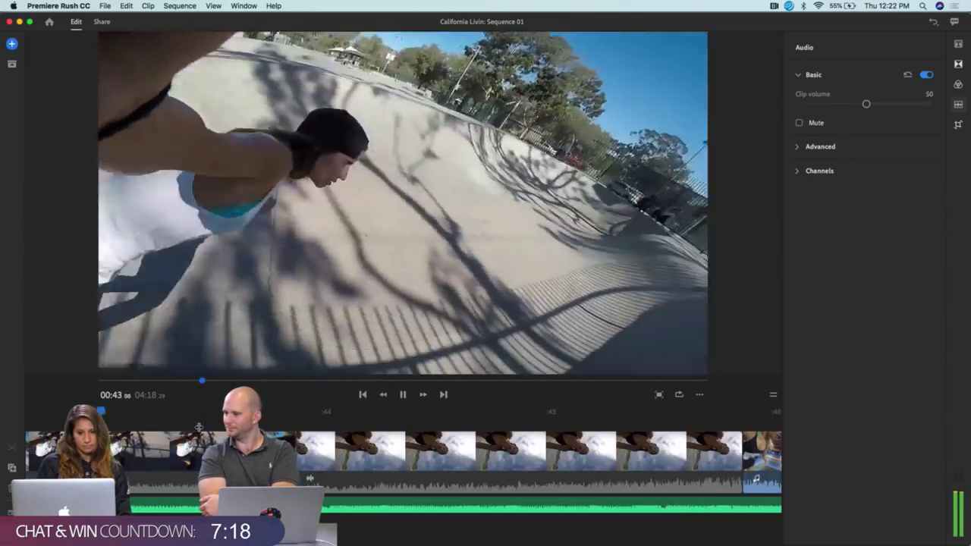
pyautogui.press('space')
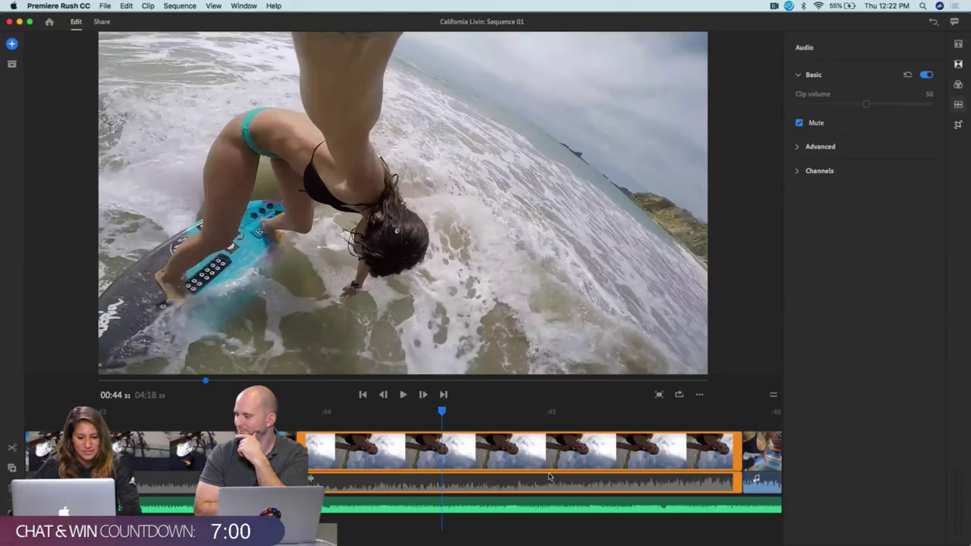
# Zoom the timeline out and move the playhead to the trampoline clip at 00:46.
pyautogui.scroll(-5, 549, 476)
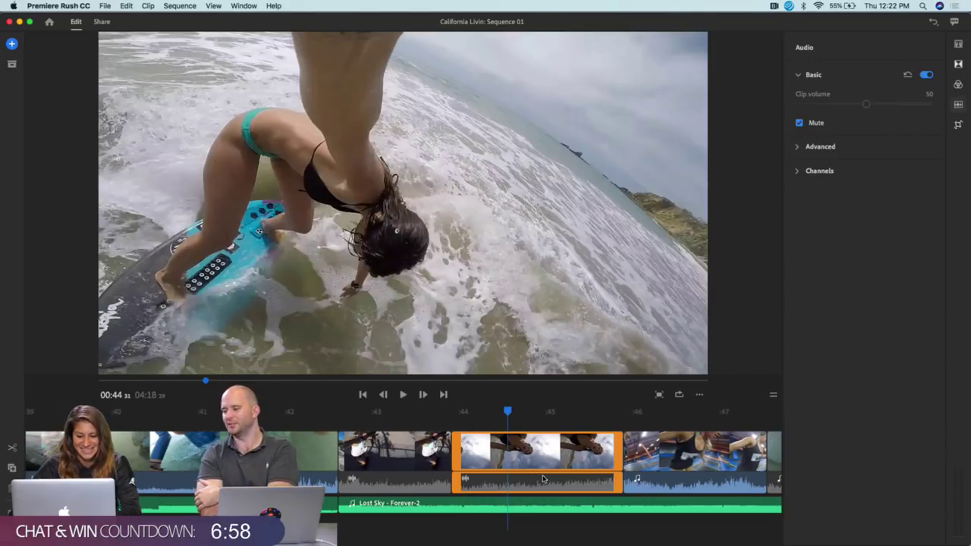
pyautogui.scroll(-3, 560, 441)
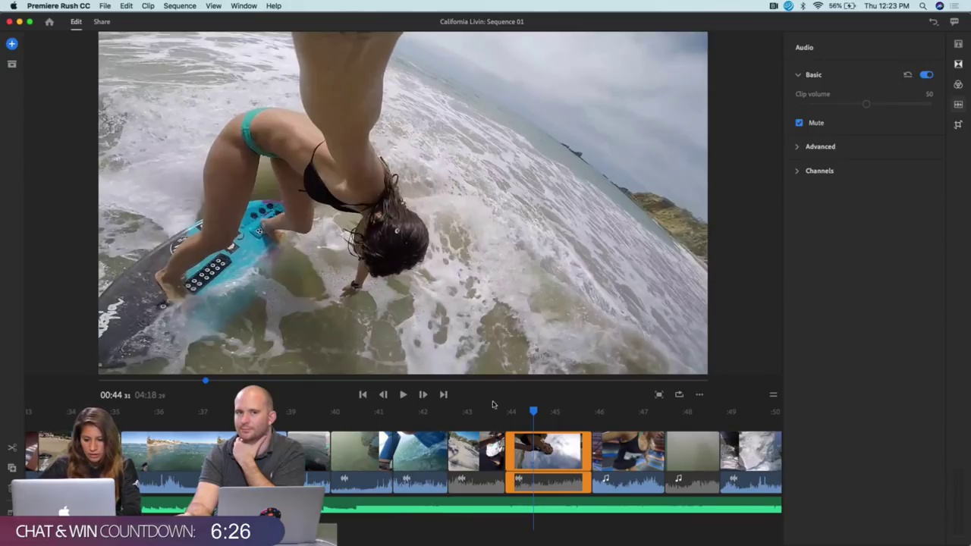
pyautogui.click(642, 412)
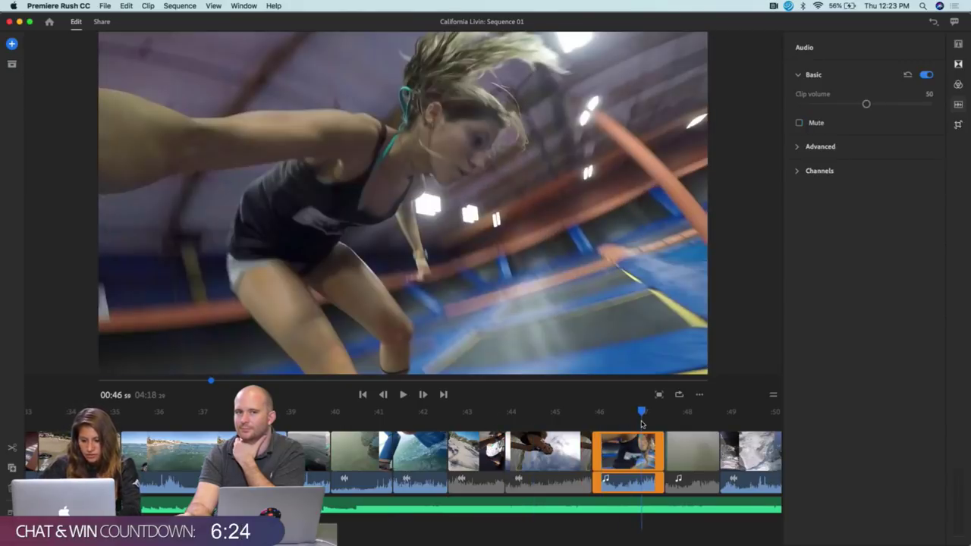
pyautogui.press('-')
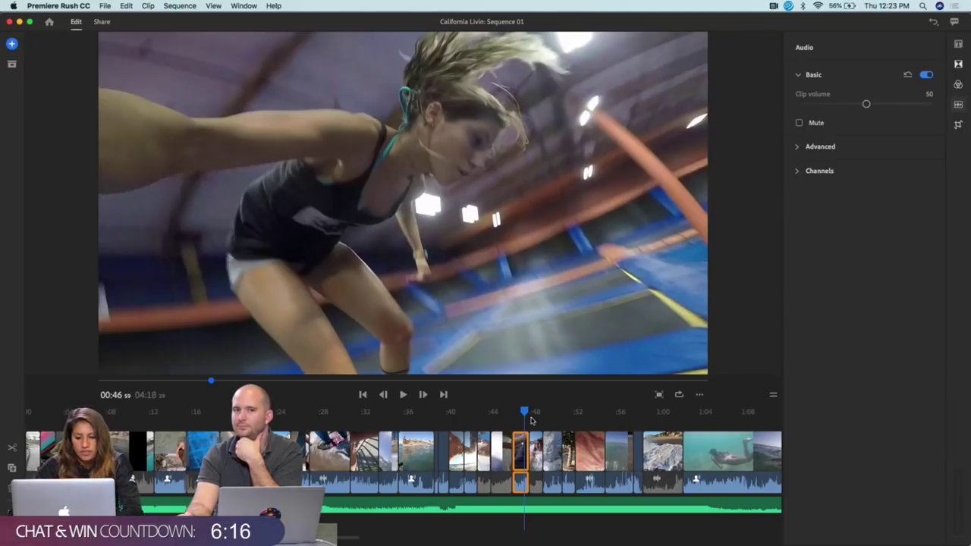
# Scrub through the 00:49 clip and the muted surfboard clip at 00:59, then return to 00:00.
pyautogui.moveTo(526, 414); pyautogui.dragTo(612, 419)
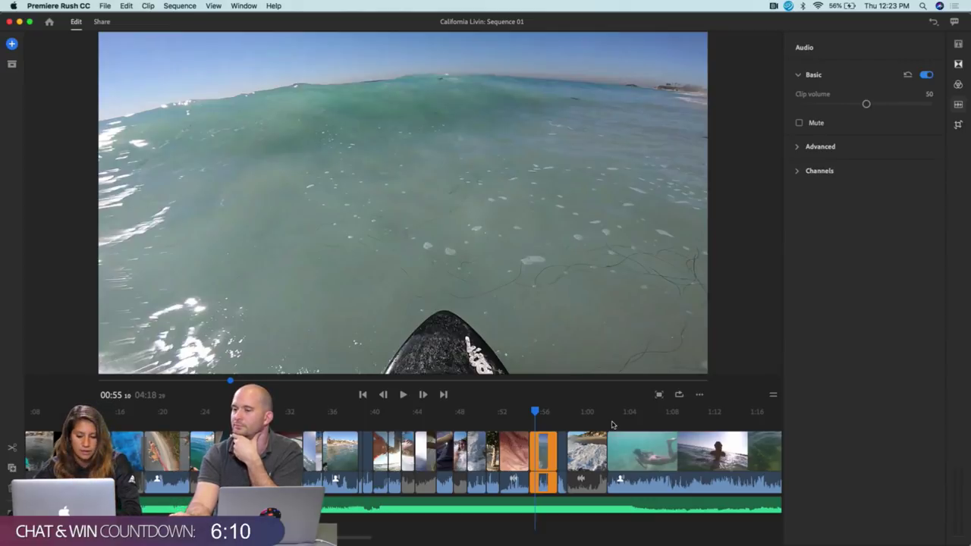
pyautogui.moveTo(551, 412); pyautogui.dragTo(581, 412)
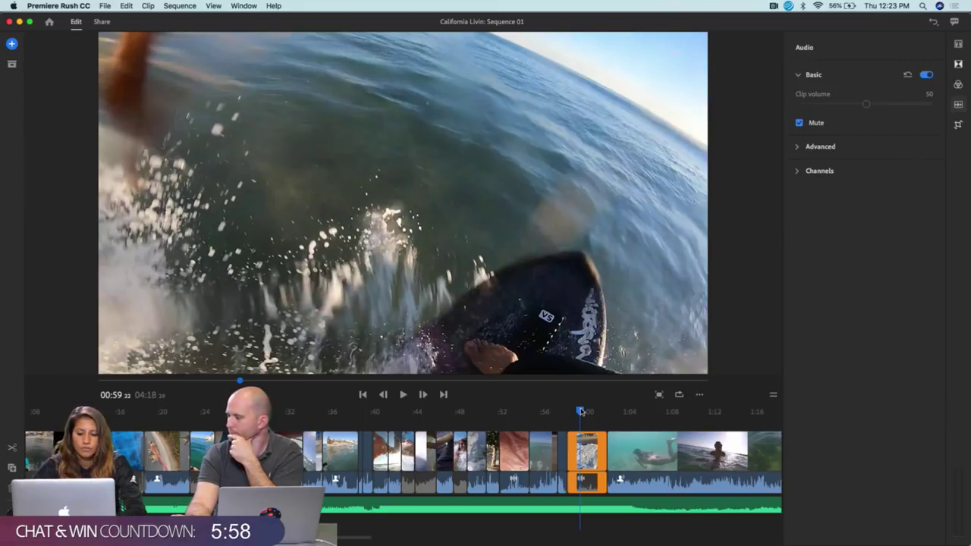
pyautogui.hscroll(3, 595, 427)
pyautogui.hscroll(9, 596, 428)
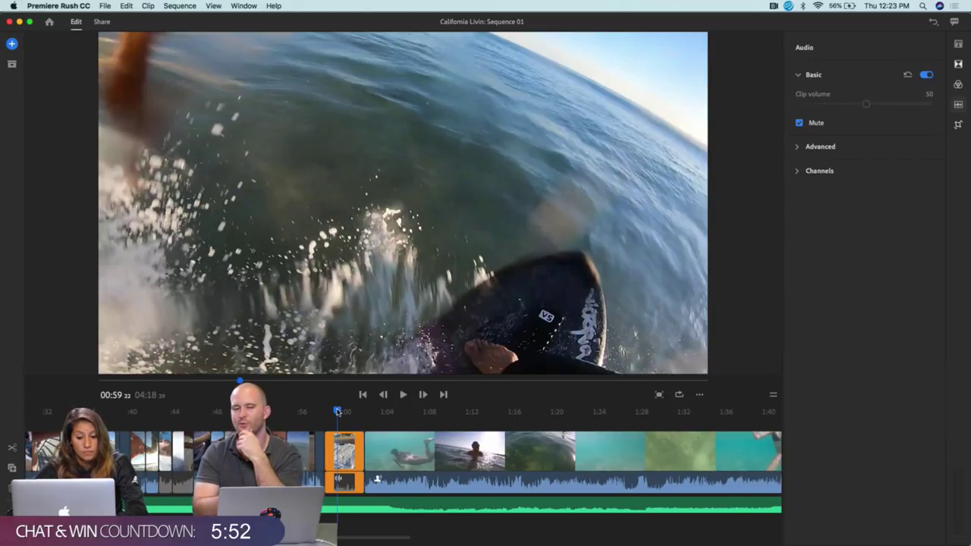
pyautogui.scroll(-3, 356, 417)
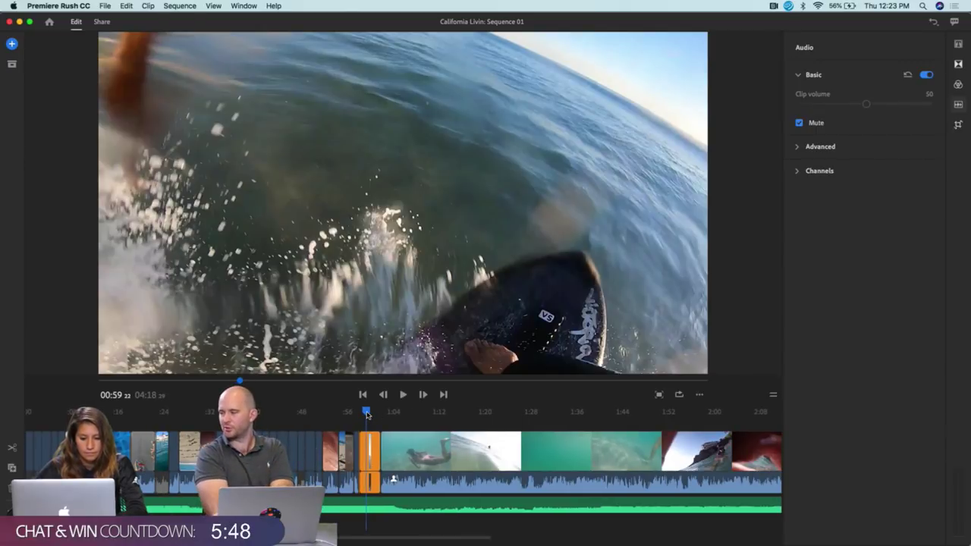
pyautogui.moveTo(367, 415); pyautogui.dragTo(20, 415)
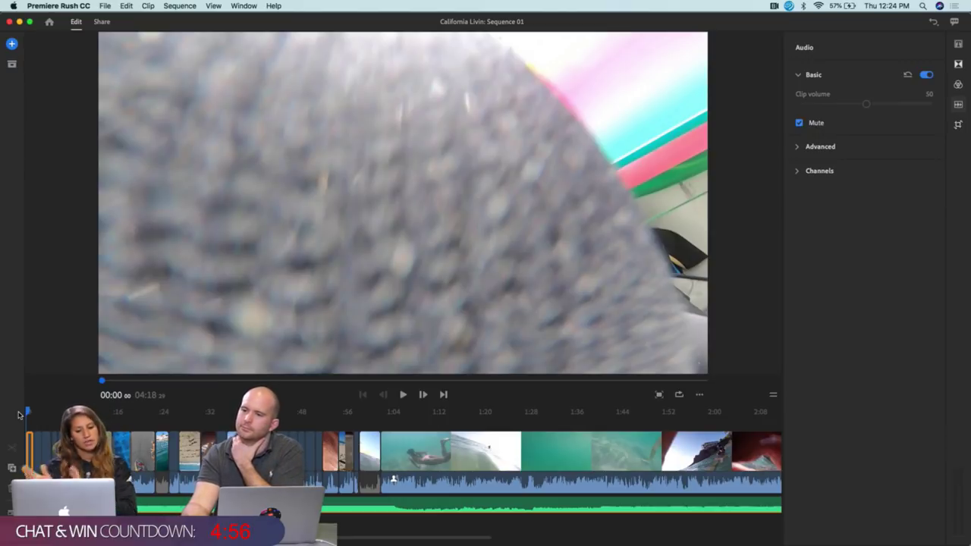
# Play the sequence from 00:00 and pause at 01:03.
pyautogui.press('space')
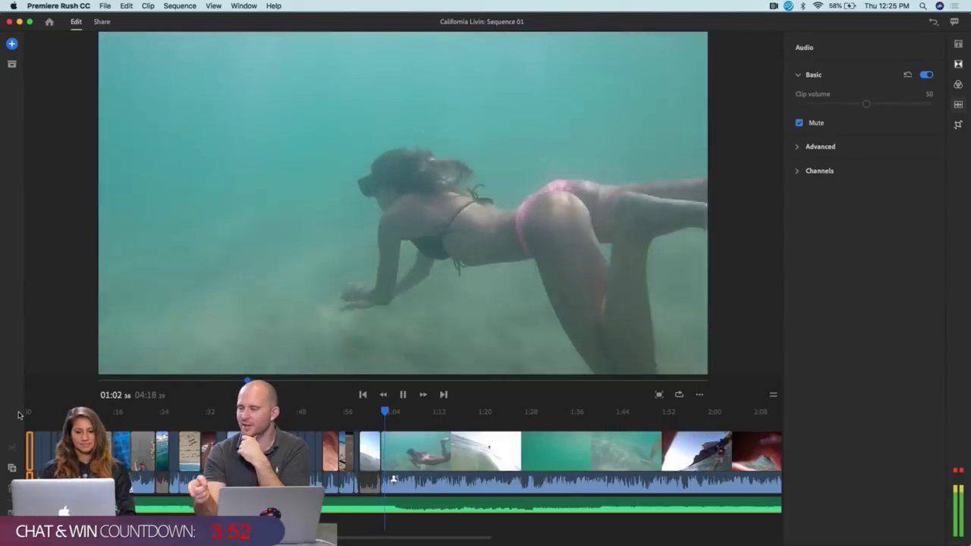
pyautogui.press('space')
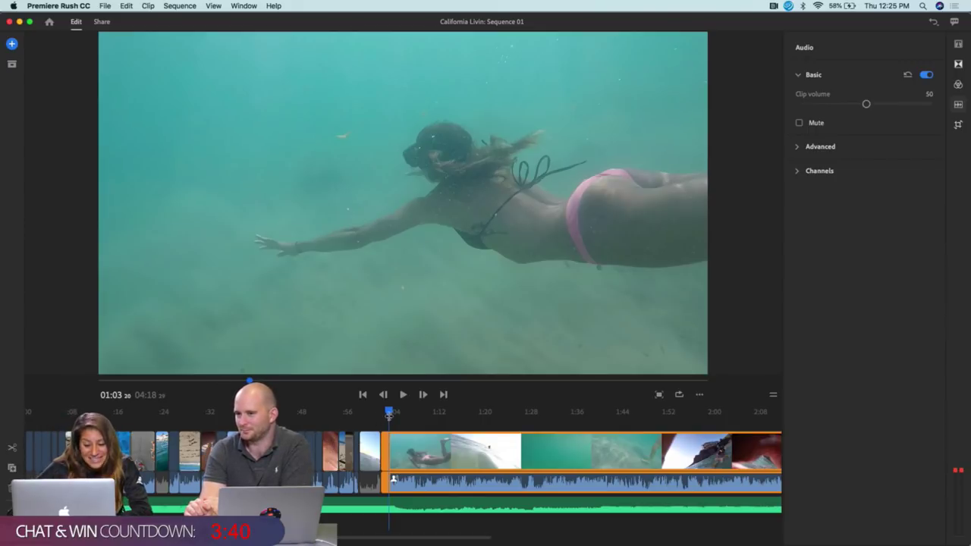
# Scrub back from 1:04 to the wave-riding surf shot at 0:55.
pyautogui.moveTo(388, 412); pyautogui.dragTo(346, 412)
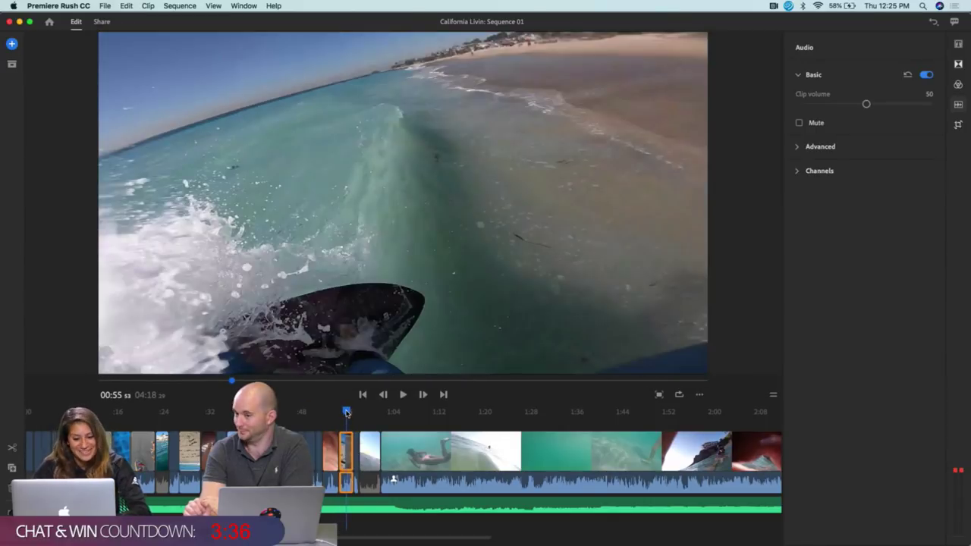
# Preview the next couple of seconds past 0:55, then scrub back to the cut near 0:57.
pyautogui.scroll(5, 347, 412)
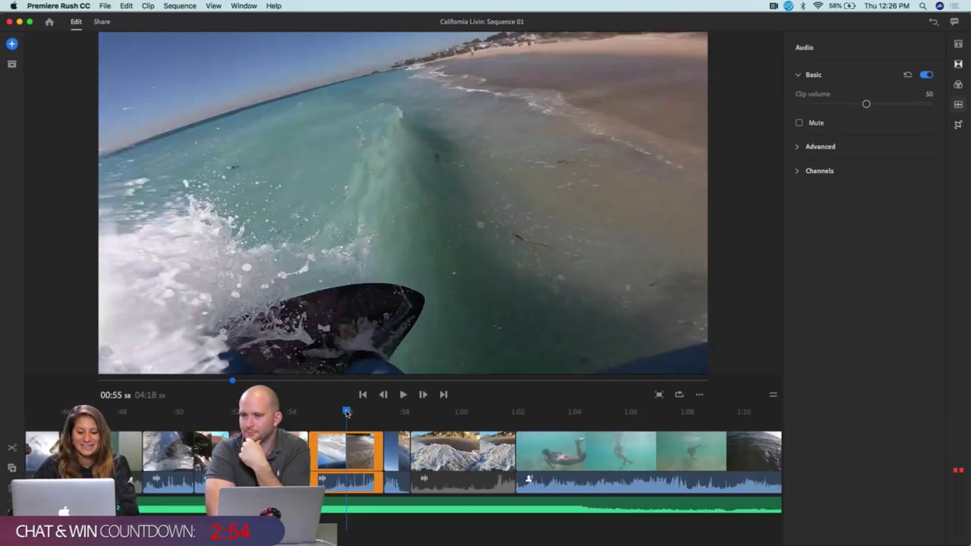
pyautogui.moveTo(347, 412); pyautogui.dragTo(403, 415)
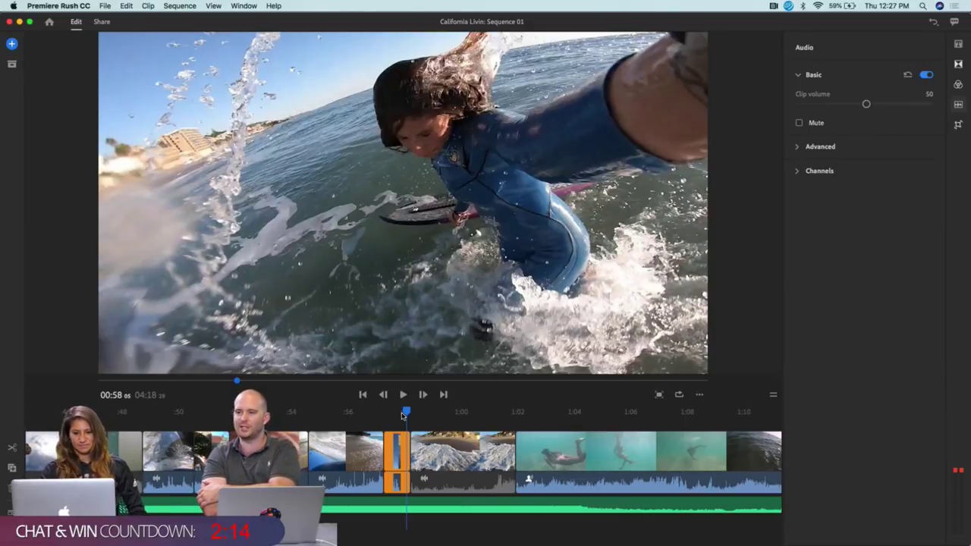
pyautogui.moveTo(402, 414); pyautogui.dragTo(402, 414)
# Step frame by frame into the short underwater clip and zoom the timeline in around it.
pyautogui.press('Left')
pyautogui.press('Left')
pyautogui.press('Left')
pyautogui.press('Left')
pyautogui.press('Left')
pyautogui.press('Left')
pyautogui.press('Left')
pyautogui.press('Left')
pyautogui.press('Left')
pyautogui.press('Left')
pyautogui.press('Left')
pyautogui.press('Left')
pyautogui.press('Left')
pyautogui.press('Left')
pyautogui.press('Left')
pyautogui.press('Left')
pyautogui.press('Left')
pyautogui.press('Left')
pyautogui.press('Left')
pyautogui.press('Left')
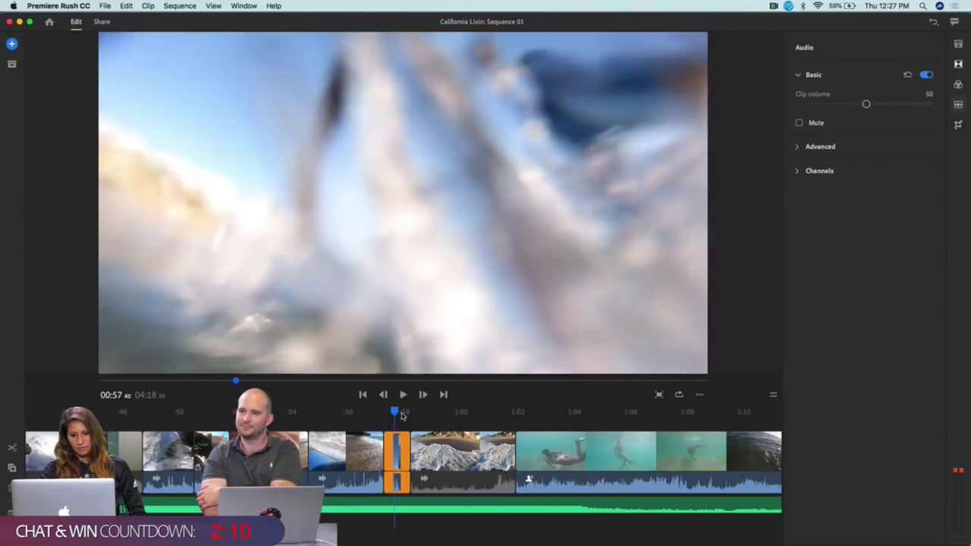
pyautogui.press('Left')
pyautogui.press('Left')
pyautogui.press('Left')
pyautogui.press('Left')
pyautogui.press('Left')
pyautogui.press('Left')
pyautogui.press('Left')
pyautogui.press('Left')
pyautogui.press('Left')
pyautogui.press('Left')
pyautogui.press('Left')
pyautogui.press('Left')
pyautogui.press('Left')
pyautogui.press('Left')
pyautogui.press('Left')
pyautogui.press('Left')
pyautogui.press('Left')
pyautogui.press('Left')
pyautogui.press('Left')
pyautogui.press('Left')
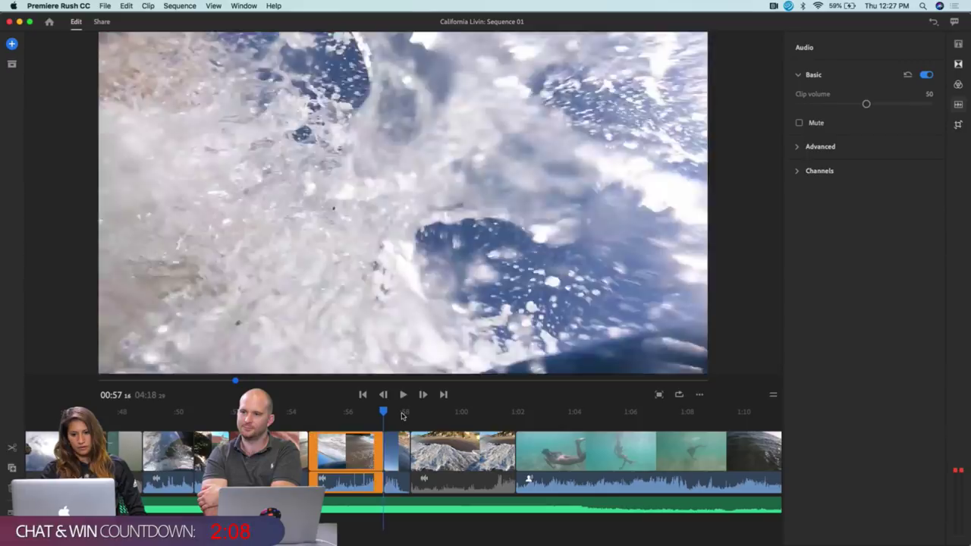
pyautogui.press('Left')
pyautogui.press('Left')
pyautogui.press('Left')
pyautogui.press('Left')
pyautogui.press('Left')
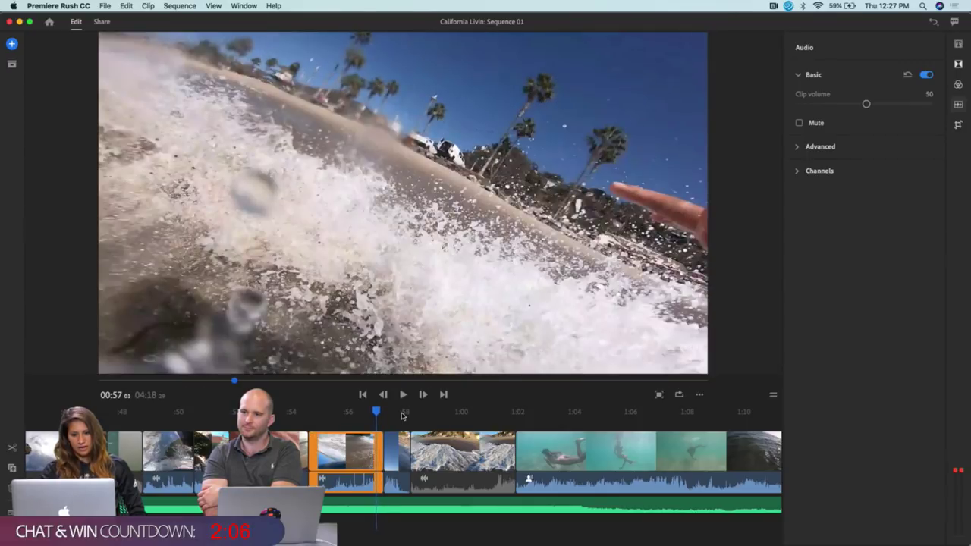
pyautogui.press('Right')
pyautogui.press('Right')
pyautogui.press('Right')
pyautogui.press('Right')
pyautogui.press('Right')
pyautogui.press('Right')
pyautogui.press('Right')
pyautogui.press('Right')
pyautogui.press('Right')
pyautogui.press('Right')
pyautogui.press('Right')
pyautogui.press('Right')
pyautogui.press('Right')
pyautogui.press('Right')
pyautogui.press('Right')
pyautogui.press('Right')
pyautogui.press('Right')
pyautogui.press('Right')
pyautogui.press('Right')
pyautogui.press('Right')
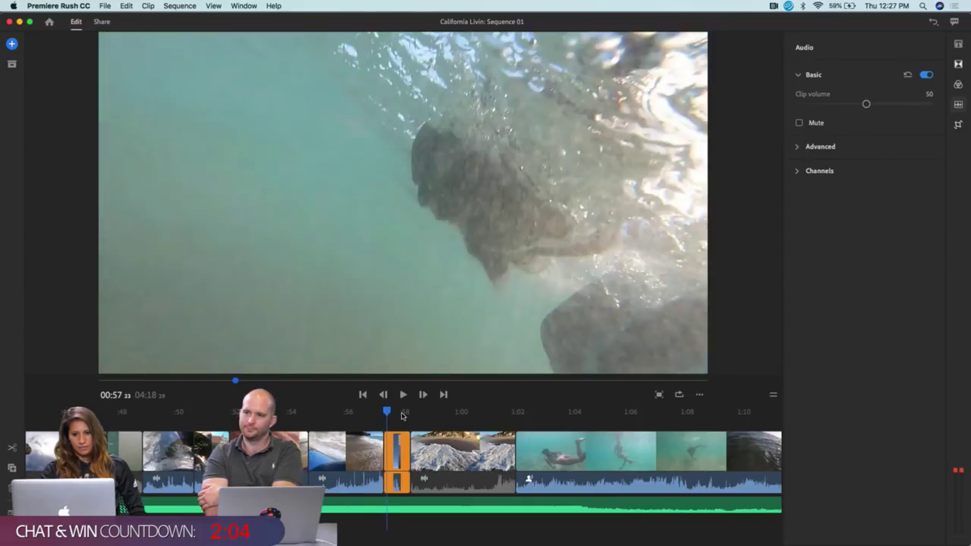
pyautogui.press('Right')
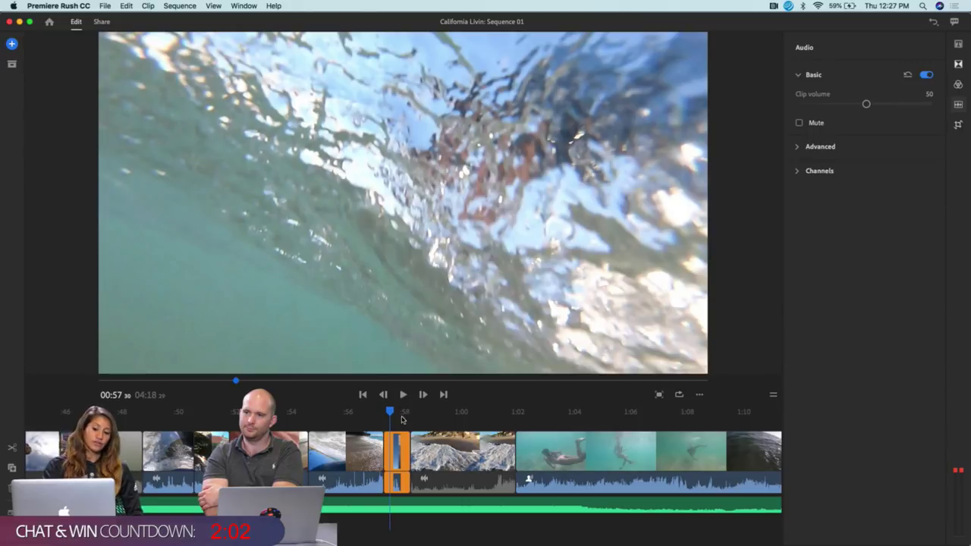
pyautogui.press('=')
pyautogui.press('=')
pyautogui.press('=')
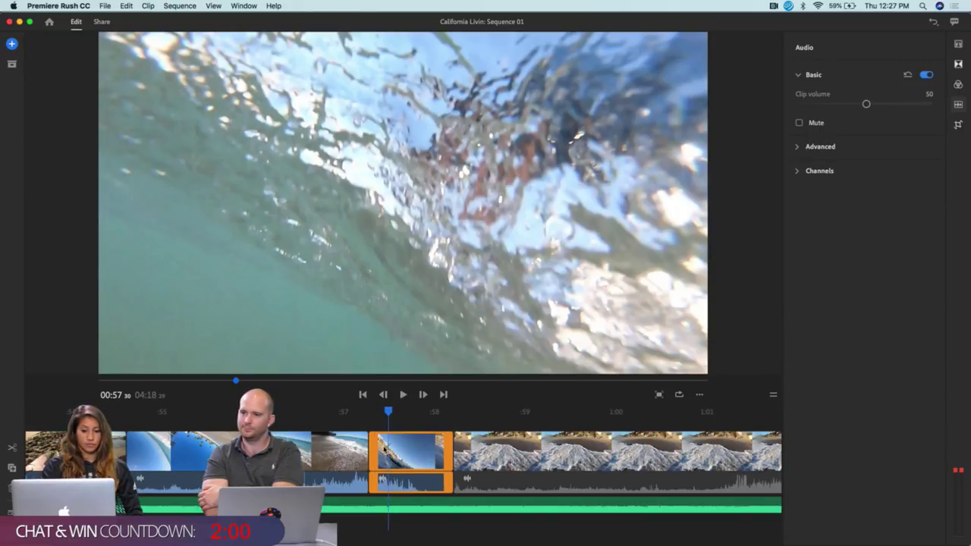
# Trim a few frames off the underwater clip's start near 0:57 and review the new cut.
pyautogui.press('Left')
pyautogui.press('Left')
pyautogui.press('Left')
pyautogui.press('Left')
pyautogui.press('Left')
pyautogui.press('Left')
pyautogui.press('Left')
pyautogui.press('Left')
pyautogui.press('Left')
pyautogui.press('Left')
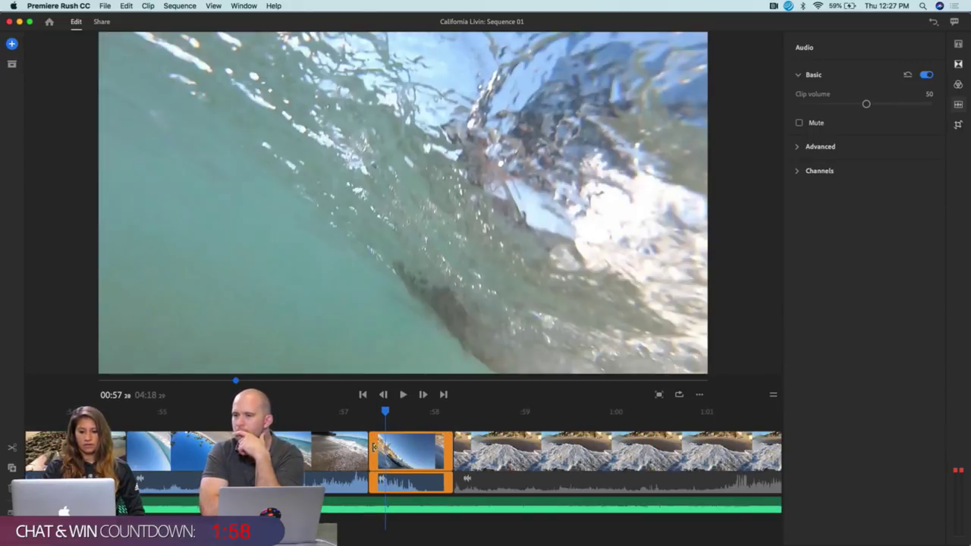
pyautogui.press('Left')
pyautogui.press('Left')
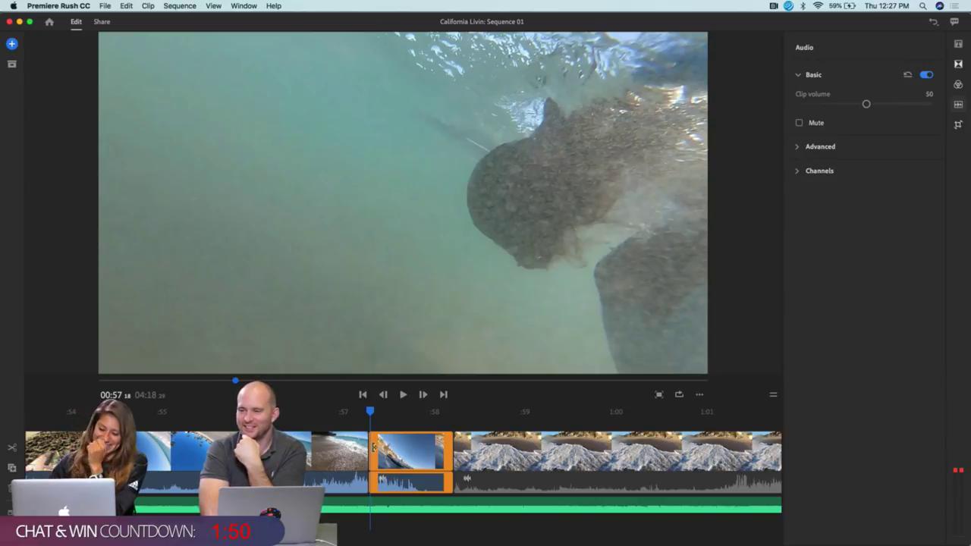
pyautogui.press('Right')
pyautogui.press('Right')
pyautogui.press('Right')
pyautogui.press('Right')
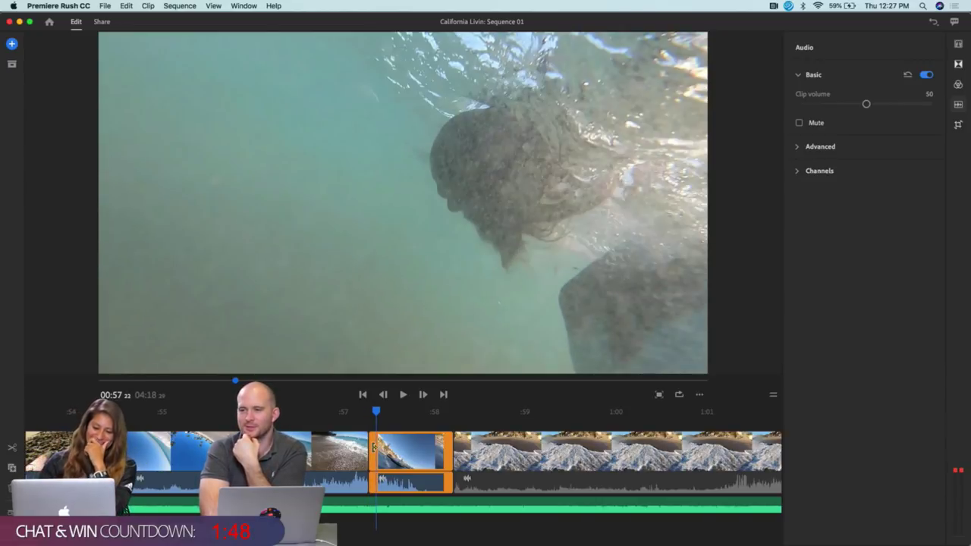
pyautogui.moveTo(373, 447); pyautogui.dragTo(386, 449)
pyautogui.press('Right')
pyautogui.press('Right')
pyautogui.press('Right')
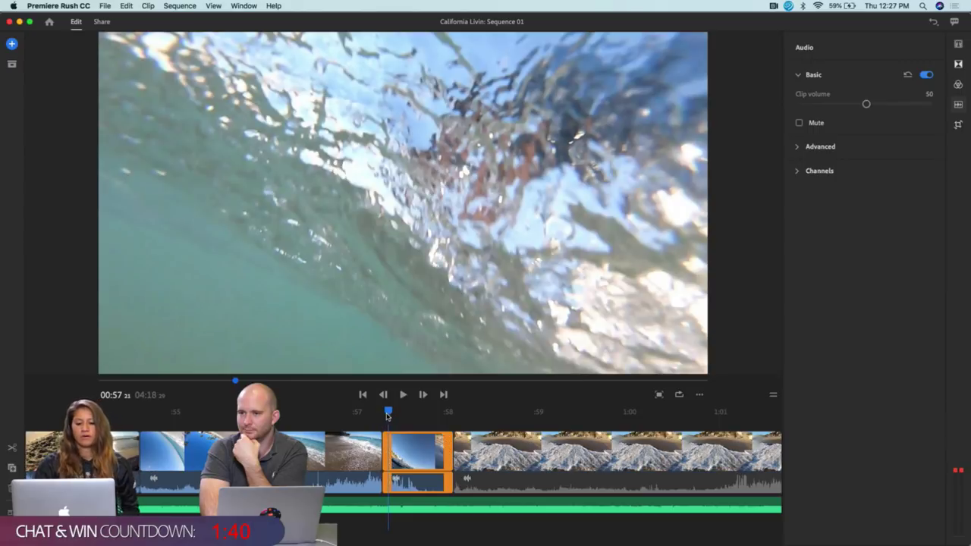
pyautogui.moveTo(387, 416); pyautogui.dragTo(446, 427)
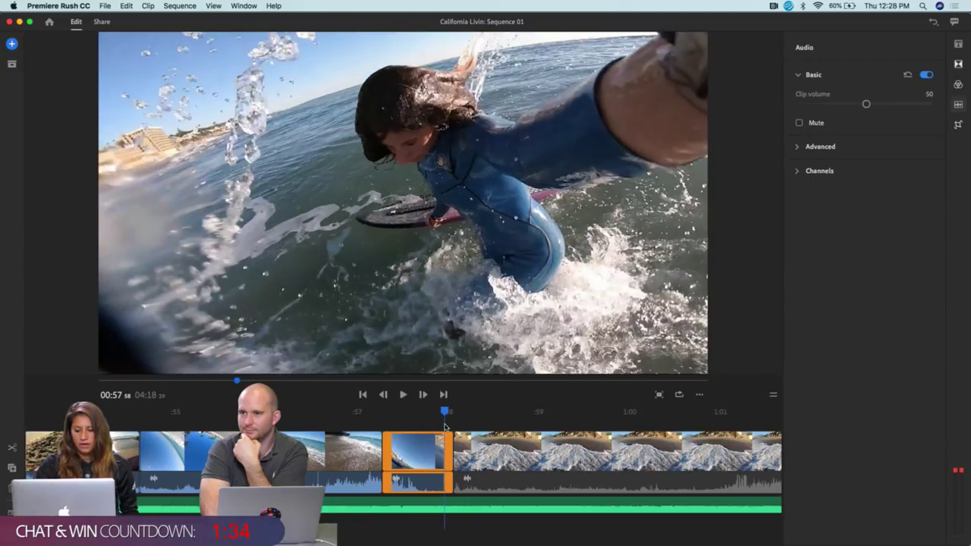
pyautogui.press('Right')
pyautogui.press('Right')
pyautogui.press('Right')
pyautogui.press('Right')
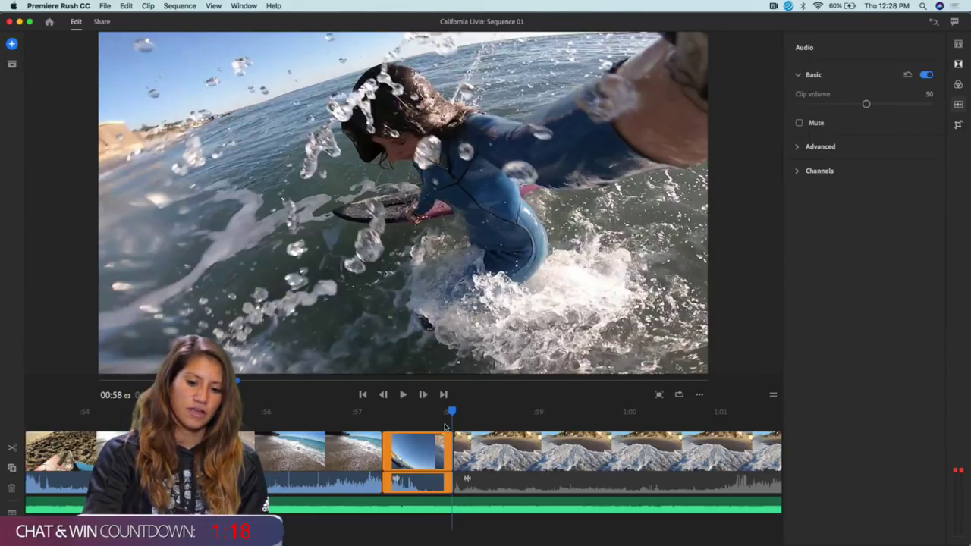
pyautogui.press('Right')
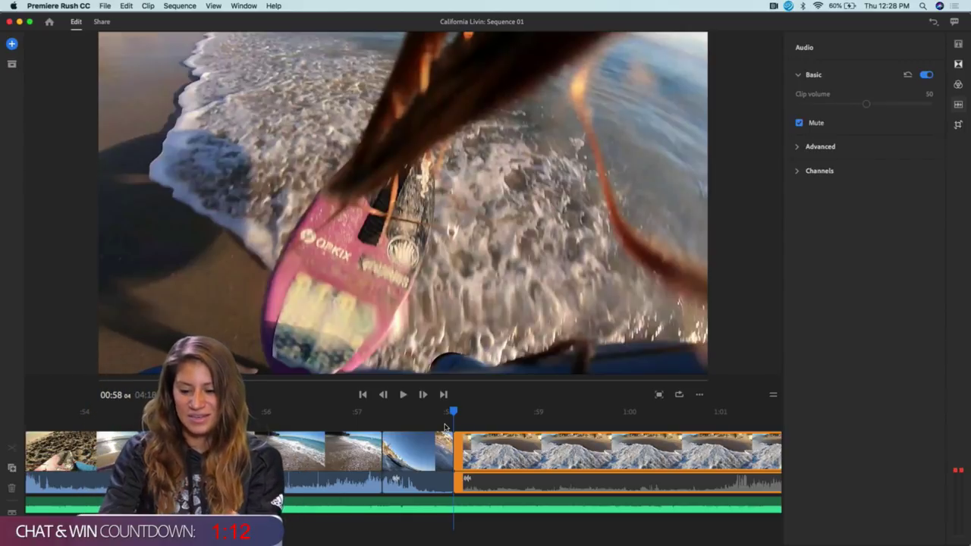
pyautogui.press('Left')
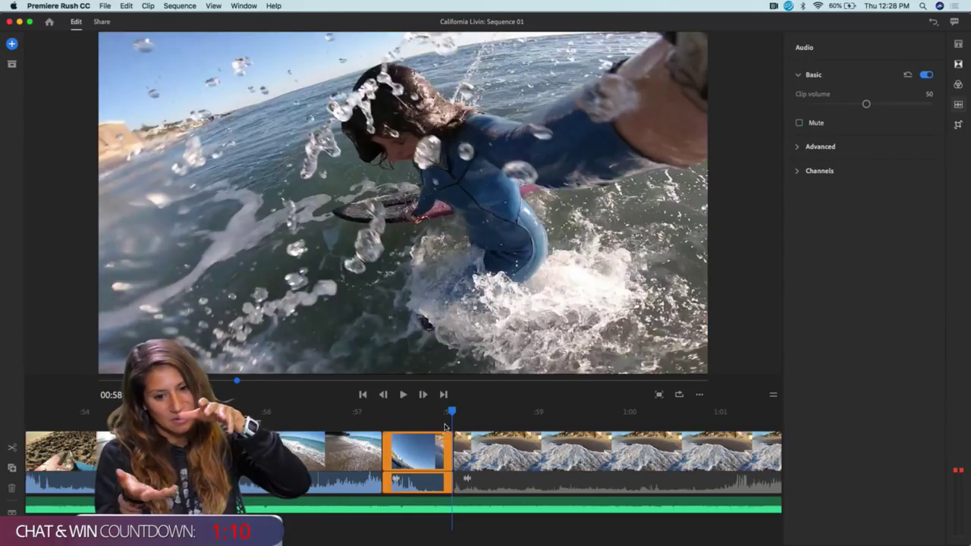
pyautogui.press('Left')
pyautogui.press('Left')
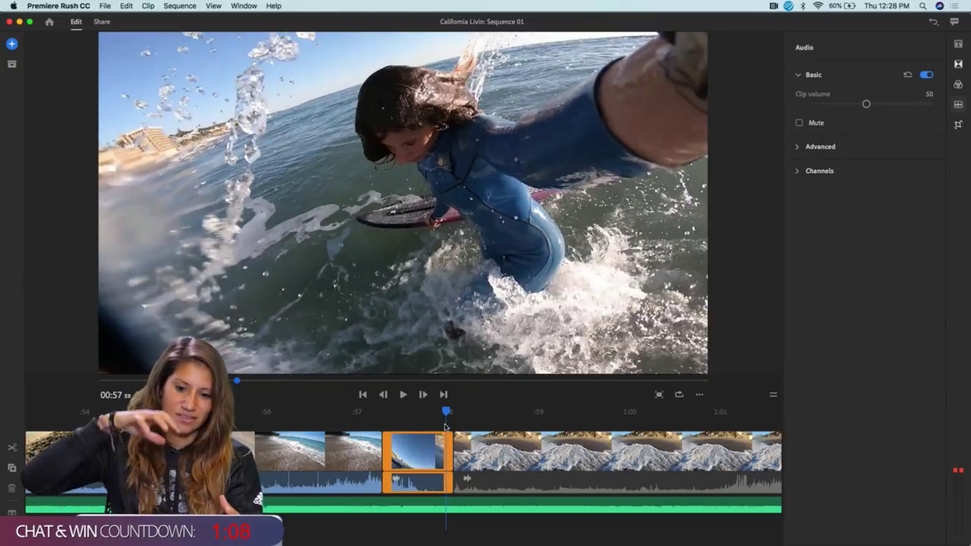
pyautogui.press('Left')
pyautogui.press('Left')
pyautogui.press('Left')
pyautogui.press('Left')
pyautogui.press('Left')
pyautogui.press('Left')
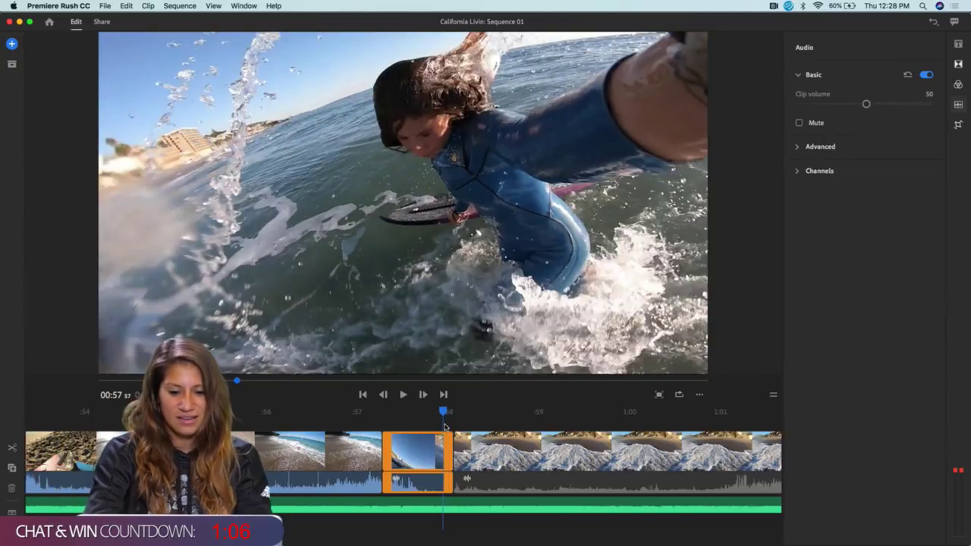
pyautogui.press('Left')
pyautogui.press('Left')
pyautogui.press('Left')
pyautogui.press('Left')
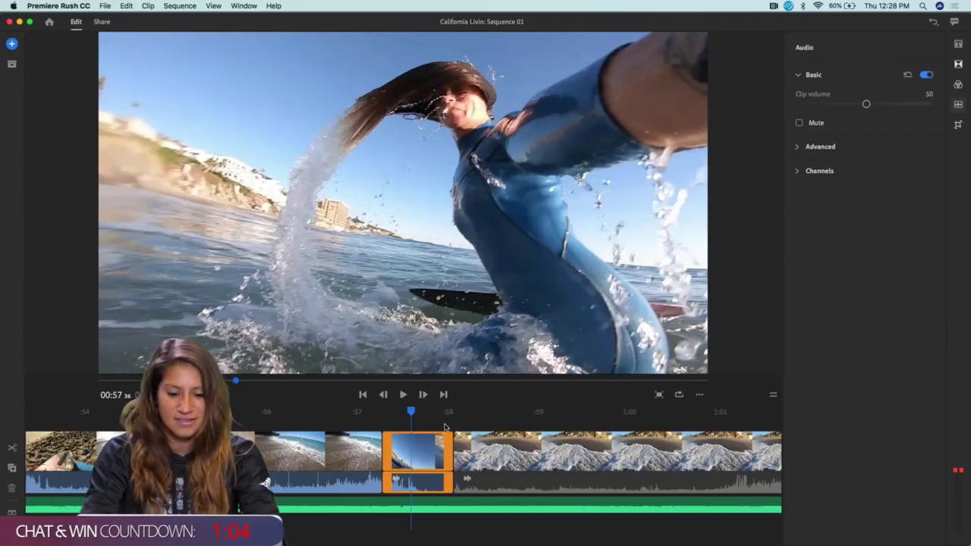
pyautogui.press('space')
pyautogui.press('space')
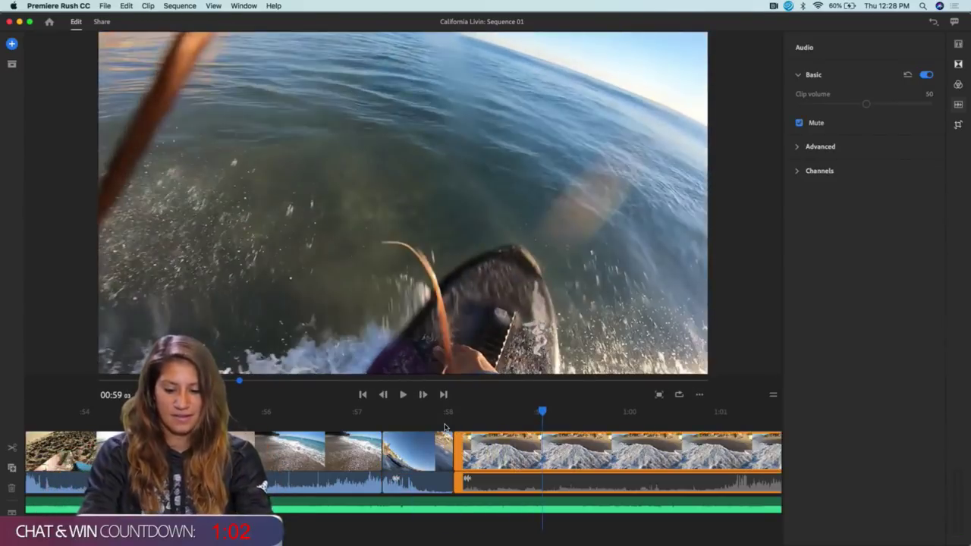
pyautogui.click(335, 417)
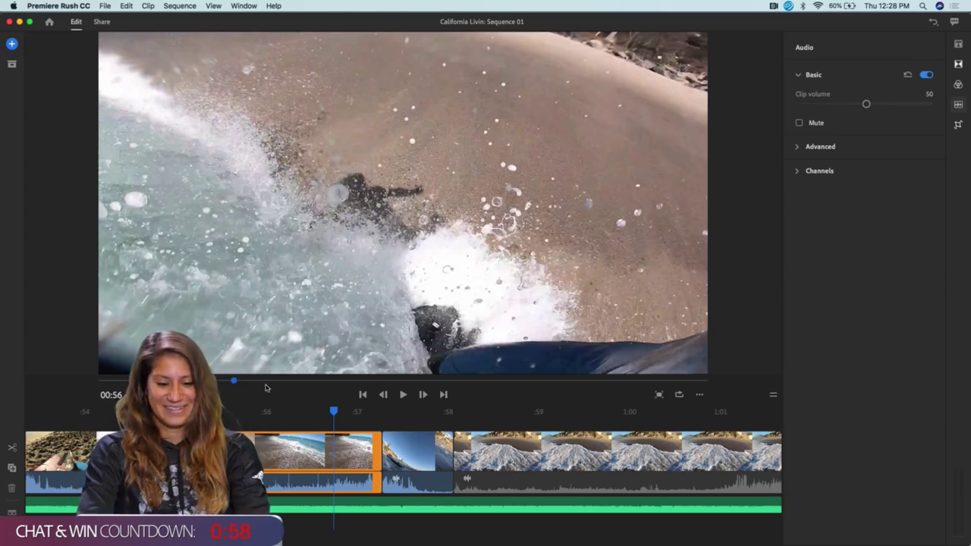
pyautogui.click(226, 413)
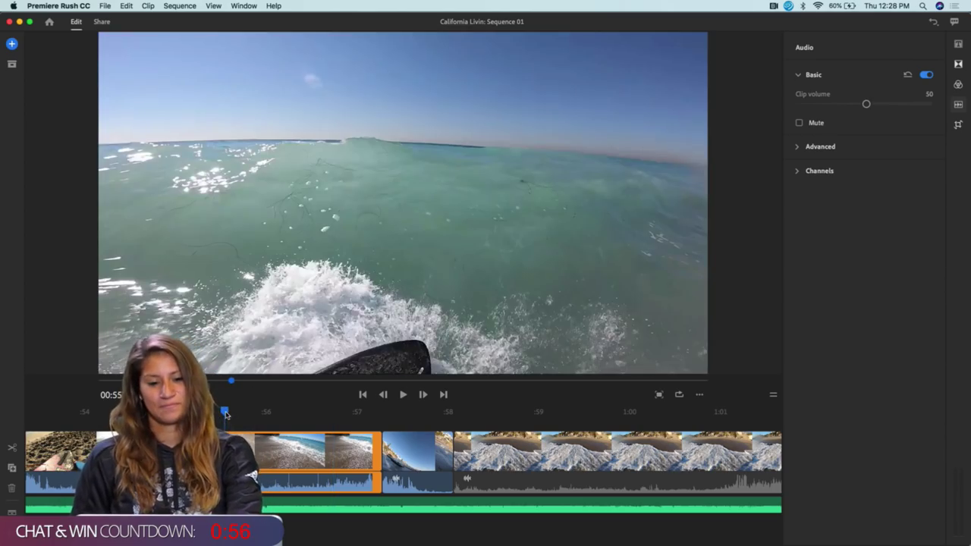
pyautogui.press('space')
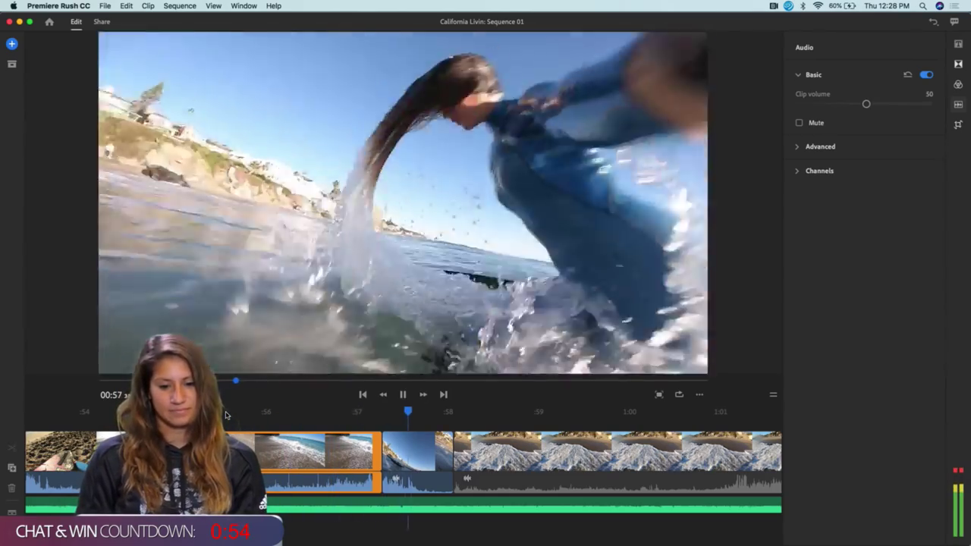
pyautogui.press('space')
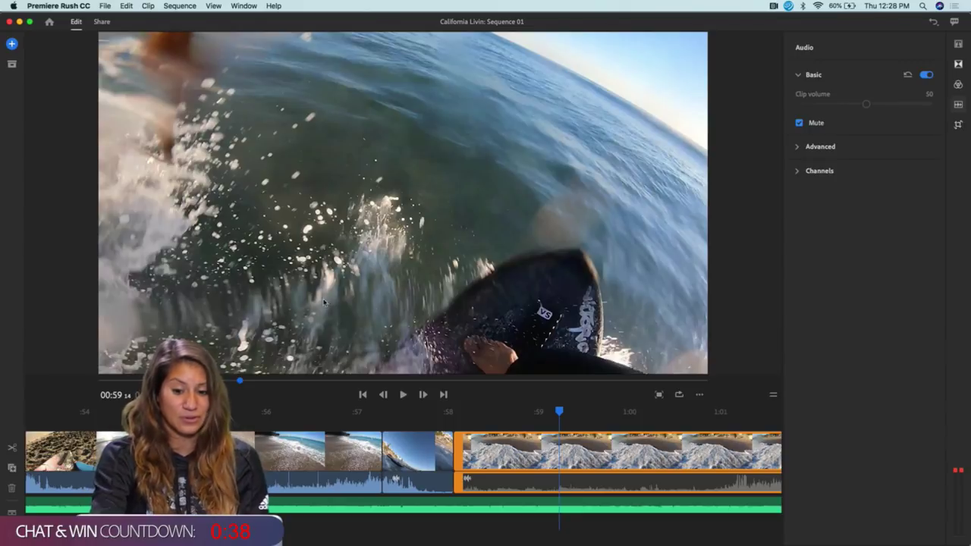
pyautogui.moveTo(561, 414); pyautogui.dragTo(499, 413)
pyautogui.click(319, 452)
pyautogui.press('space')
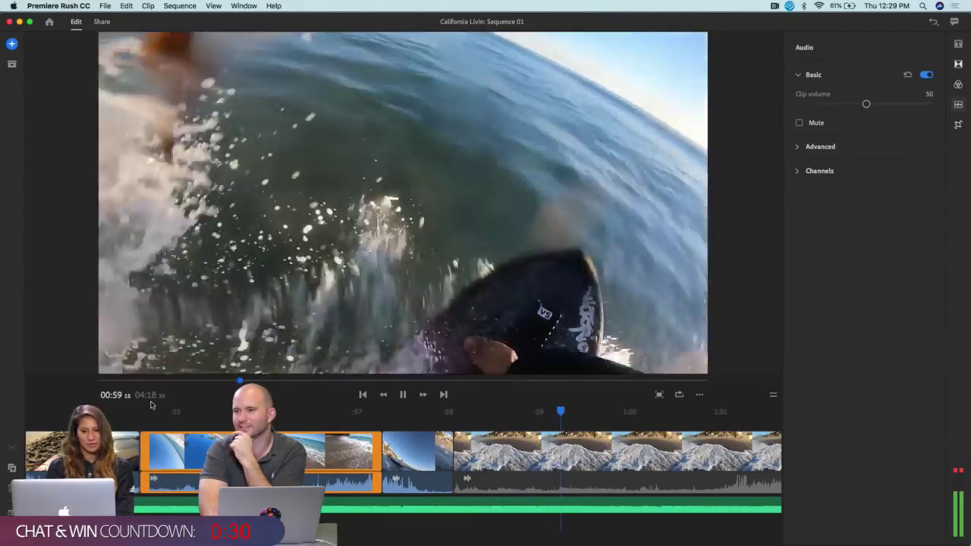
pyautogui.press('space')
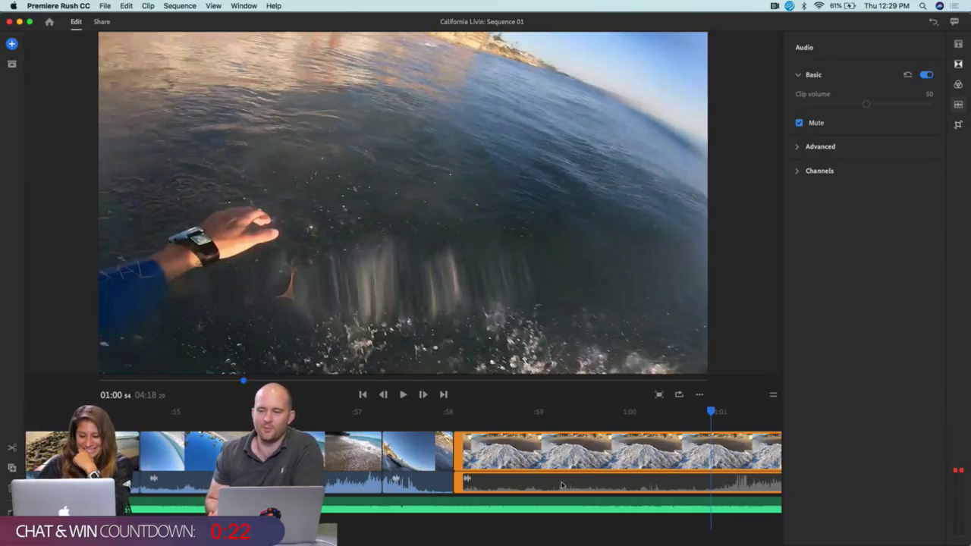
pyautogui.hscroll(3, 579, 486)
pyautogui.hscroll(2, 580, 486)
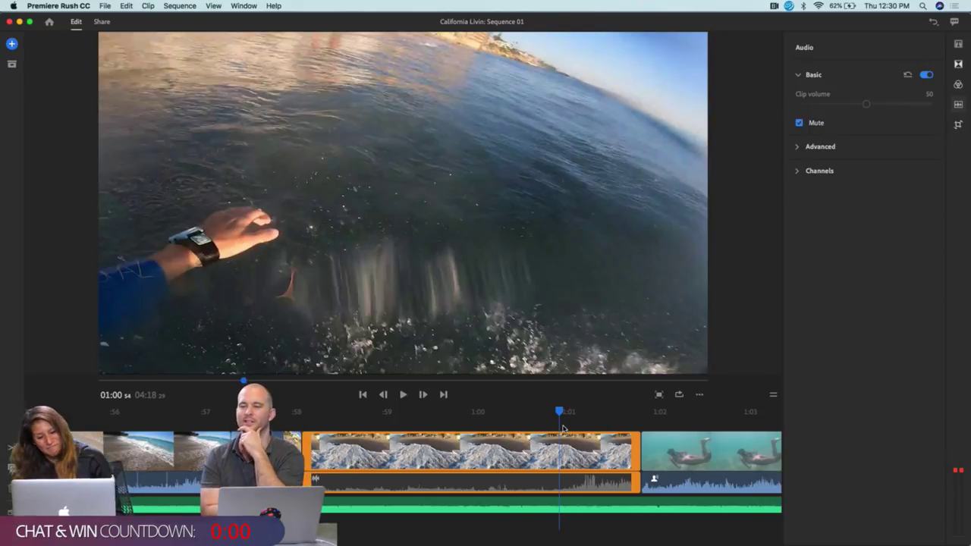
pyautogui.hscroll(2, 654, 477)
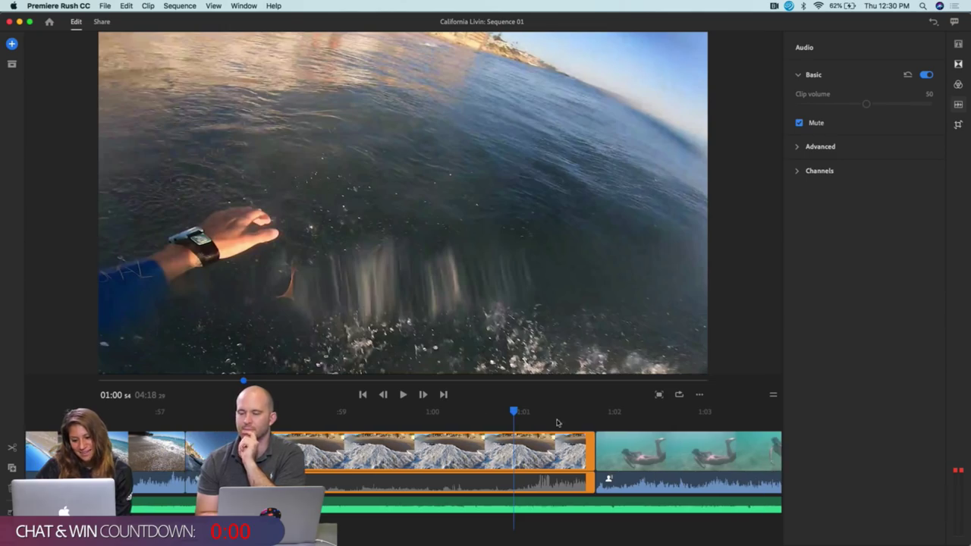
pyautogui.moveTo(475, 413); pyautogui.dragTo(550, 390)
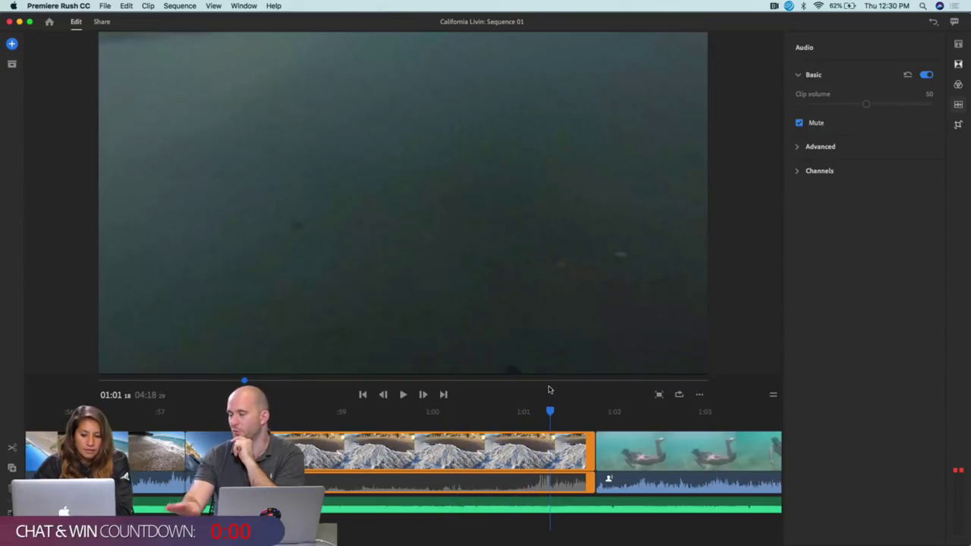
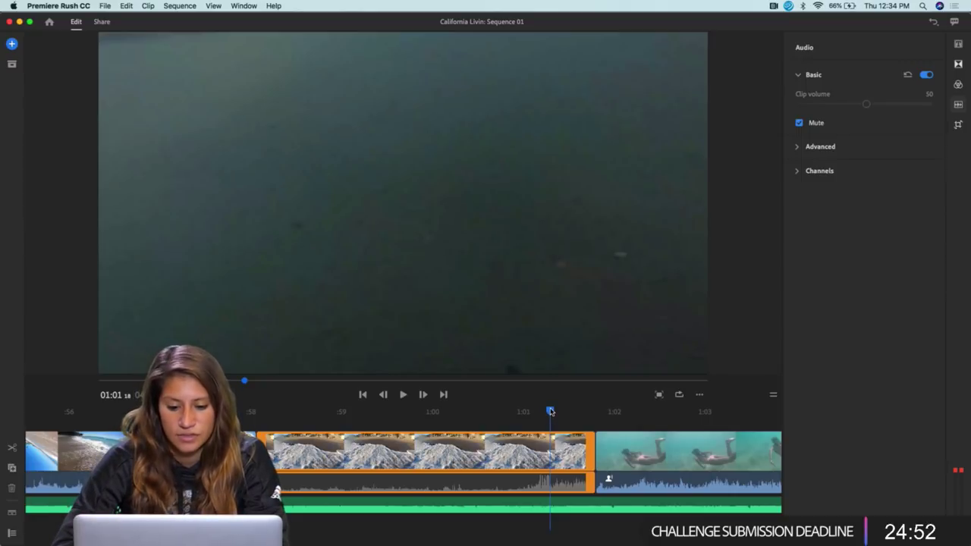
# Review the footage around the one-minute mark, scrubbing back to 1:01.
pyautogui.click(383, 410)
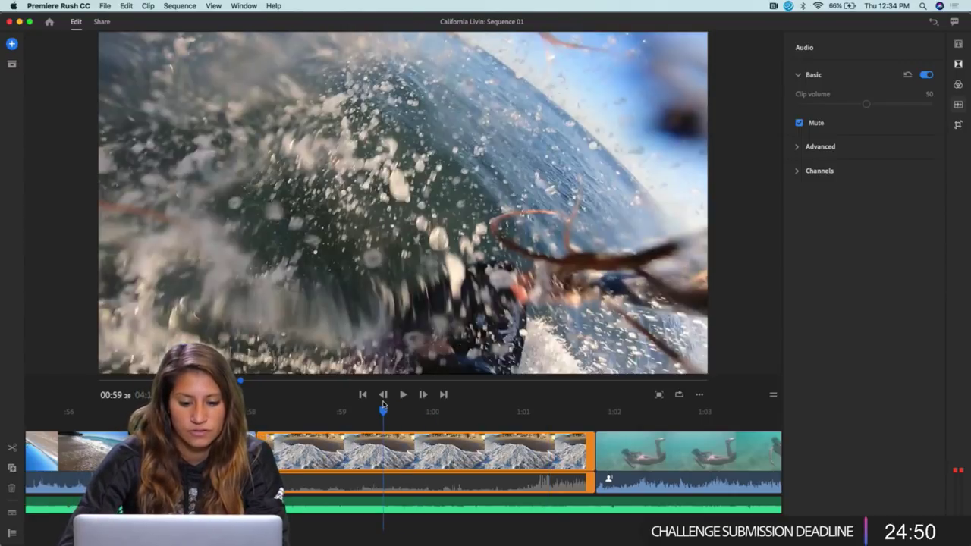
pyautogui.moveTo(383, 411); pyautogui.dragTo(618, 416)
pyautogui.hscroll(5, 618, 425)
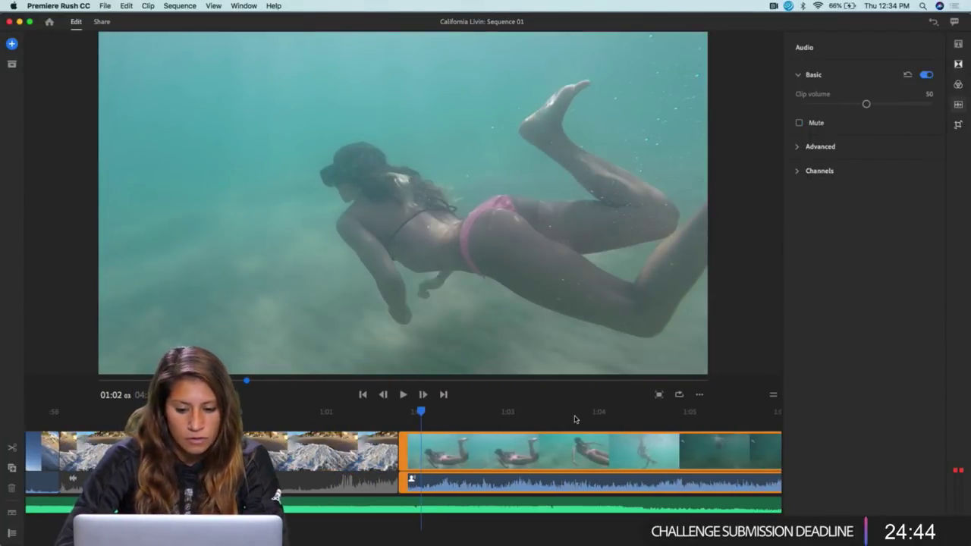
pyautogui.scroll(-5, 575, 418)
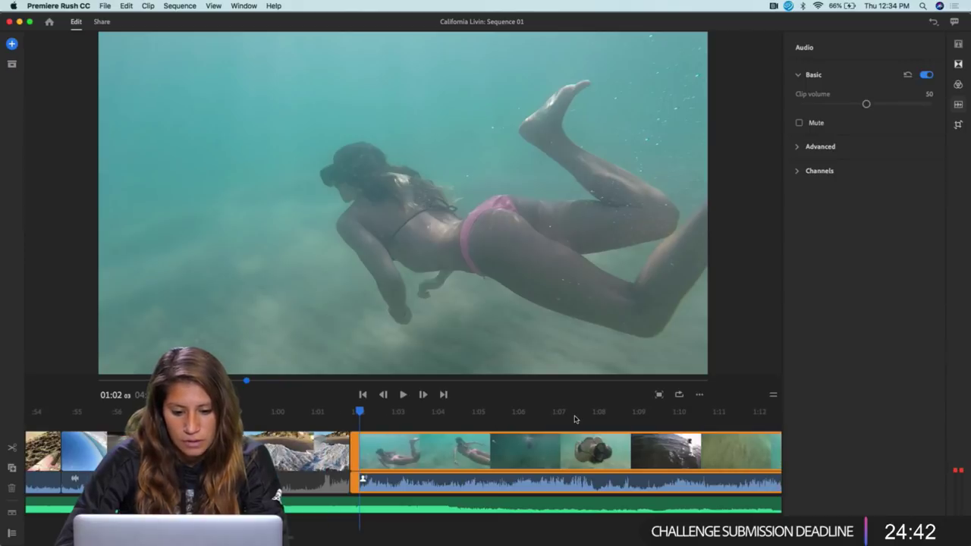
pyautogui.scroll(-3, 574, 419)
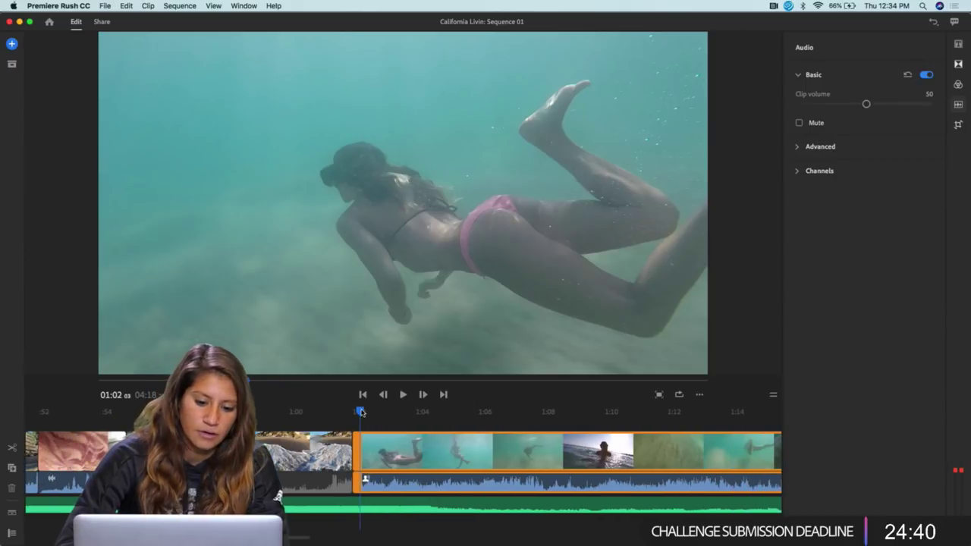
pyautogui.moveTo(361, 412)
pyautogui.mouseDown()
pyautogui.moveTo(322, 411)
pyautogui.moveTo(346, 418)
pyautogui.mouseUp()
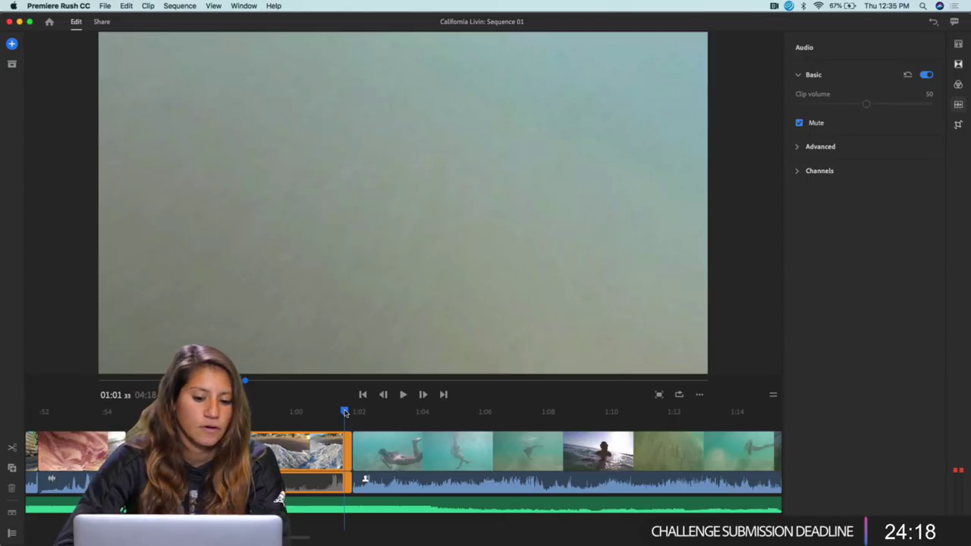
# Split the swimmer clip at about 1:05 and delete its opening part, then preview the result.
pyautogui.moveTo(345, 412); pyautogui.dragTo(532, 422)
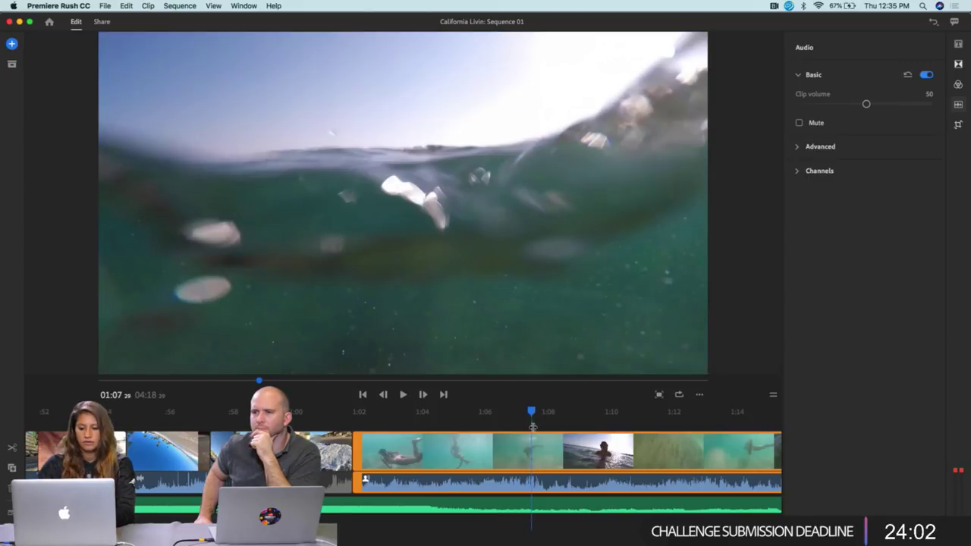
pyautogui.press('super+k')
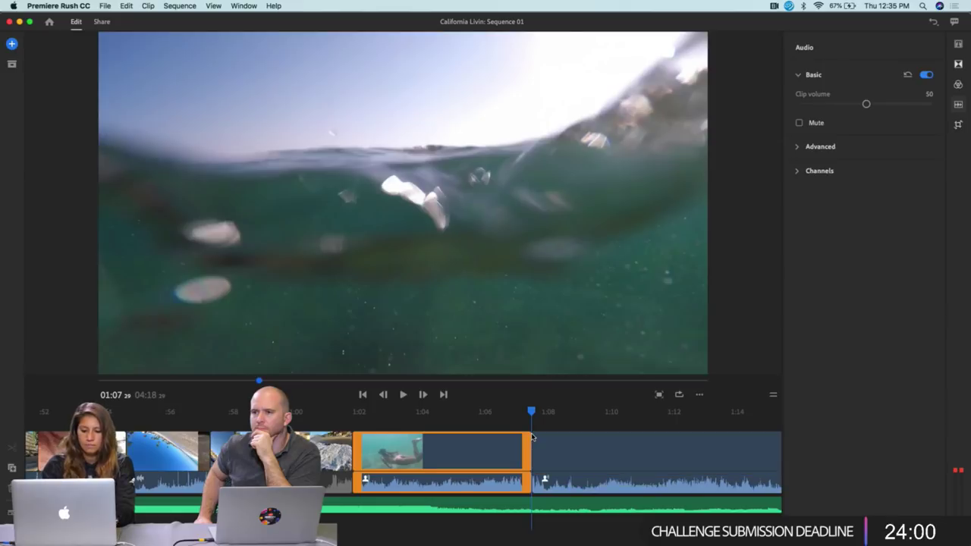
pyautogui.press('Delete')
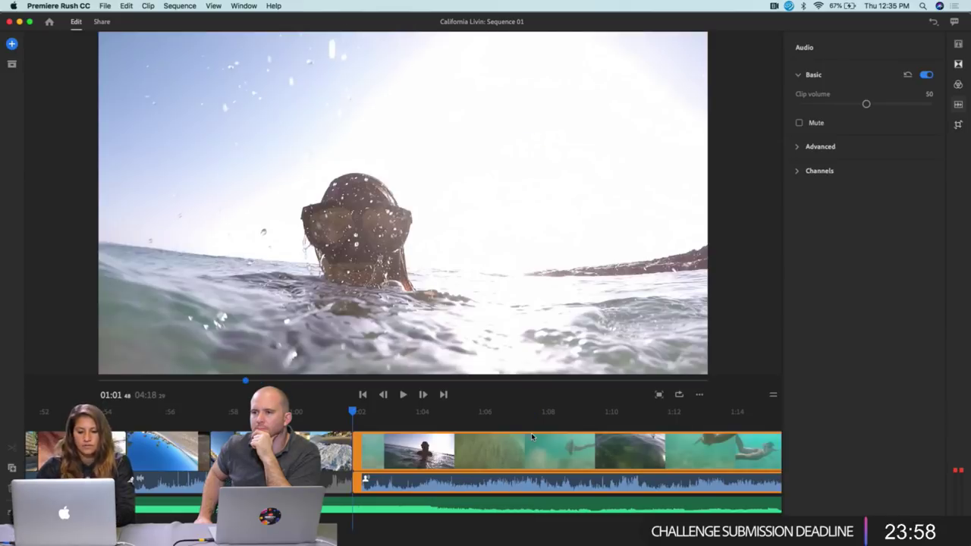
pyautogui.moveTo(353, 415); pyautogui.dragTo(481, 422)
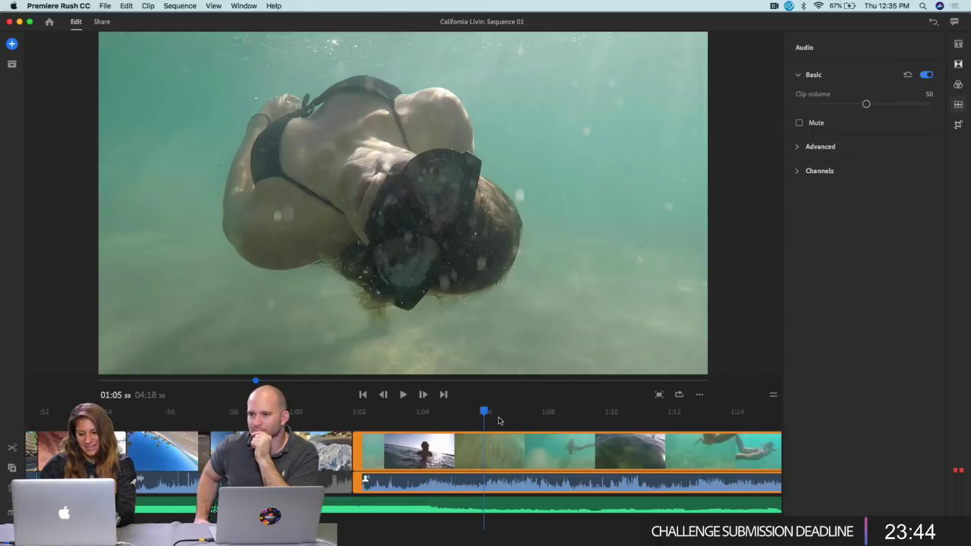
# Split the swimmer clip at 1:05 and delete the leftover right half.
pyautogui.click(499, 440)
pyautogui.click(482, 440)
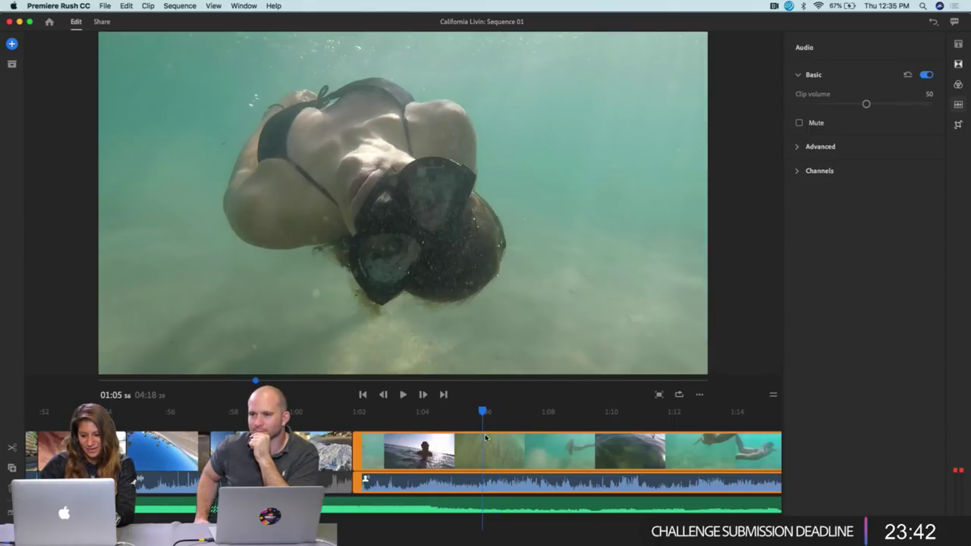
pyautogui.press('super+k')
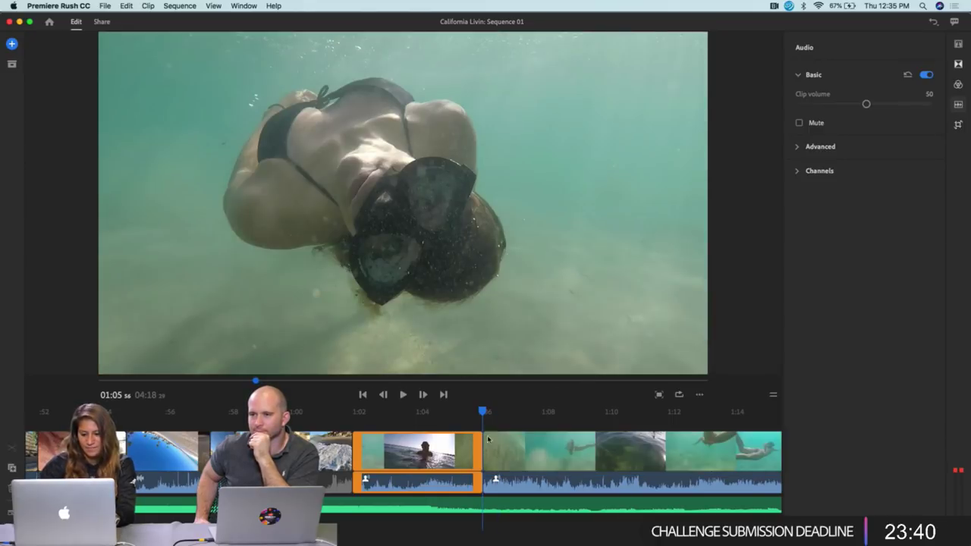
pyautogui.click(505, 453)
pyautogui.press('Delete')
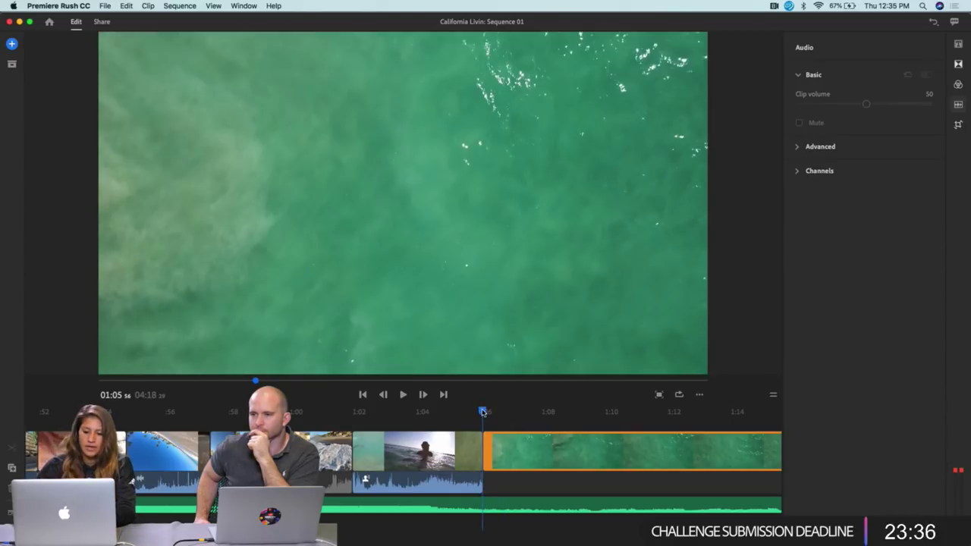
# Review the swimmer clip up to 1:05 and select the green aerial water clip.
pyautogui.click(319, 437)
pyautogui.moveTo(322, 430); pyautogui.dragTo(597, 458)
pyautogui.click(497, 459)
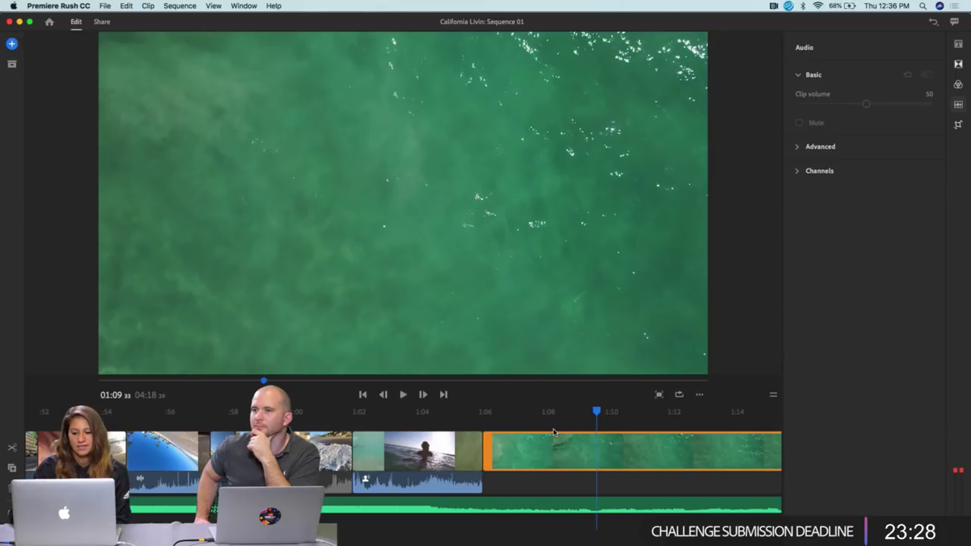
pyautogui.scroll(-3, 554, 432)
pyautogui.scroll(-5, 554, 431)
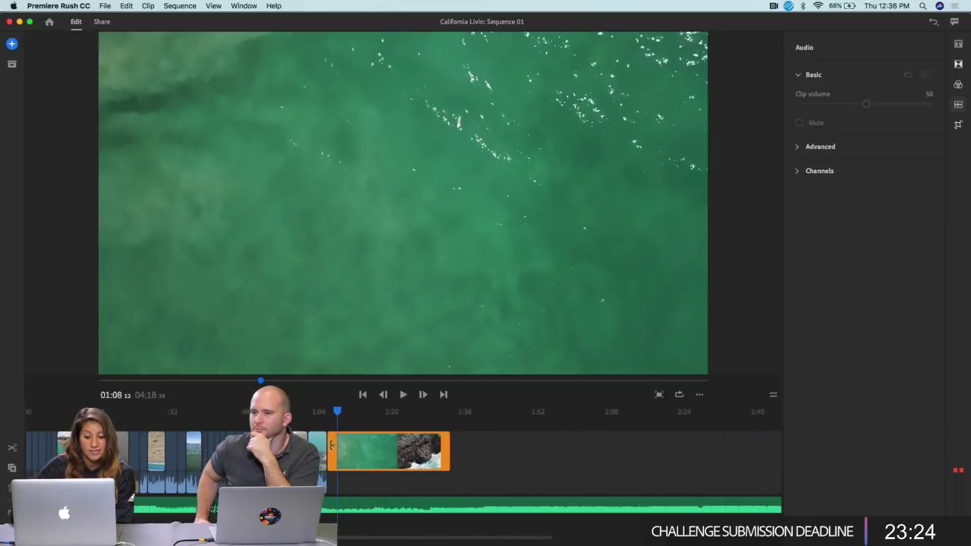
# Trim the green aerial clip's start and play back from 1:03 to 1:13.
pyautogui.moveTo(332, 446); pyautogui.dragTo(341, 441)
pyautogui.click(316, 414)
pyautogui.press('space')
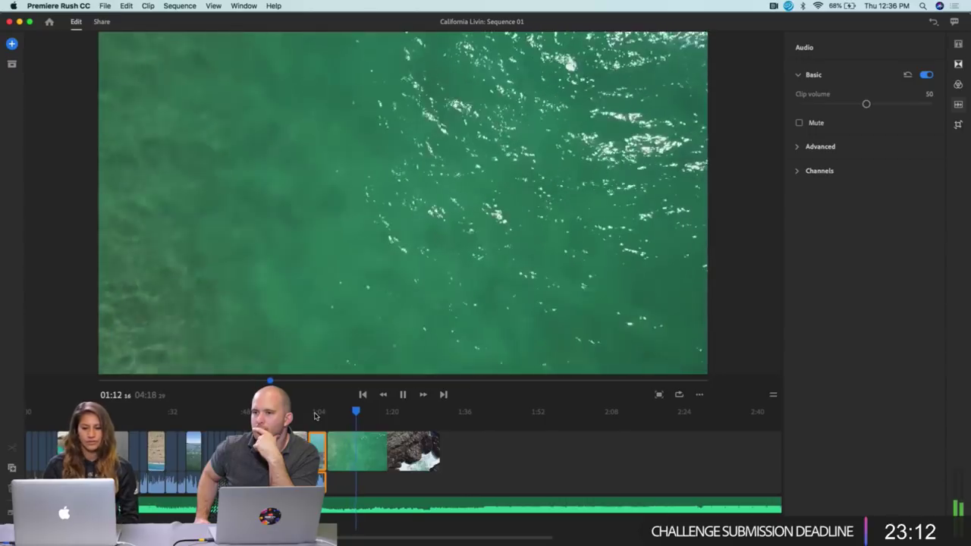
pyautogui.press('space')
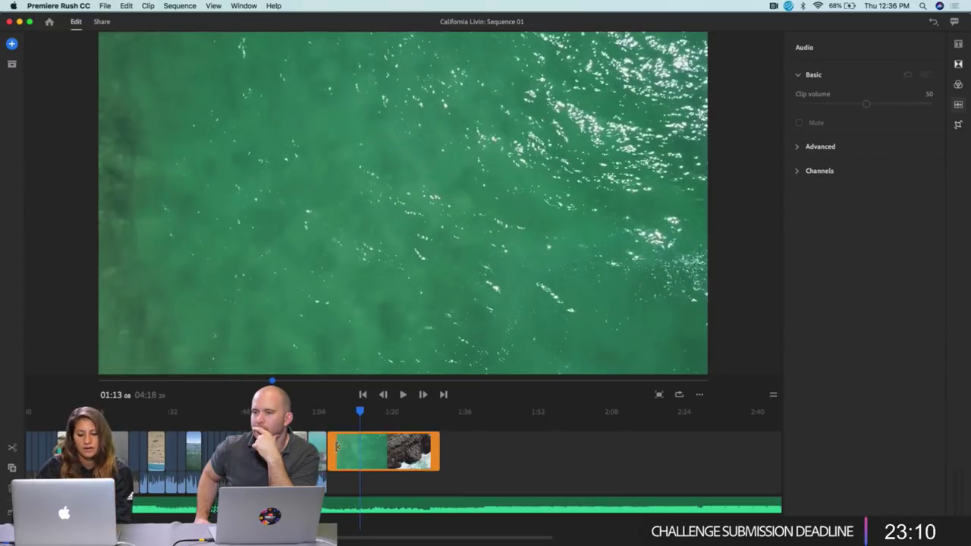
# Shorten the aerial clip's start by about 2 seconds and check its first frame.
pyautogui.moveTo(338, 447); pyautogui.dragTo(349, 449)
pyautogui.moveTo(360, 450); pyautogui.dragTo(370, 450)
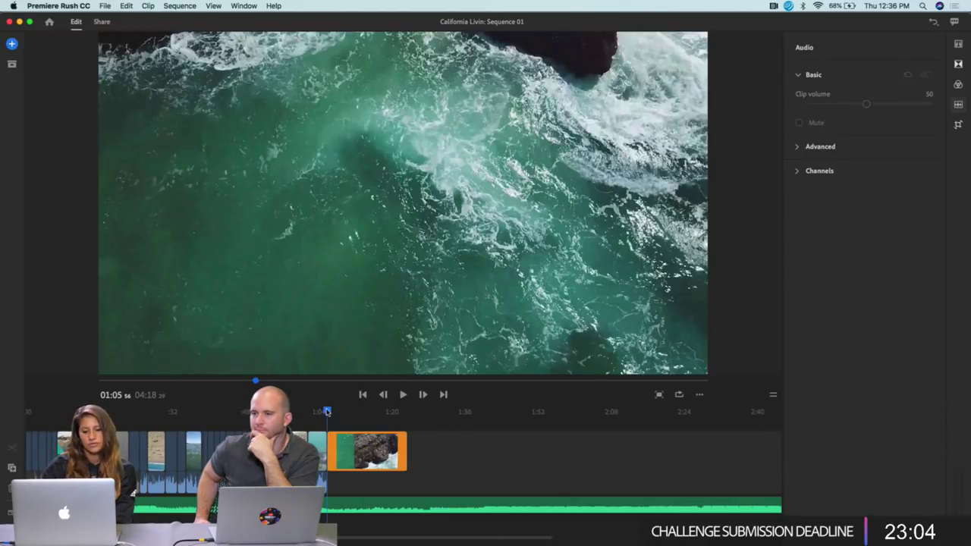
pyautogui.moveTo(328, 422)
pyautogui.mouseDown()
pyautogui.moveTo(316, 410)
pyautogui.moveTo(328, 413)
pyautogui.mouseUp()
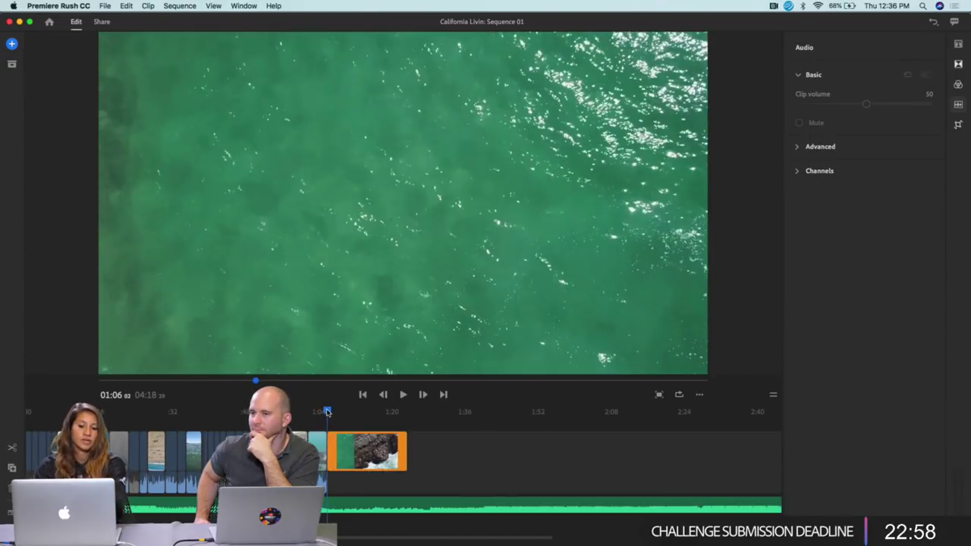
pyautogui.moveTo(327, 412); pyautogui.dragTo(355, 444)
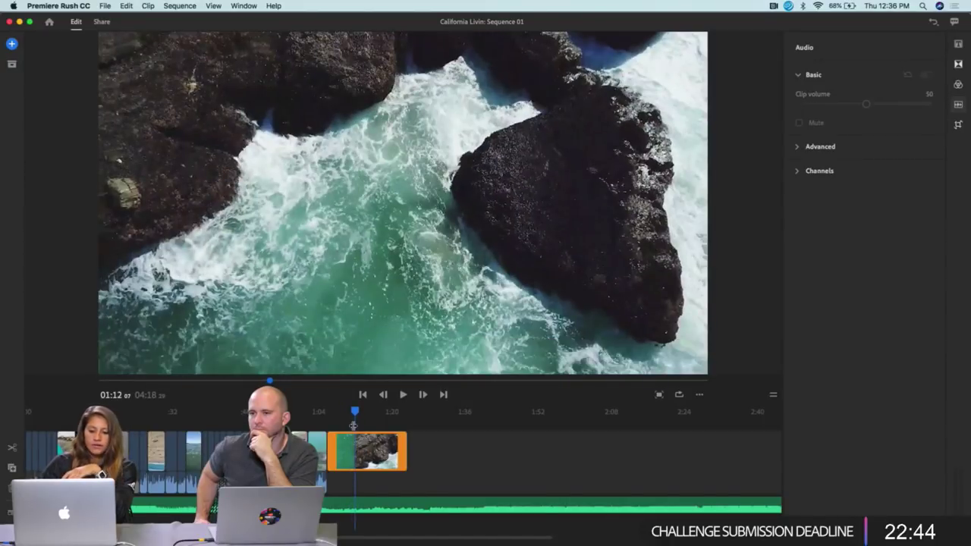
pyautogui.click(324, 427)
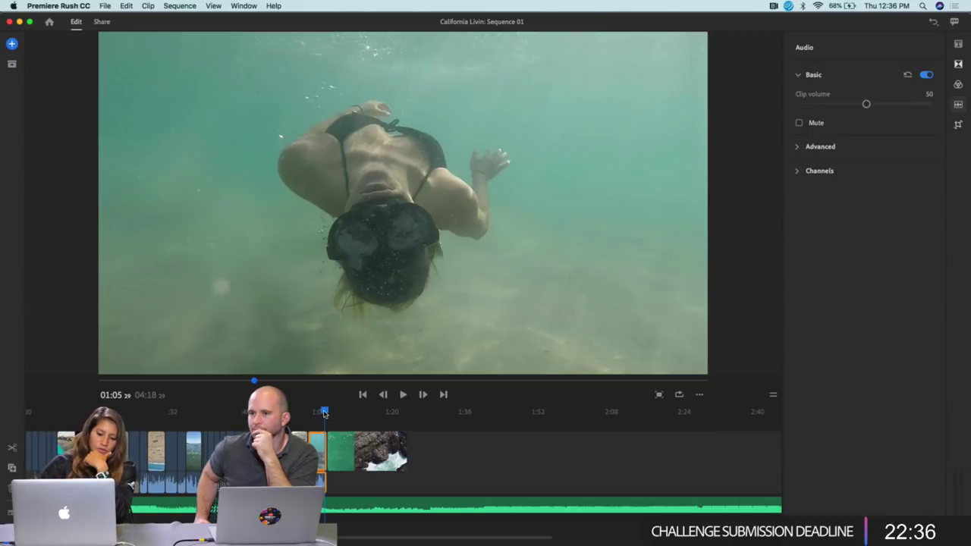
# Play the sequence from 1:04 with the volume raised to review the cut.
pyautogui.moveTo(324, 412); pyautogui.dragTo(313, 413)
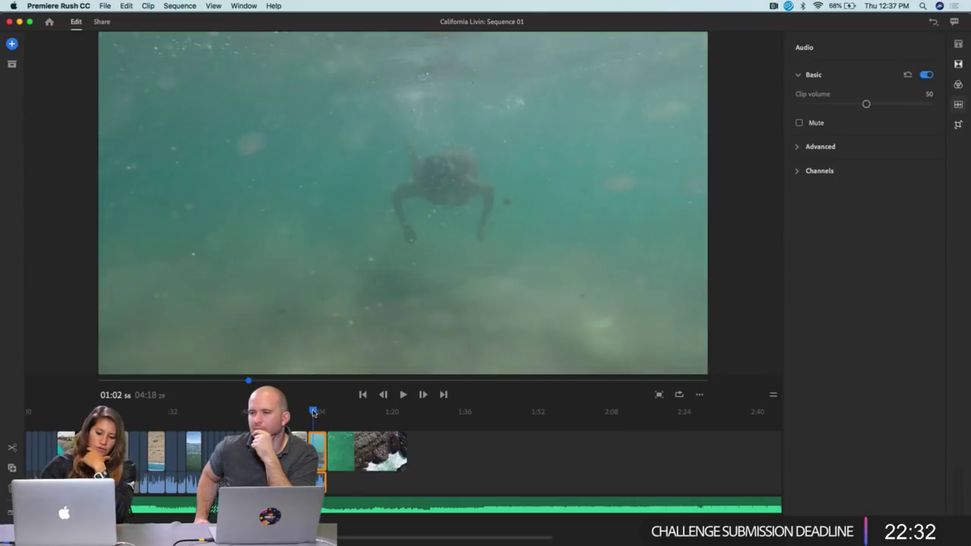
pyautogui.press('space')
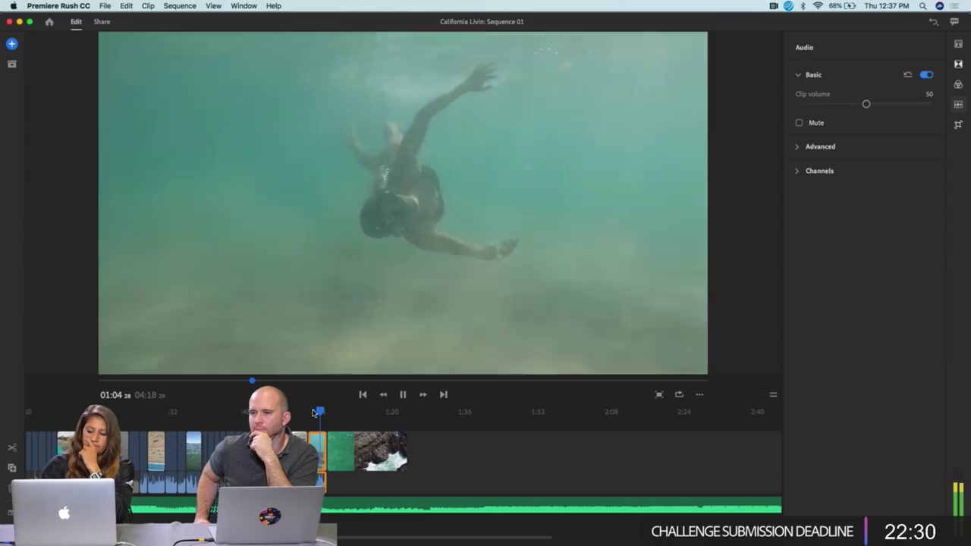
pyautogui.press('XF86AudioRaiseVolume')
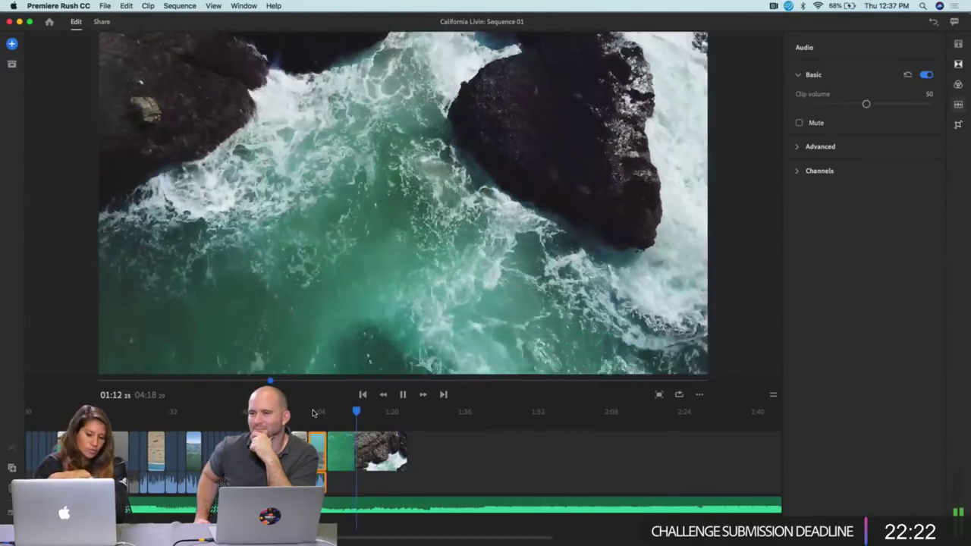
# Trim more off the aerial rocks clip's start and replay from 1:01 to 1:08.
pyautogui.click(337, 439)
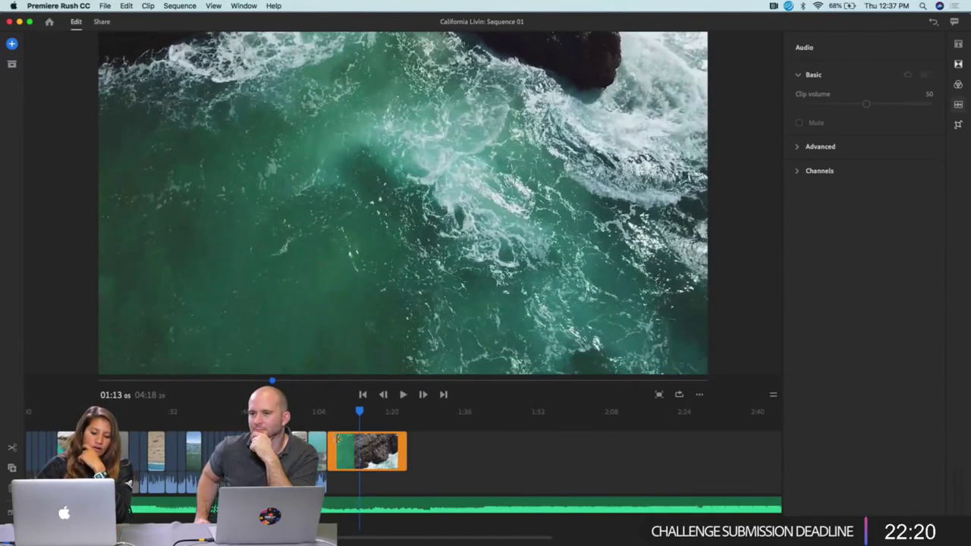
pyautogui.moveTo(329, 452); pyautogui.dragTo(358, 452)
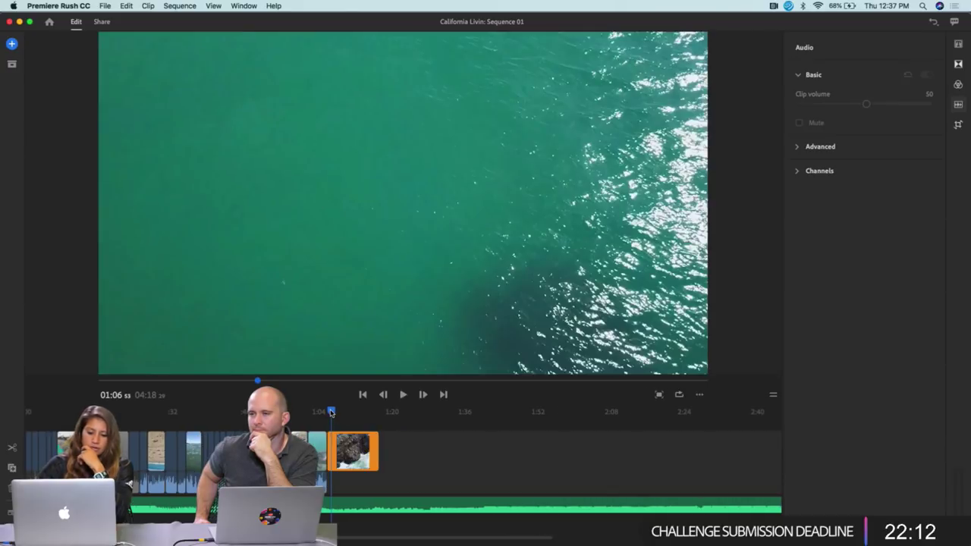
pyautogui.moveTo(331, 413); pyautogui.dragTo(310, 412)
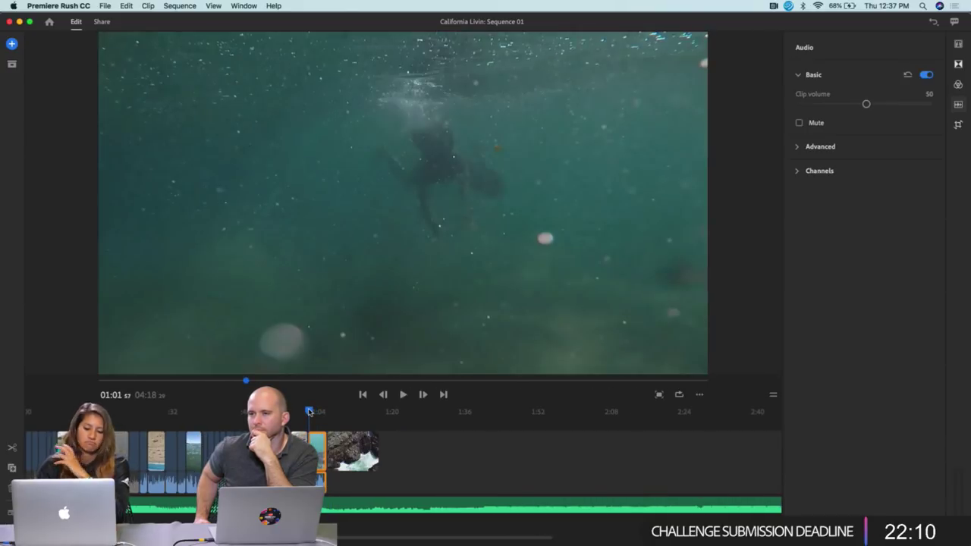
pyautogui.press('space')
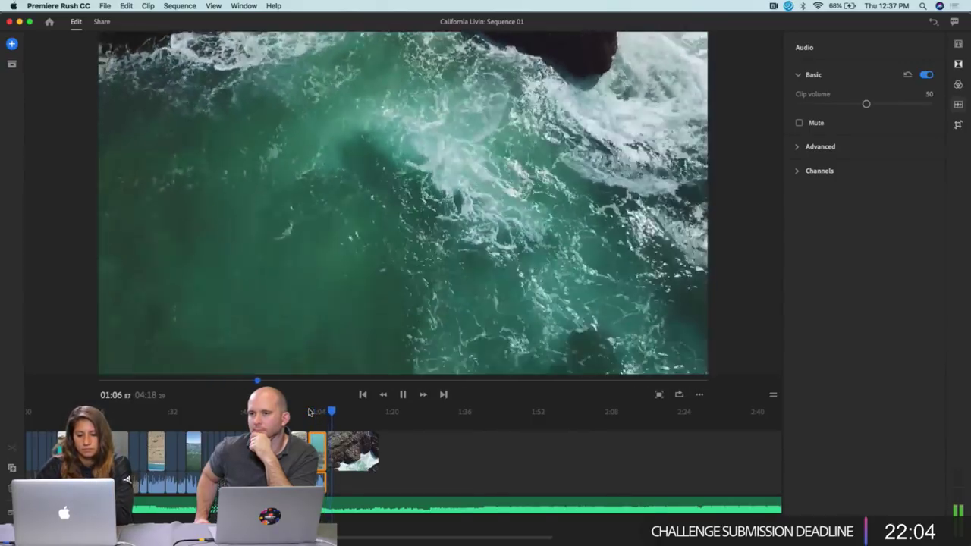
pyautogui.press('space')
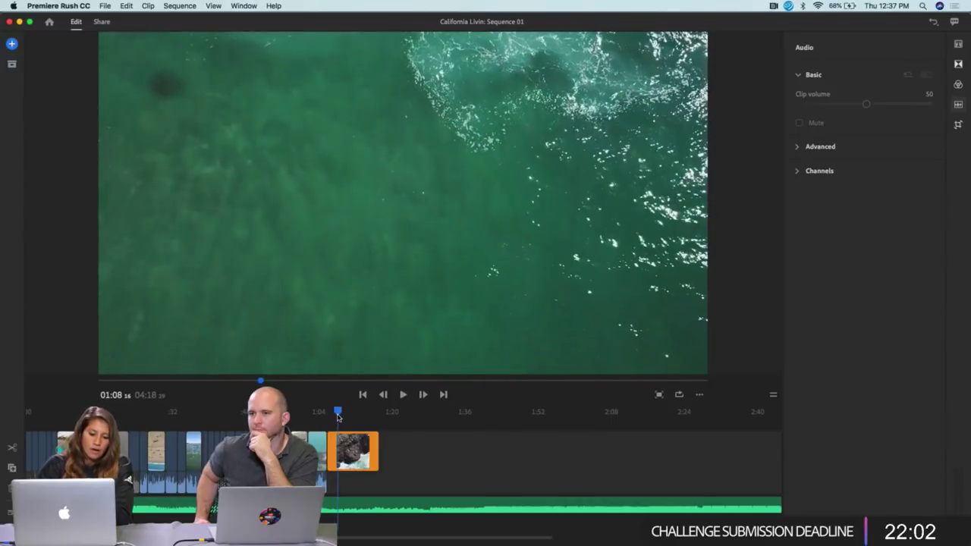
pyautogui.moveTo(338, 417)
pyautogui.mouseDown()
pyautogui.moveTo(324, 412)
pyautogui.moveTo(333, 412)
pyautogui.mouseUp()
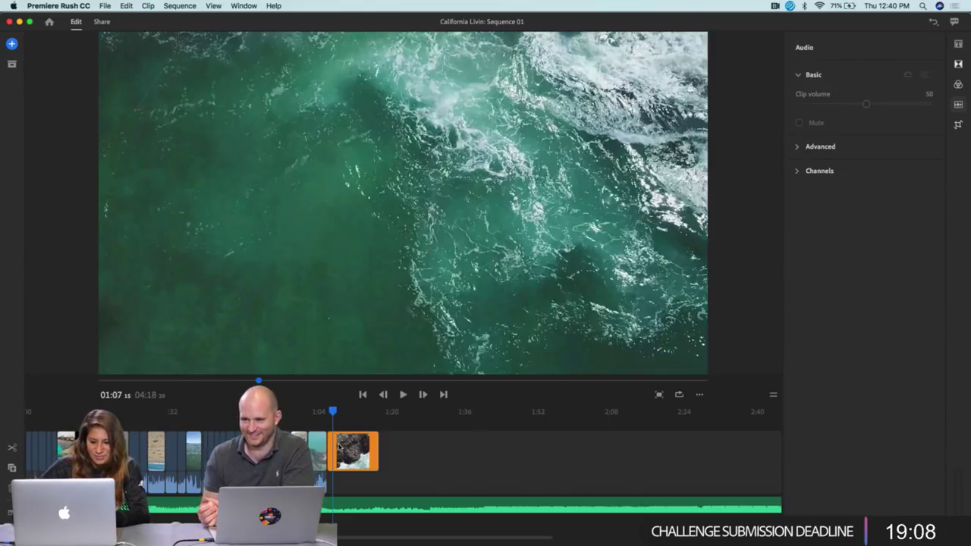
# Trim the final wave clip's start and scrub across its cut from the swimmer clip.
pyautogui.moveTo(341, 444); pyautogui.dragTo(332, 447)
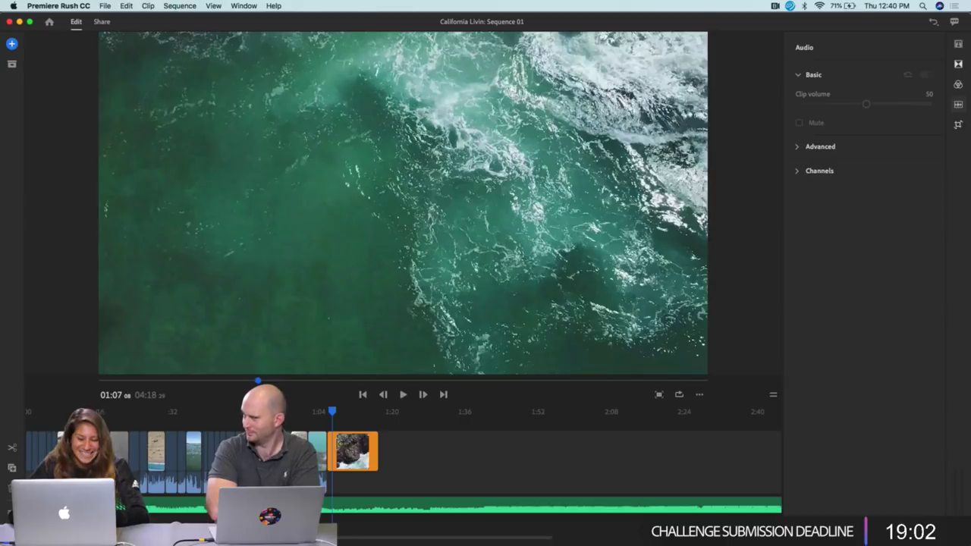
pyautogui.moveTo(331, 411); pyautogui.dragTo(324, 413)
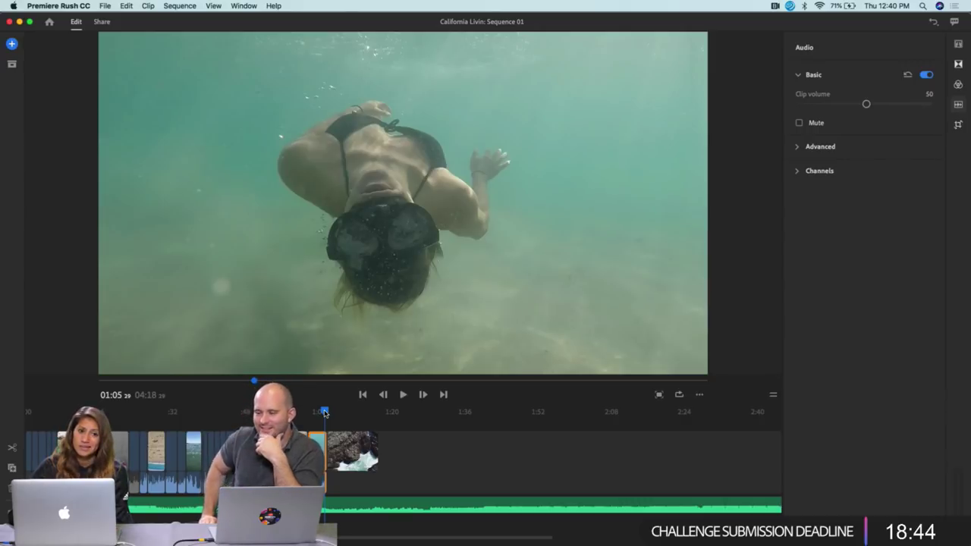
pyautogui.moveTo(324, 412); pyautogui.dragTo(318, 412)
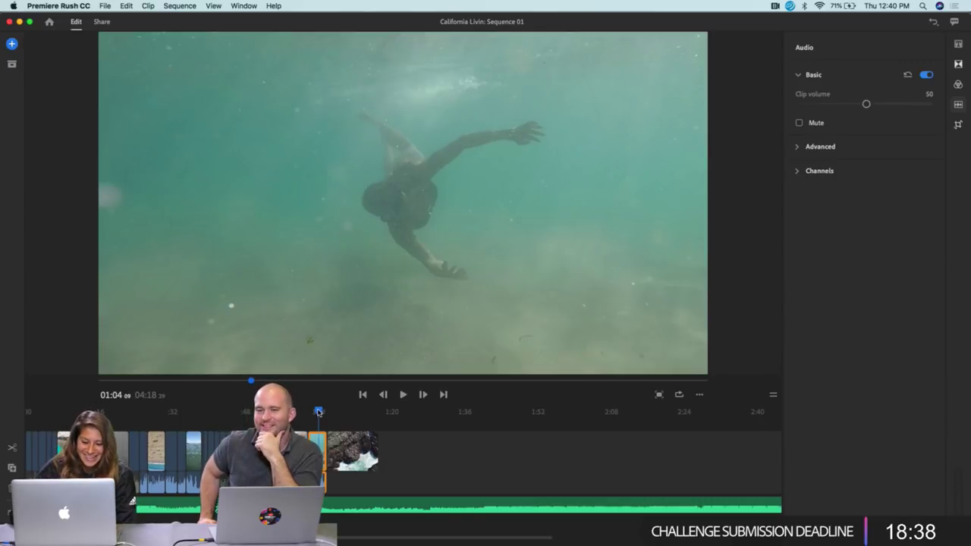
pyautogui.moveTo(319, 412)
pyautogui.mouseDown()
pyautogui.moveTo(335, 419)
pyautogui.moveTo(323, 416)
pyautogui.mouseUp()
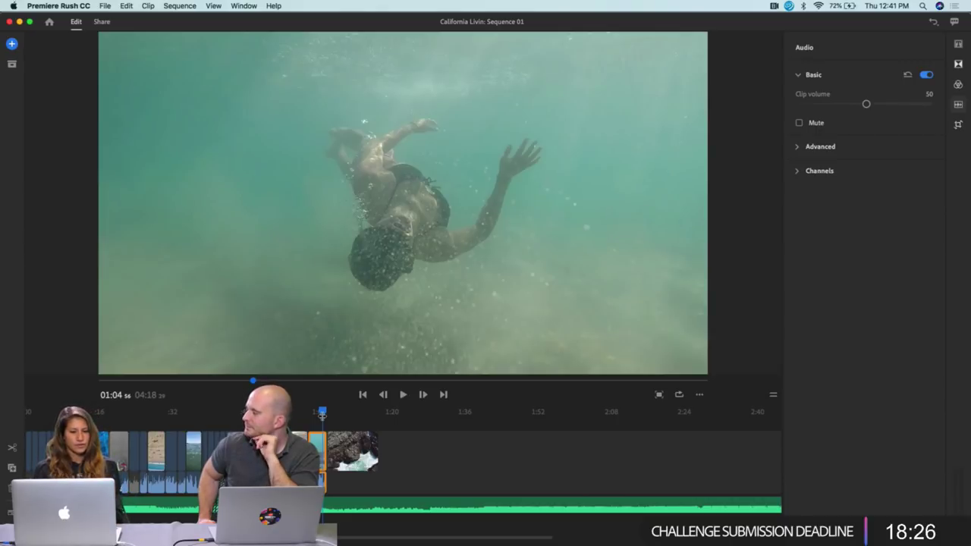
pyautogui.moveTo(322, 413); pyautogui.dragTo(343, 425)
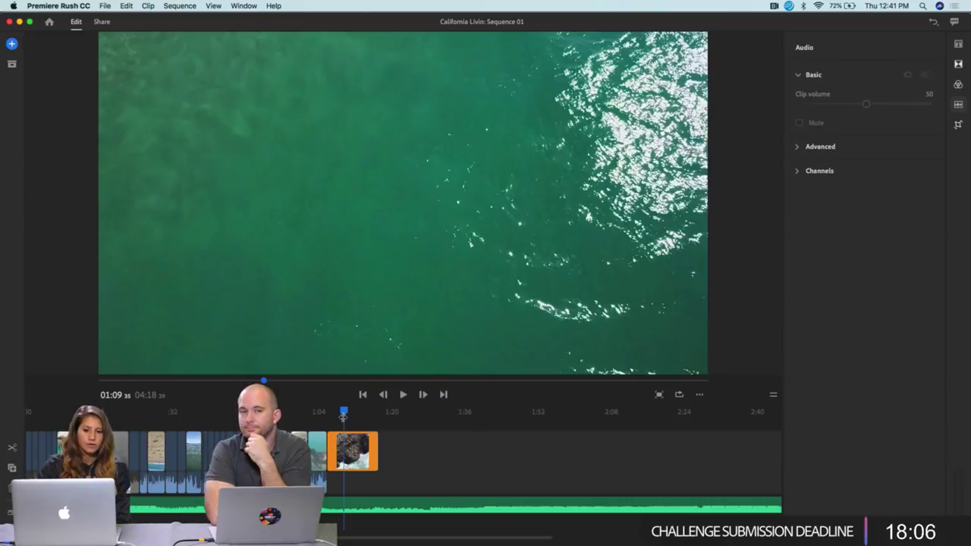
# Scale up the rocky wave clip inside the Program Monitor frame.
pyautogui.click(348, 200)
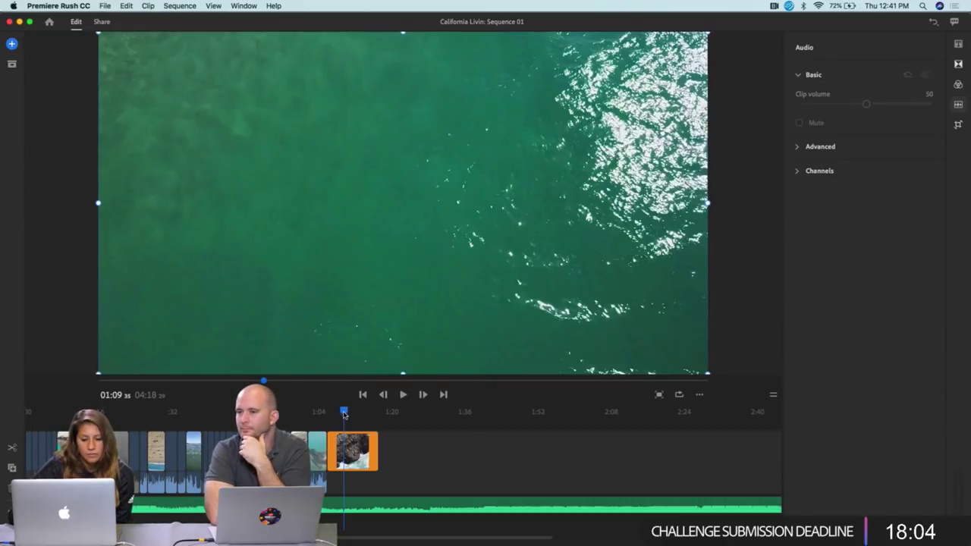
pyautogui.moveTo(344, 415); pyautogui.dragTo(329, 412)
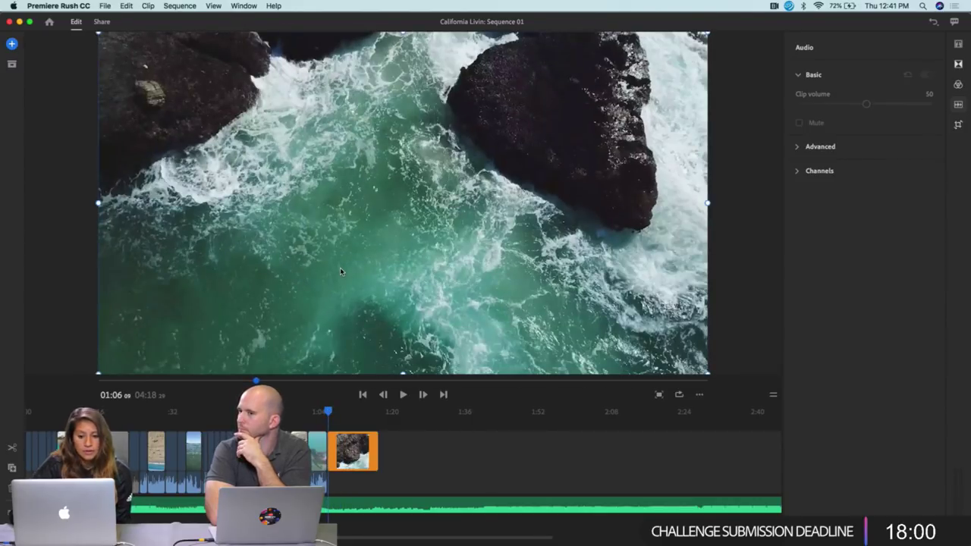
pyautogui.moveTo(98, 374)
pyautogui.mouseDown()
pyautogui.moveTo(44, 423)
pyautogui.moveTo(25, 410)
pyautogui.moveTo(88, 376)
pyautogui.mouseUp()
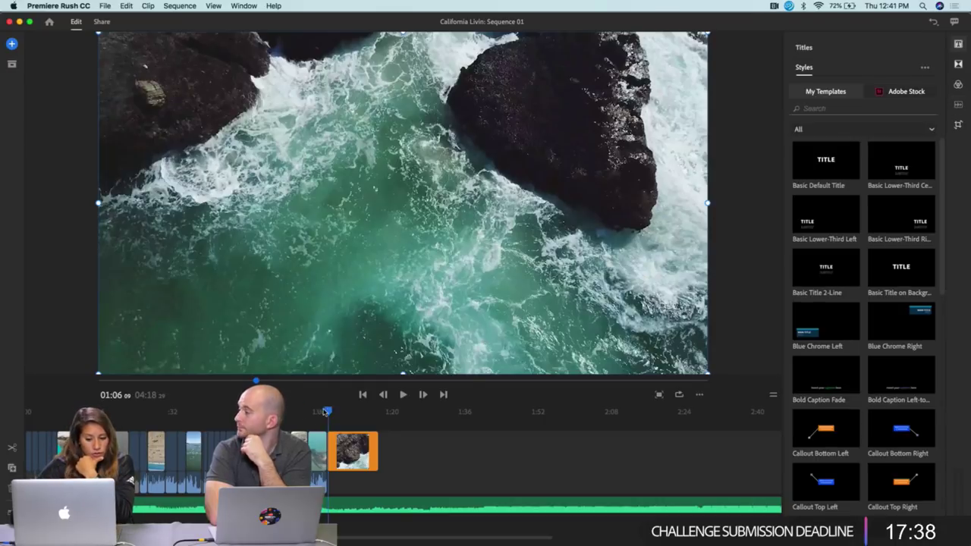
# Play back the edit from the swimmer clip to the end of the footage.
pyautogui.click(320, 411)
pyautogui.press('space')
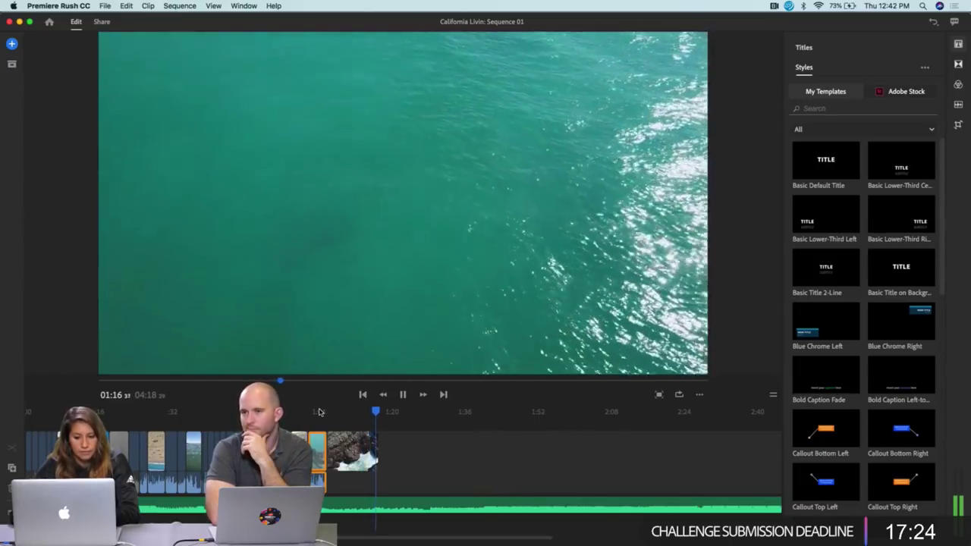
pyautogui.press('space')
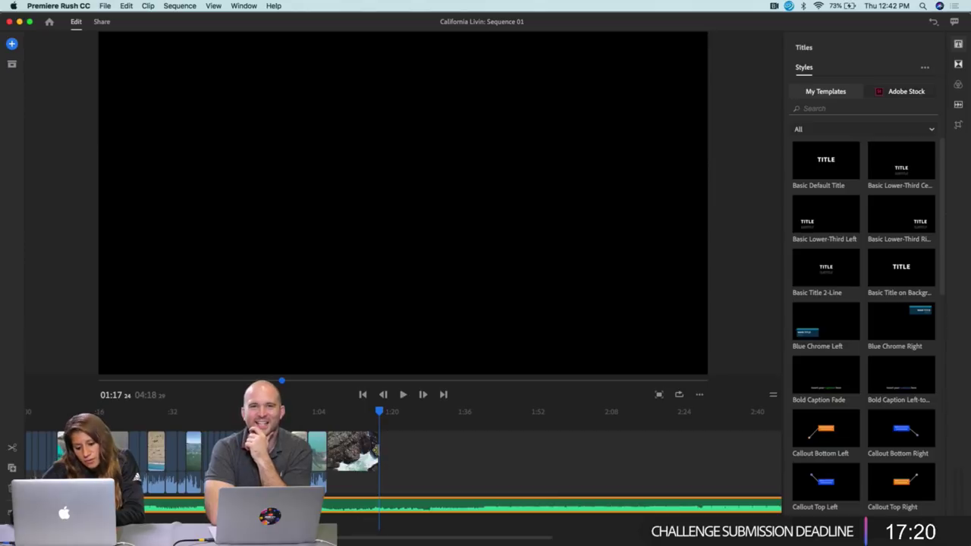
# Add a Basic Title on Background title at about 1:08 over the last ocean clip.
pyautogui.click(371, 451)
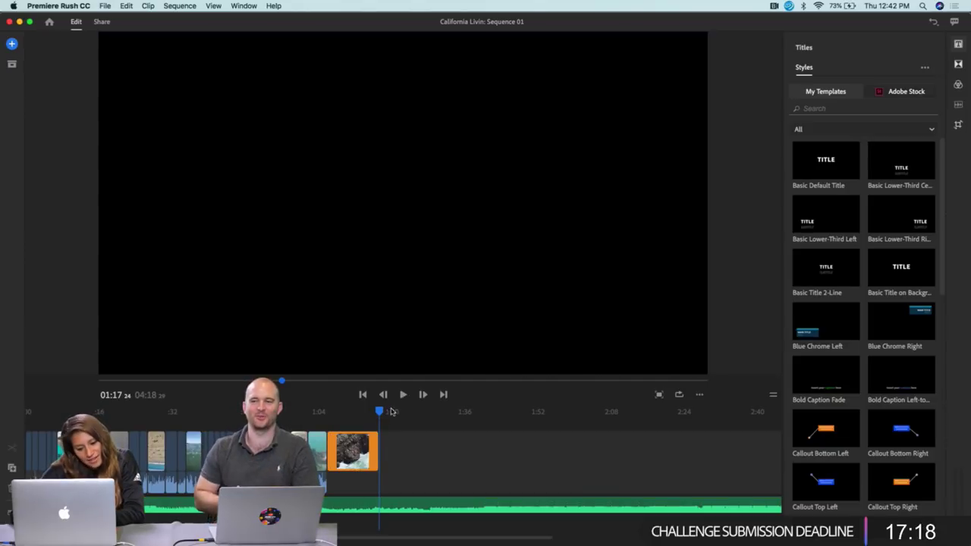
pyautogui.click(400, 411)
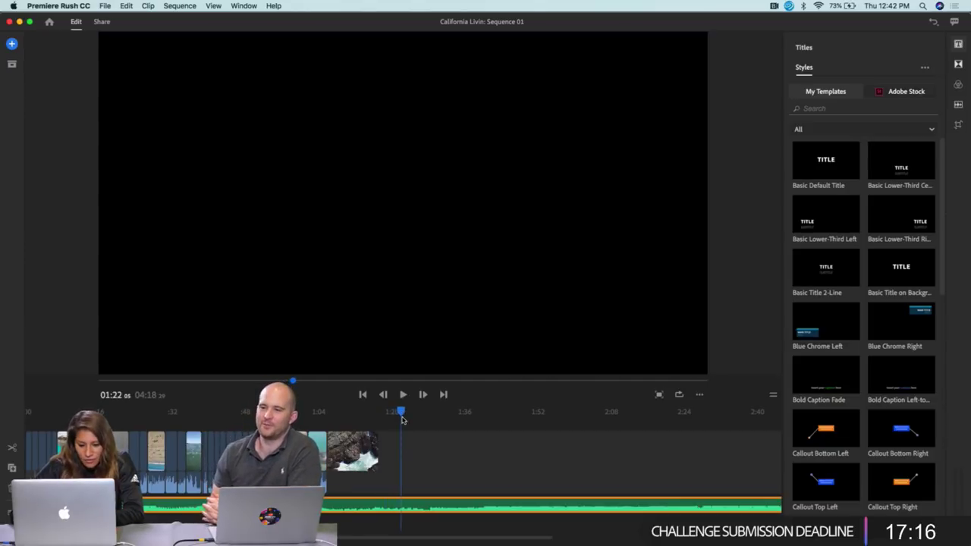
pyautogui.click(367, 452)
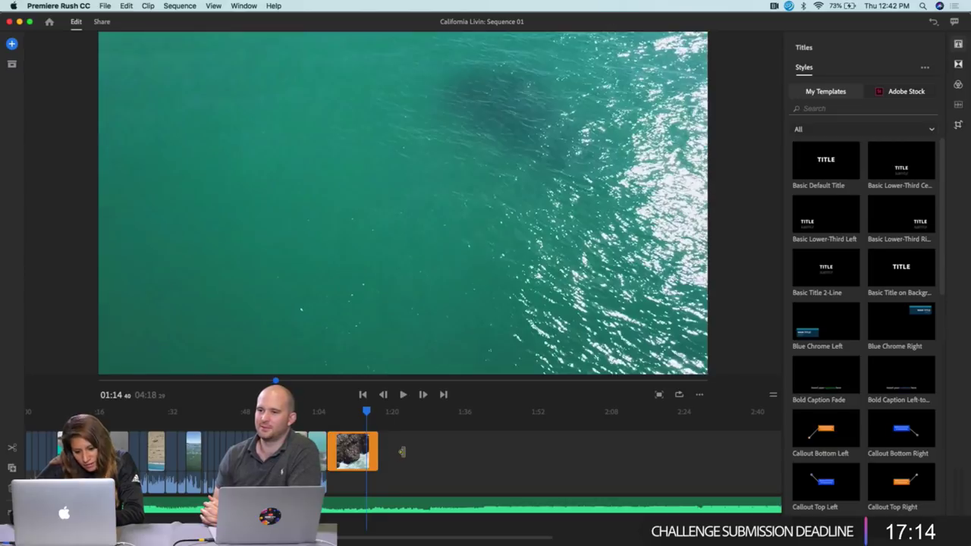
pyautogui.moveTo(368, 413); pyautogui.dragTo(349, 413)
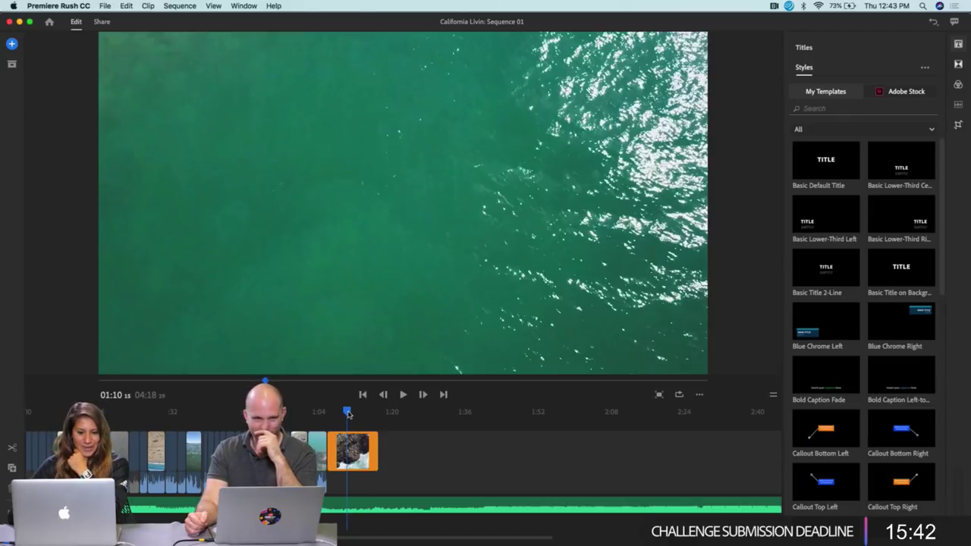
pyautogui.moveTo(348, 414); pyautogui.dragTo(340, 412)
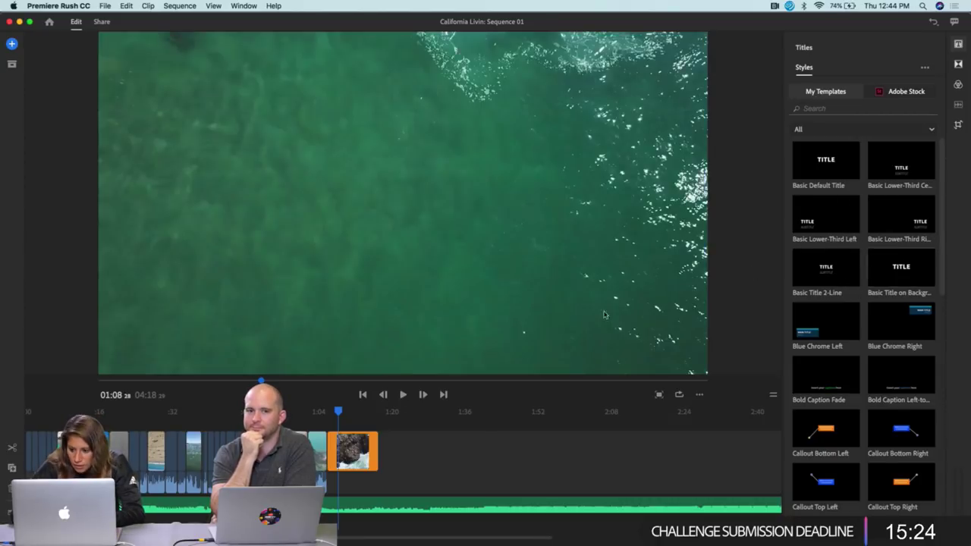
pyautogui.moveTo(904, 270); pyautogui.dragTo(349, 423)
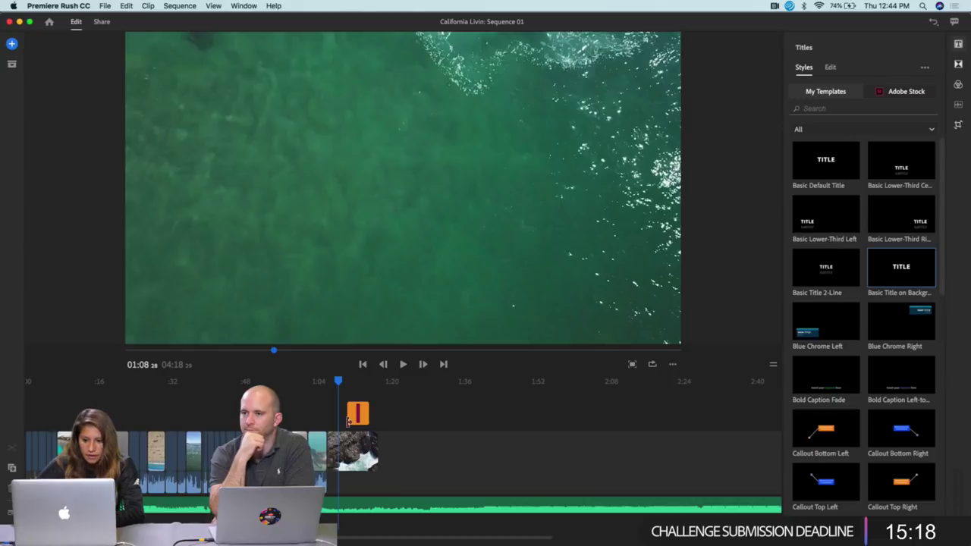
# Enlarge the timeline area and zoom in on the title clip.
pyautogui.click(774, 366)
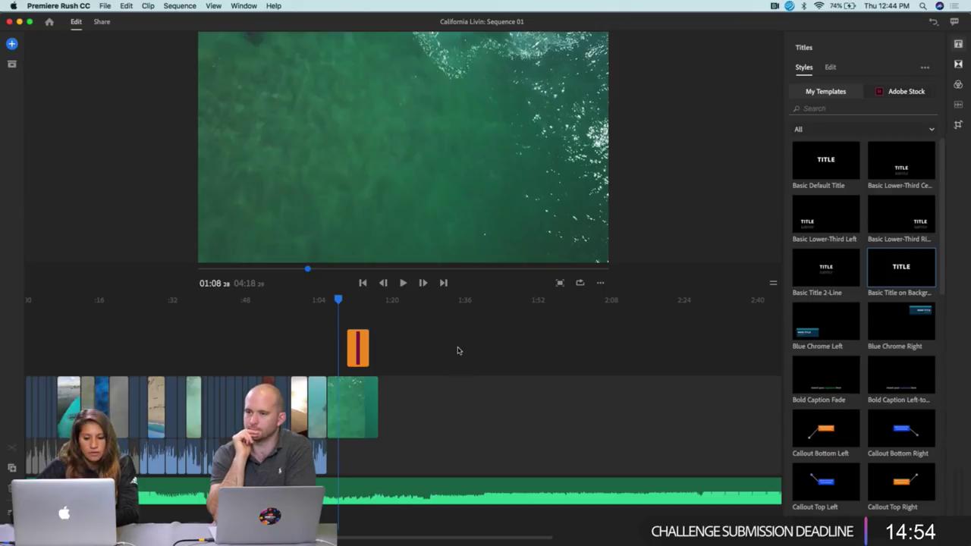
pyautogui.scroll(3, 458, 351)
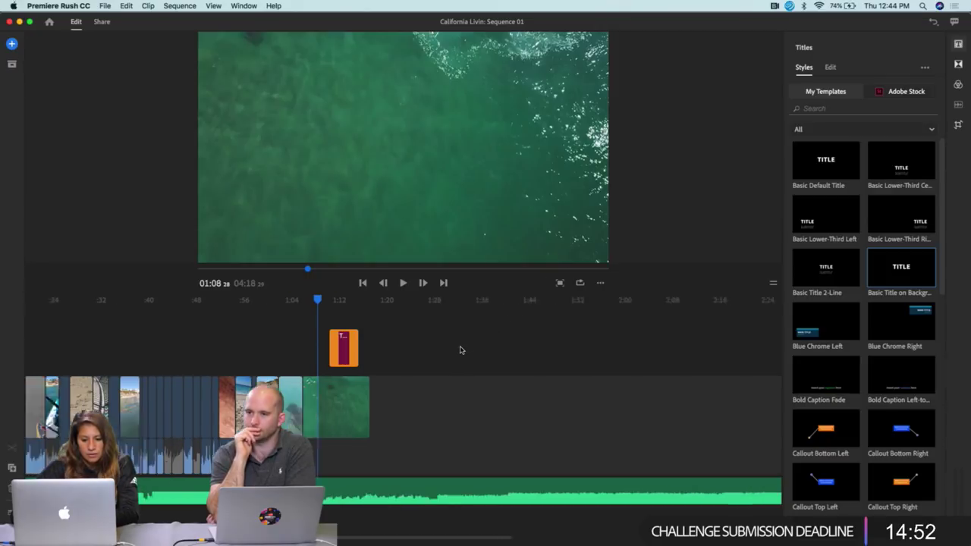
pyautogui.scroll(5, 460, 350)
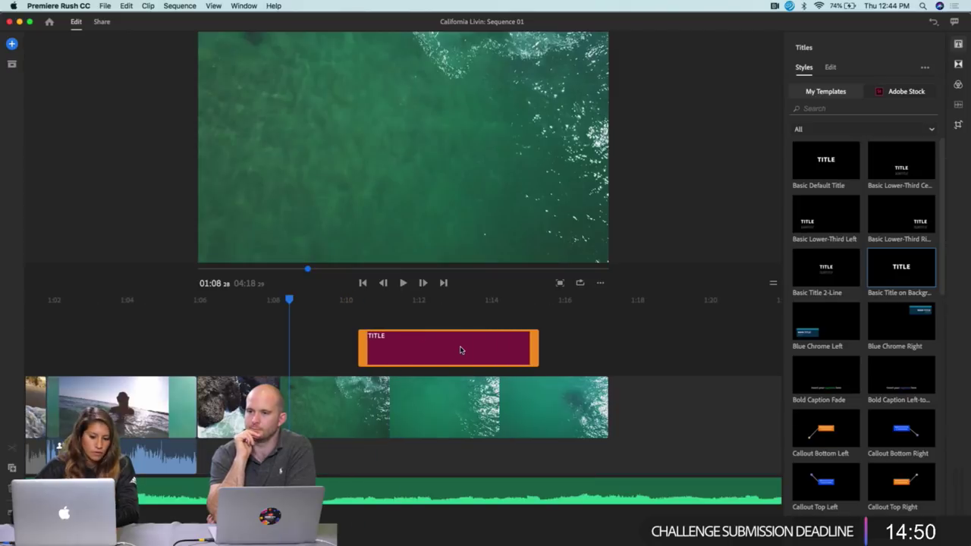
pyautogui.scroll(2, 460, 350)
pyautogui.scroll(-4, 460, 350)
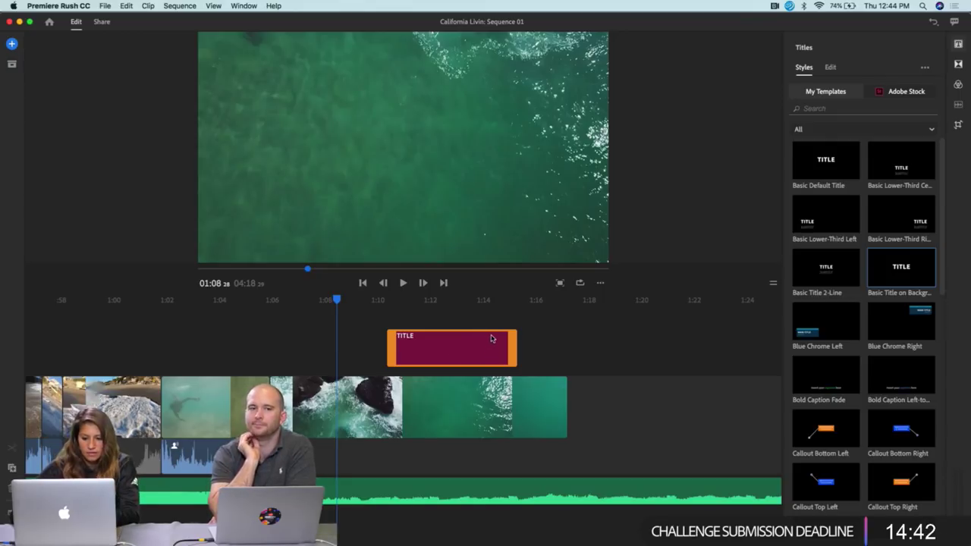
# Play from 1:10 through the title, stop on it and select it in the preview.
pyautogui.click(459, 321)
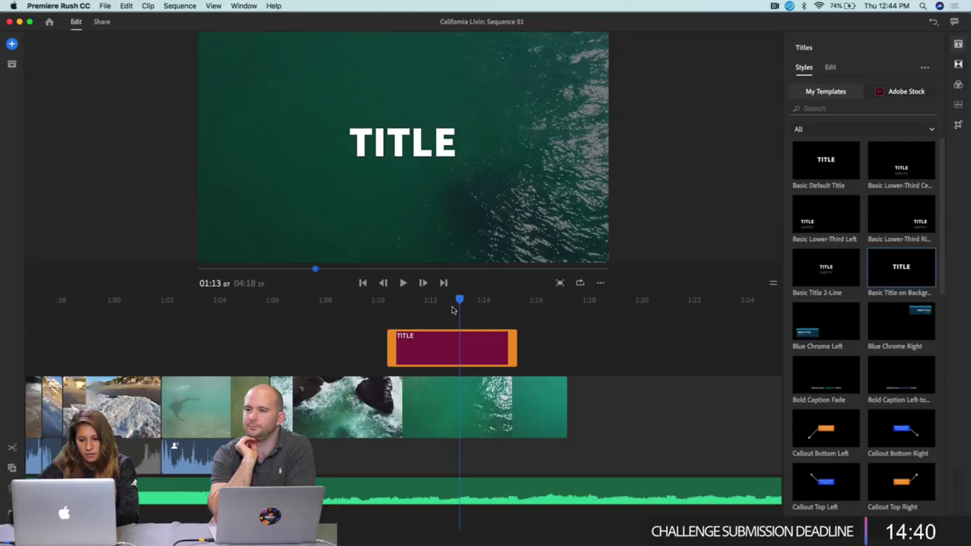
pyautogui.moveTo(457, 301); pyautogui.dragTo(380, 306)
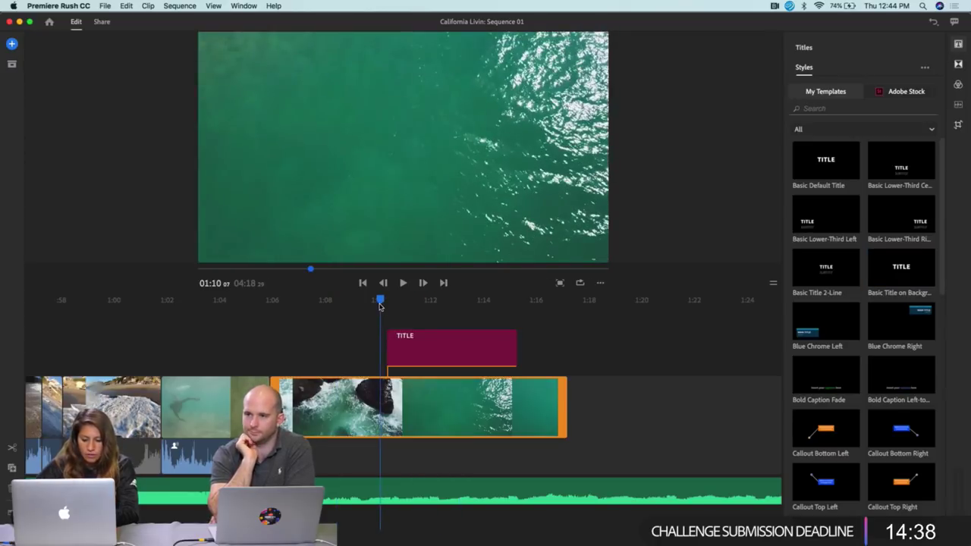
pyautogui.press('space')
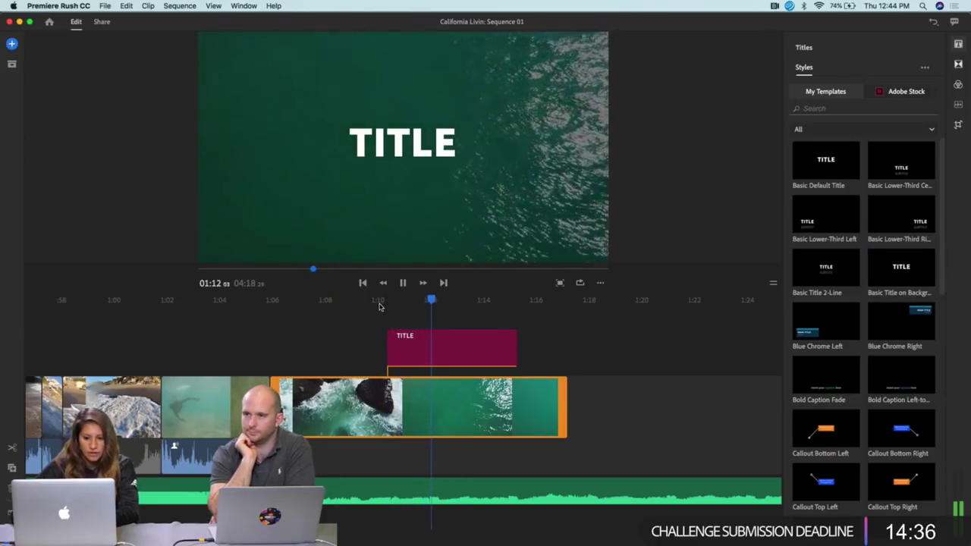
pyautogui.press('space')
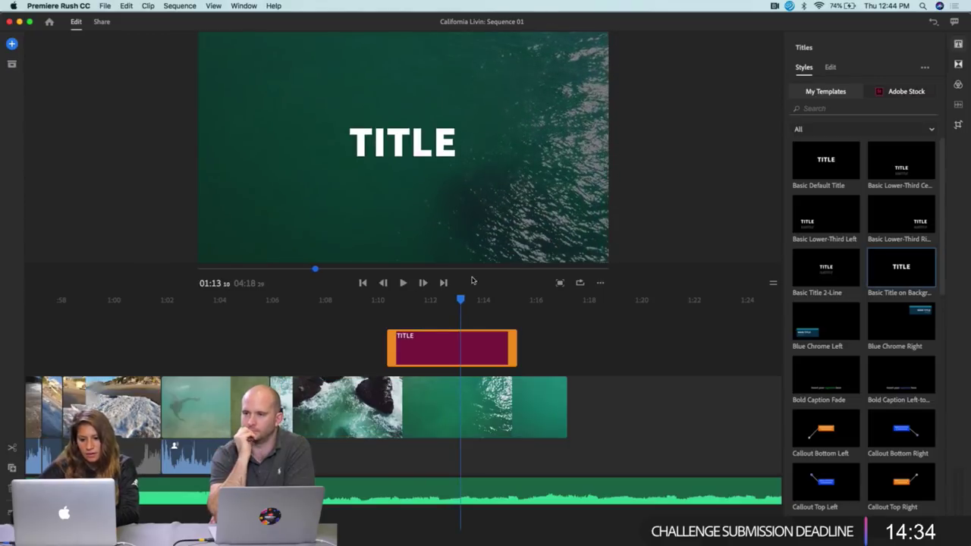
pyautogui.click(415, 148)
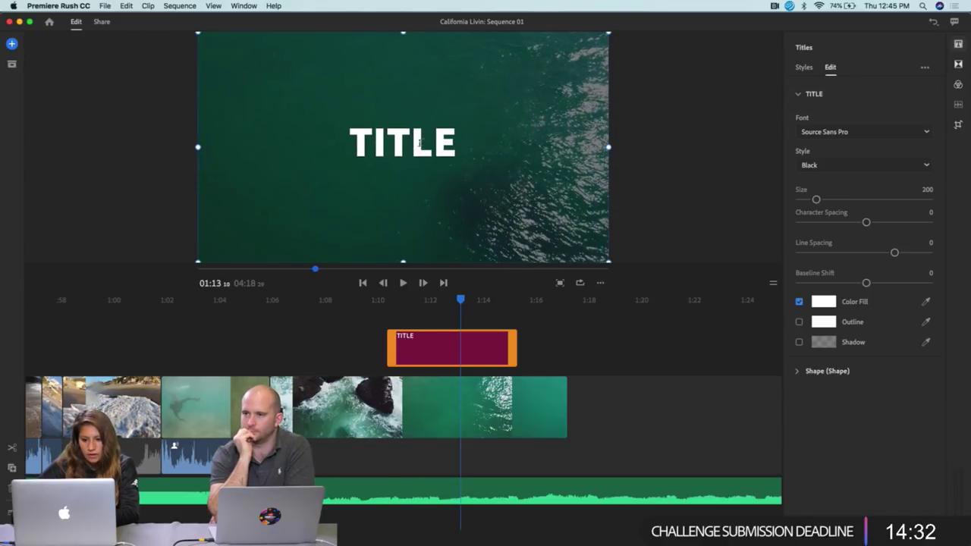
# Replace the TITLE placeholder with the presenter's full name in capital letters.
pyautogui.doubleClick(419, 146)
pyautogui.click(423, 143)
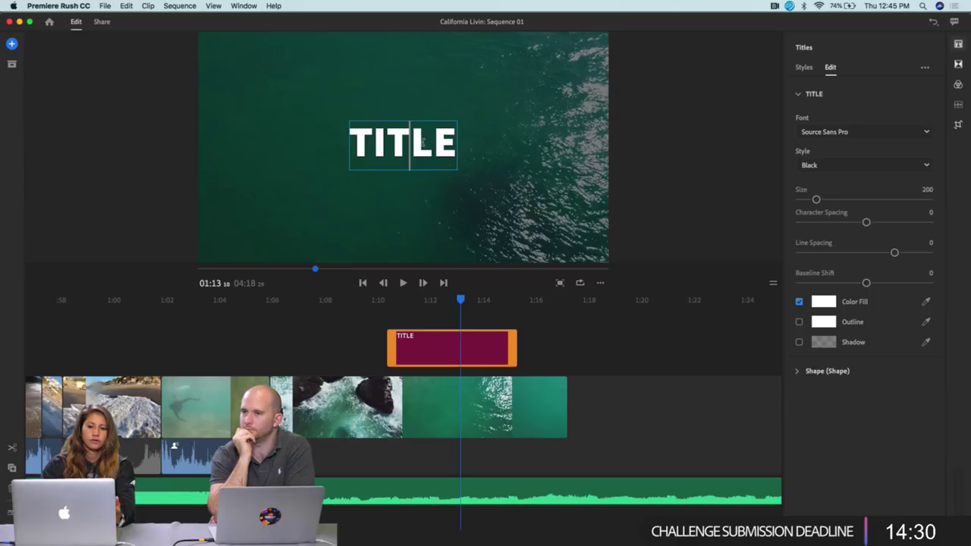
pyautogui.click(451, 145)
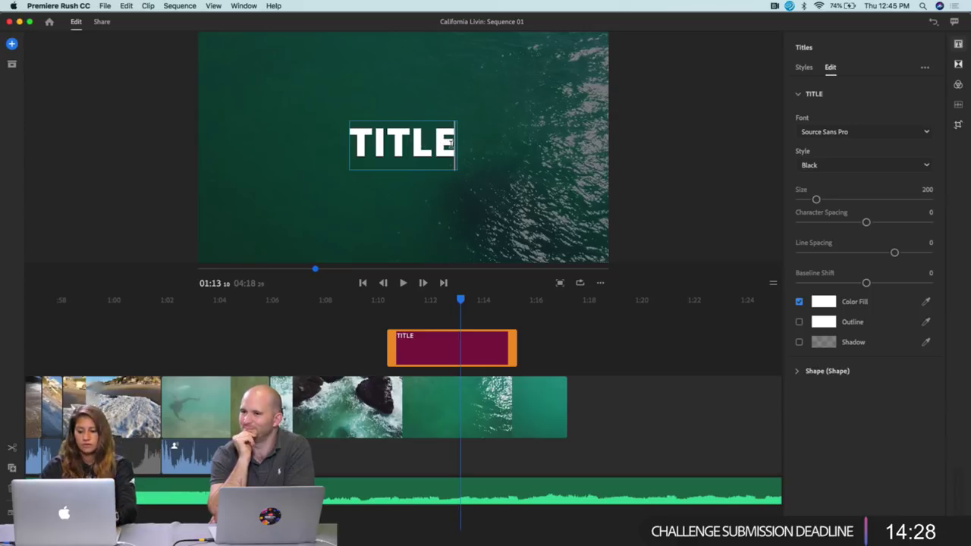
pyautogui.press('BackSpace')
pyautogui.press('BackSpace')
pyautogui.press('BackSpace')
pyautogui.press('BackSpace')
pyautogui.press('BackSpace')
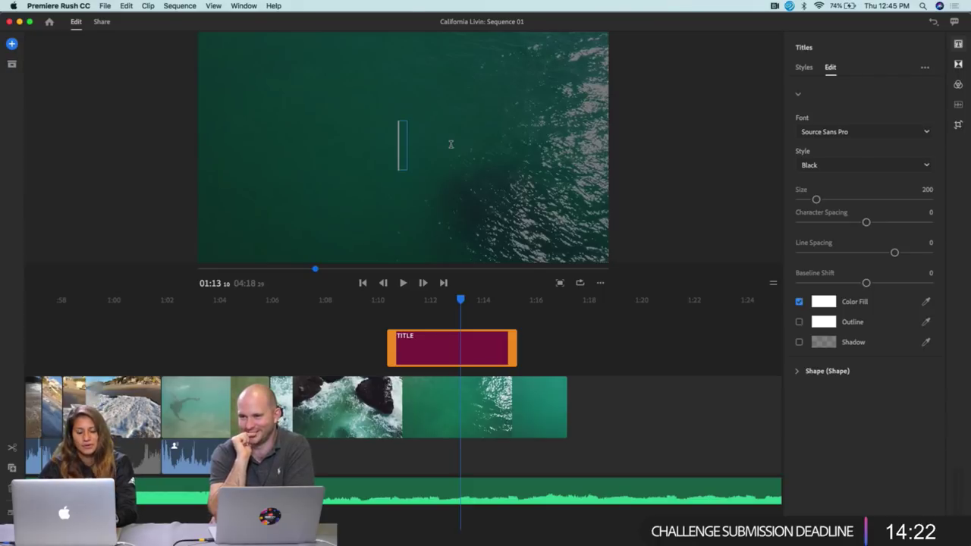
pyautogui.write('Ambe')
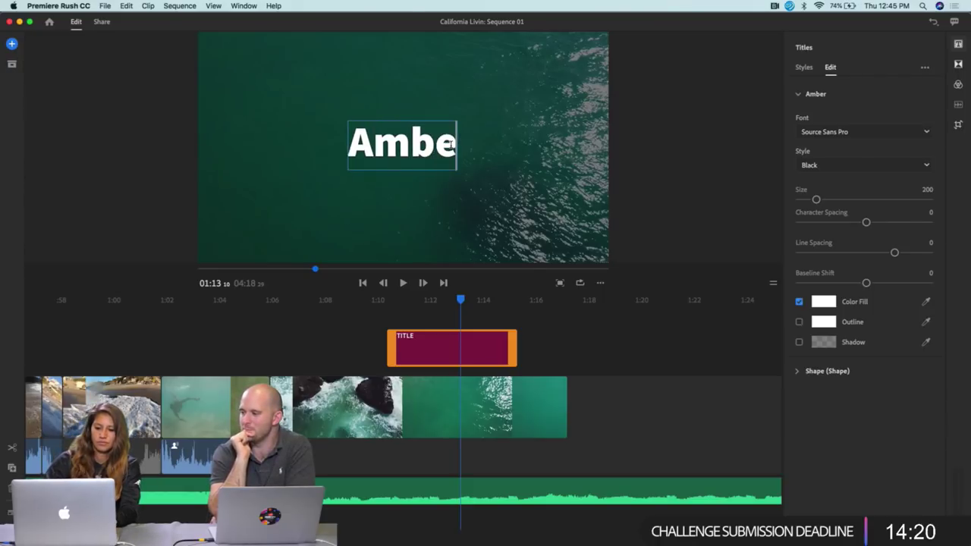
pyautogui.write('r')
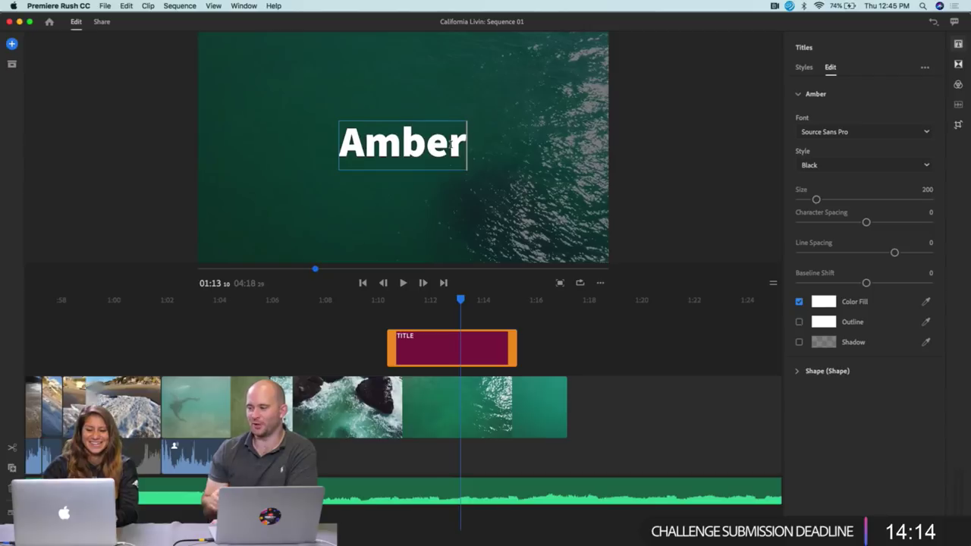
pyautogui.press('BackSpace')
pyautogui.press('BackSpace')
pyautogui.press('BackSpace')
pyautogui.press('BackSpace')
pyautogui.press('BackSpace')
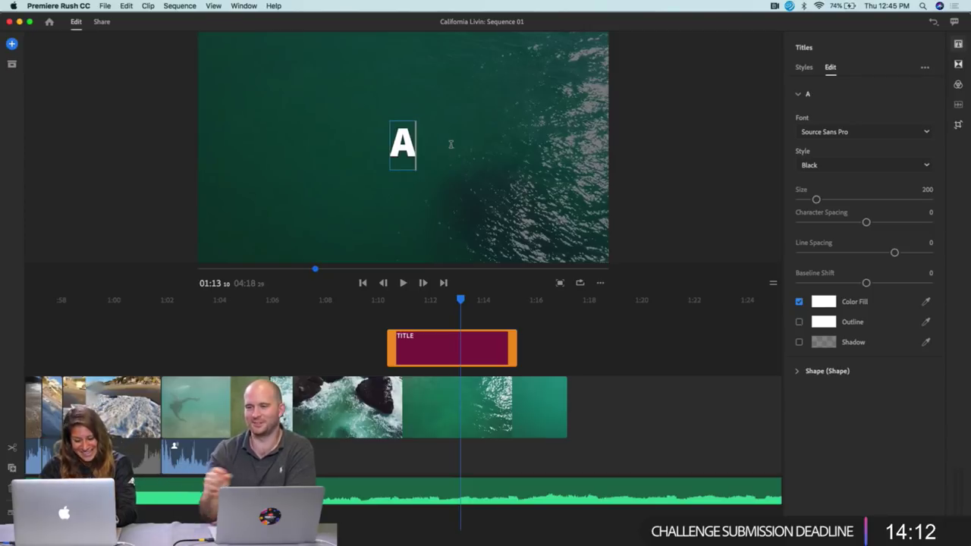
pyautogui.write('MB')
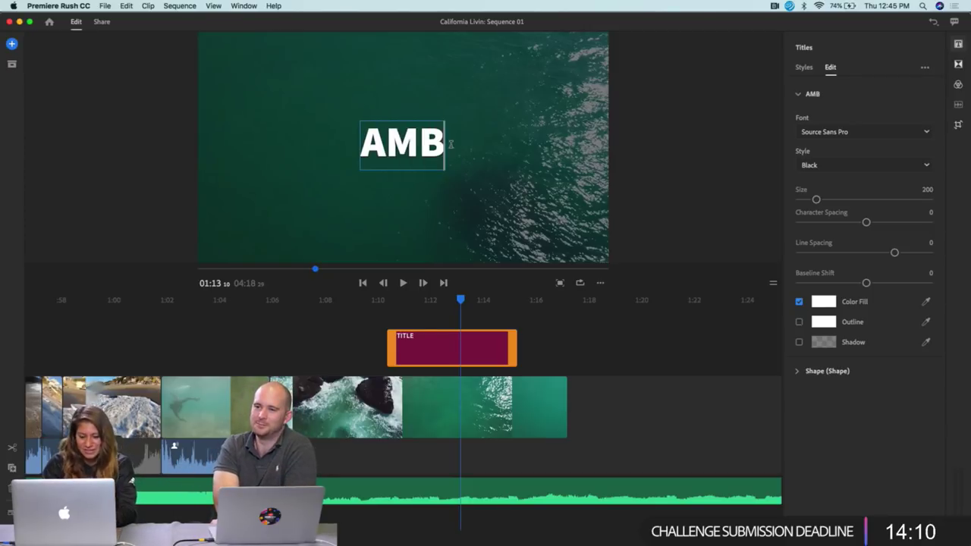
pyautogui.write('ER')
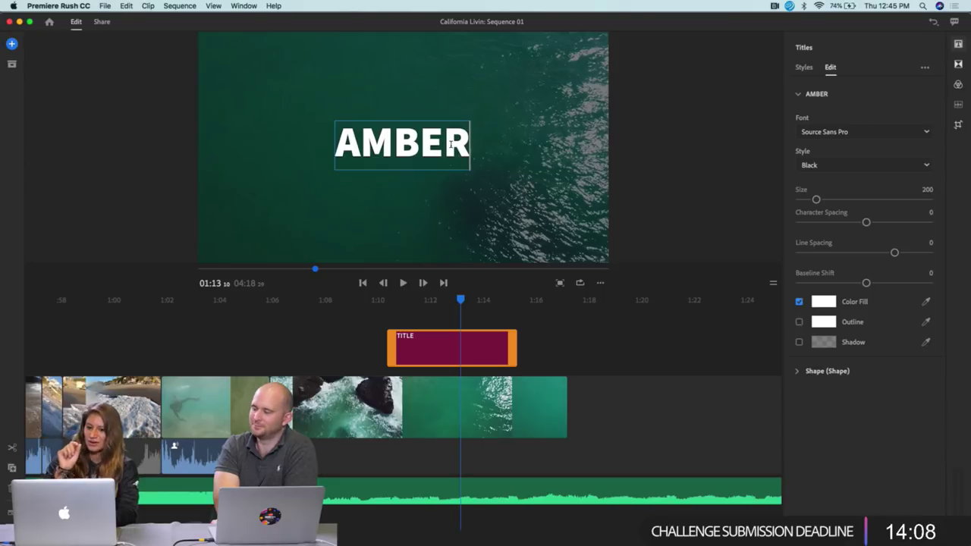
pyautogui.write(' T')
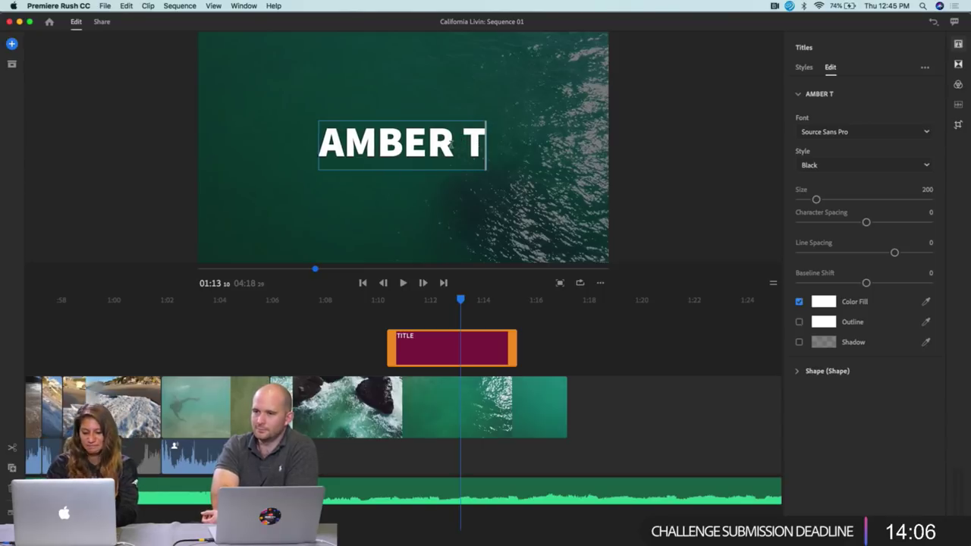
pyautogui.write('o')
pyautogui.press('BackSpace')
pyautogui.write('OR')
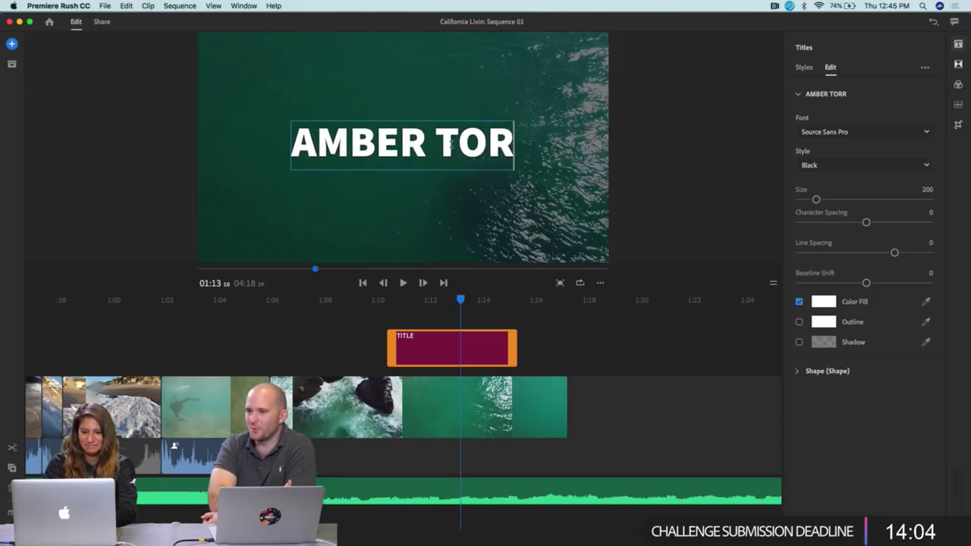
pyautogui.write('REALBA')
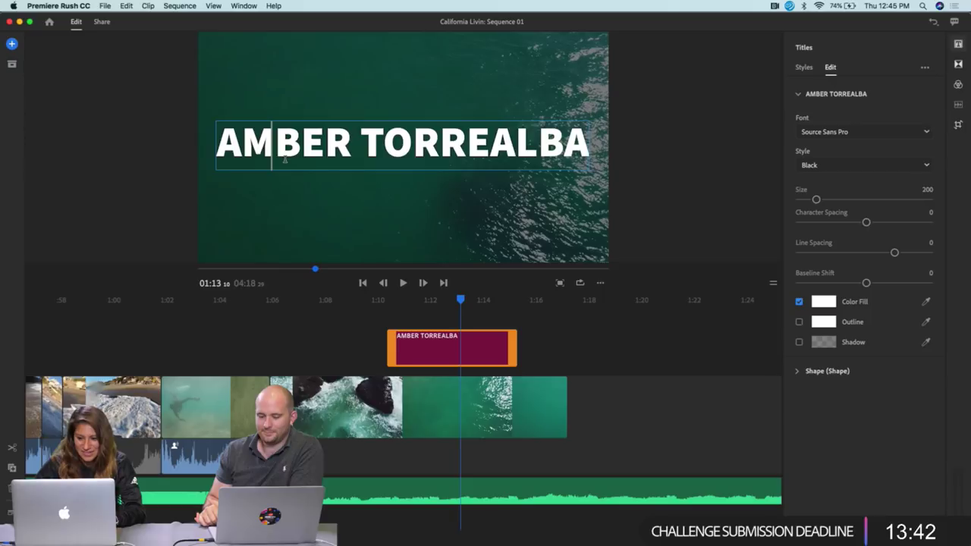
pyautogui.click(273, 148)
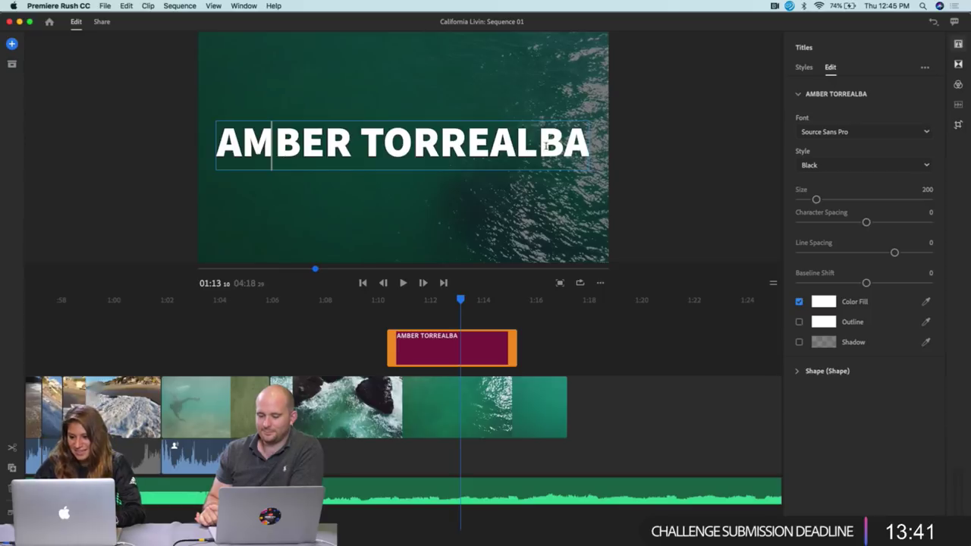
pyautogui.click(585, 137)
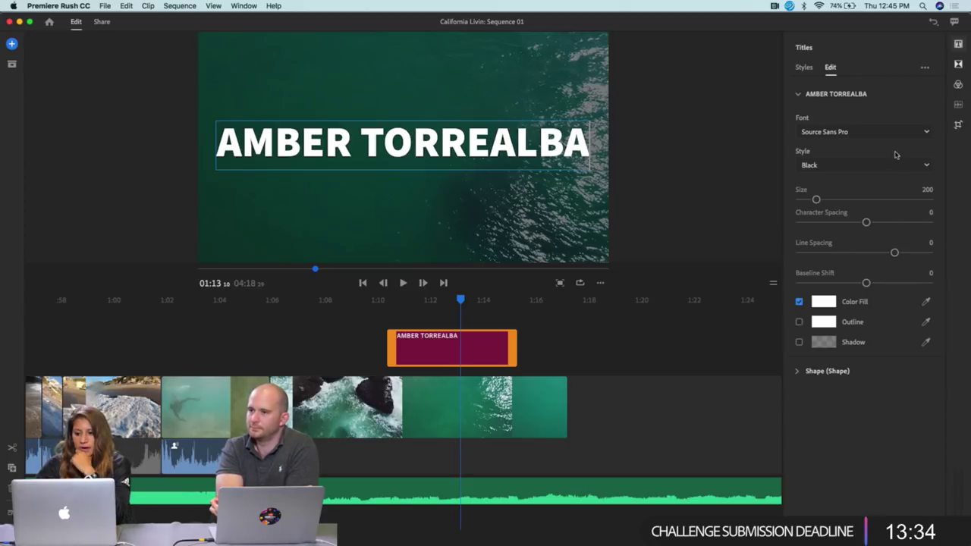
# Try the Stay Rad - Demo font on the title, then undo back to Source Sans Pro.
pyautogui.click(883, 132)
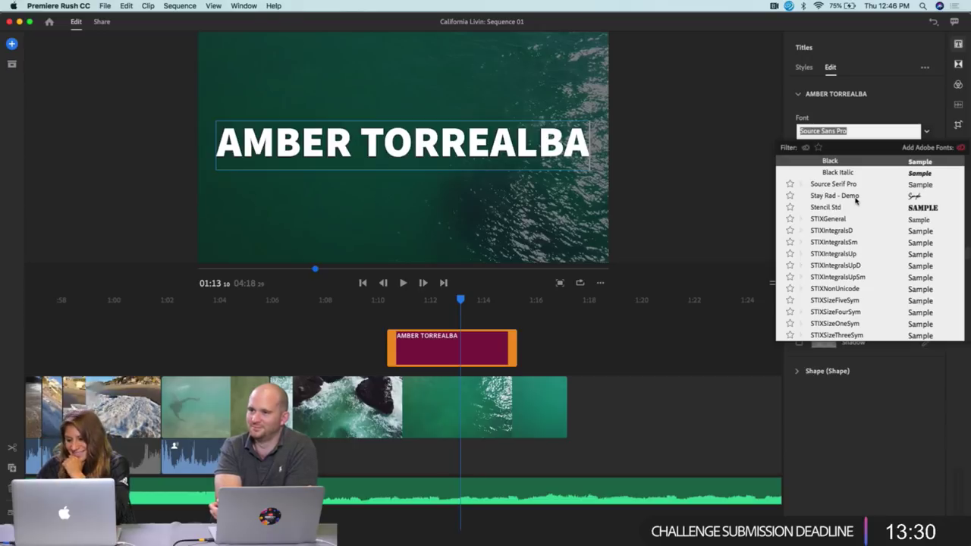
pyautogui.click(834, 196)
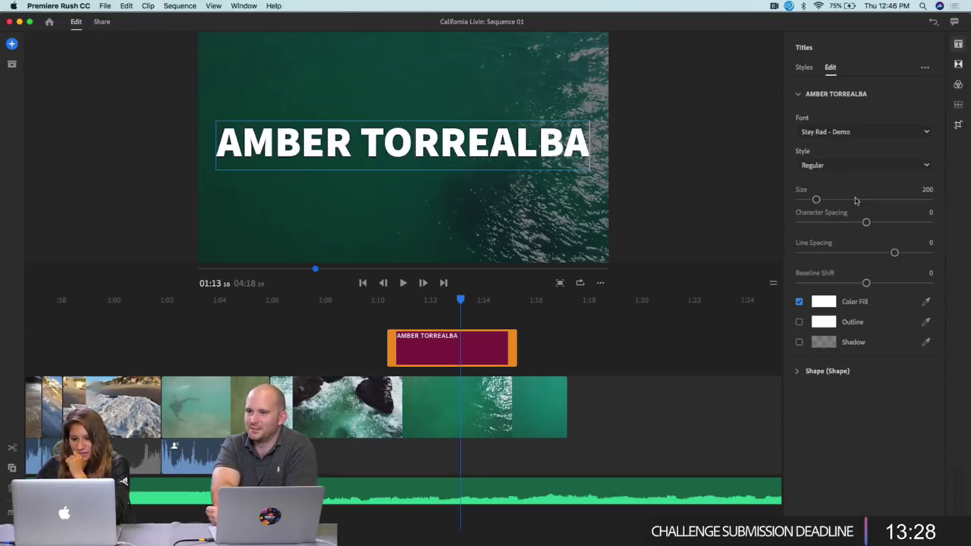
pyautogui.press('super+z')
pyautogui.press('super+z')
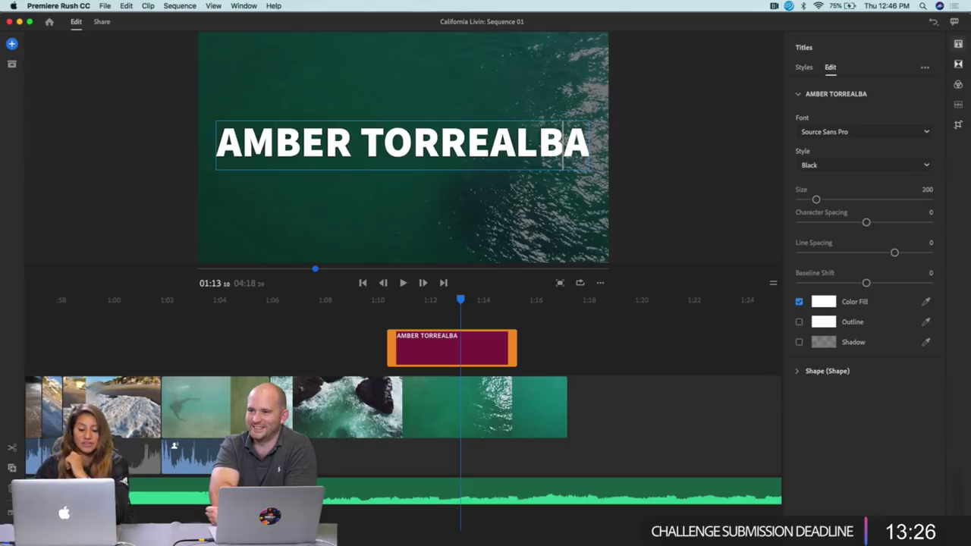
pyautogui.press('super+a')
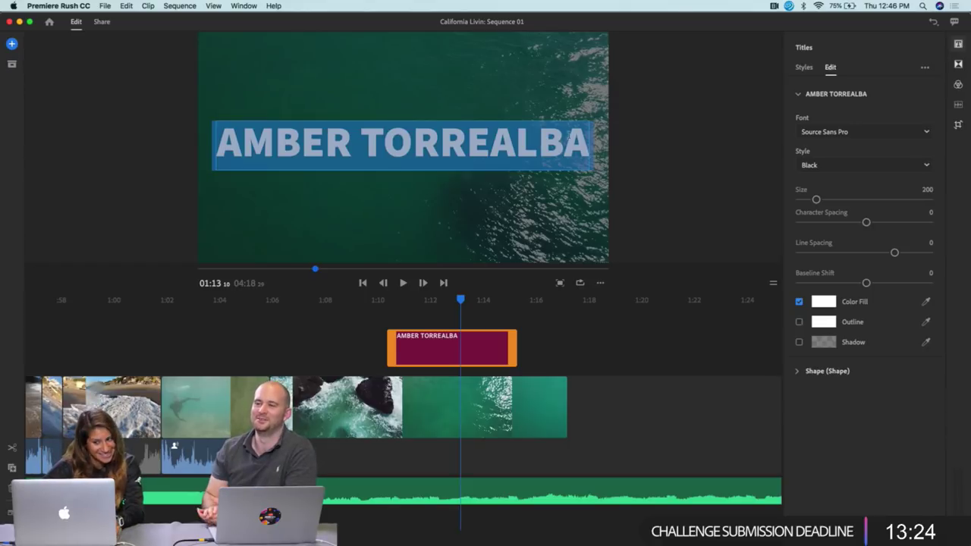
# Try Stay Rad - Demo on only the title's second word, then undo it.
pyautogui.click(367, 149)
pyautogui.moveTo(367, 150); pyautogui.dragTo(583, 158)
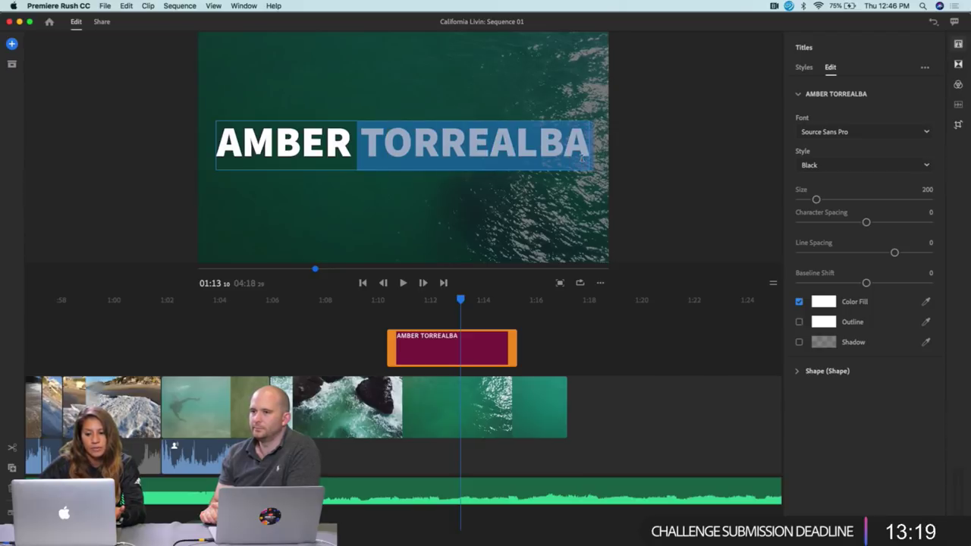
pyautogui.click(881, 130)
pyautogui.click(847, 197)
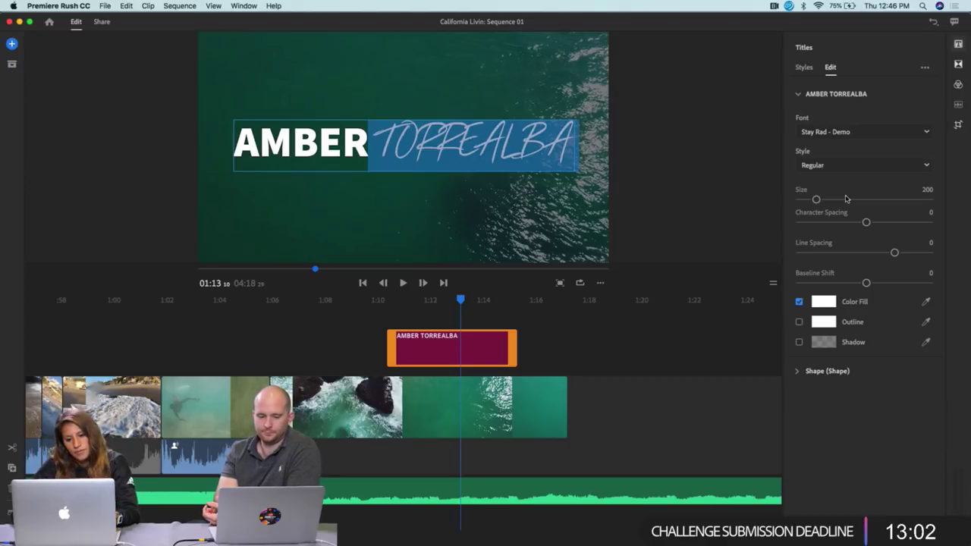
pyautogui.press('super+z')
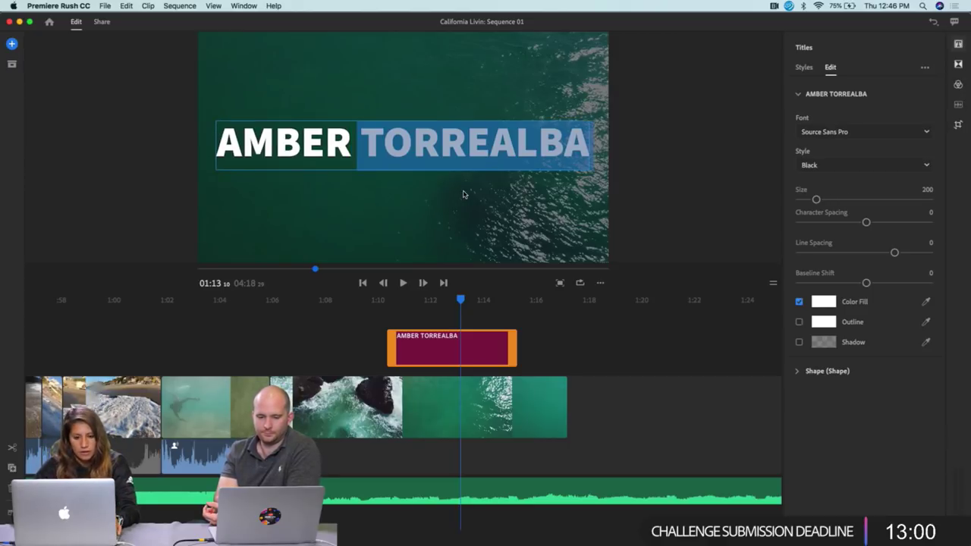
pyautogui.click(369, 150)
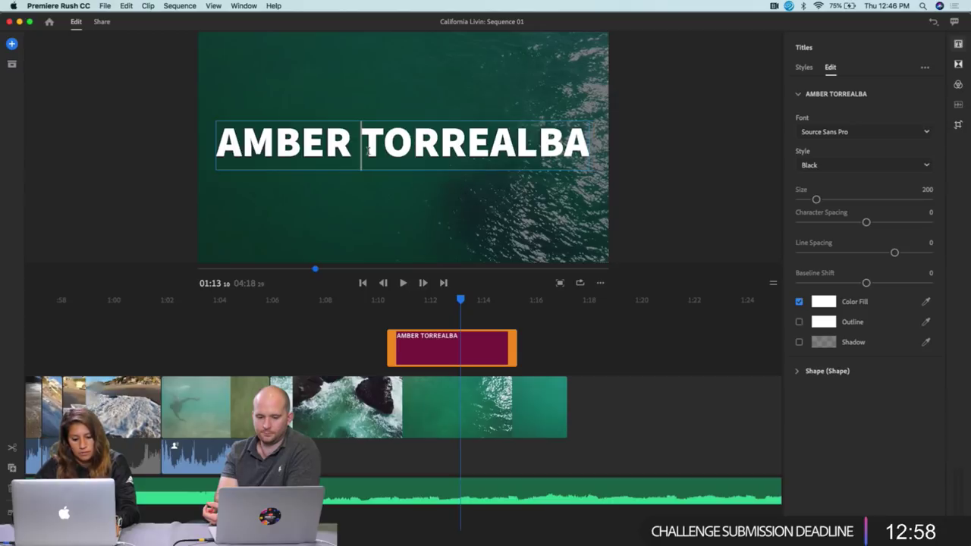
# Select all the title text and check the font list, keeping Source Sans Pro Black.
pyautogui.press('super+a')
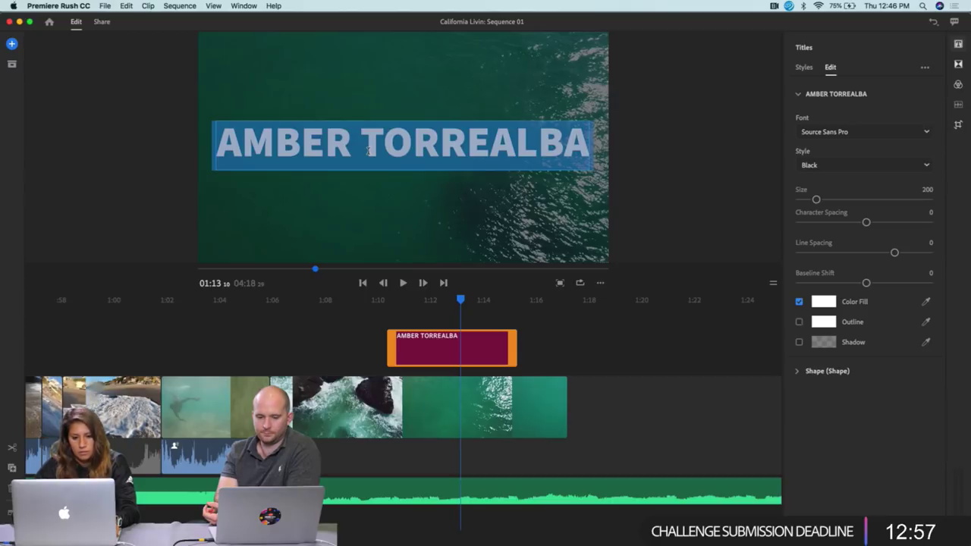
pyautogui.click(927, 133)
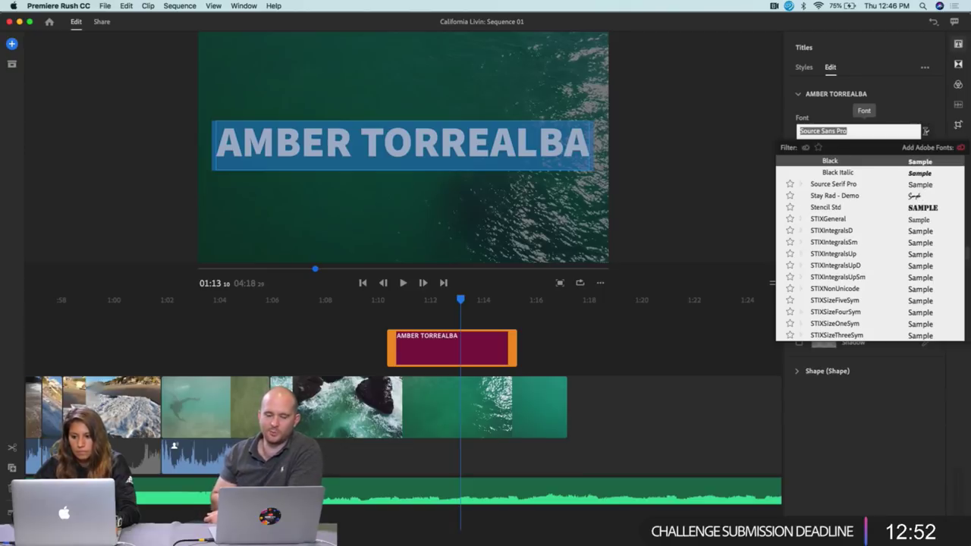
pyautogui.click(925, 132)
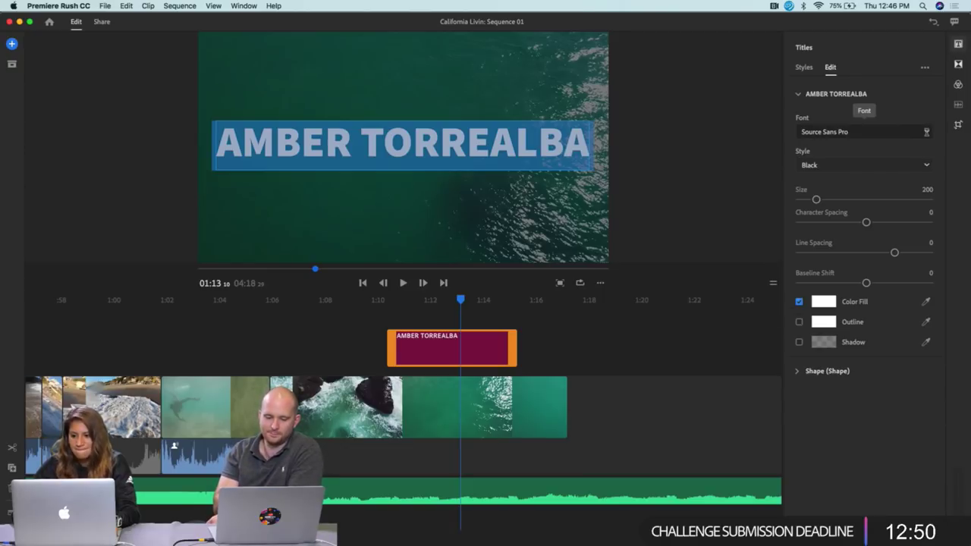
pyautogui.click(926, 131)
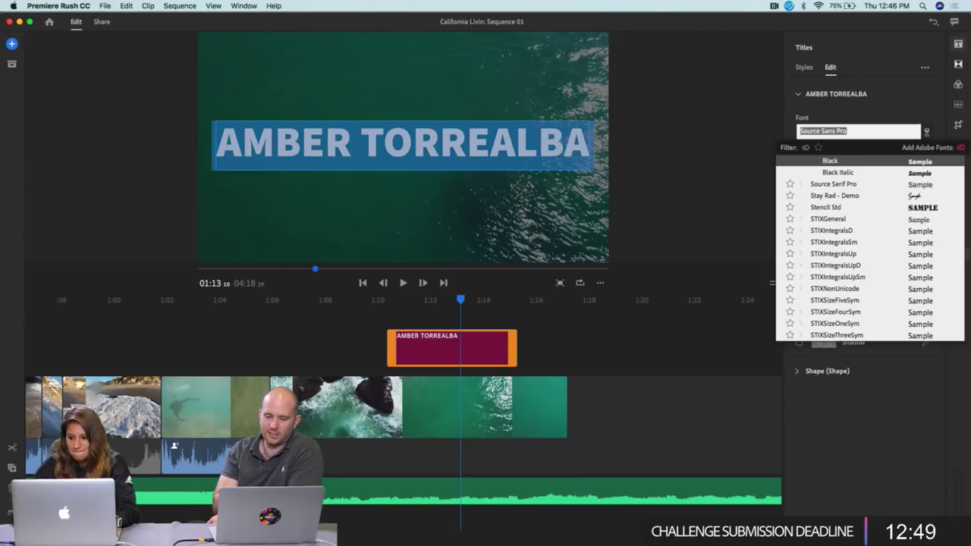
pyautogui.click(576, 135)
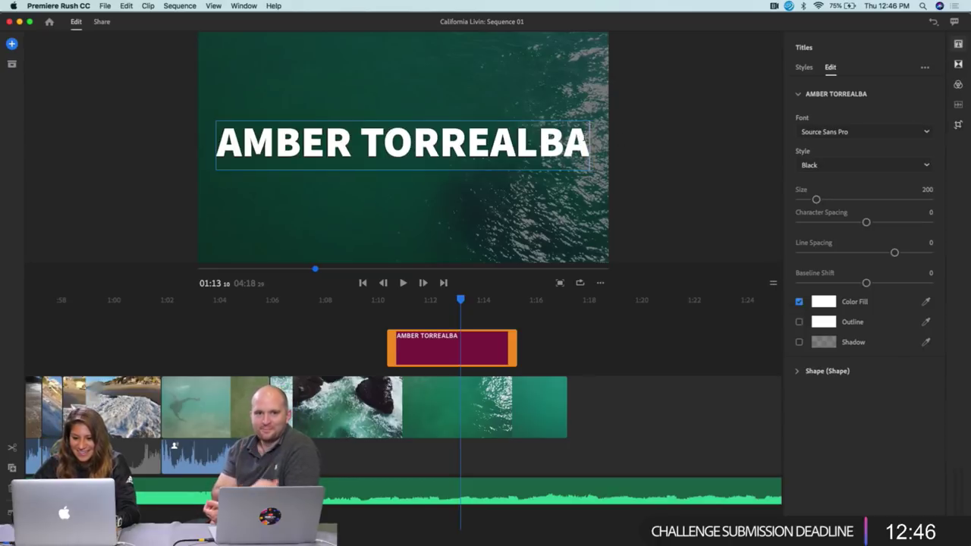
# Retype the first name in mixed case and start deleting the capitalised surname.
pyautogui.click(346, 139)
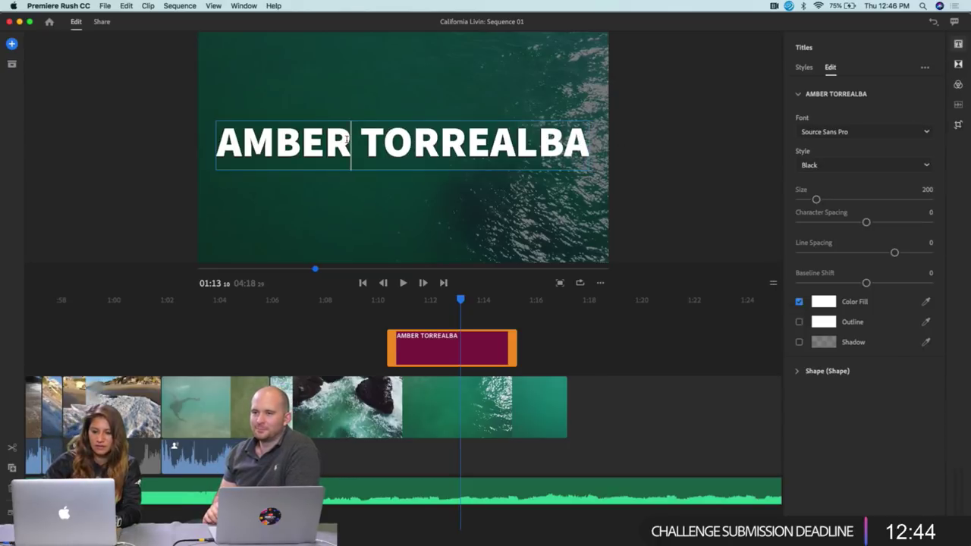
pyautogui.press('BackSpace')
pyautogui.press('BackSpace')
pyautogui.press('BackSpace')
pyautogui.press('BackSpace')
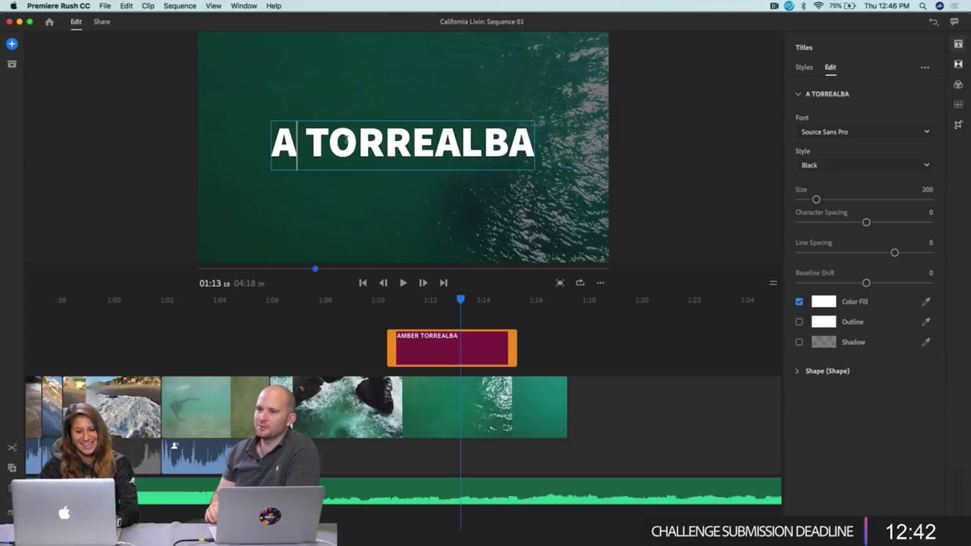
pyautogui.write('mb')
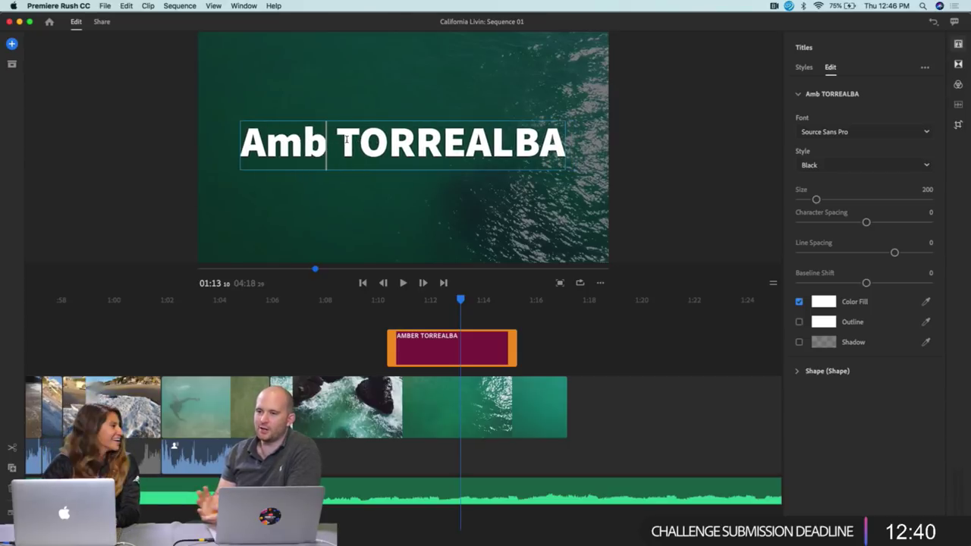
pyautogui.write('er')
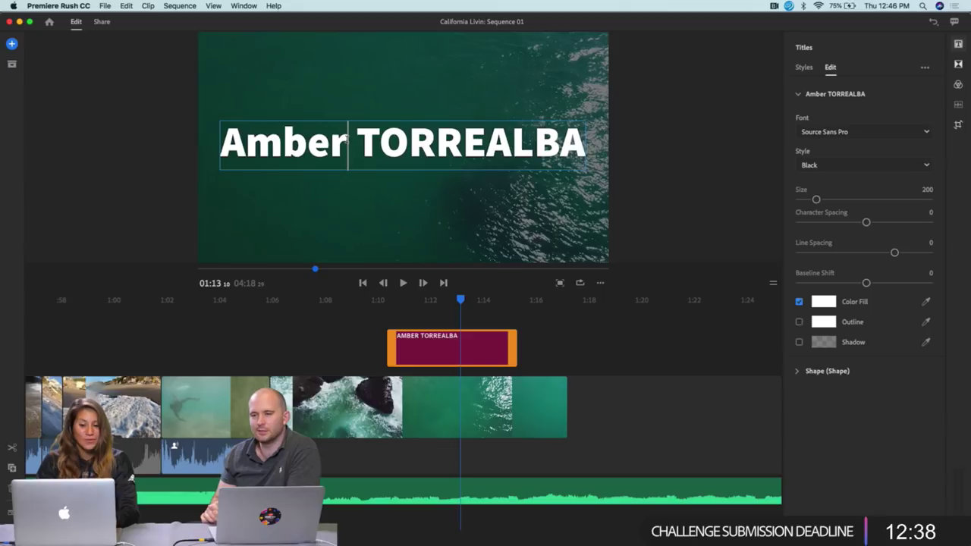
pyautogui.click(584, 146)
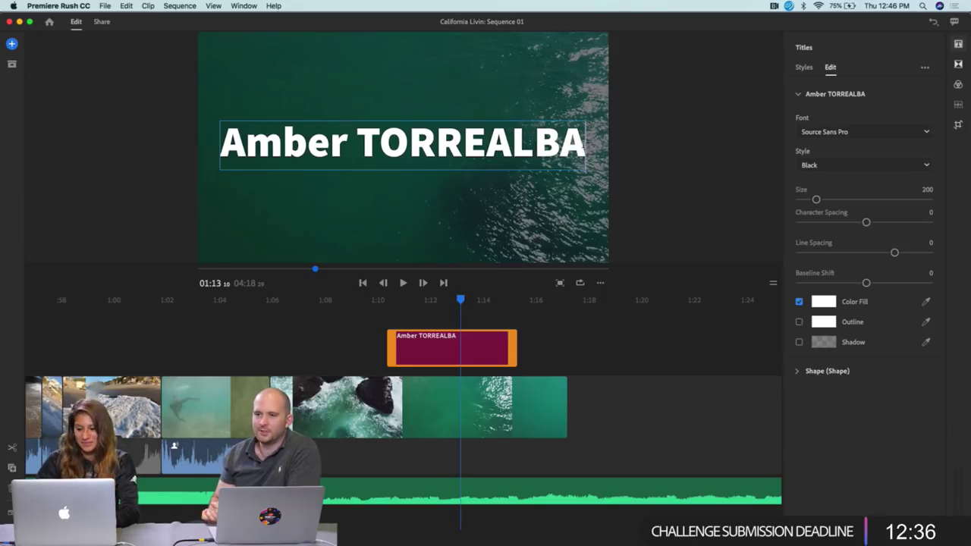
pyautogui.press('BackSpace')
pyautogui.press('BackSpace')
pyautogui.press('BackSpace')
pyautogui.press('BackSpace')
pyautogui.press('BackSpace')
pyautogui.press('BackSpace')
pyautogui.press('BackSpace')
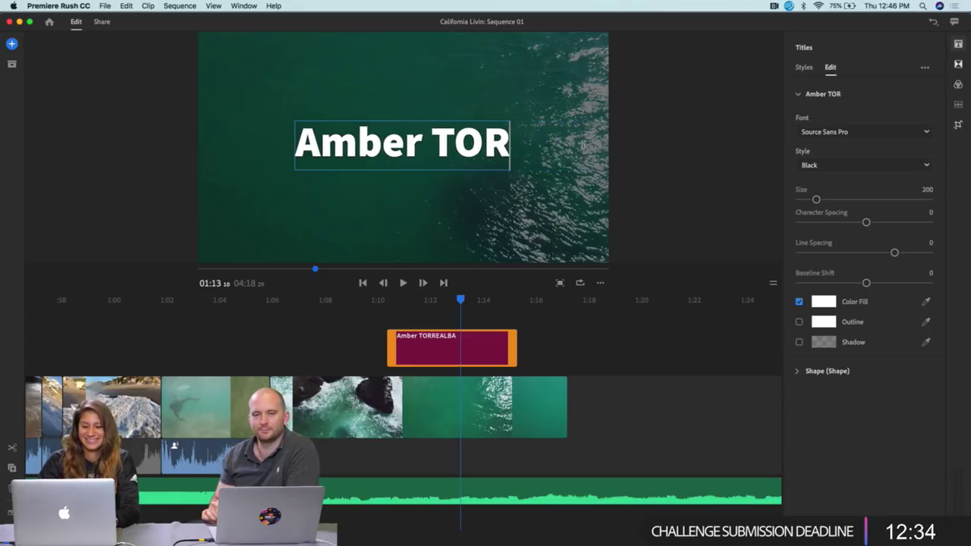
pyautogui.press('BackSpace')
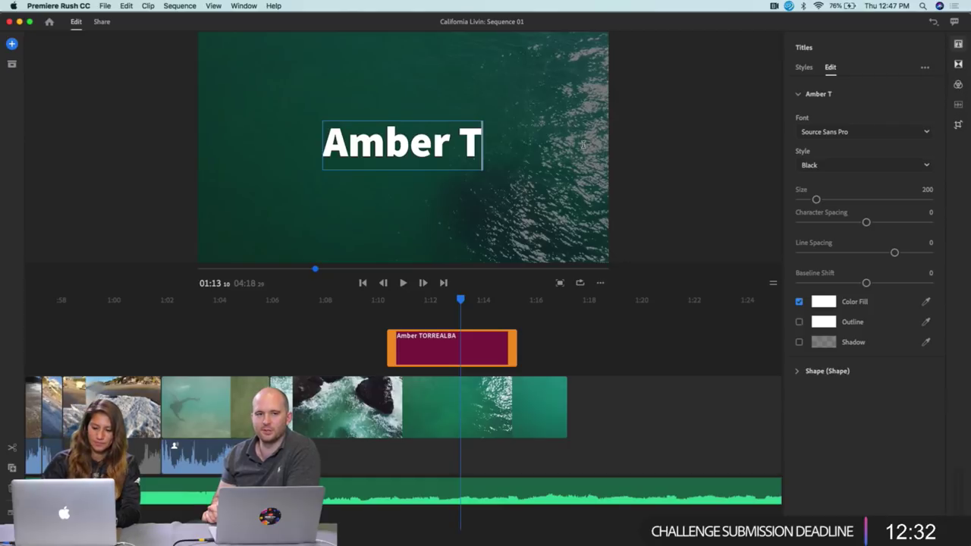
# Finish typing the person's surname so the ocean title shows their full name.
pyautogui.write('orrealba')
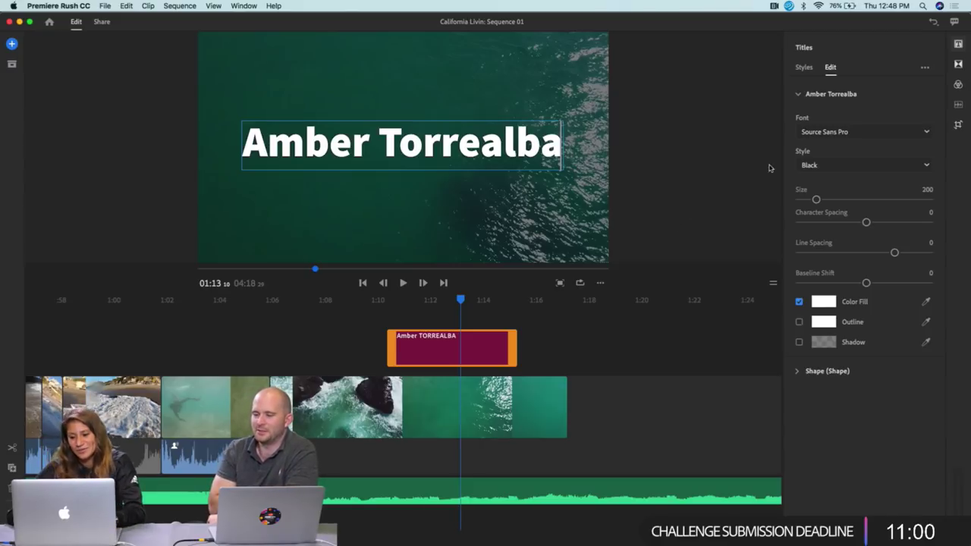
pyautogui.click(924, 132)
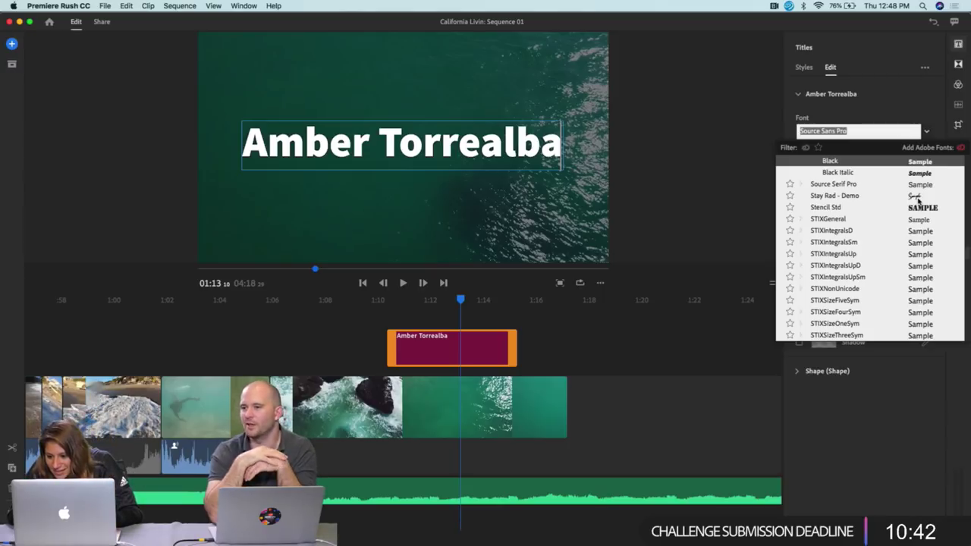
# Set all of the name title's text in the Stay Rad - Demo script font.
pyautogui.click(912, 198)
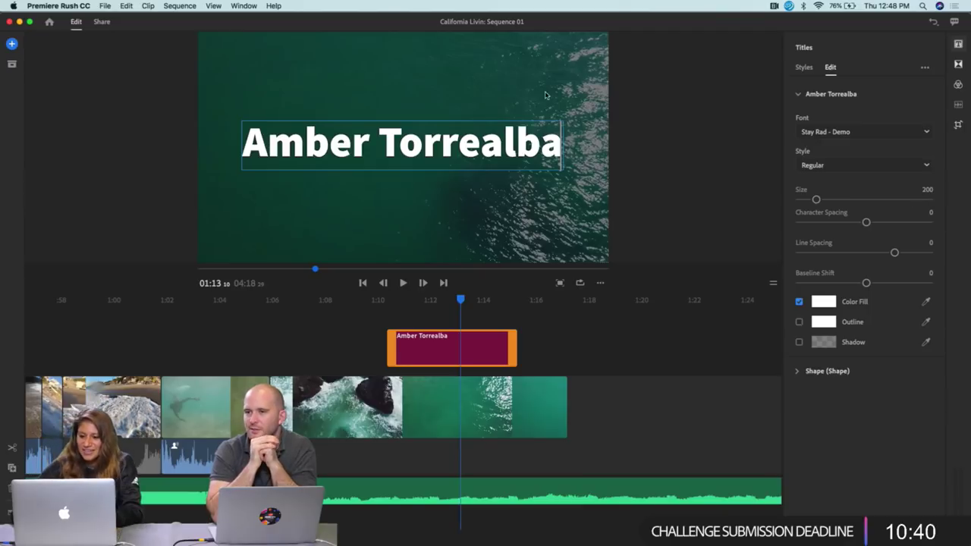
pyautogui.click(543, 144)
pyautogui.press('super+a')
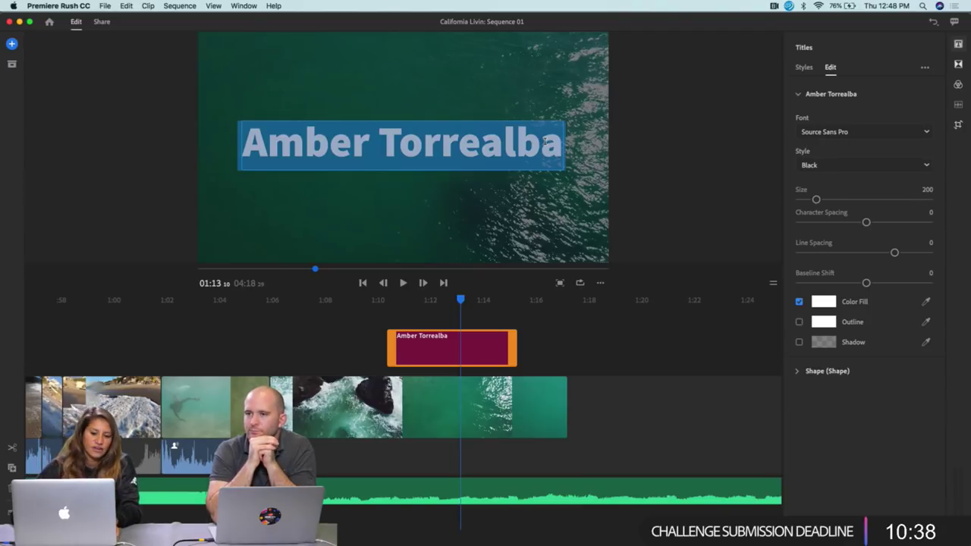
pyautogui.click(926, 131)
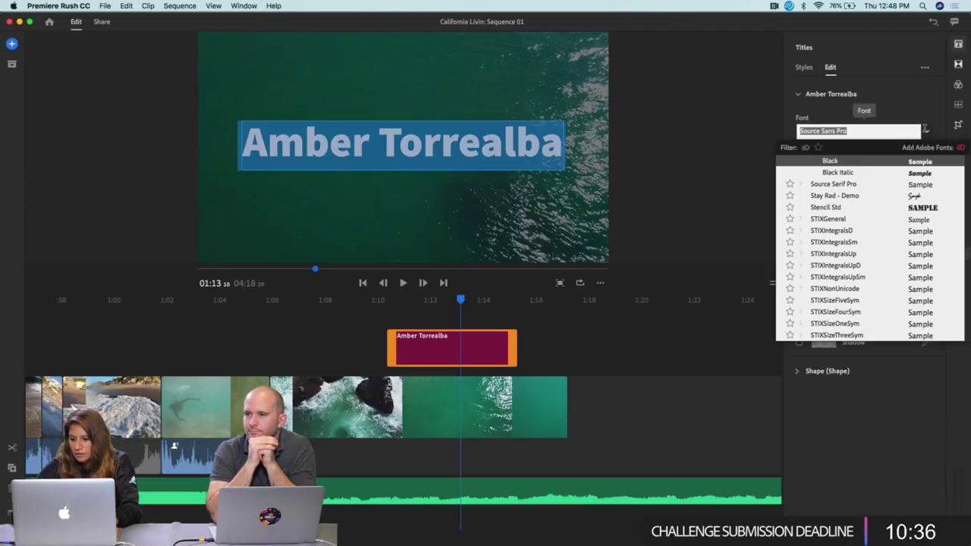
pyautogui.click(835, 196)
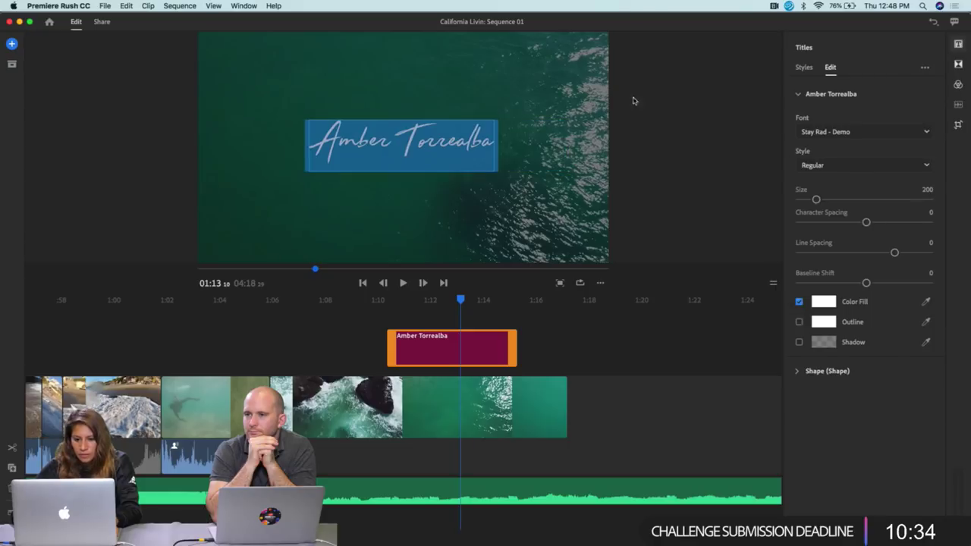
pyautogui.click(620, 152)
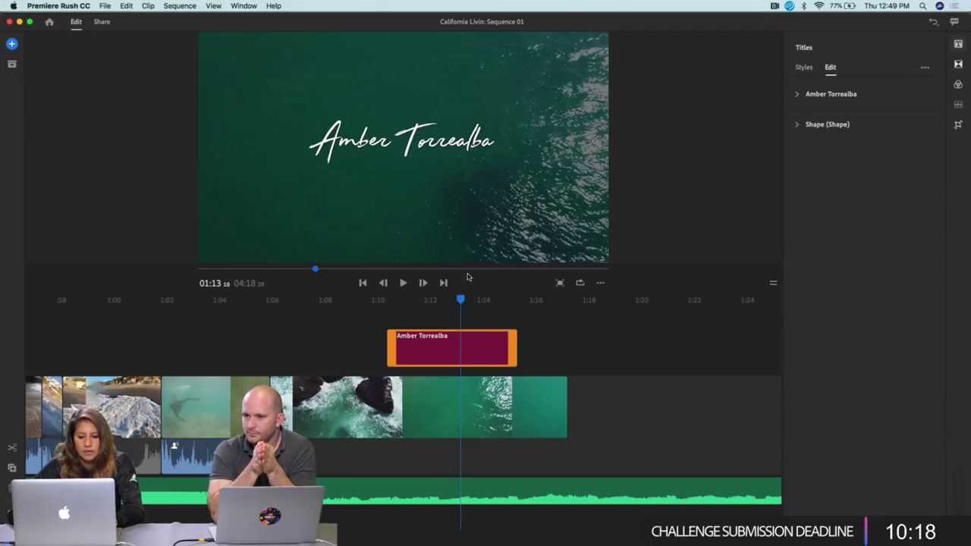
# Preview the script name title over the ocean by scrubbing and playing the sequence.
pyautogui.moveTo(460, 303); pyautogui.dragTo(422, 302)
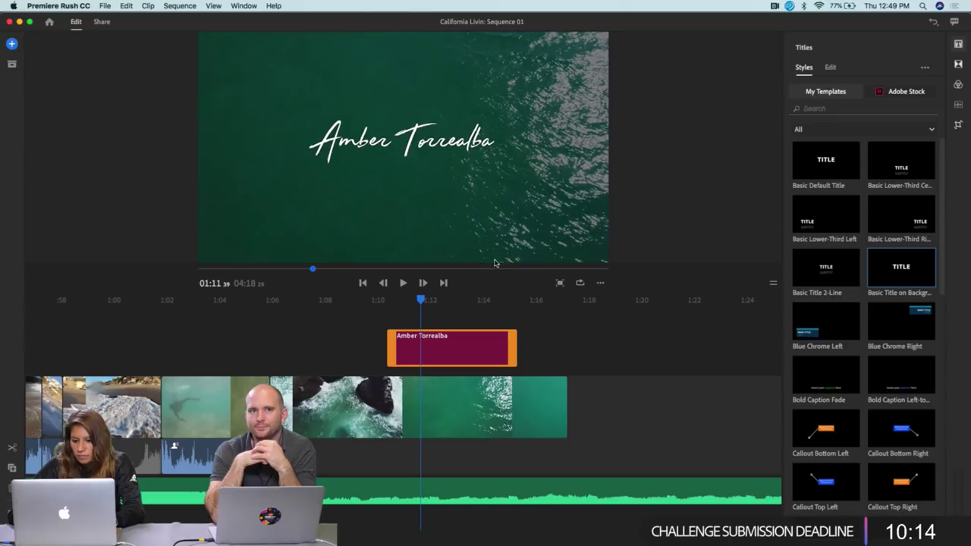
pyautogui.click(832, 69)
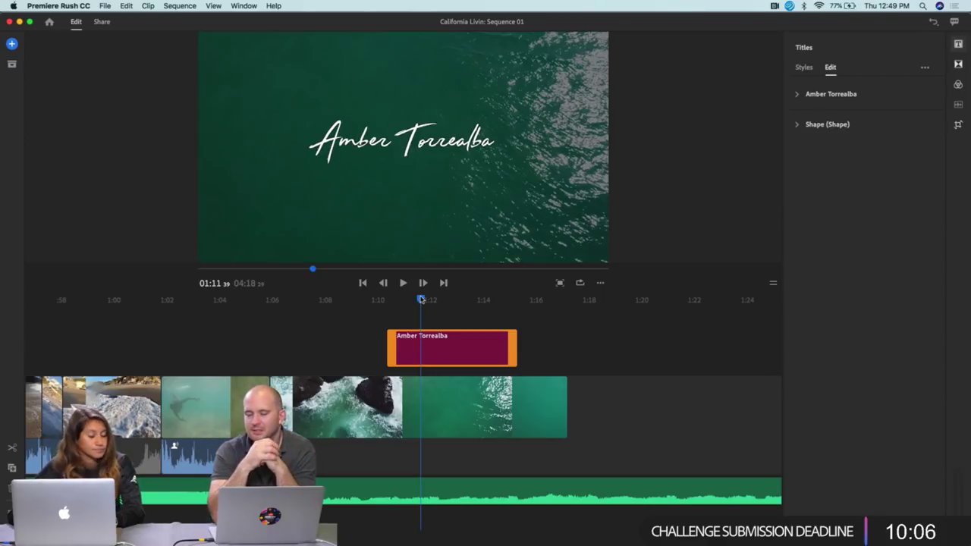
pyautogui.moveTo(422, 299); pyautogui.dragTo(351, 299)
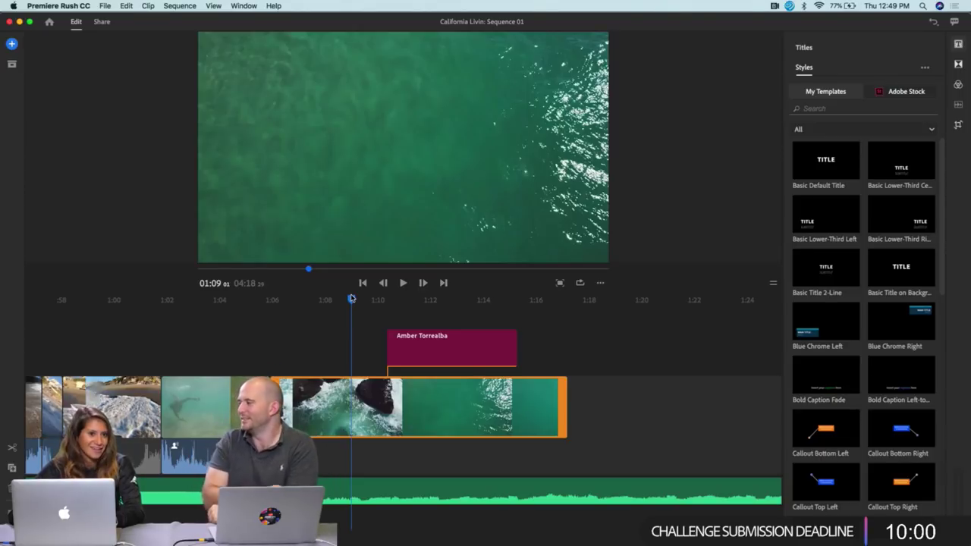
pyautogui.press('space')
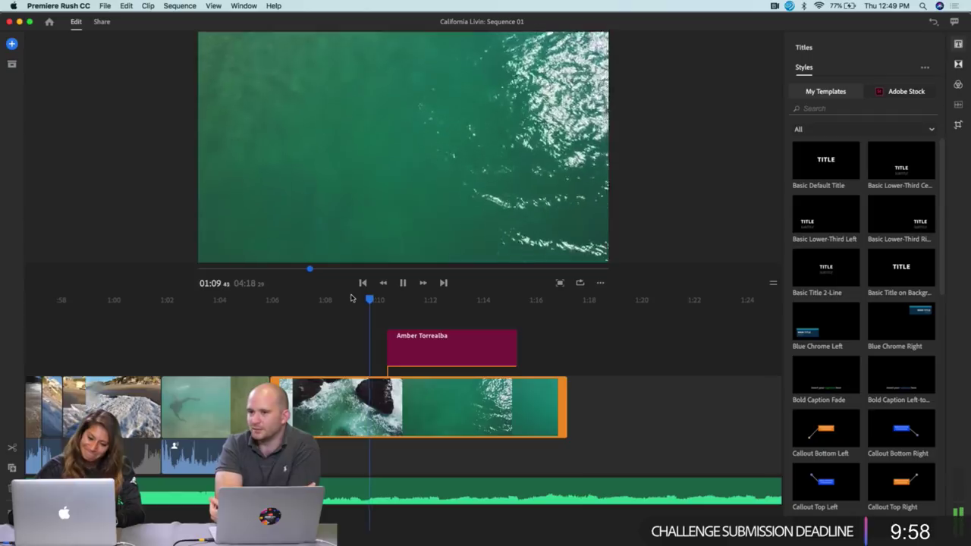
pyautogui.click(451, 349)
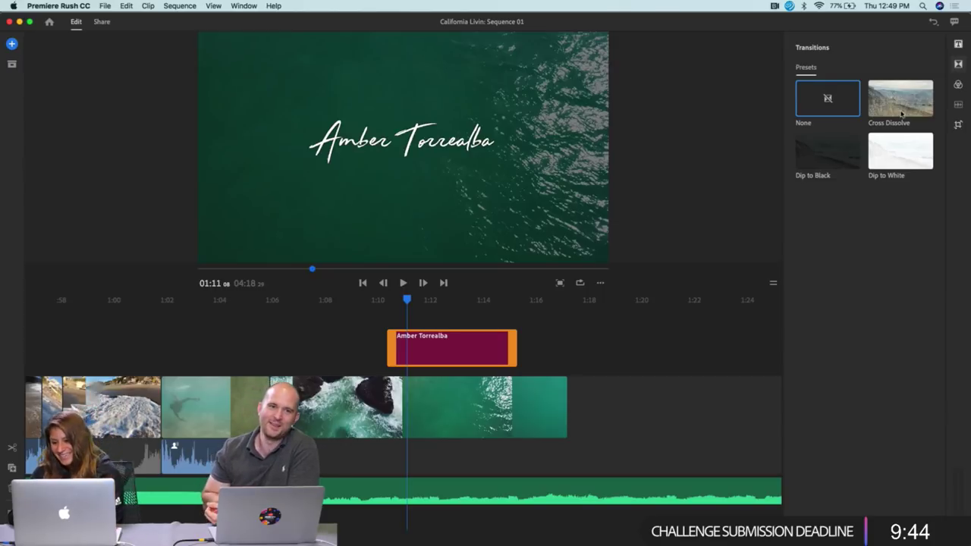
# Add a Cross Dissolve to the title's end and trim the title clip shorter.
pyautogui.moveTo(905, 106)
pyautogui.mouseDown()
pyautogui.moveTo(460, 358)
pyautogui.moveTo(477, 363)
pyautogui.mouseUp()
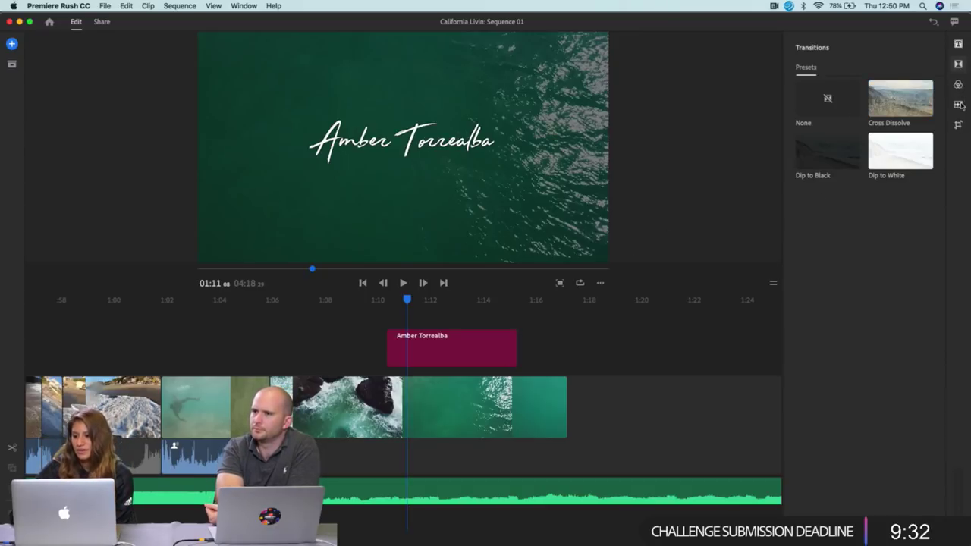
pyautogui.click(472, 341)
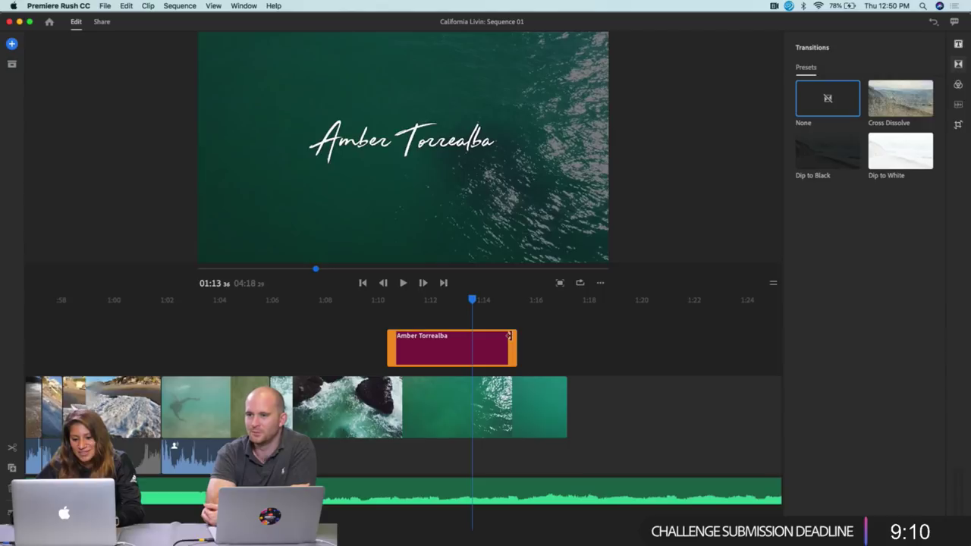
pyautogui.moveTo(508, 338); pyautogui.dragTo(389, 350)
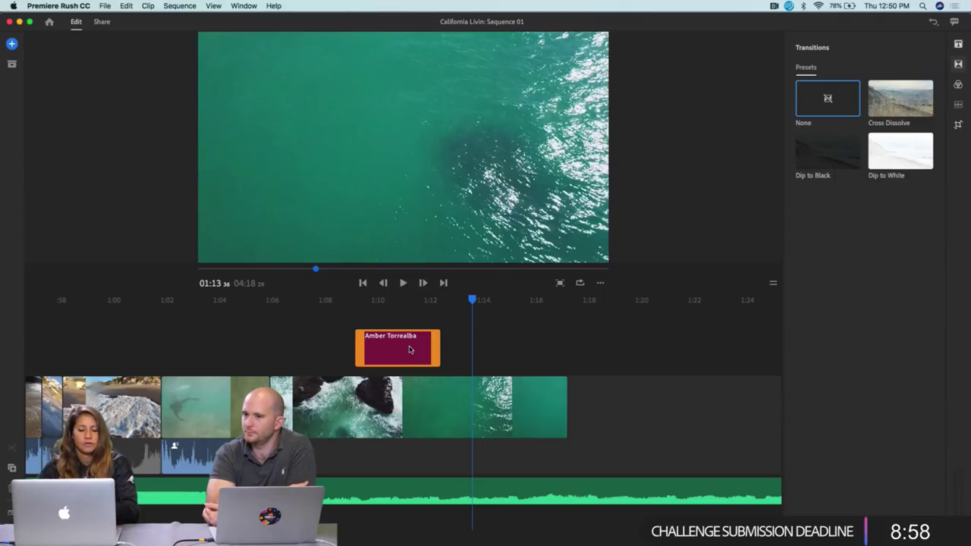
# Nudge the name title toward the upper left, then delete its clip from the timeline.
pyautogui.moveTo(472, 302); pyautogui.dragTo(362, 315)
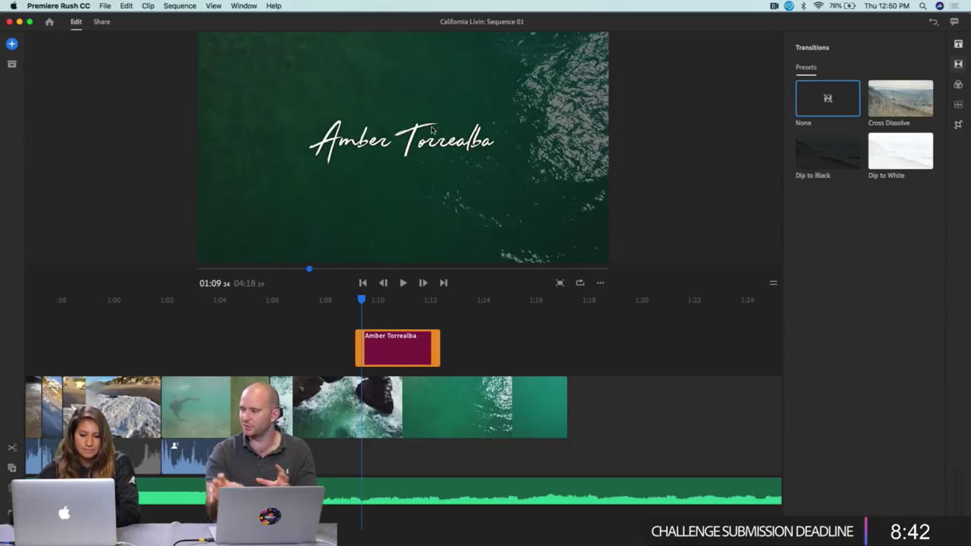
pyautogui.click(431, 131)
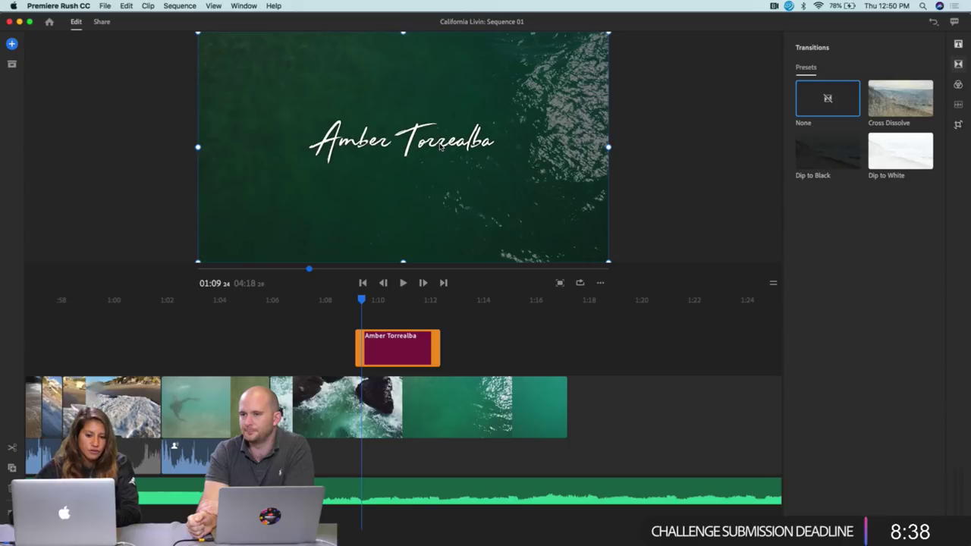
pyautogui.moveTo(440, 146); pyautogui.dragTo(423, 100)
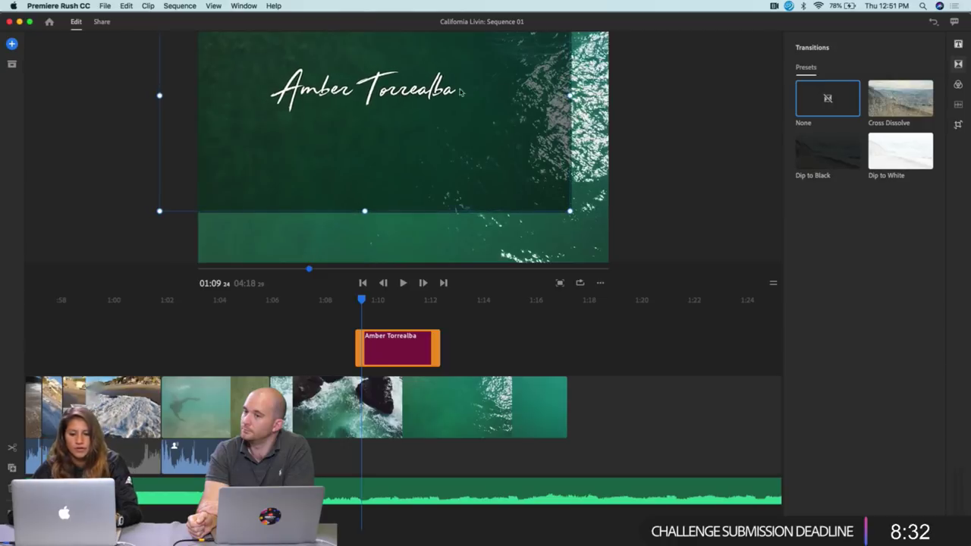
pyautogui.click(394, 345)
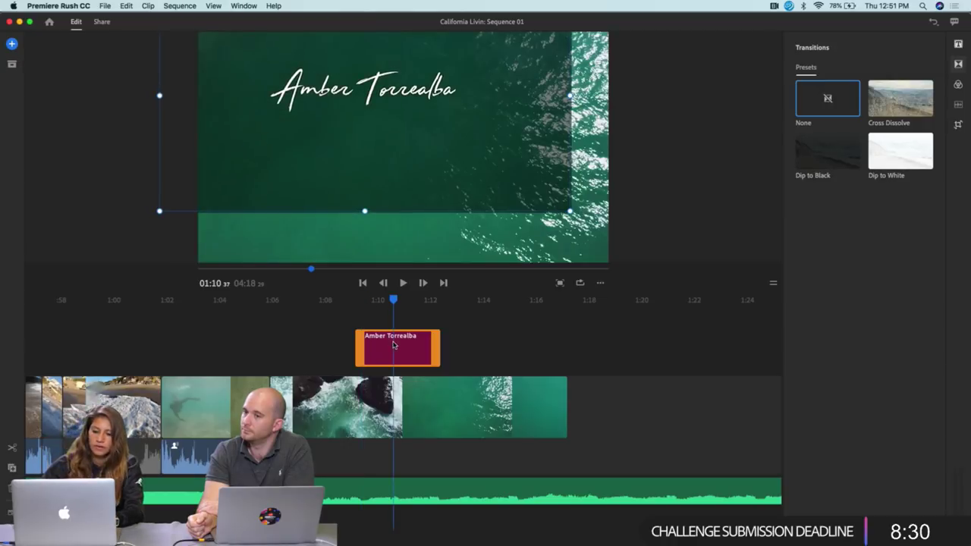
pyautogui.press('Delete')
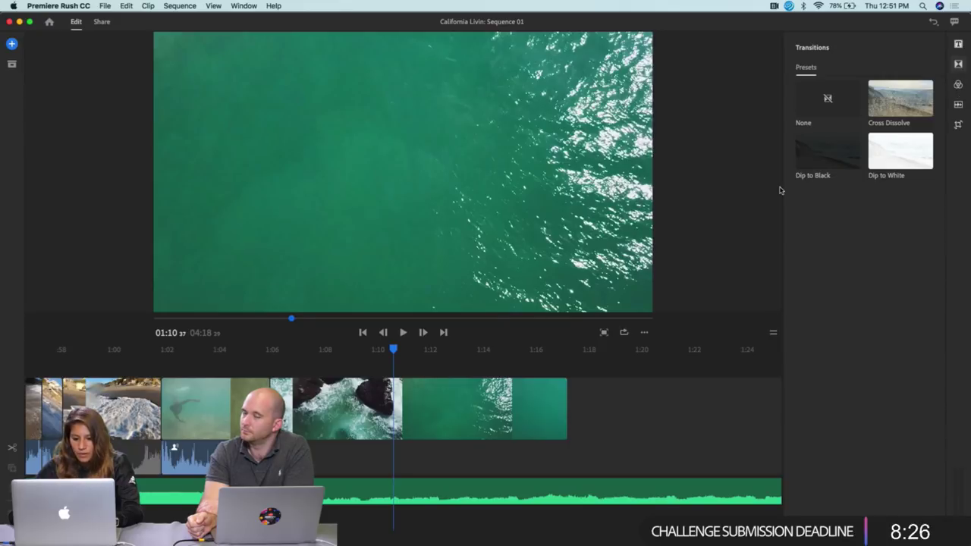
# Add a Basic Default Title above the ocean clip and shorten it.
pyautogui.click(440, 422)
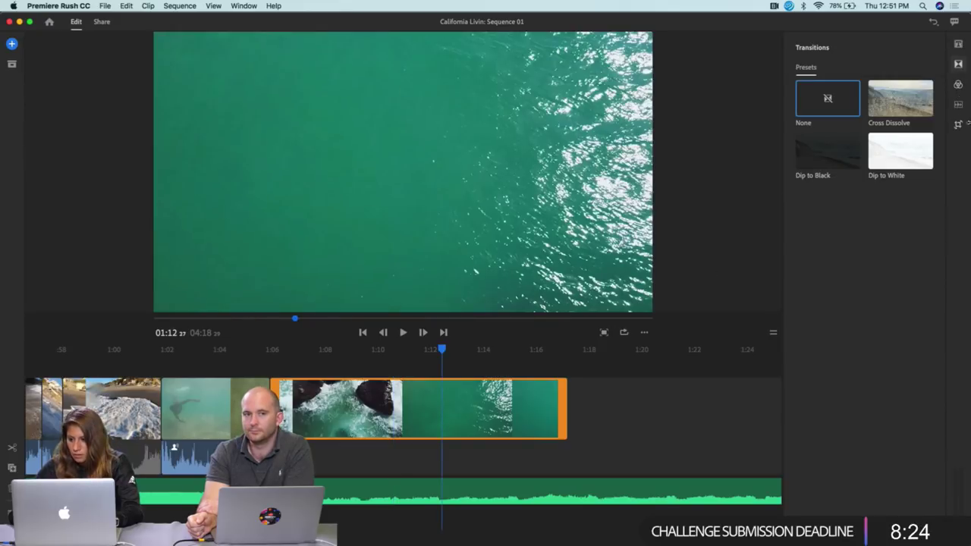
pyautogui.click(961, 106)
pyautogui.click(961, 48)
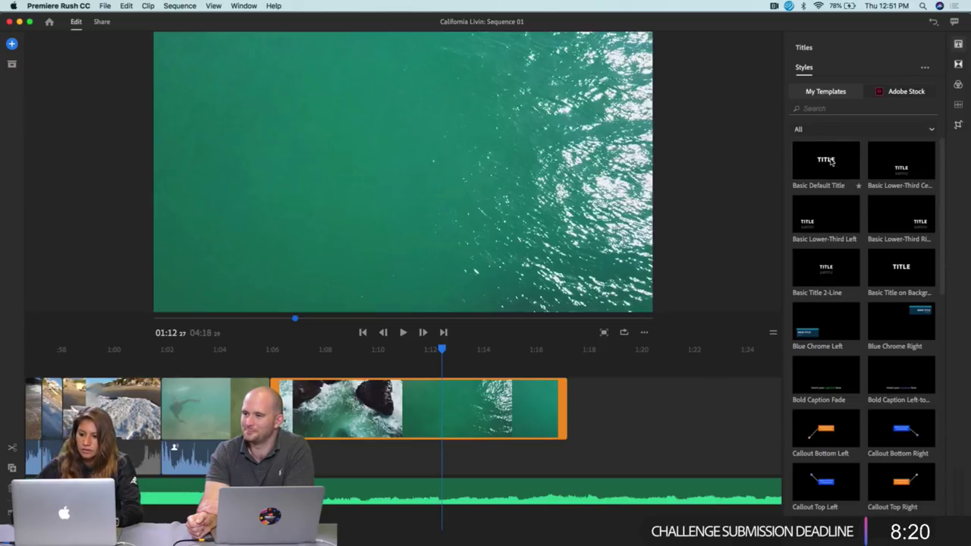
pyautogui.moveTo(831, 161); pyautogui.dragTo(345, 375)
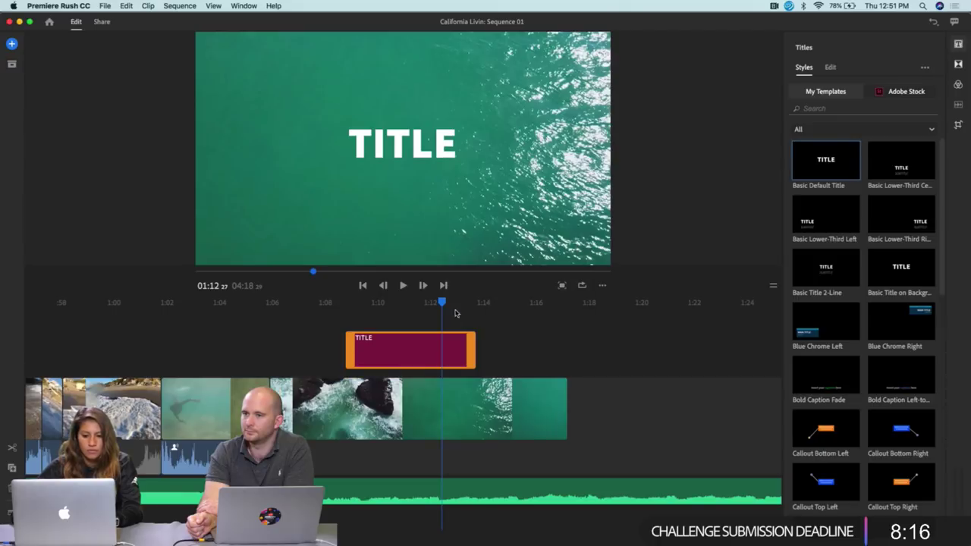
pyautogui.moveTo(470, 349); pyautogui.dragTo(415, 349)
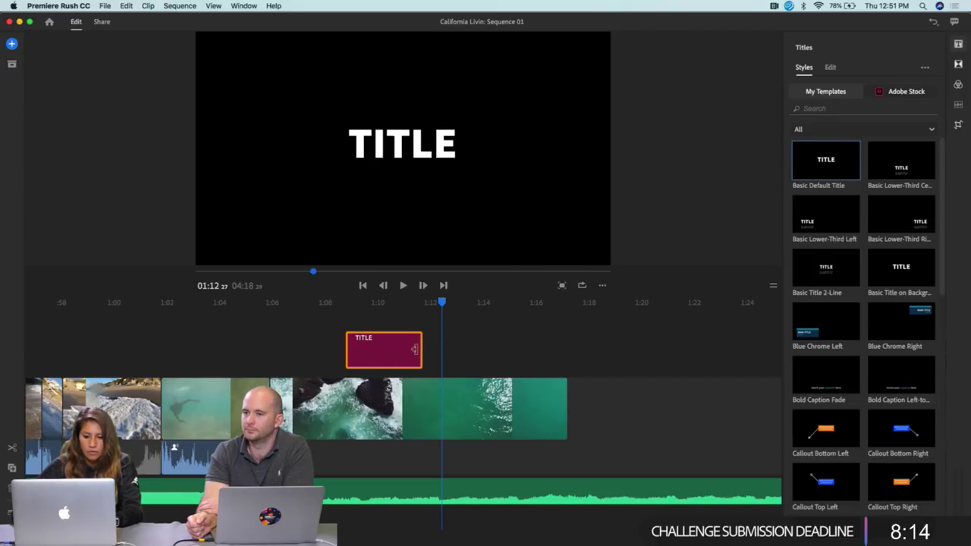
# Move the TITLE text to the upper left and back to centre, then delete the clip.
pyautogui.click(388, 309)
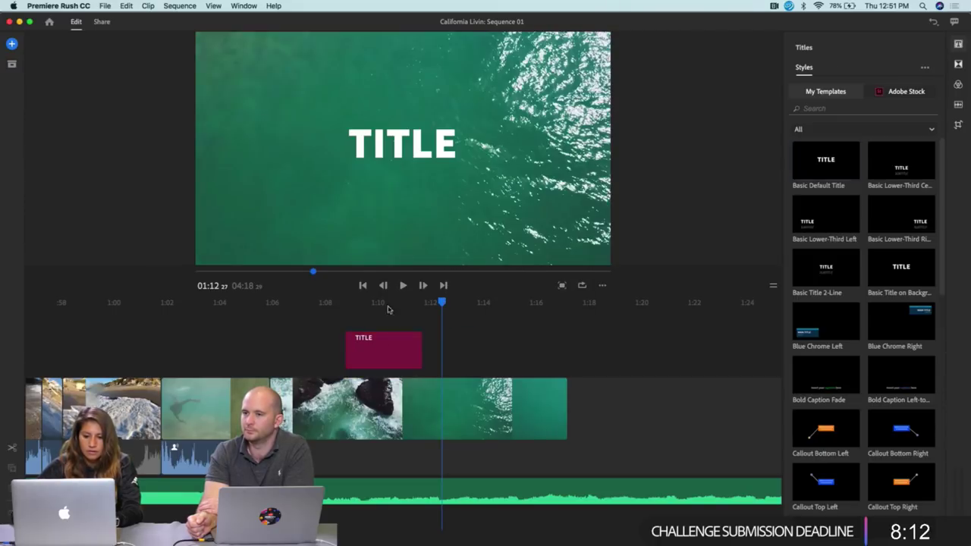
pyautogui.click(384, 307)
pyautogui.click(392, 149)
pyautogui.moveTo(392, 164); pyautogui.dragTo(293, 81)
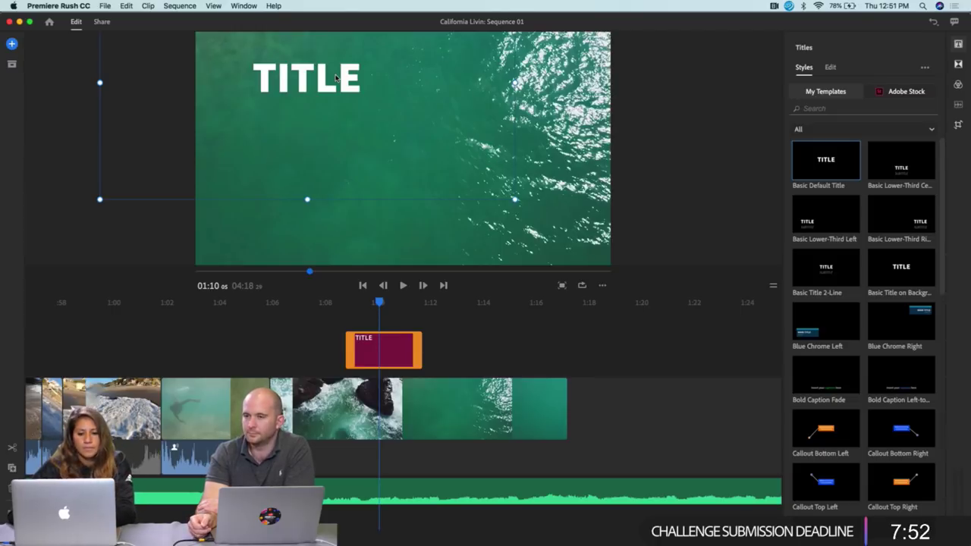
pyautogui.moveTo(349, 78); pyautogui.dragTo(478, 155)
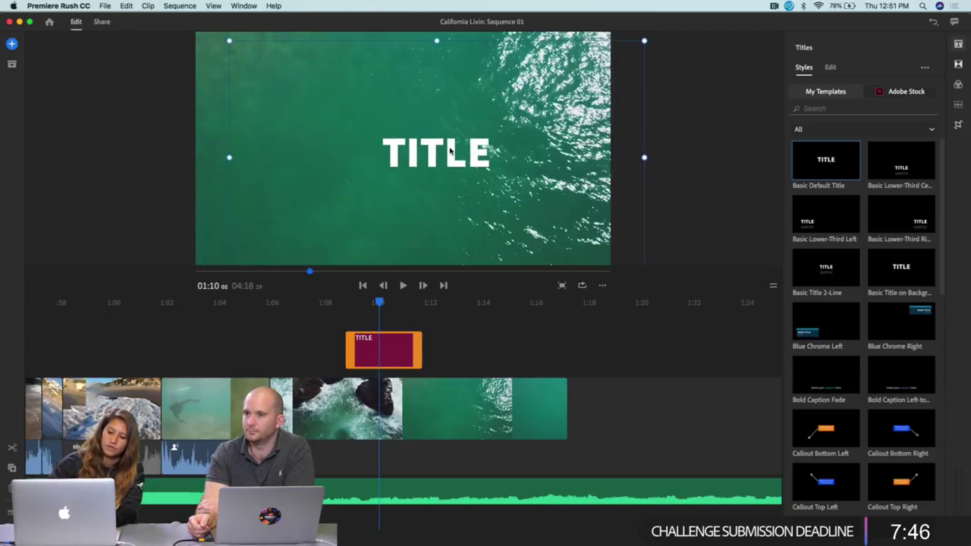
pyautogui.click(393, 337)
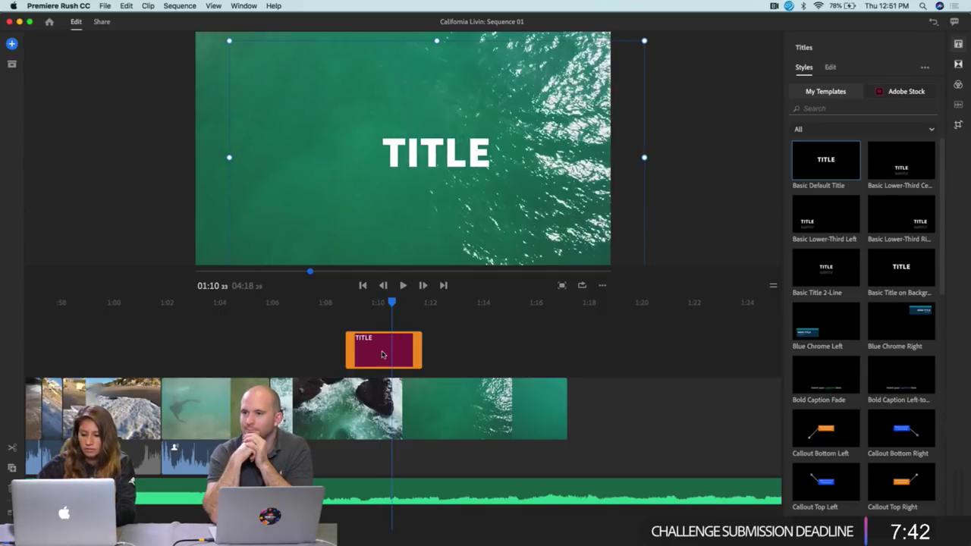
pyautogui.press('Delete')
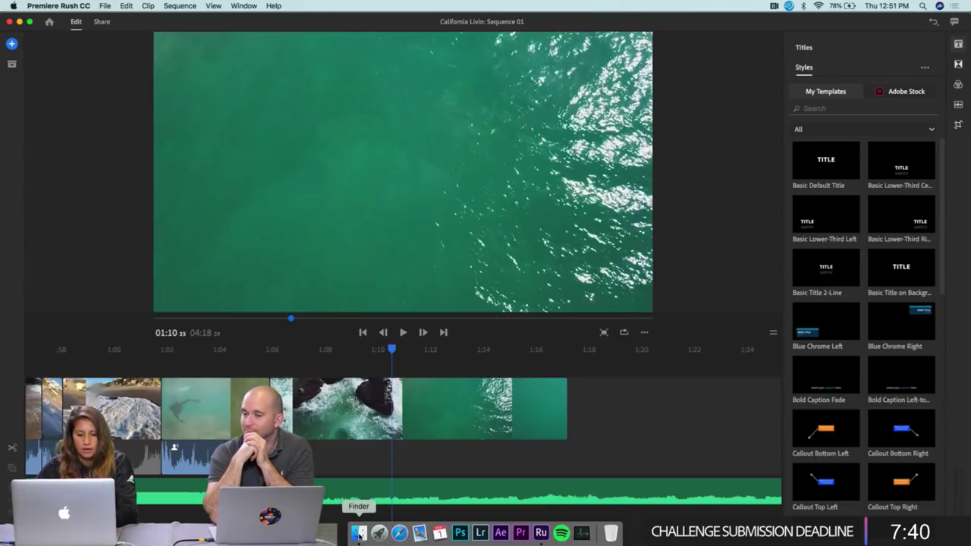
# In Finder, navigate to 2018.3 > California Life > Premiere Rush Video.
pyautogui.click(358, 540)
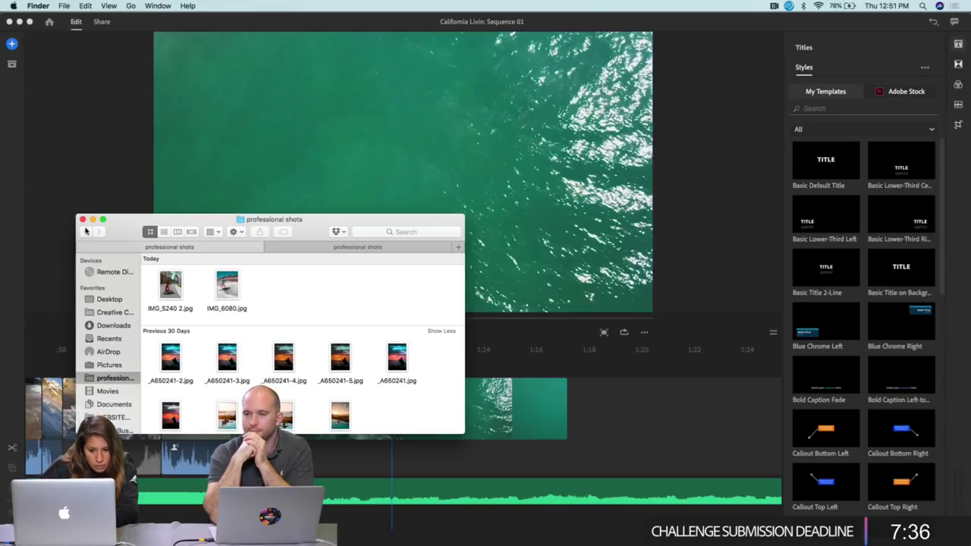
pyautogui.click(99, 299)
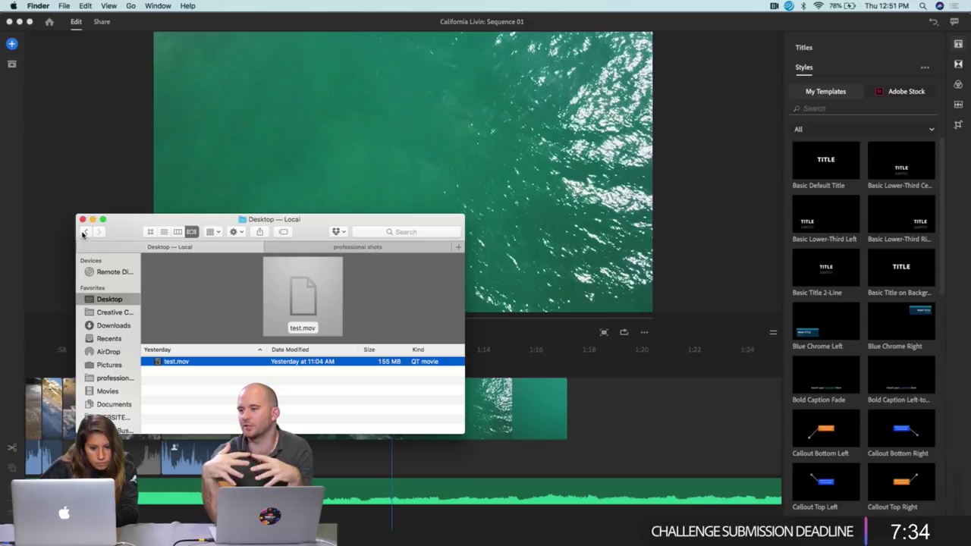
pyautogui.click(82, 220)
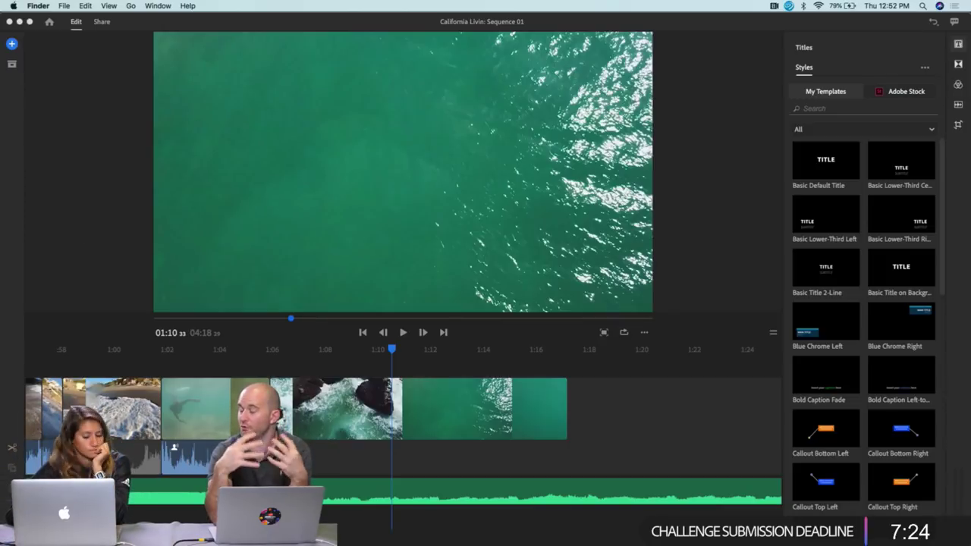
pyautogui.click(358, 534)
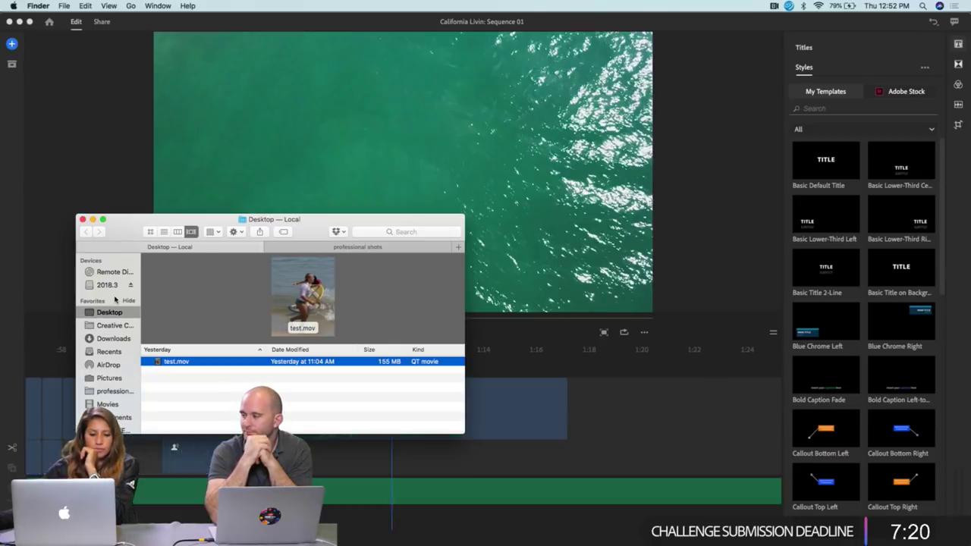
pyautogui.click(107, 286)
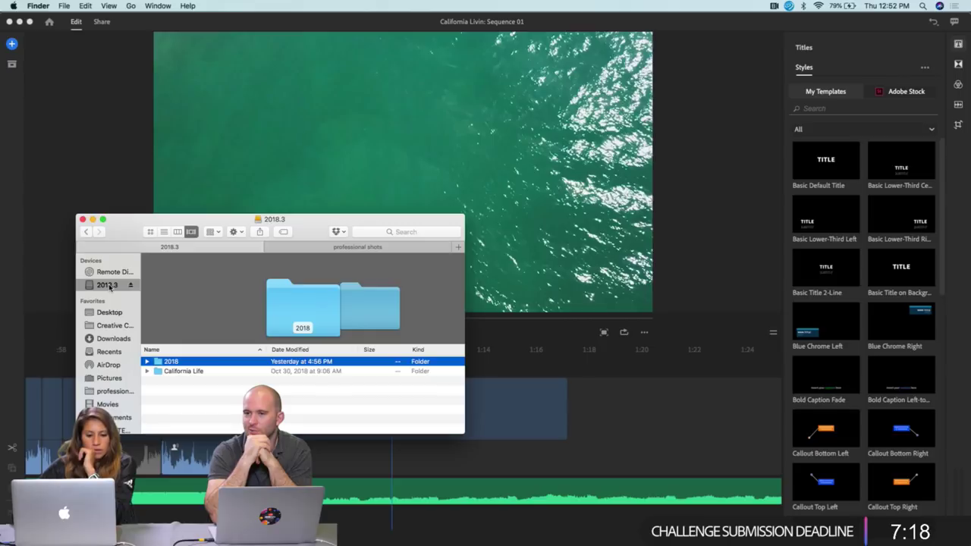
pyautogui.doubleClick(189, 372)
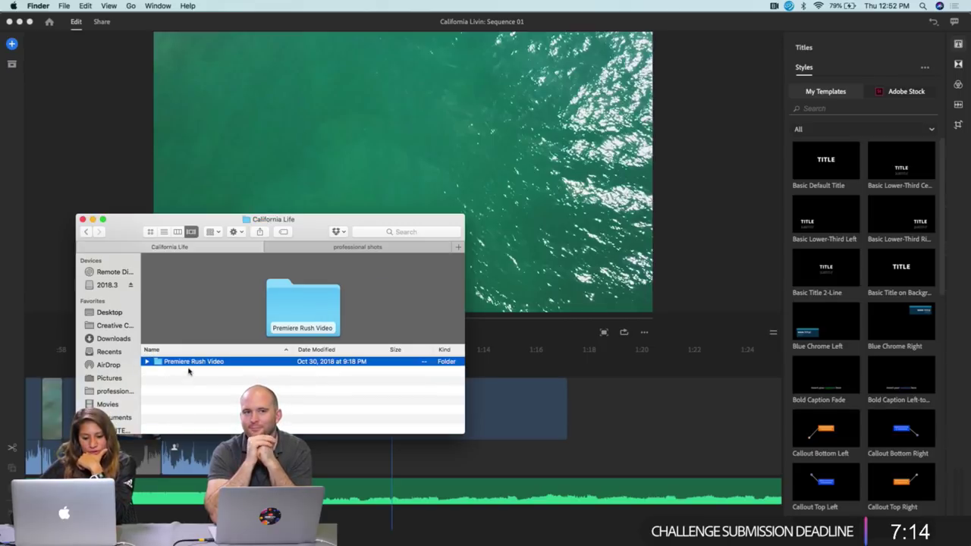
pyautogui.doubleClick(189, 362)
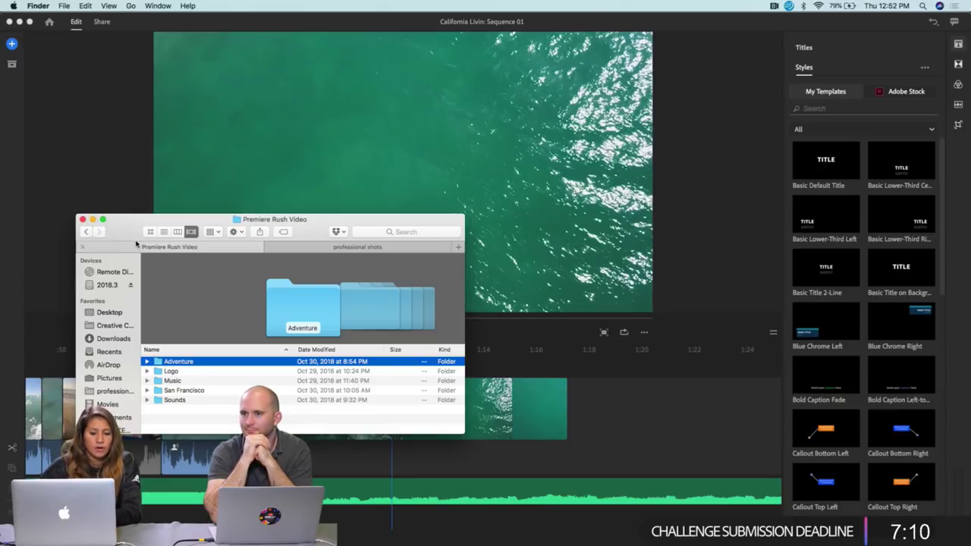
# Open the Logo folder and drag the white logo PNG onto the Rush timeline.
pyautogui.moveTo(129, 227); pyautogui.dragTo(232, 141)
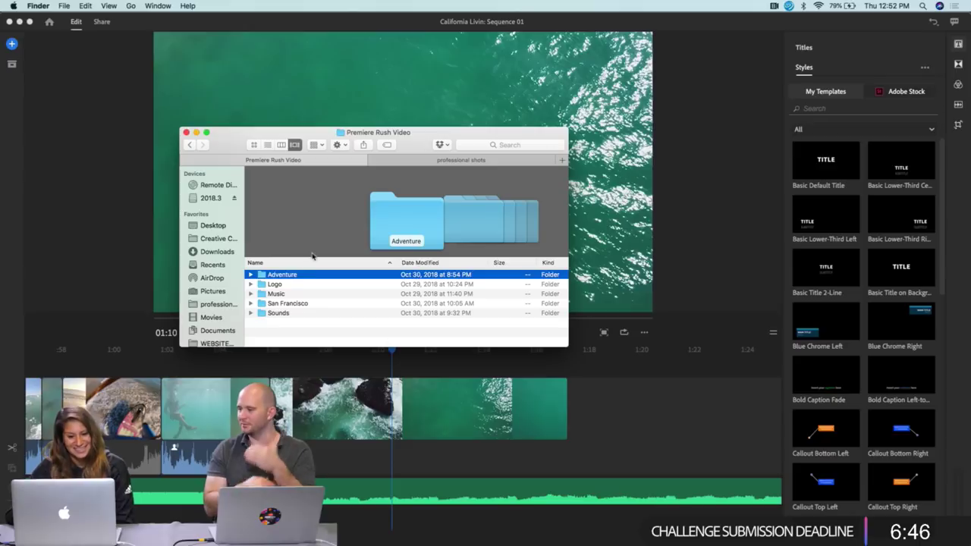
pyautogui.doubleClick(283, 287)
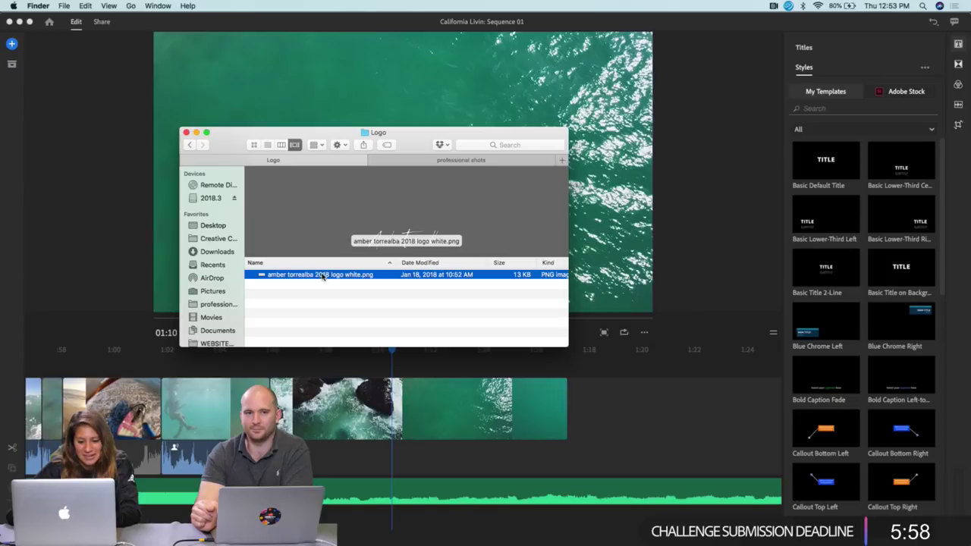
pyautogui.moveTo(320, 276); pyautogui.dragTo(346, 362)
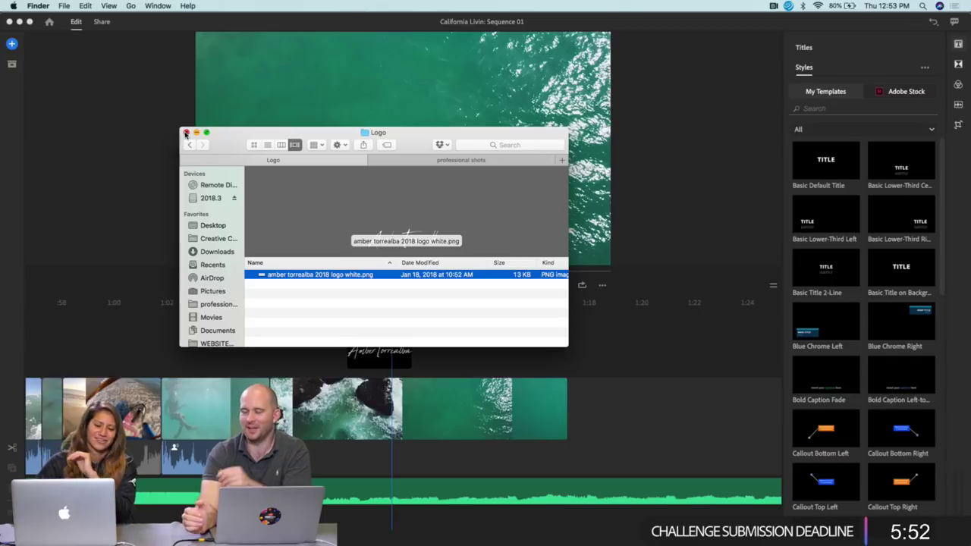
# Close the Finder window and trim the logo clip's right edge to shorten it.
pyautogui.click(186, 133)
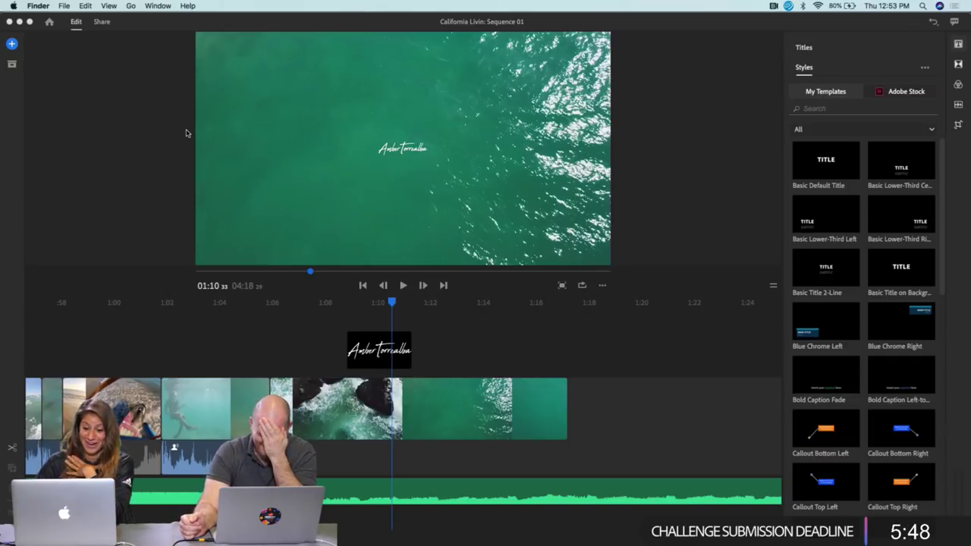
pyautogui.click(398, 303)
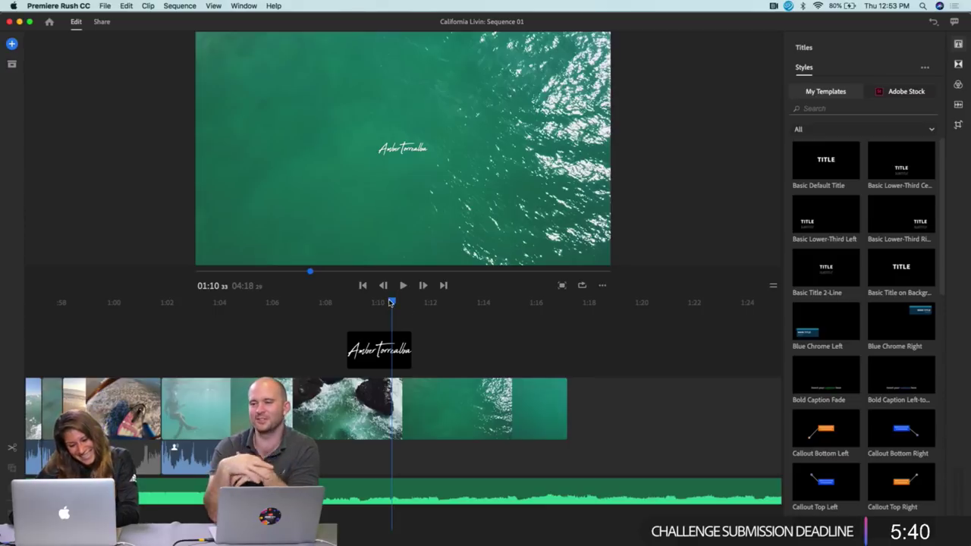
pyautogui.moveTo(391, 303)
pyautogui.mouseDown()
pyautogui.moveTo(356, 303)
pyautogui.moveTo(404, 303)
pyautogui.mouseUp()
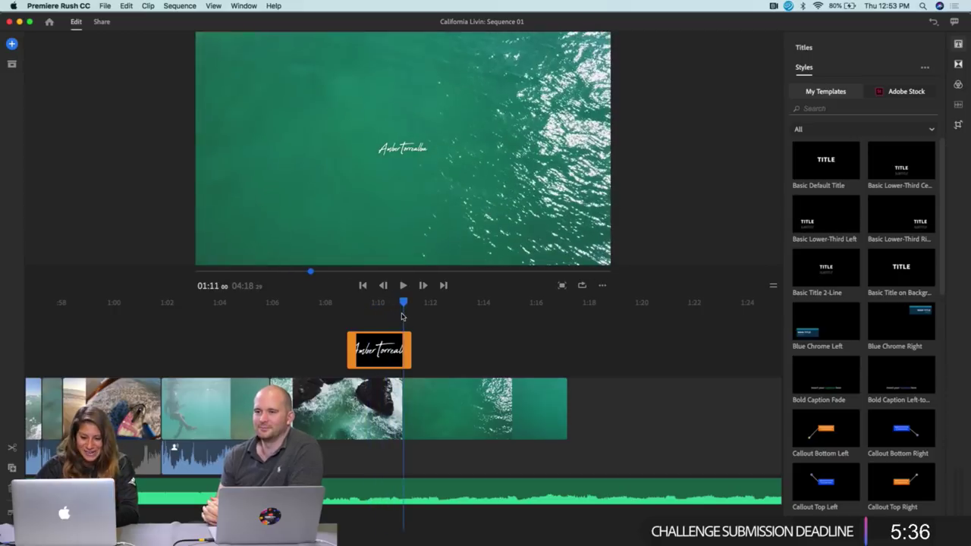
pyautogui.moveTo(408, 349); pyautogui.dragTo(384, 350)
pyautogui.moveTo(403, 303); pyautogui.dragTo(363, 317)
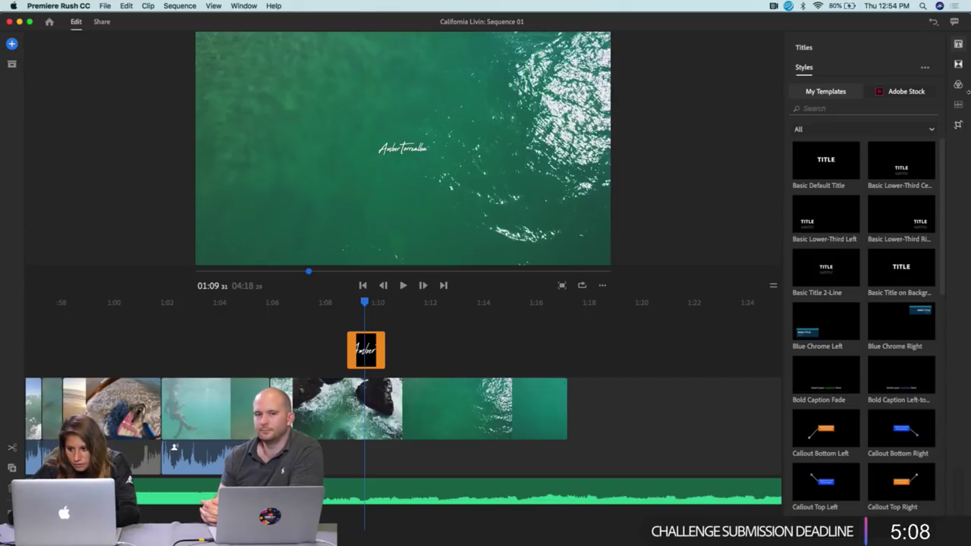
pyautogui.click(959, 125)
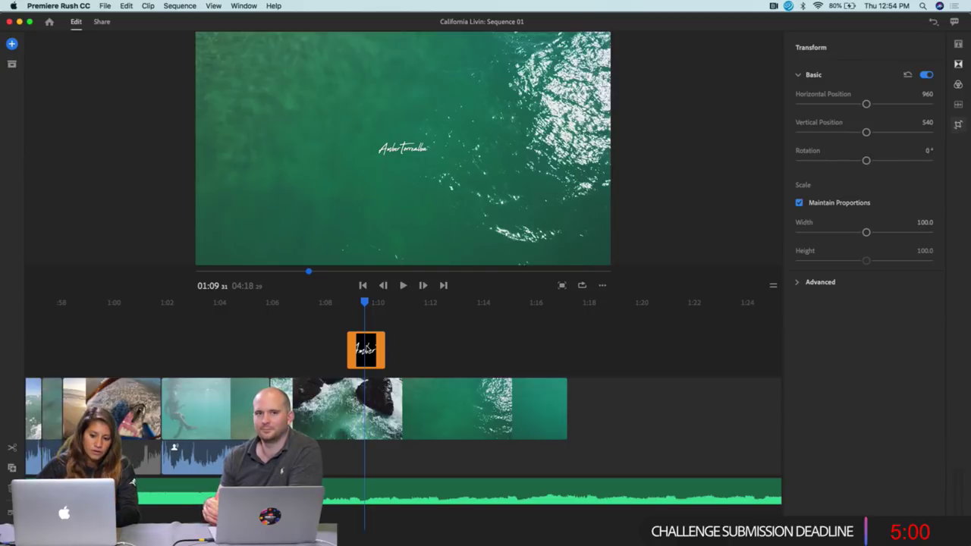
# Scale the logo in the monitor up to 200 width and height.
pyautogui.click(372, 390)
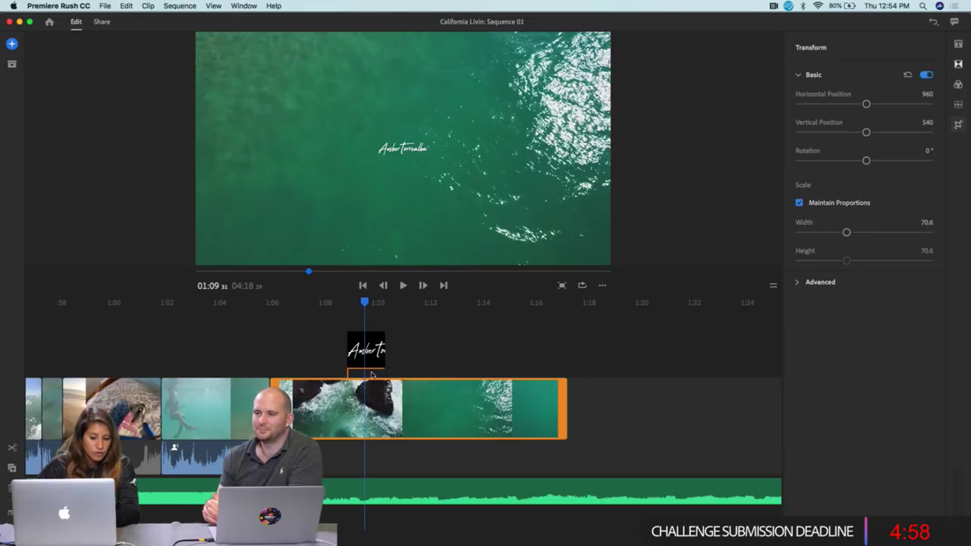
pyautogui.click(371, 351)
pyautogui.click(400, 157)
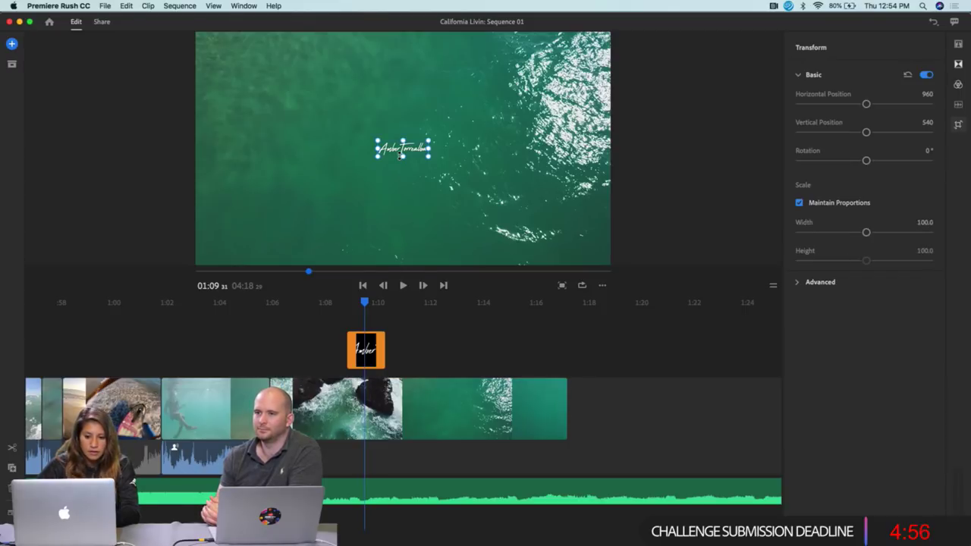
pyautogui.moveTo(376, 157); pyautogui.dragTo(404, 176)
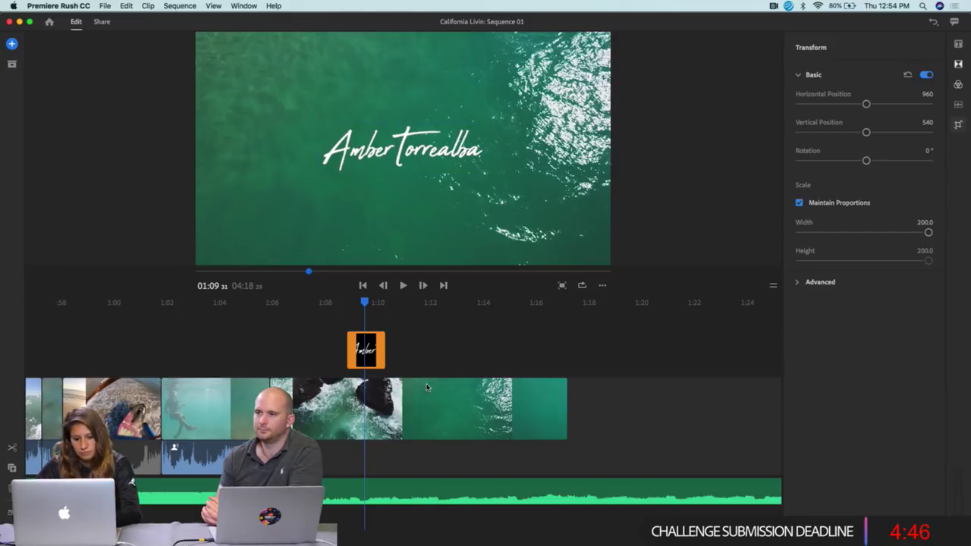
pyautogui.moveTo(369, 305); pyautogui.dragTo(341, 309)
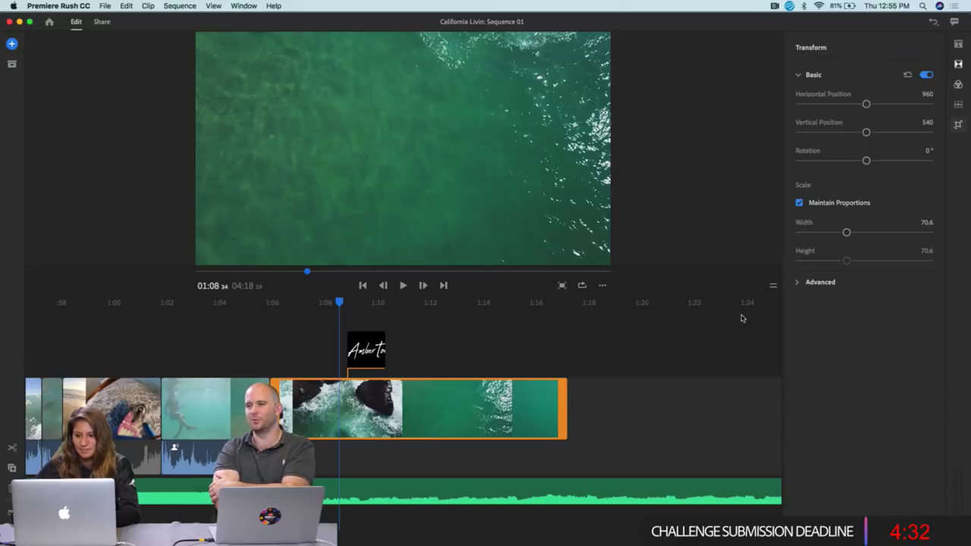
pyautogui.click(959, 64)
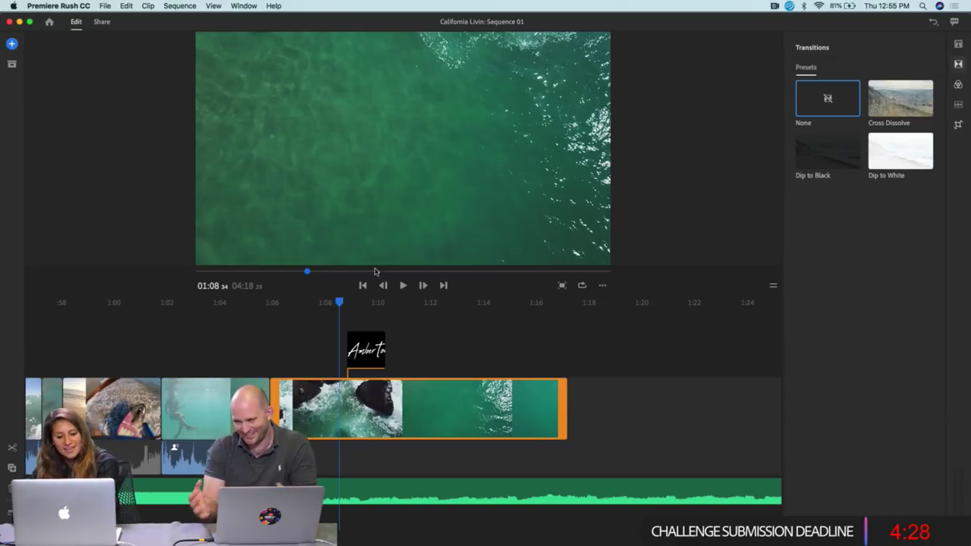
pyautogui.moveTo(342, 303); pyautogui.dragTo(365, 304)
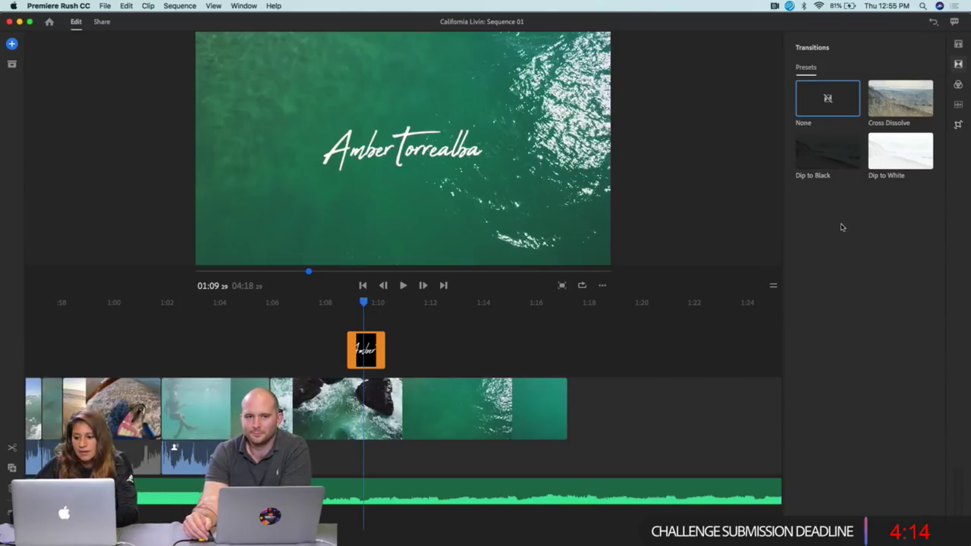
pyautogui.moveTo(899, 106)
pyautogui.mouseDown()
pyautogui.moveTo(458, 326)
pyautogui.moveTo(368, 355)
pyautogui.moveTo(374, 362)
pyautogui.mouseUp()
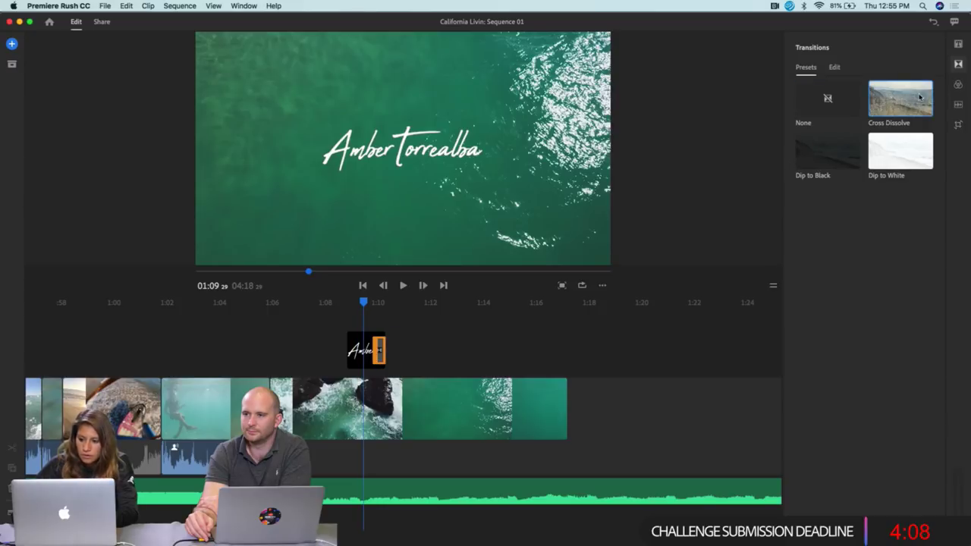
pyautogui.moveTo(920, 96)
pyautogui.mouseDown()
pyautogui.moveTo(379, 352)
pyautogui.moveTo(347, 349)
pyautogui.moveTo(356, 356)
pyautogui.mouseUp()
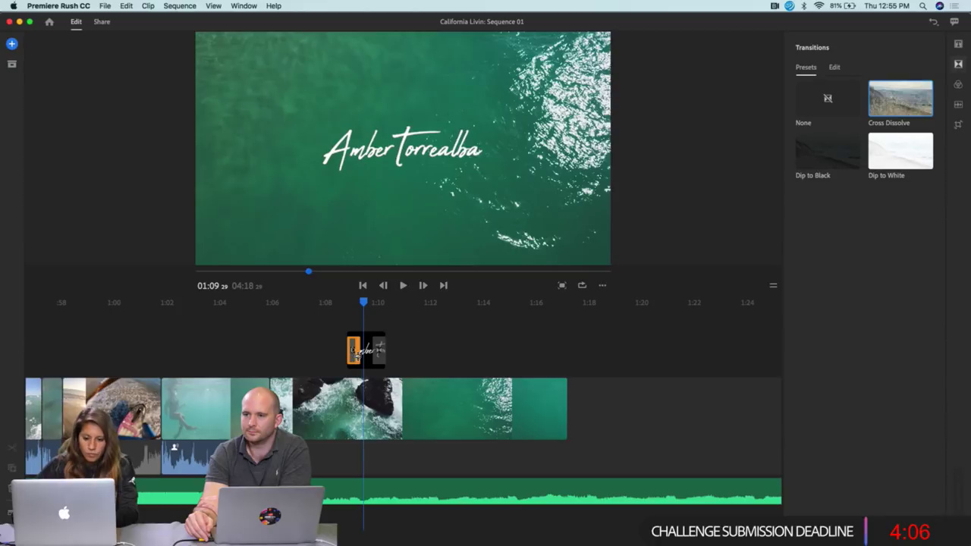
pyautogui.scroll(3, 364, 311)
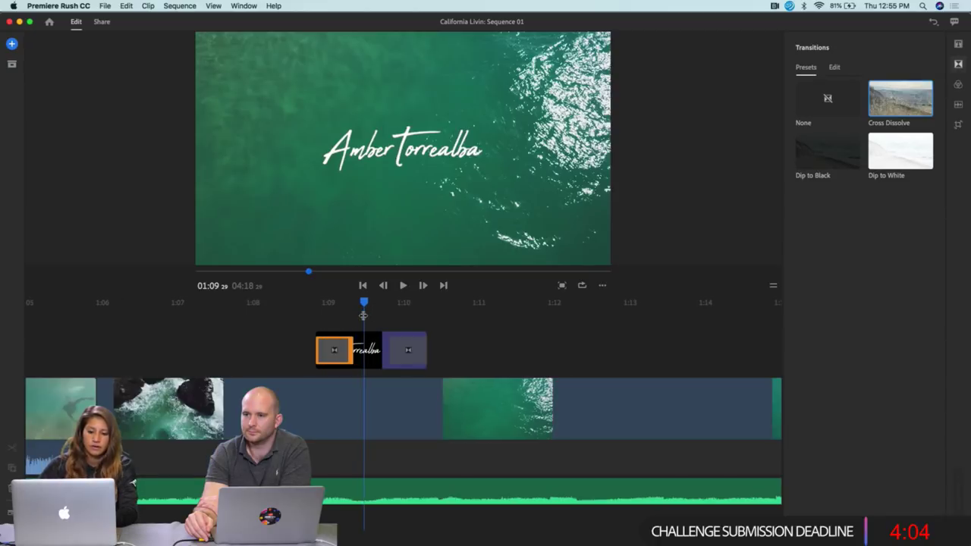
pyautogui.press('space')
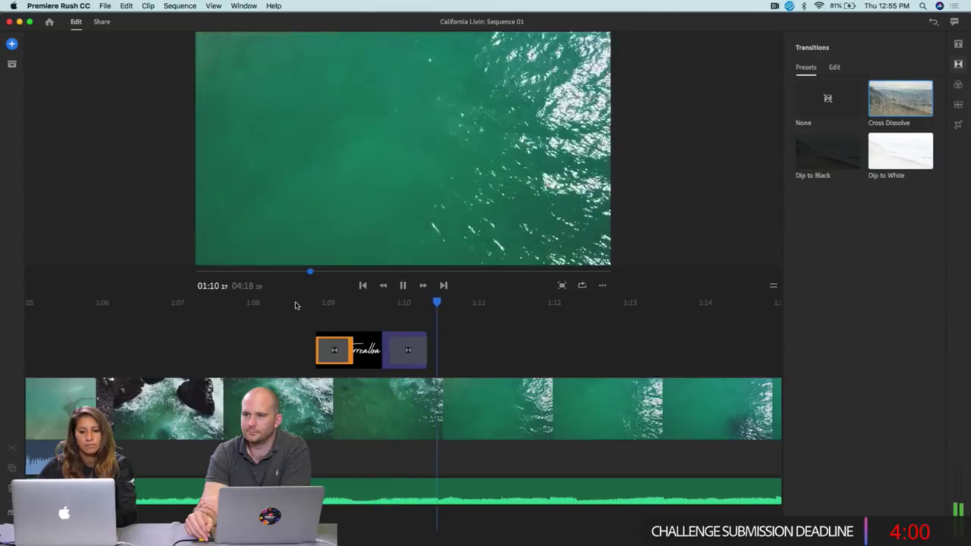
pyautogui.press('space')
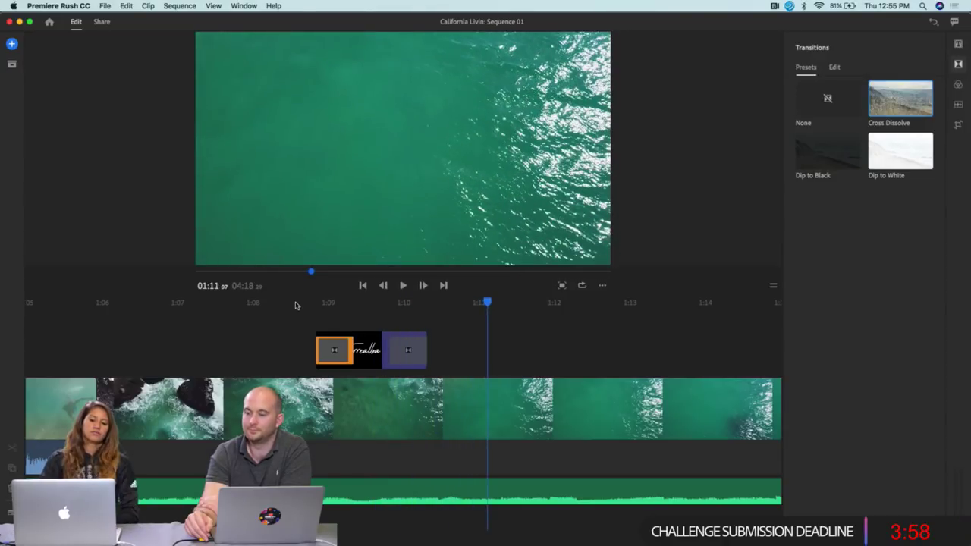
pyautogui.moveTo(488, 302); pyautogui.dragTo(256, 303)
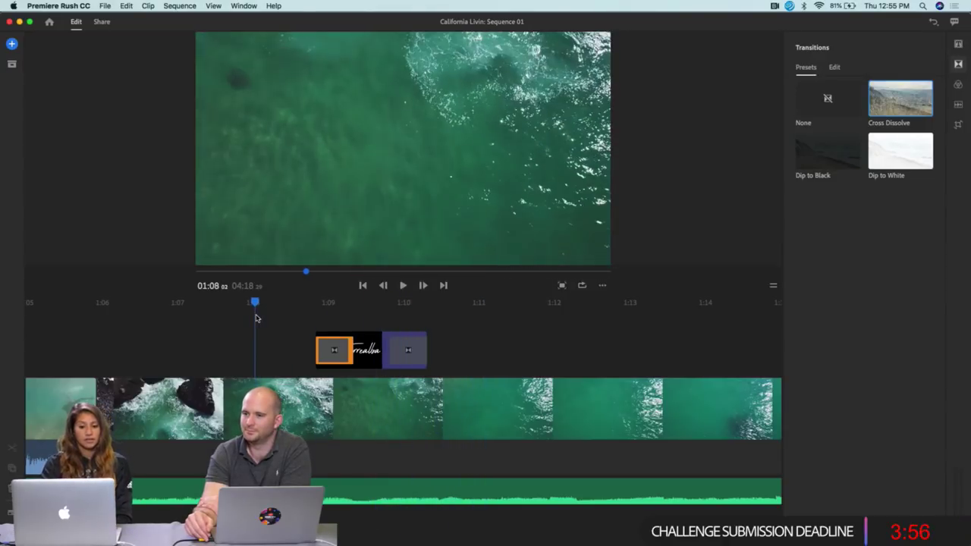
pyautogui.press('XF86AudioRaiseVolume')
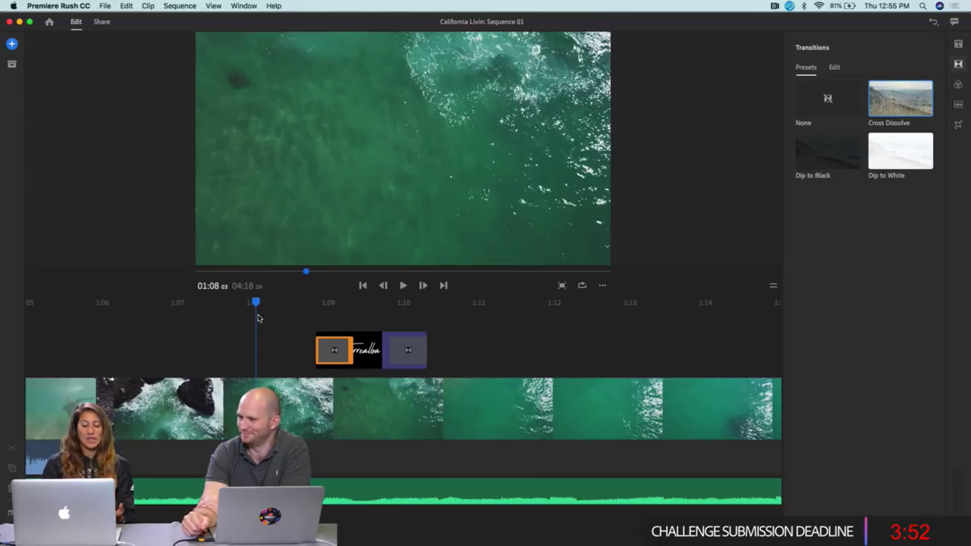
pyautogui.press('space')
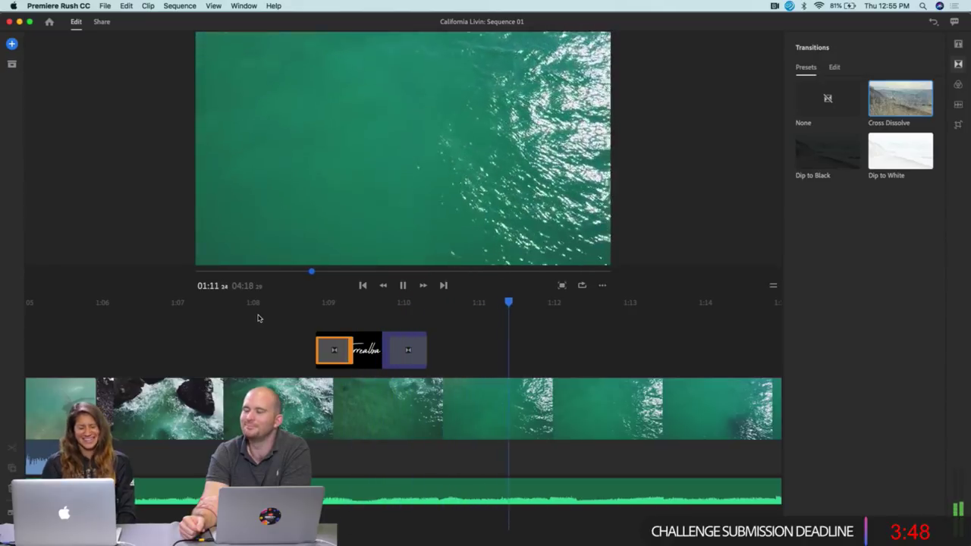
pyautogui.press('space')
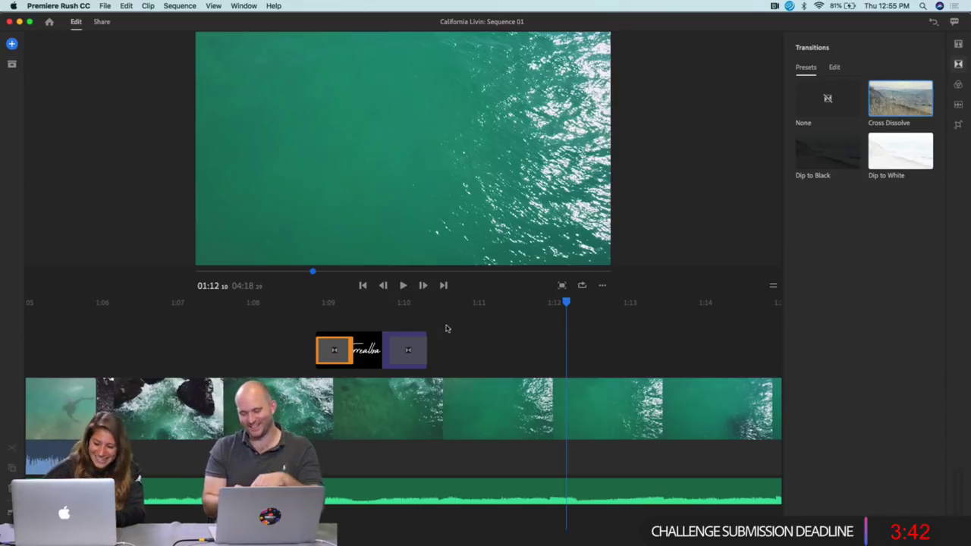
pyautogui.scroll(-3, 432, 383)
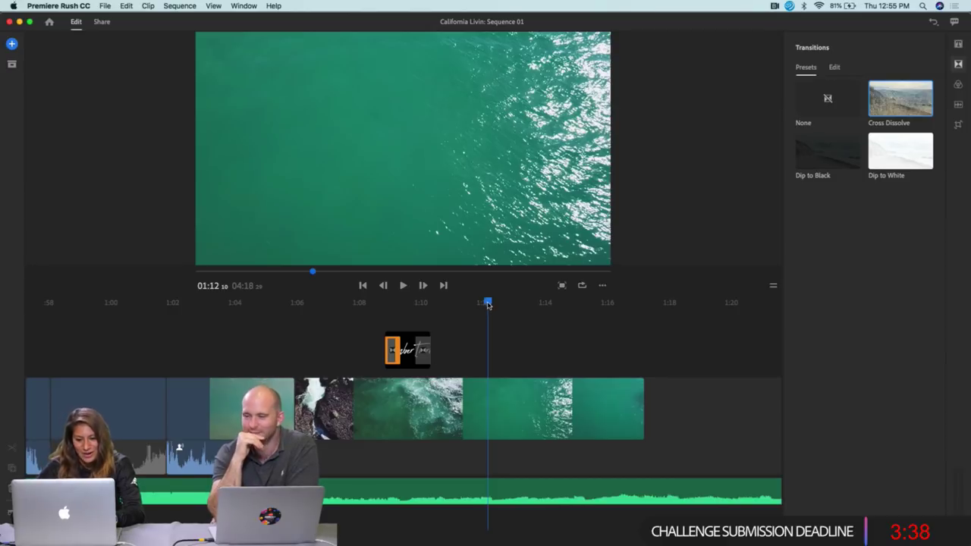
pyautogui.moveTo(488, 302); pyautogui.dragTo(325, 302)
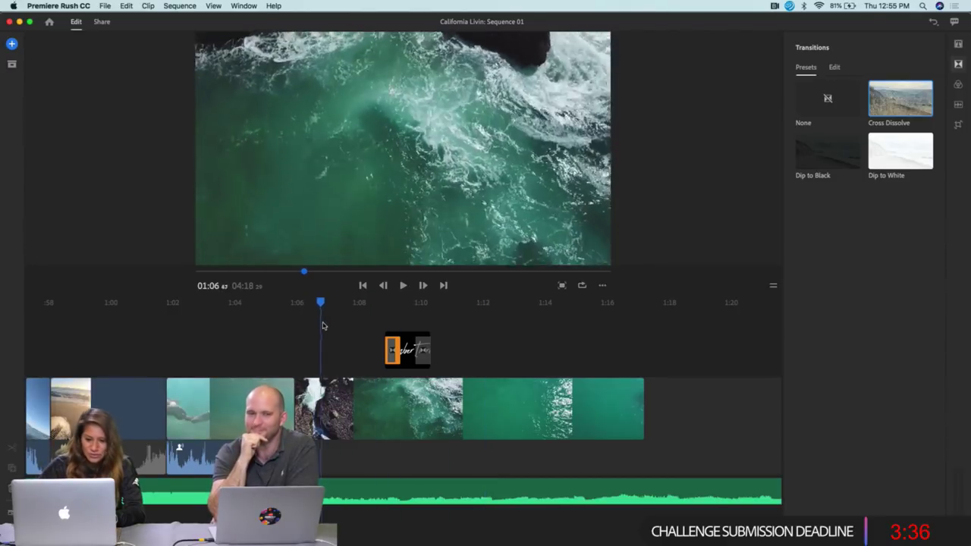
pyautogui.press('space')
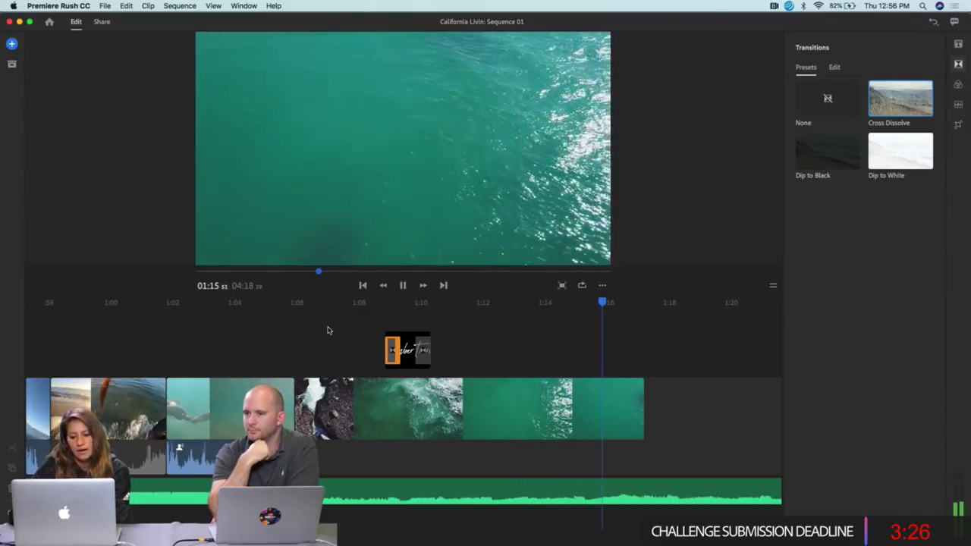
pyautogui.press('space')
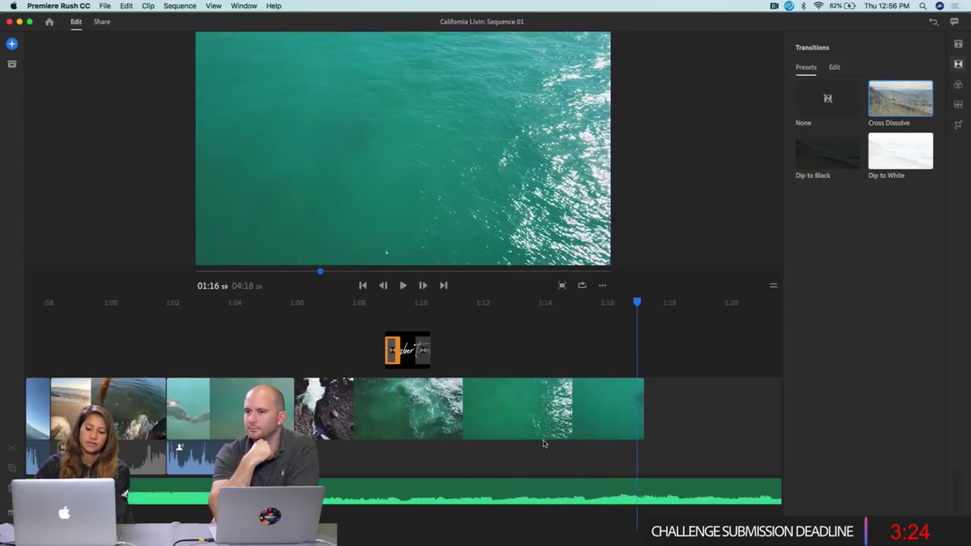
pyautogui.hscroll(1, 631, 437)
pyautogui.hscroll(5, 631, 437)
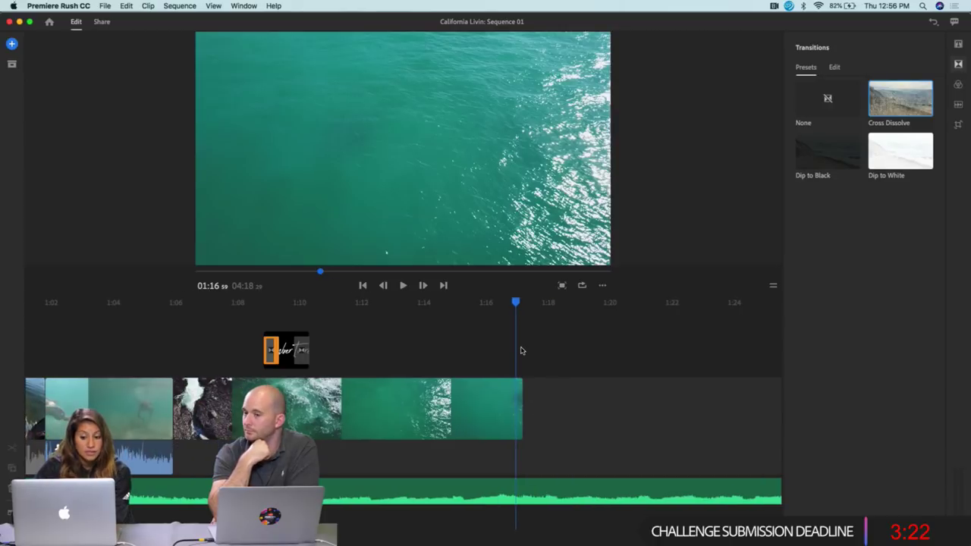
pyautogui.press('space')
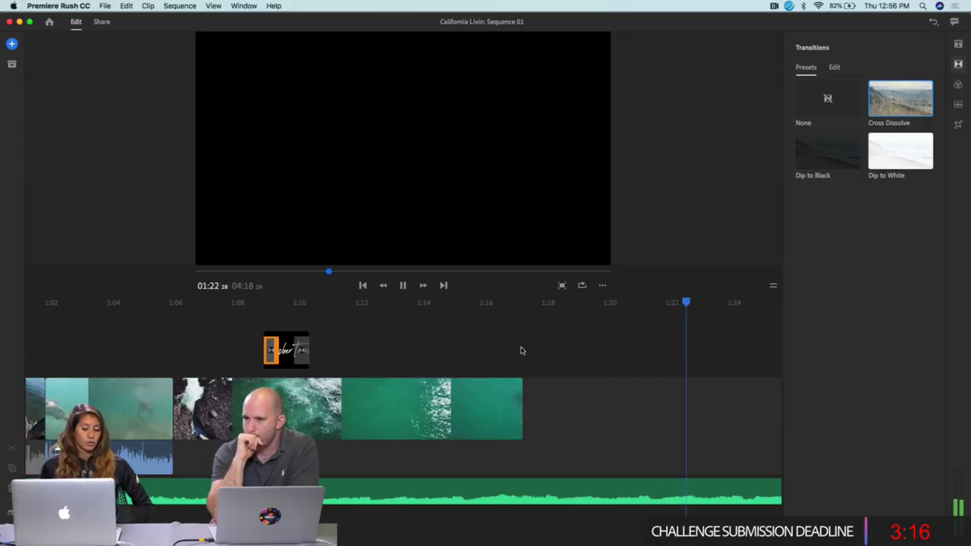
pyautogui.press('space')
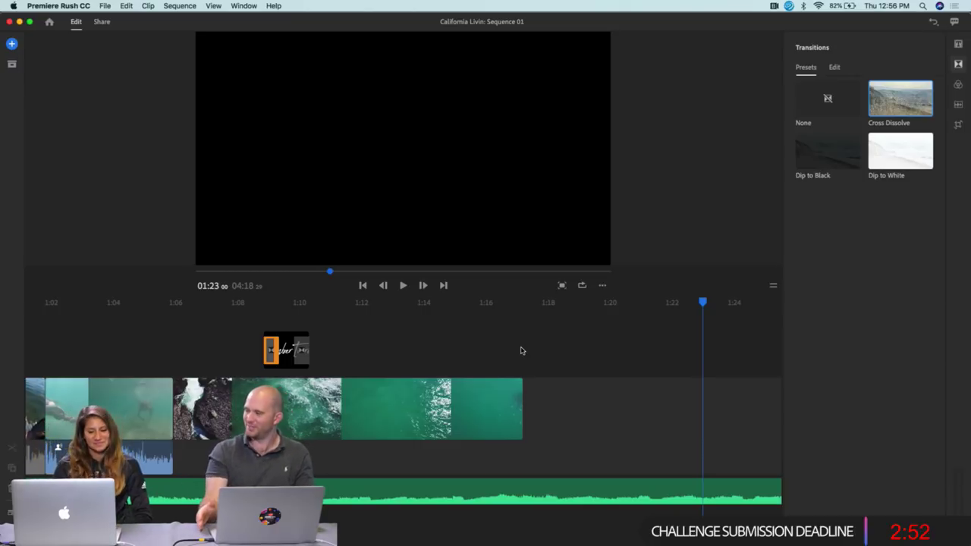
# Split the music where the footage ends and delete the overhang, leaving a 1:17 sequence.
pyautogui.click(534, 490)
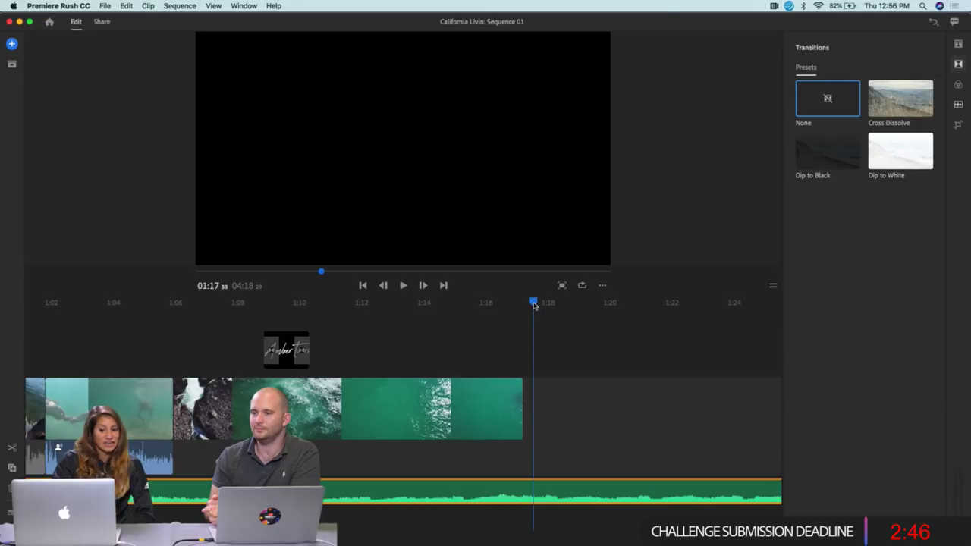
pyautogui.moveTo(533, 303); pyautogui.dragTo(523, 303)
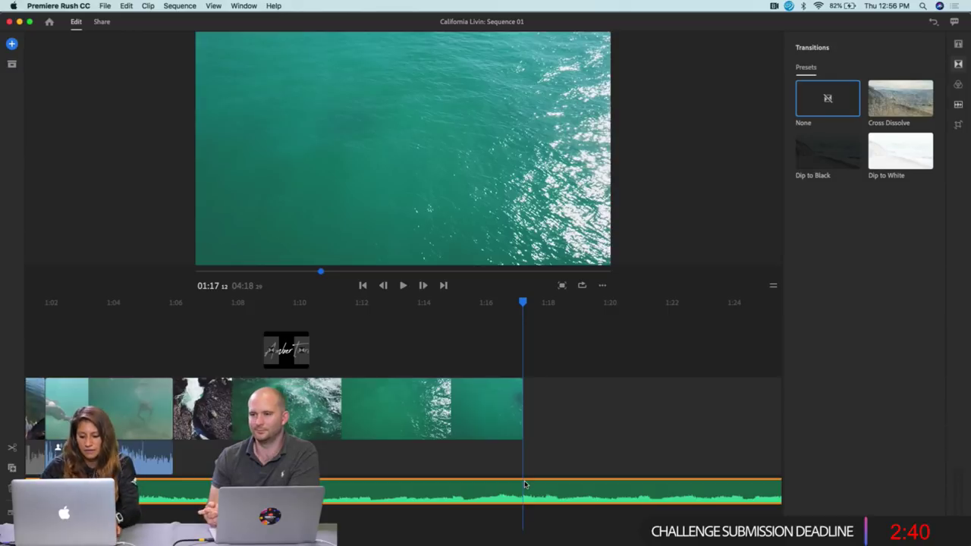
pyautogui.press('super+k')
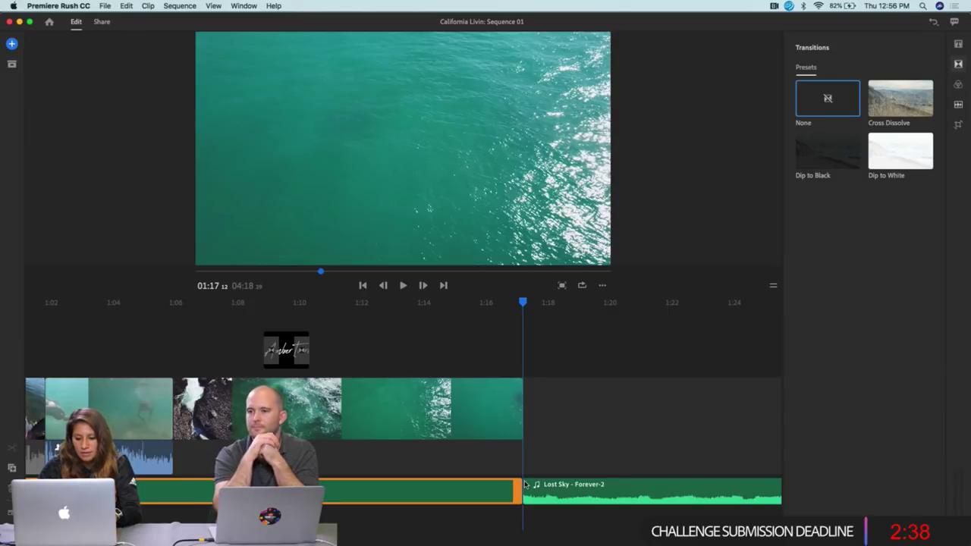
pyautogui.click(557, 490)
pyautogui.press('Delete')
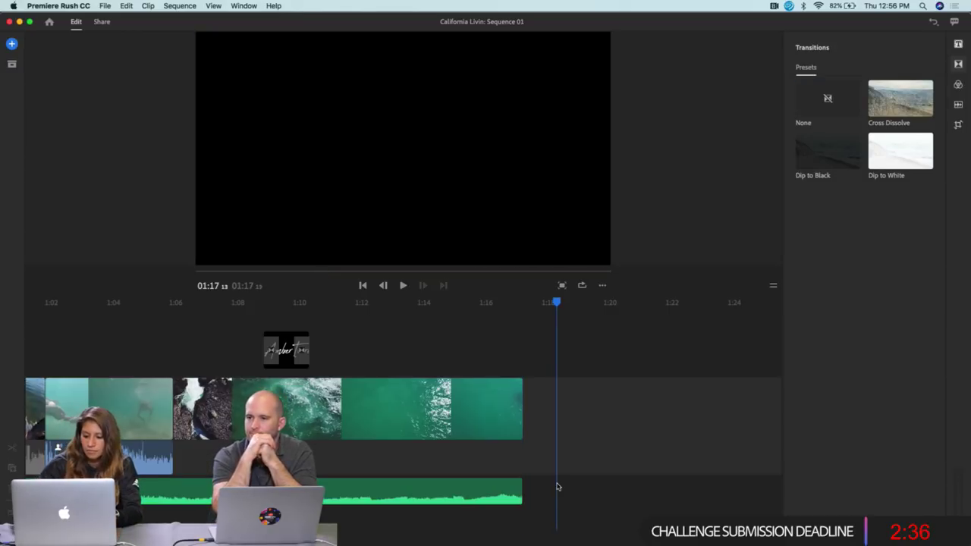
pyautogui.hscroll(-5, 558, 486)
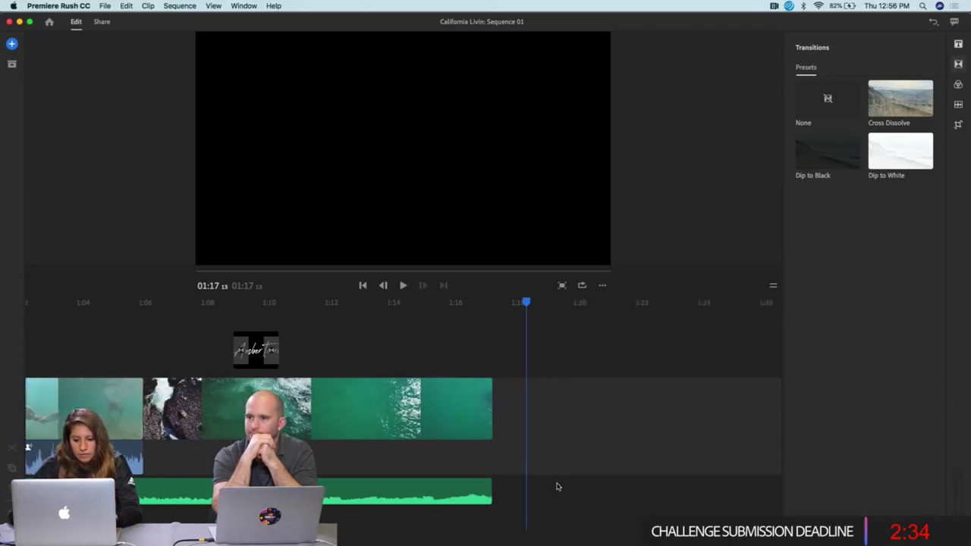
pyautogui.hscroll(-20, 558, 487)
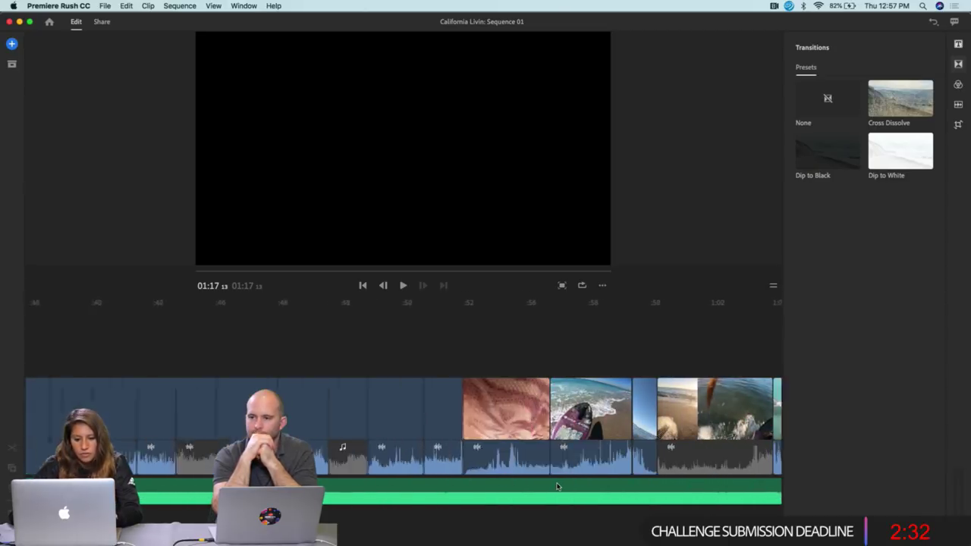
pyautogui.scroll(-10, 558, 486)
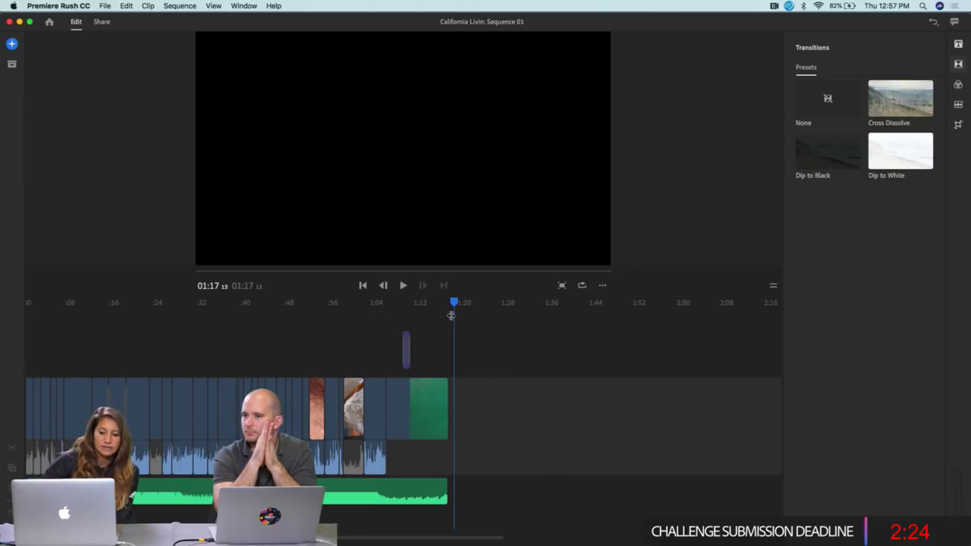
pyautogui.moveTo(456, 303); pyautogui.dragTo(357, 315)
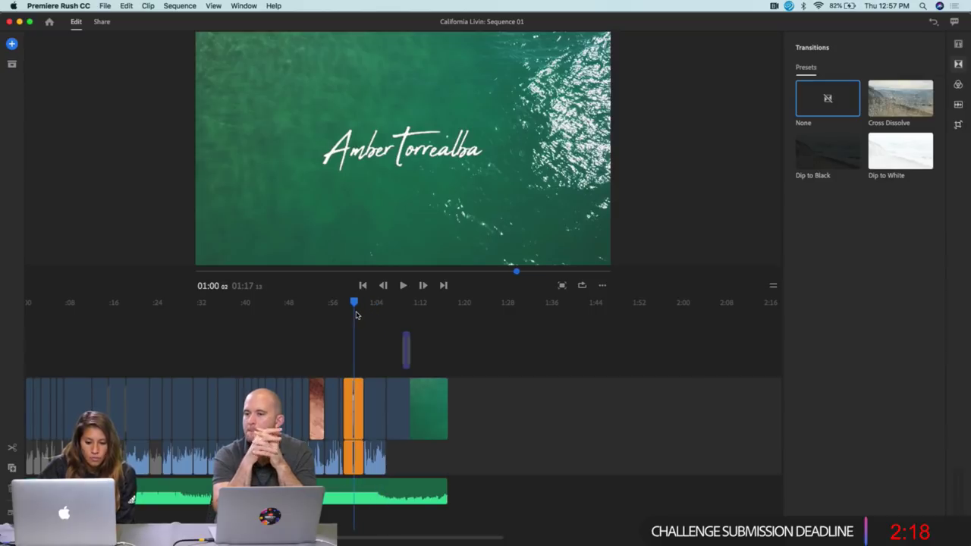
pyautogui.press('space')
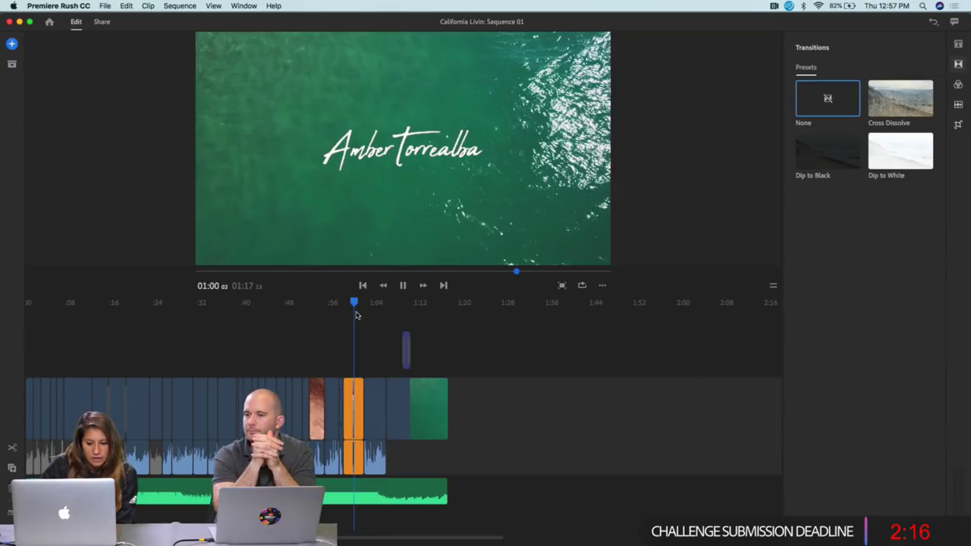
pyautogui.press('space')
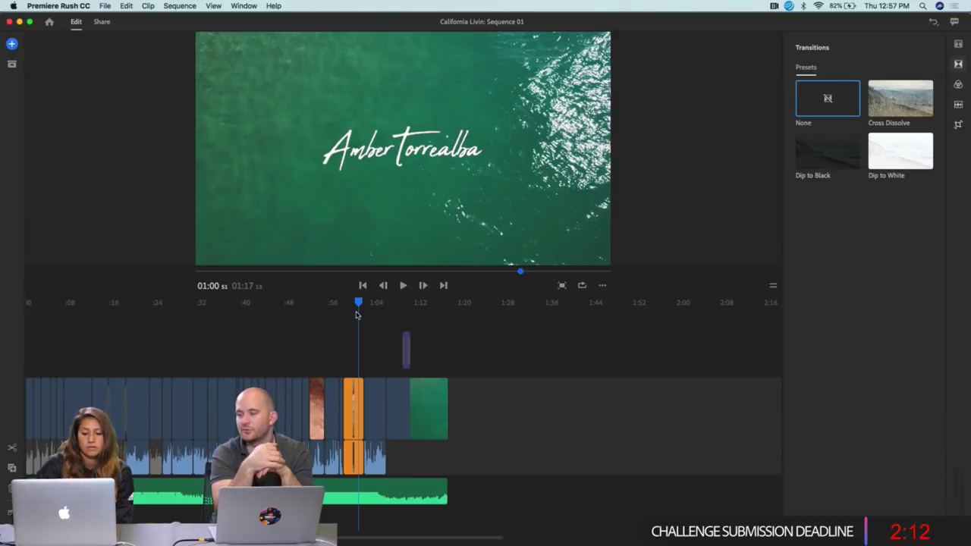
pyautogui.press('=')
pyautogui.press('=')
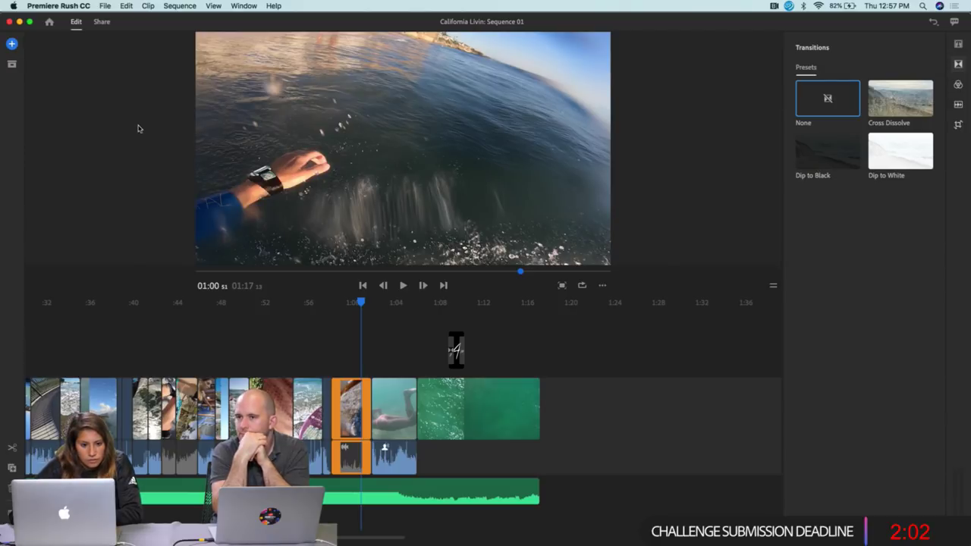
# On the Share page, enable YouTube, dismiss its sign-in window unsigned, and expand Advanced Settings.
pyautogui.click(106, 24)
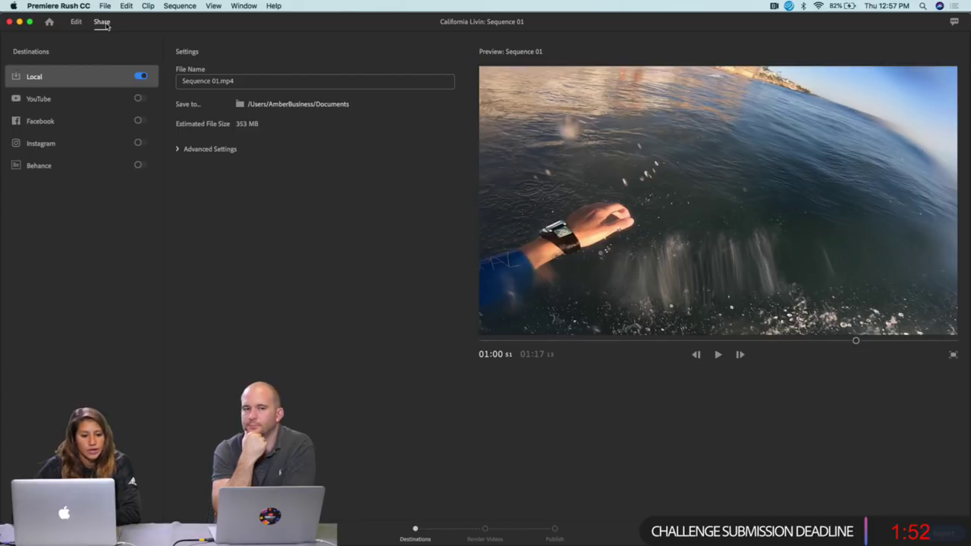
pyautogui.click(101, 99)
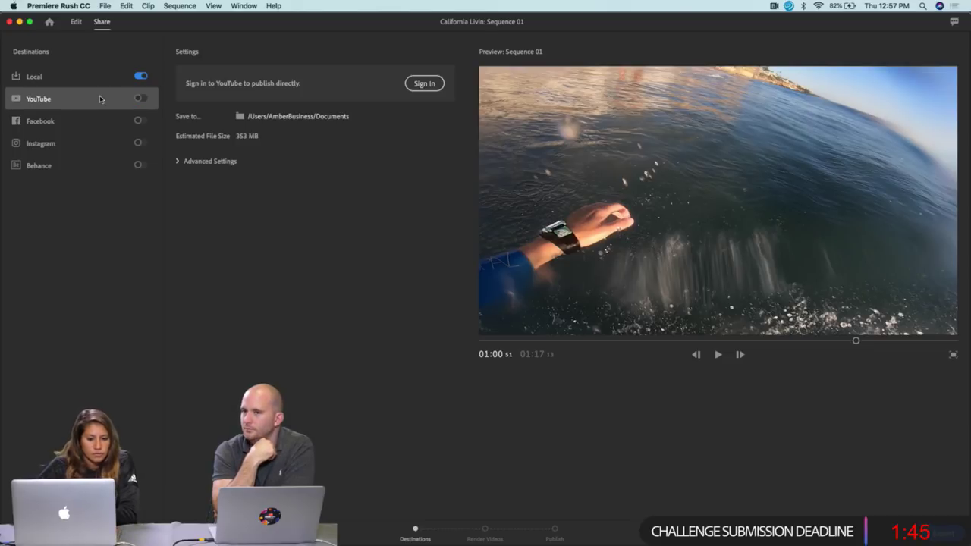
pyautogui.click(140, 98)
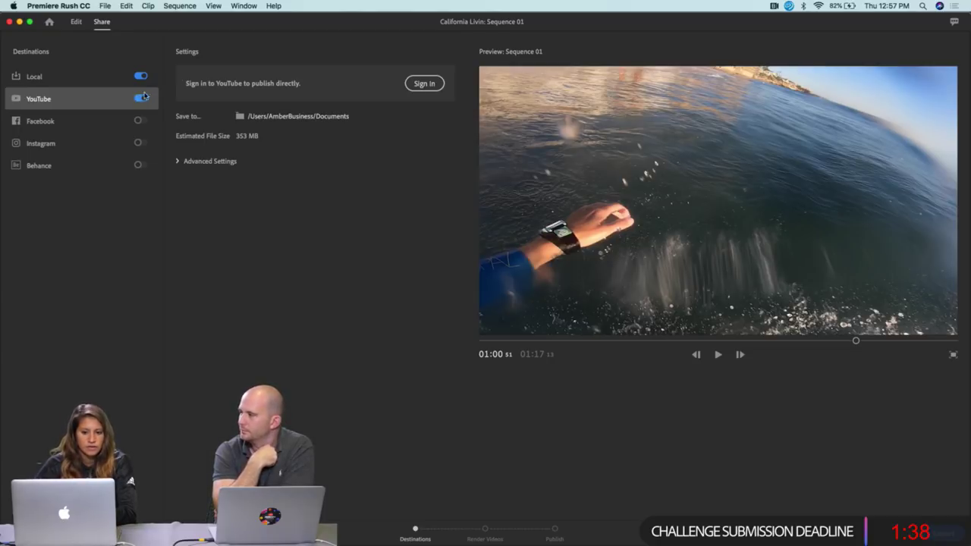
pyautogui.click(425, 84)
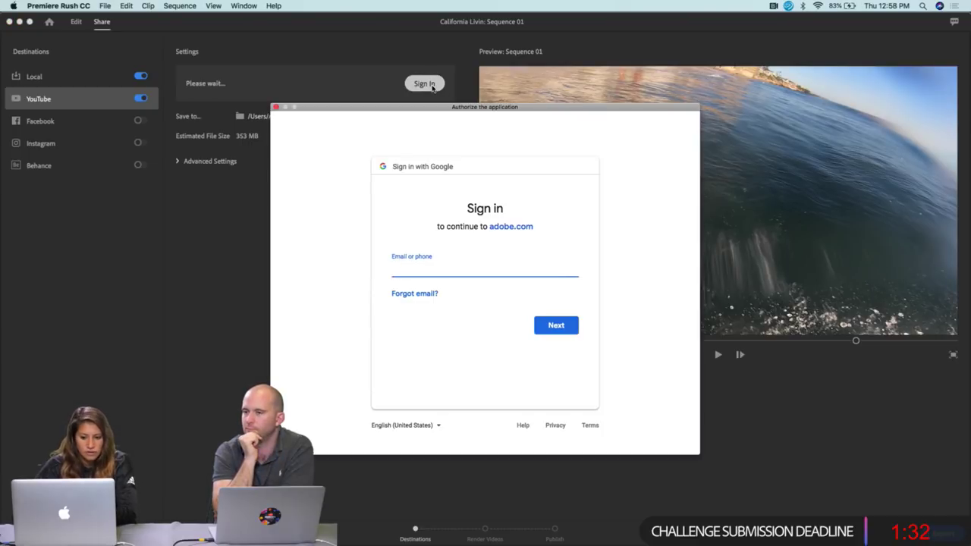
pyautogui.click(276, 108)
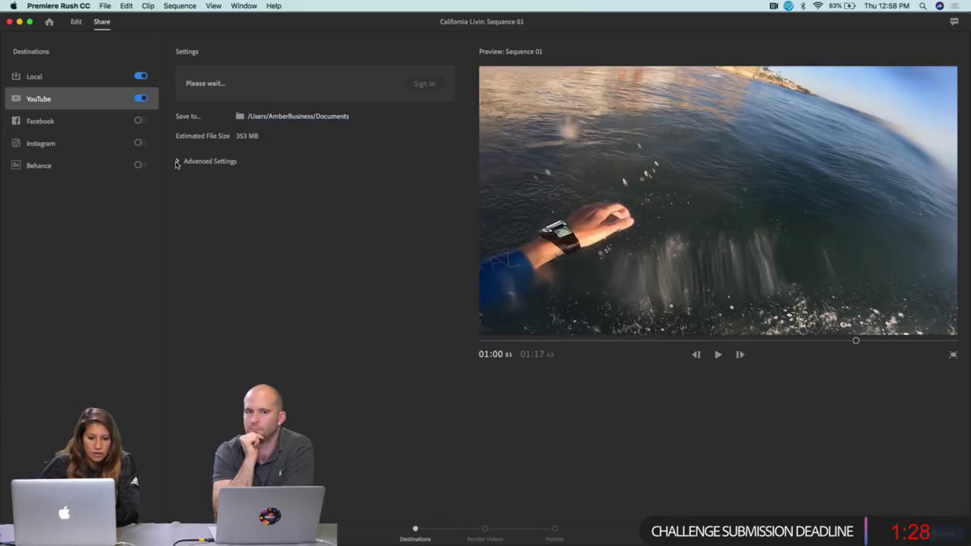
pyautogui.click(179, 161)
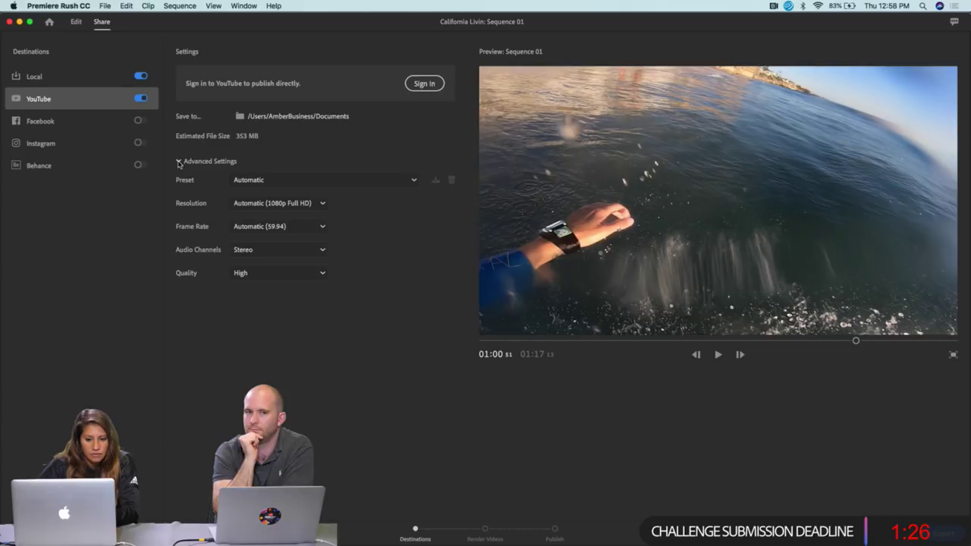
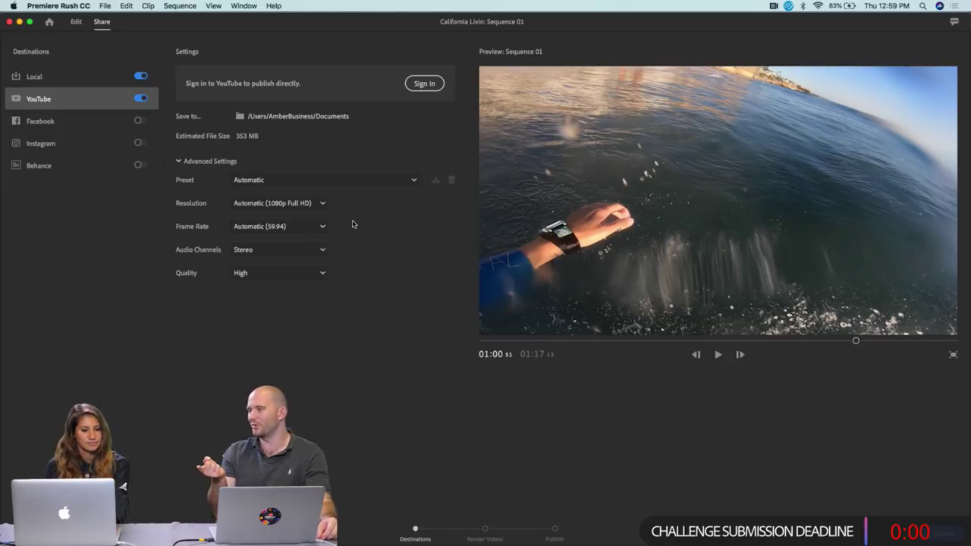
# Switch on Instagram, Facebook and Behance as Share destinations, ending on Instagram's settings.
pyautogui.click(52, 149)
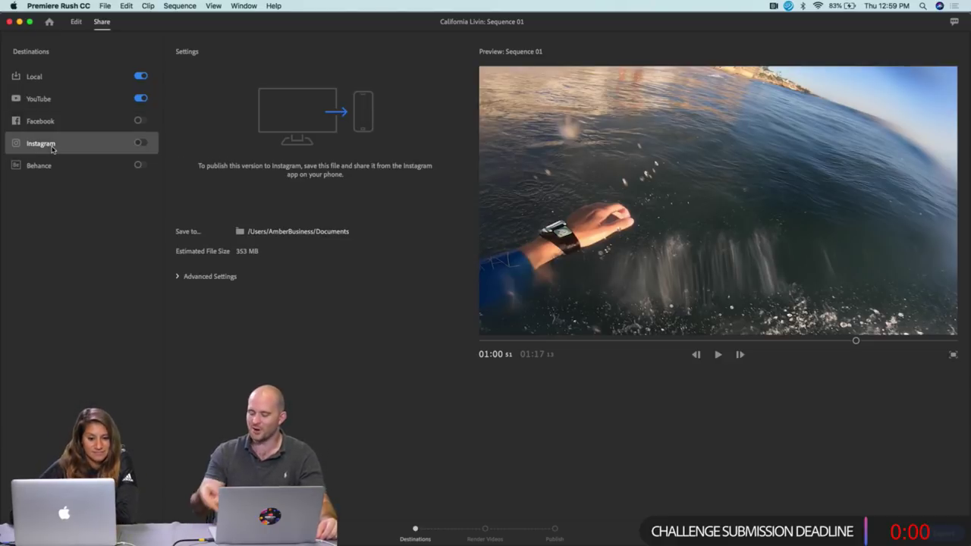
pyautogui.click(139, 144)
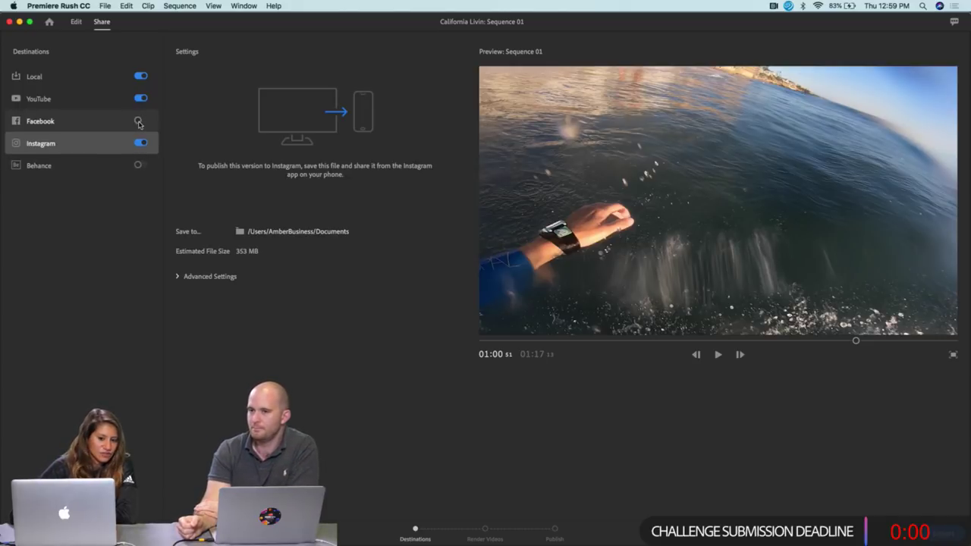
pyautogui.click(139, 122)
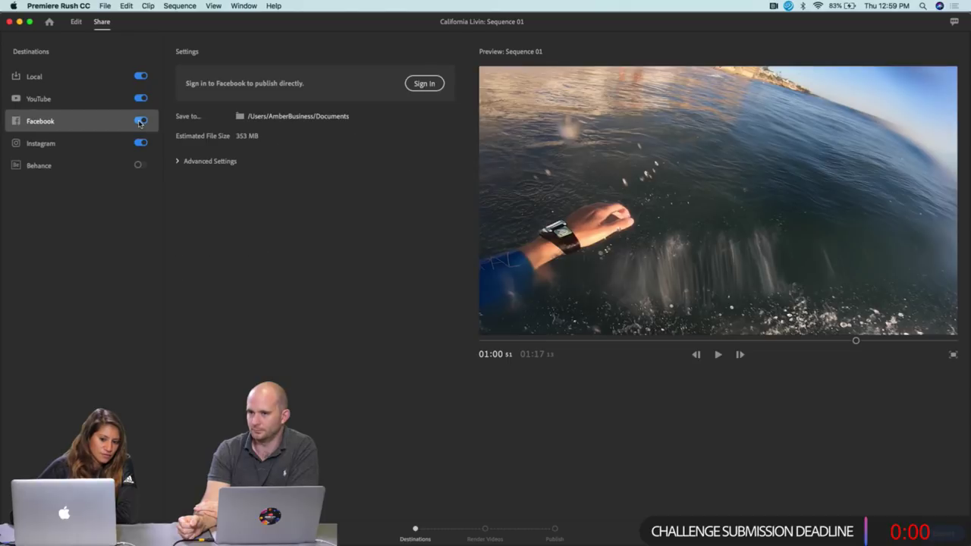
pyautogui.click(138, 165)
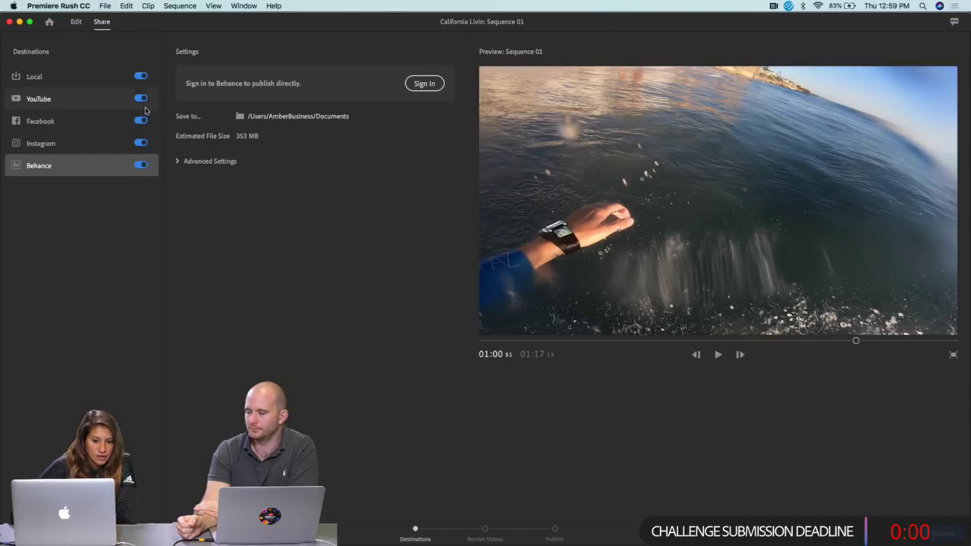
pyautogui.click(148, 150)
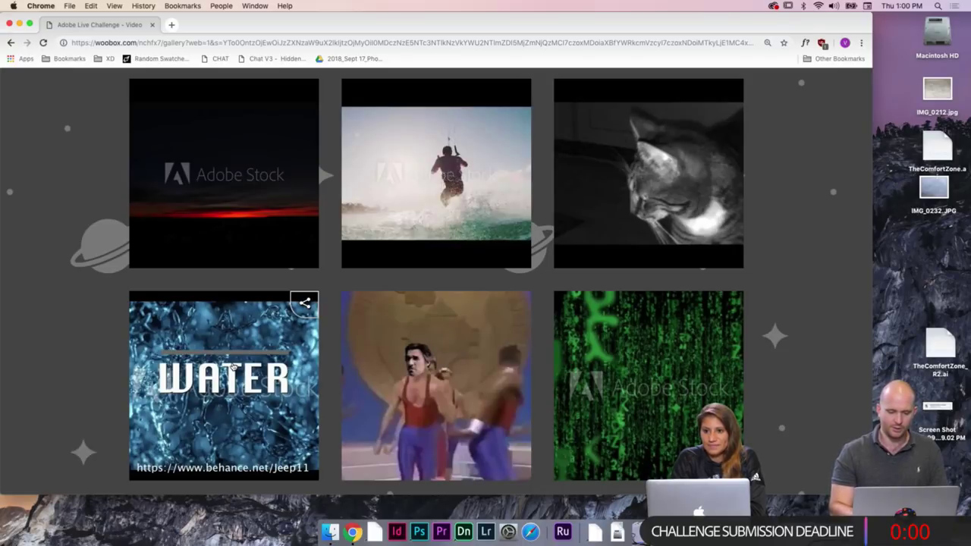
# Open the WATER submission from the Adobe Live Challenge gallery grid.
pyautogui.click(233, 367)
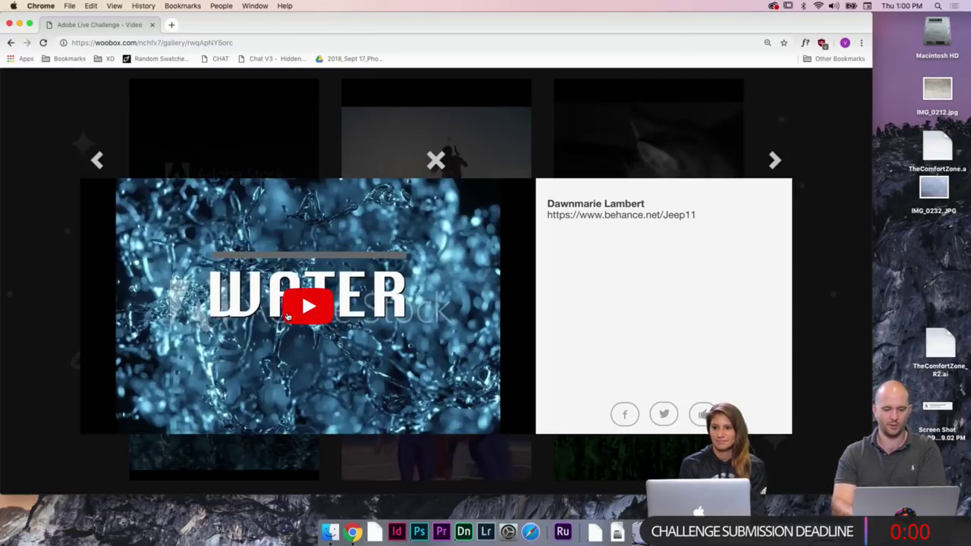
# Play the WATER video to its end, then close its viewer.
pyautogui.click(287, 316)
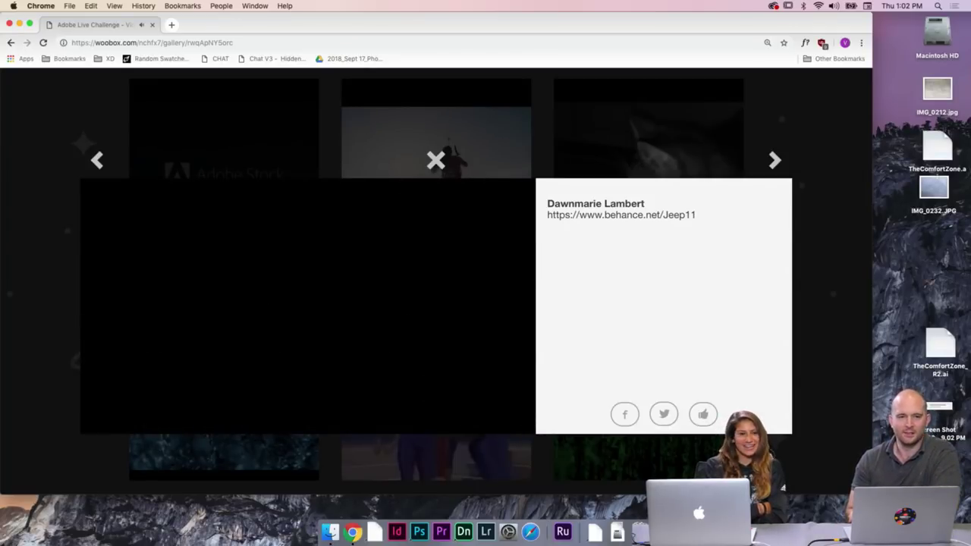
pyautogui.click(436, 161)
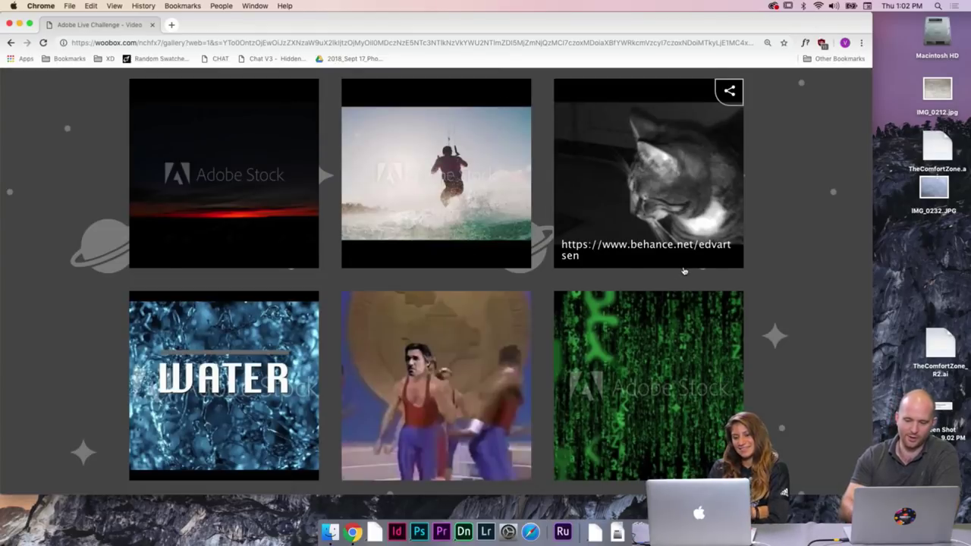
# Scroll the gallery and open the grey black-and-white cat video entry.
pyautogui.scroll(5, 684, 271)
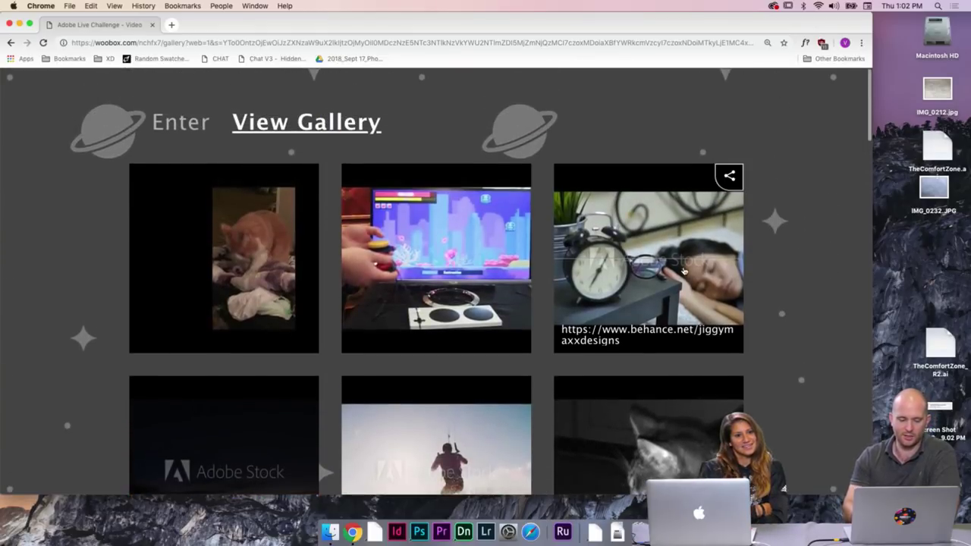
pyautogui.click(684, 271)
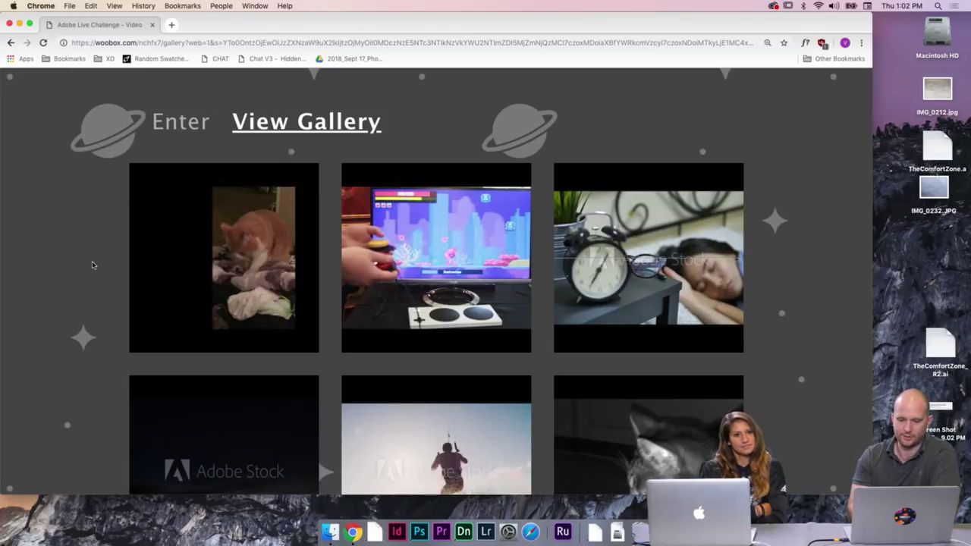
pyautogui.scroll(-5, 92, 265)
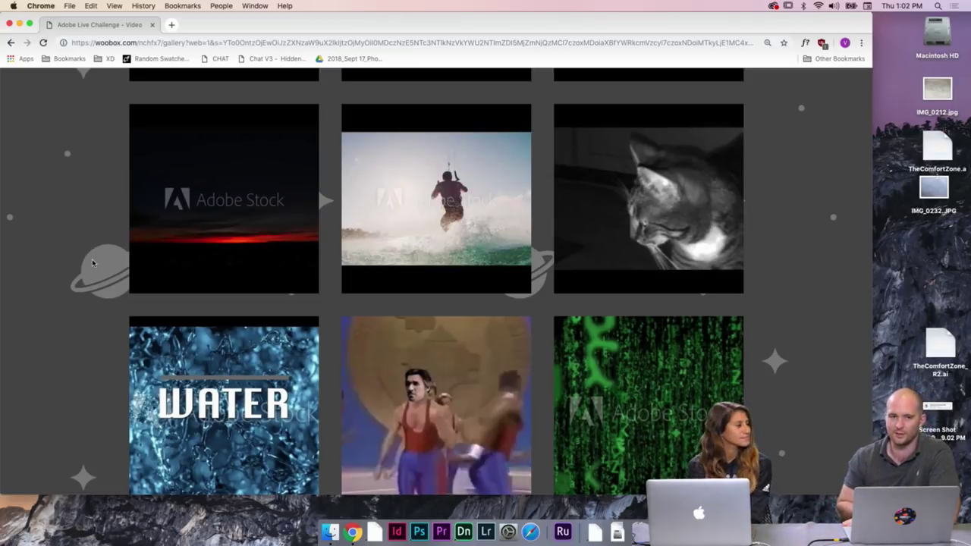
pyautogui.moveTo(617, 243)
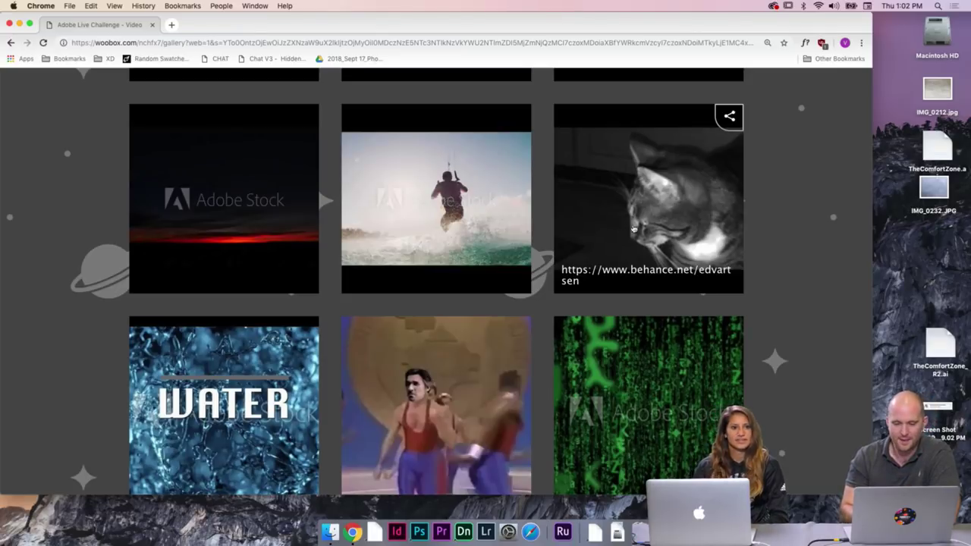
pyautogui.click(662, 208)
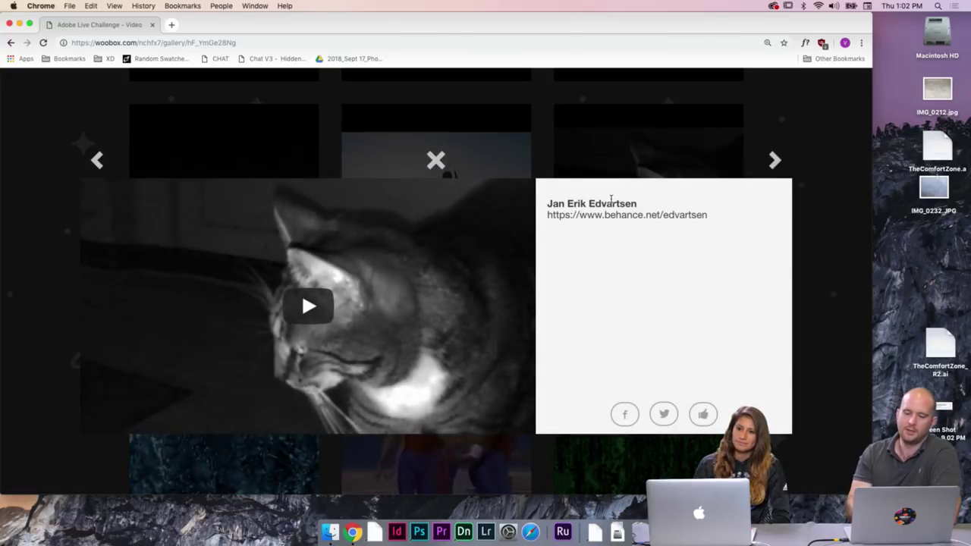
# Play the cat video through to 0:39.
pyautogui.click(324, 314)
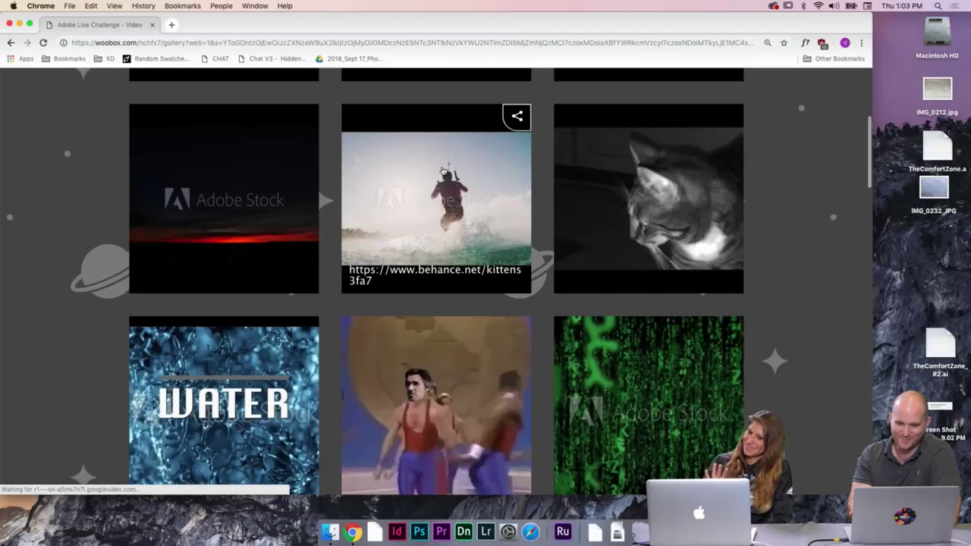
# Close the cat entry, open the kitesurfing entry and play its clip.
pyautogui.click(437, 160)
pyautogui.click(442, 201)
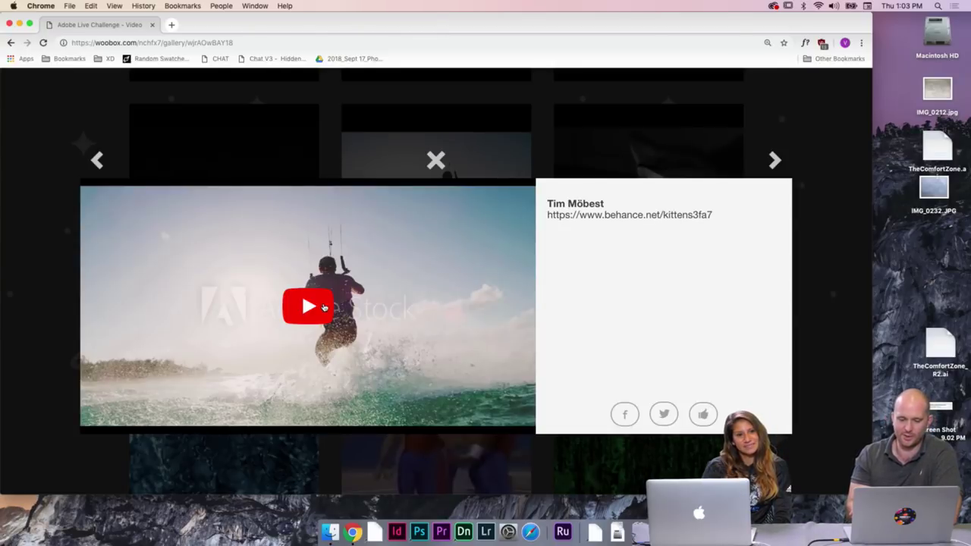
pyautogui.click(324, 307)
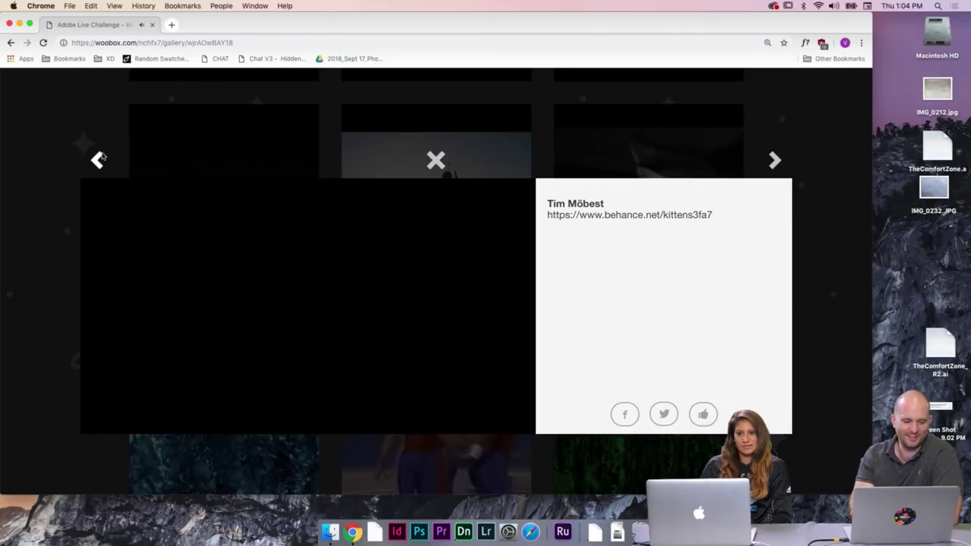
# Watch the previous red-horizon entry's video, then step back to the sleeping-woman entry.
pyautogui.click(97, 159)
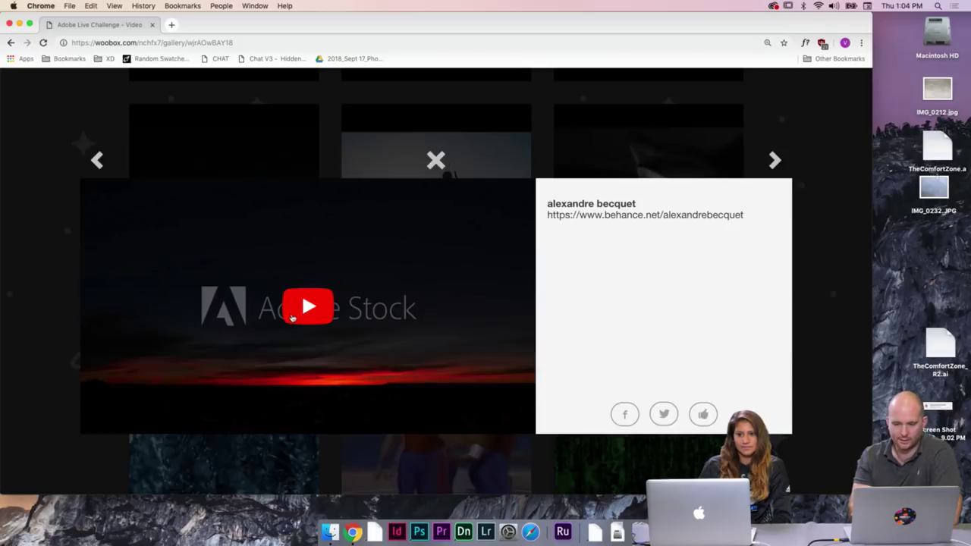
pyautogui.click(292, 318)
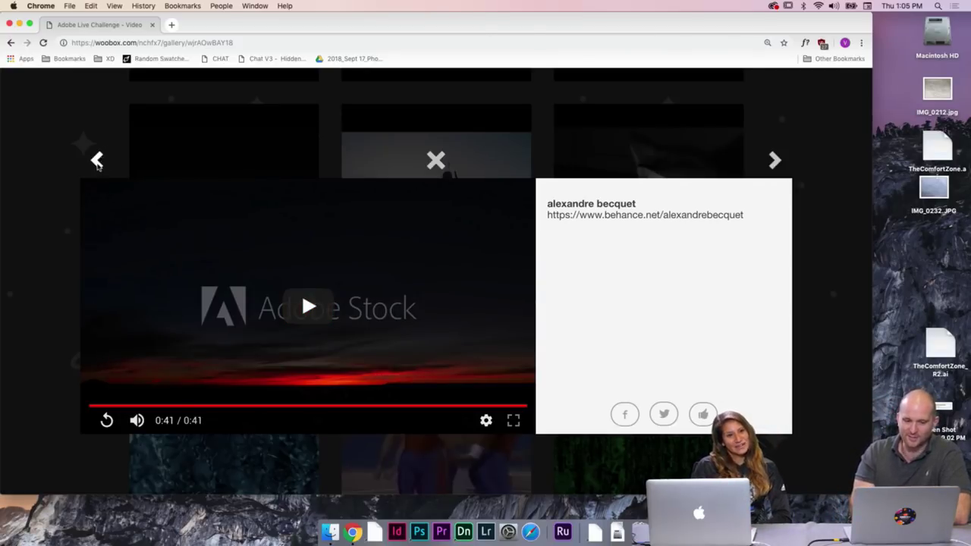
pyautogui.click(98, 160)
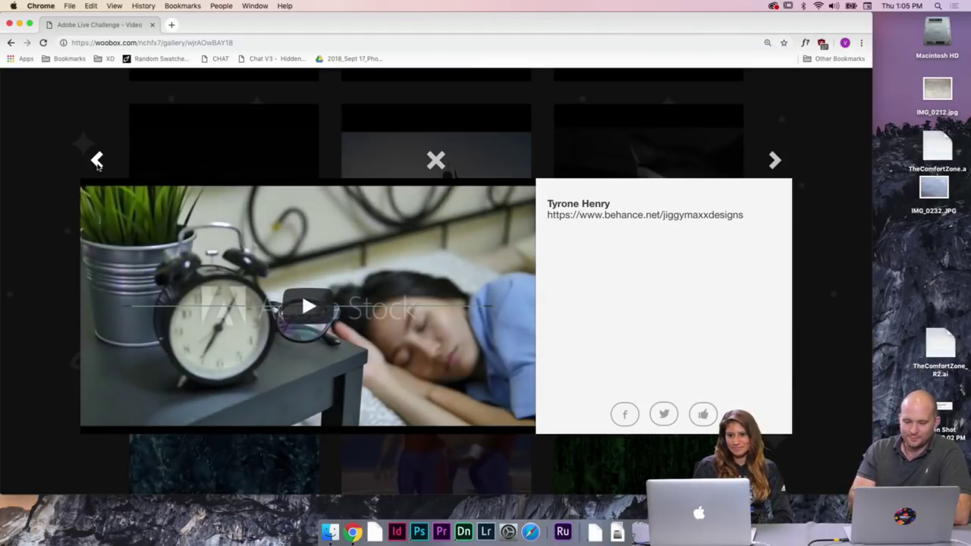
# Play the sleeping-woman entry's video through its train tunnel scene.
pyautogui.click(294, 304)
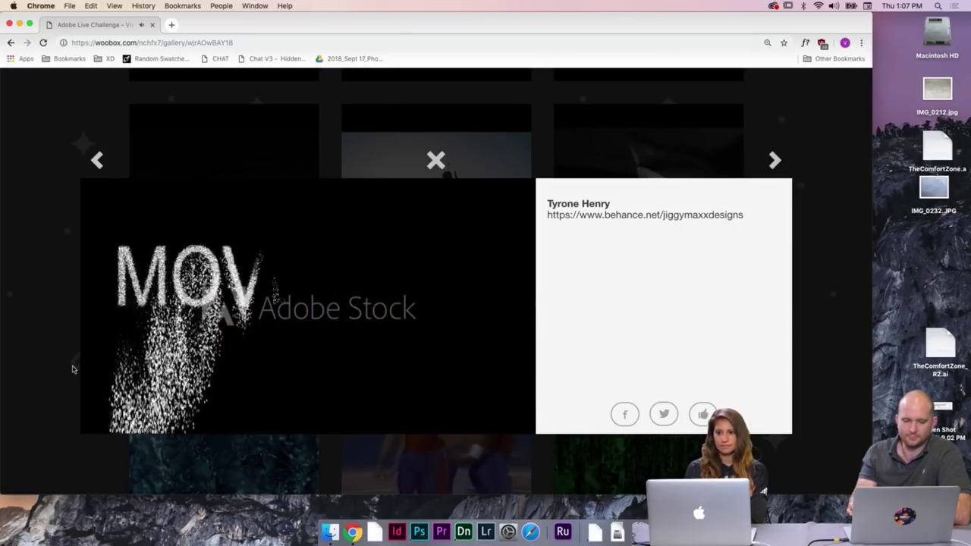
# Let the MOVEMENT particle-text clip play until it rests on a black frame.
pyautogui.moveTo(171, 369)
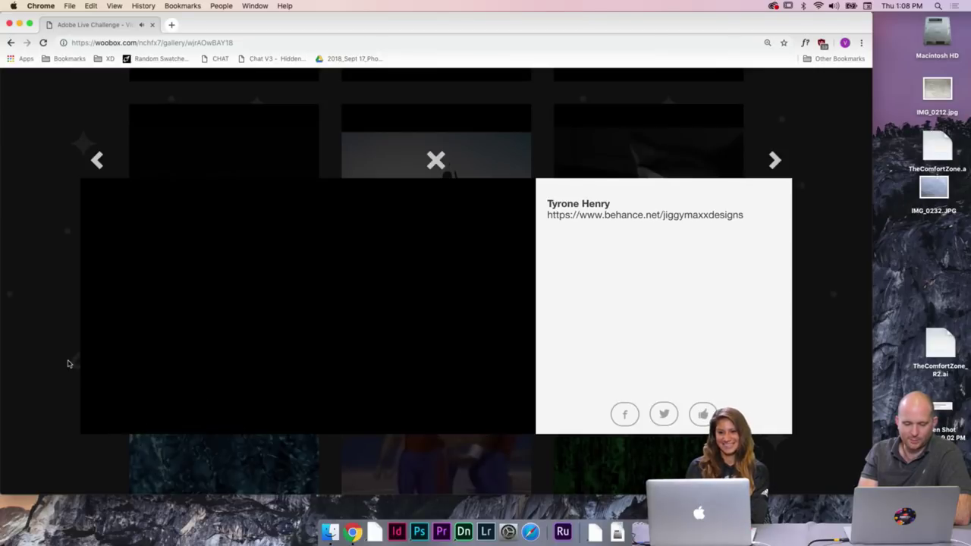
# Open the adaptive-controller gaming entry and play its video with the volume turned down.
pyautogui.click(98, 159)
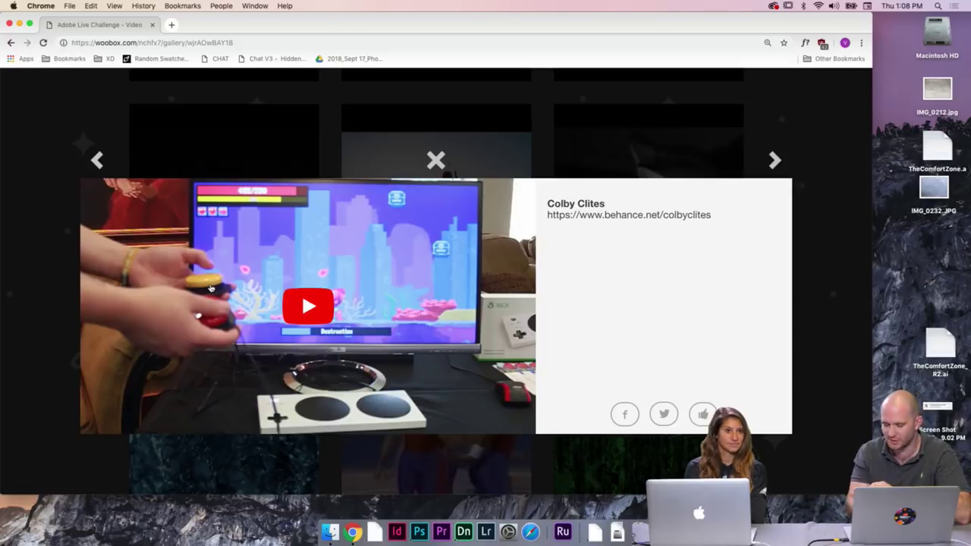
pyautogui.click(298, 306)
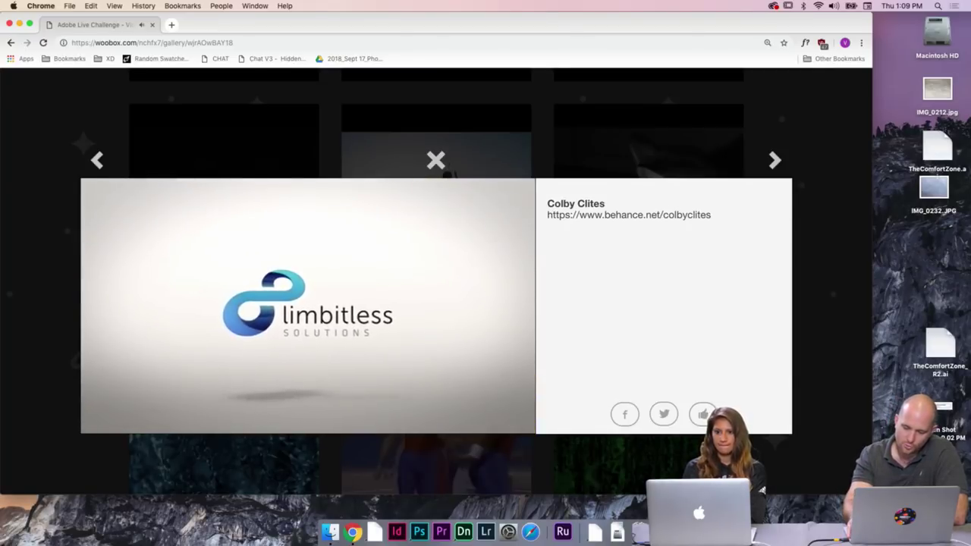
pyautogui.press('XF86AudioRaiseVolume')
pyautogui.press('XF86AudioLowerVolume')
pyautogui.press('XF86AudioLowerVolume')
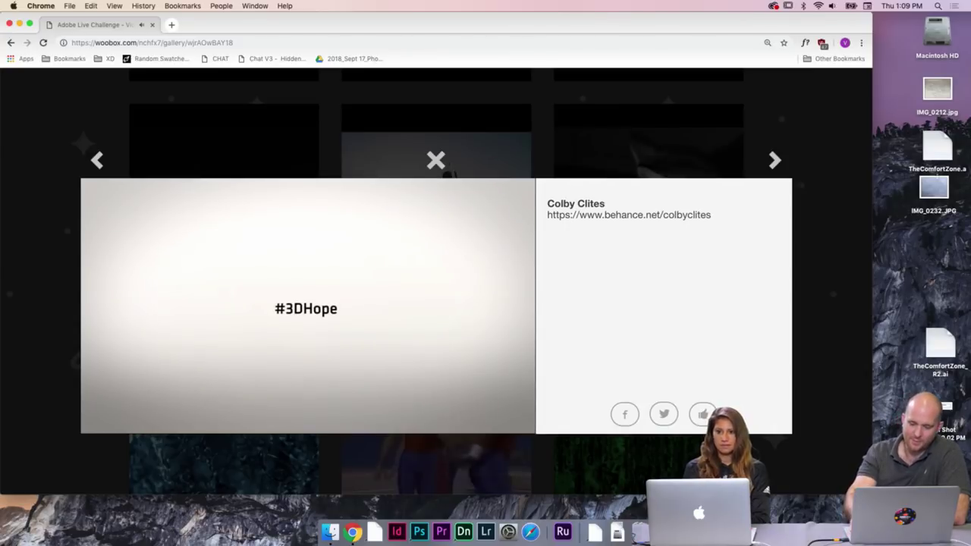
pyautogui.press('XF86AudioRaiseVolume')
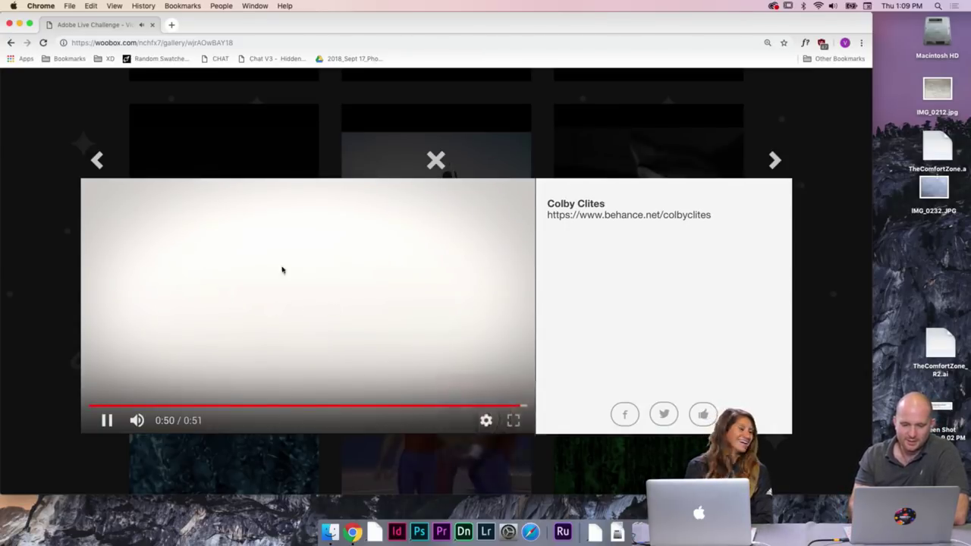
# Go back one gallery entry and play the cat video submission through to 0:57.
pyautogui.click(97, 161)
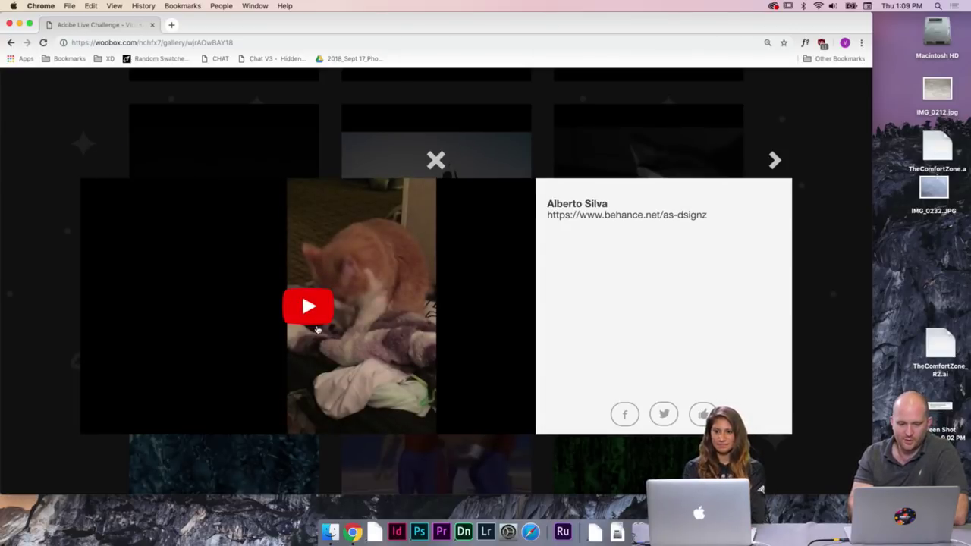
pyautogui.click(309, 324)
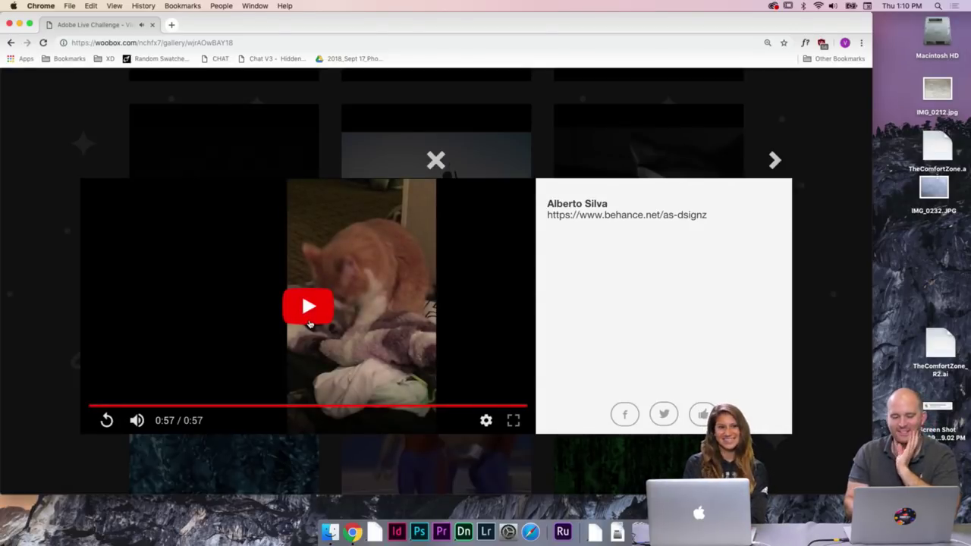
# Close the cat video lightbox and scroll through more gallery submissions.
pyautogui.click(440, 166)
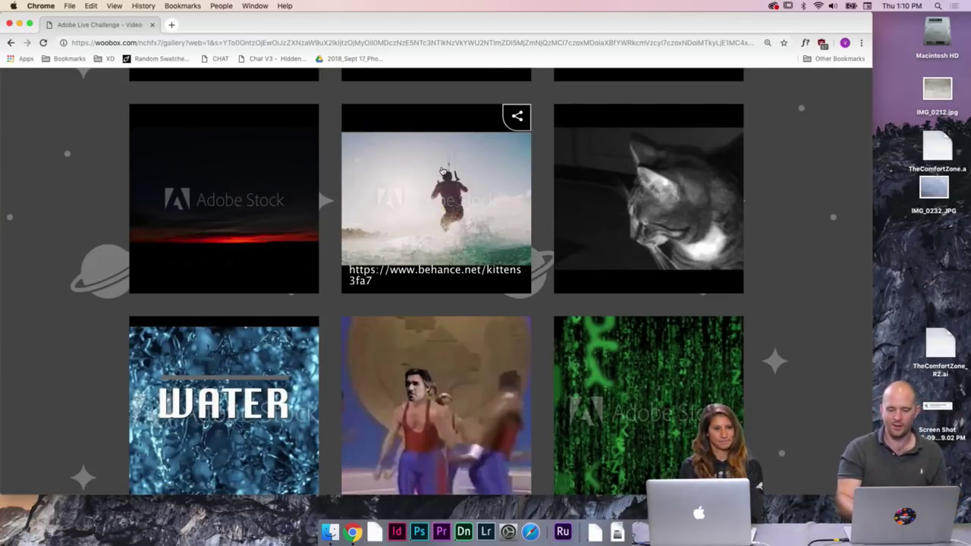
pyautogui.scroll(1, 442, 170)
pyautogui.scroll(-4, 513, 189)
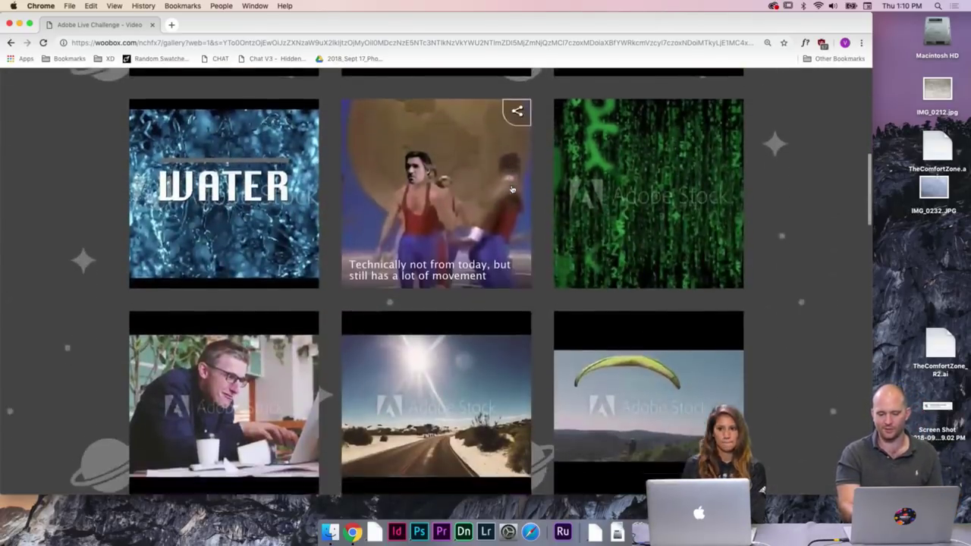
pyautogui.scroll(-2, 512, 189)
pyautogui.scroll(10, 512, 189)
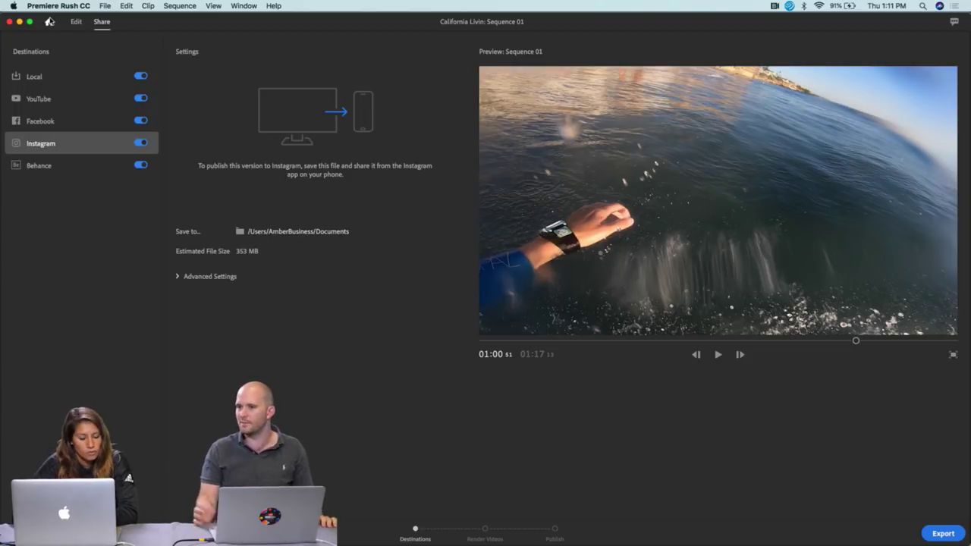
# Return to Your Projects and reopen the California Livin project.
pyautogui.click(49, 23)
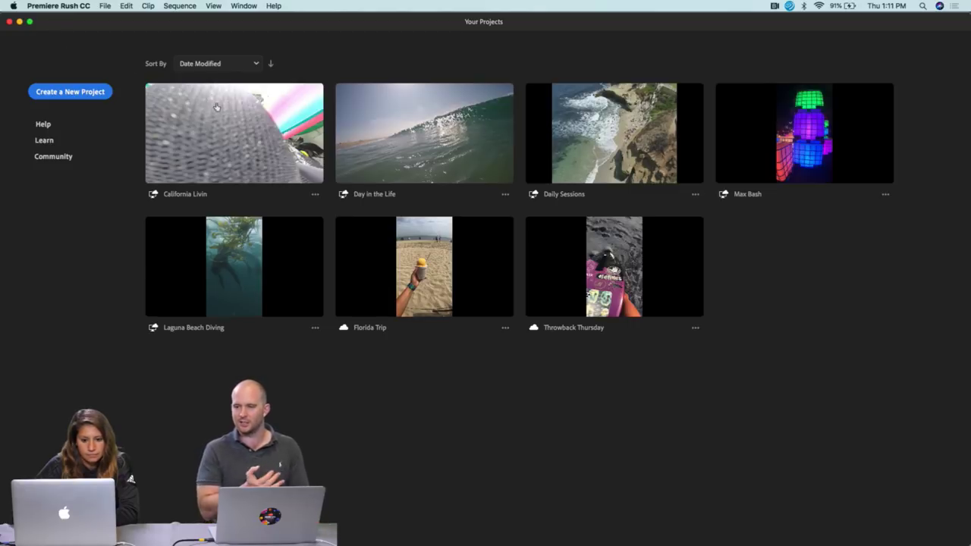
pyautogui.click(220, 114)
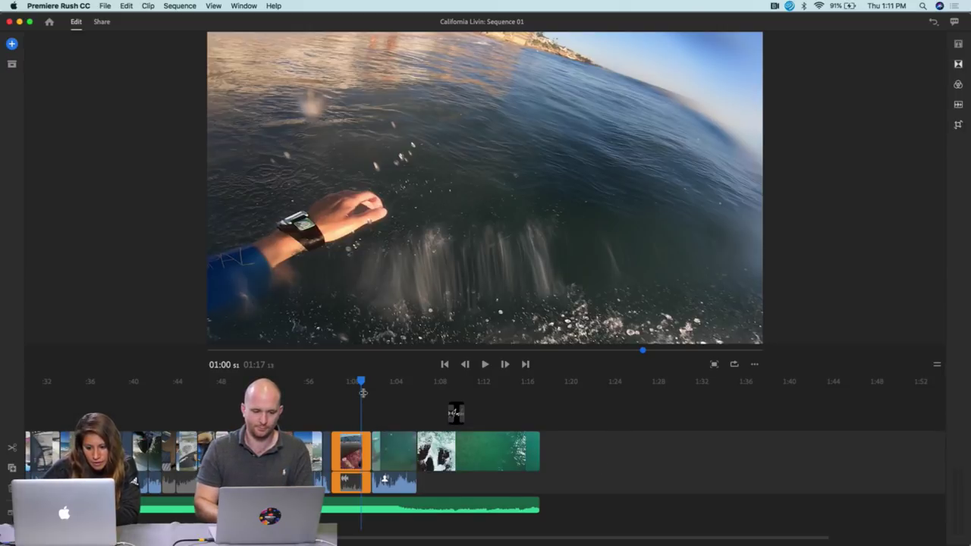
# Move the playhead back past 00:43 and 00:29 to the dog-walking clip at 00:19.
pyautogui.hscroll(-5, 363, 394)
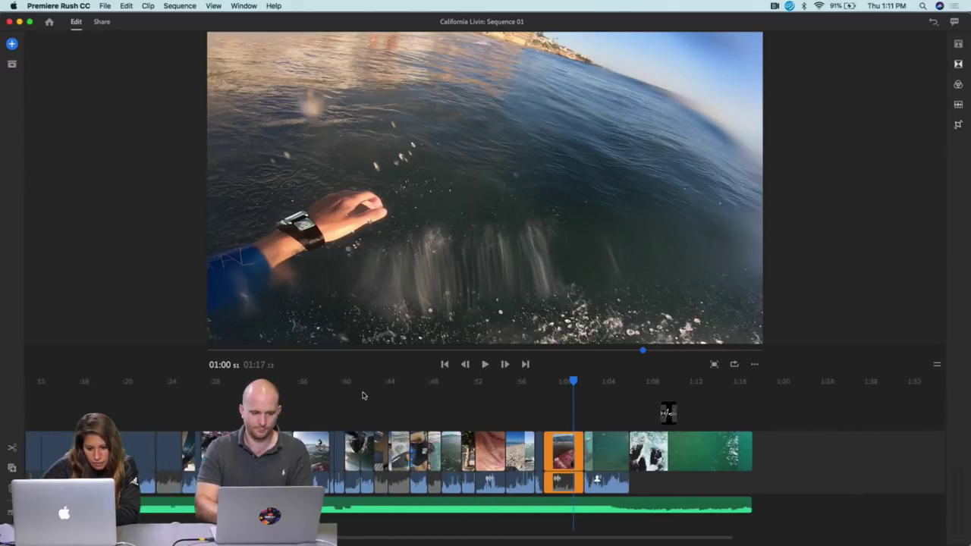
pyautogui.hscroll(-3, 363, 395)
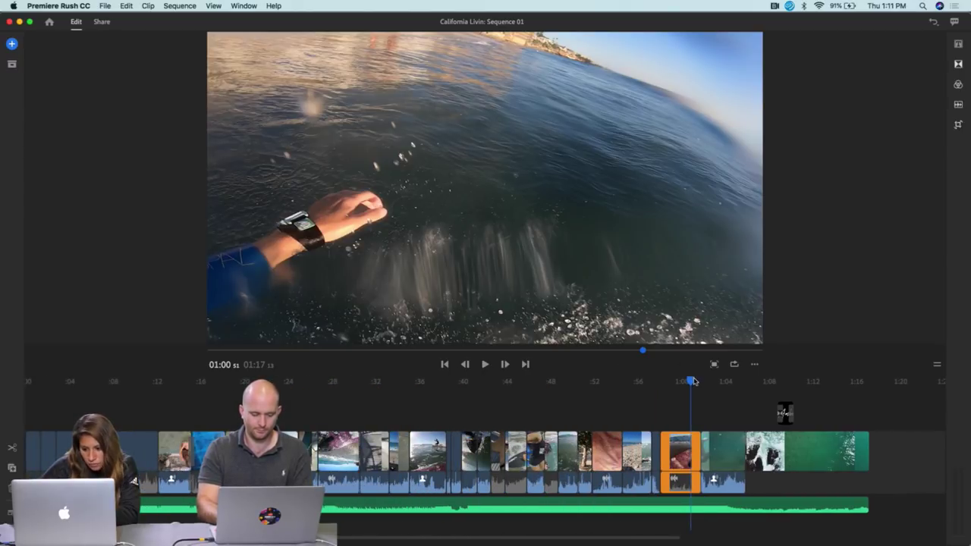
pyautogui.moveTo(692, 381); pyautogui.dragTo(375, 358)
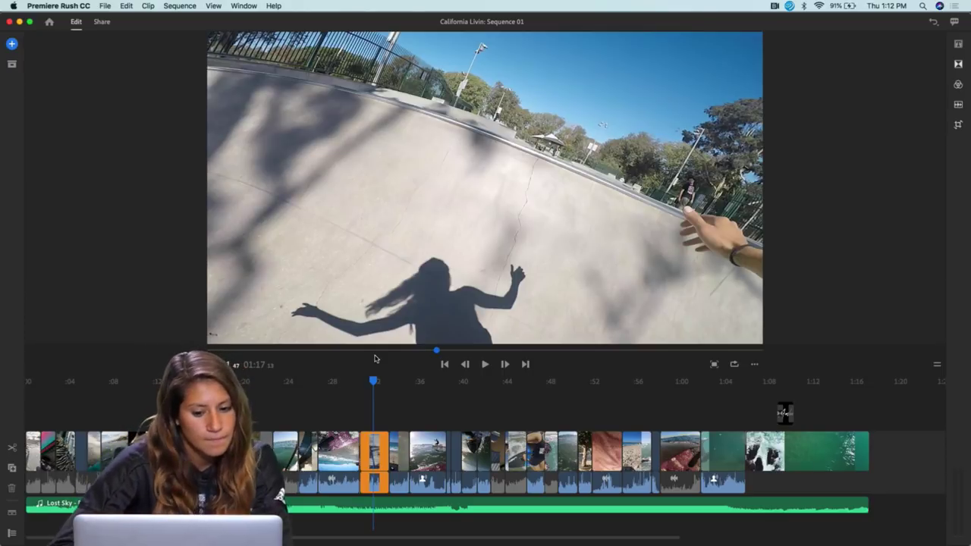
pyautogui.moveTo(374, 381); pyautogui.dragTo(253, 378)
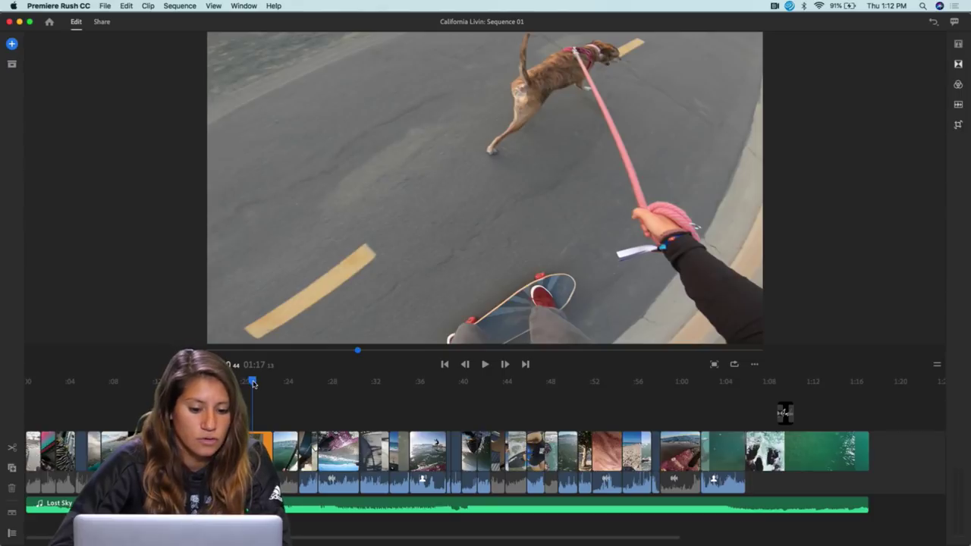
pyautogui.moveTo(254, 384); pyautogui.dragTo(244, 385)
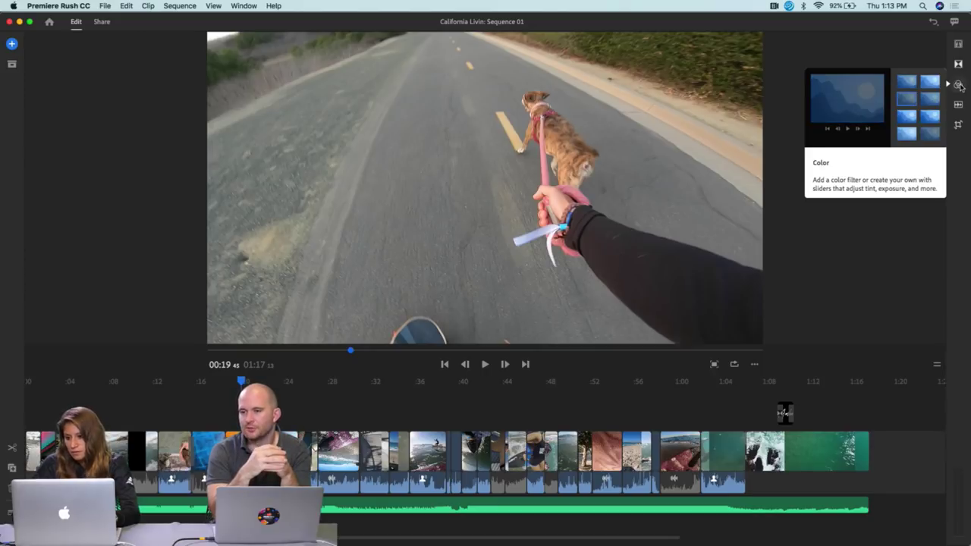
# Apply the Film colour preset to the dog-walking clip and lower its intensity to 48.
pyautogui.click(960, 86)
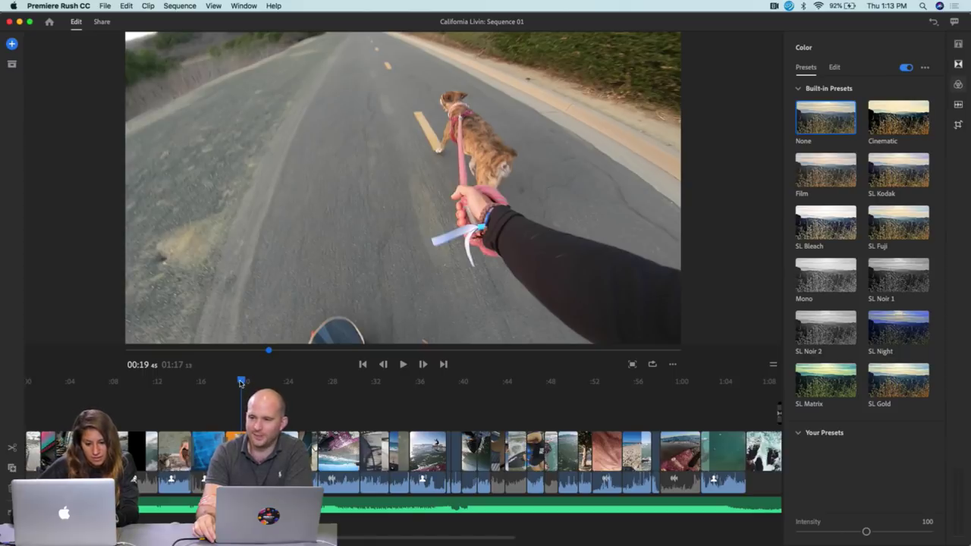
pyautogui.moveTo(241, 382)
pyautogui.mouseDown()
pyautogui.moveTo(228, 383)
pyautogui.moveTo(251, 383)
pyautogui.moveTo(242, 387)
pyautogui.mouseUp()
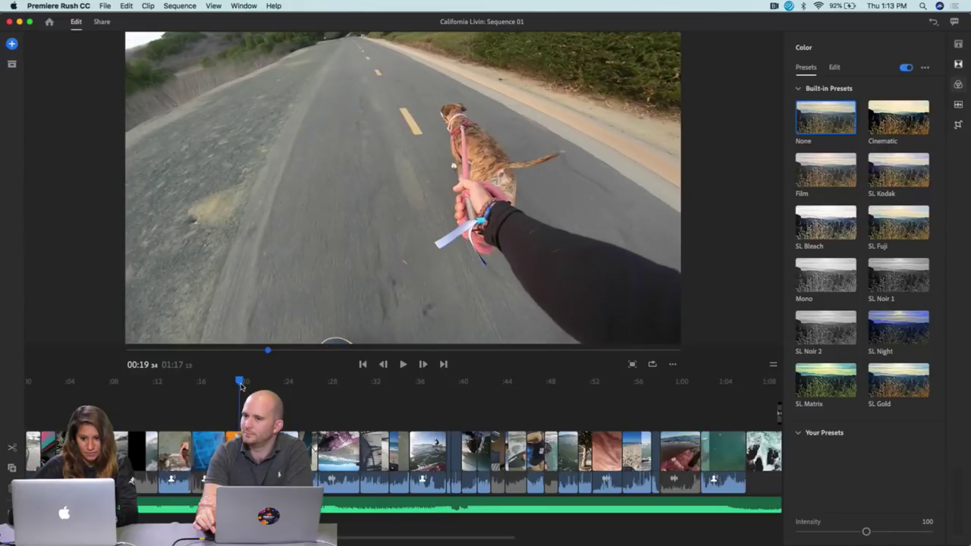
pyautogui.click(830, 171)
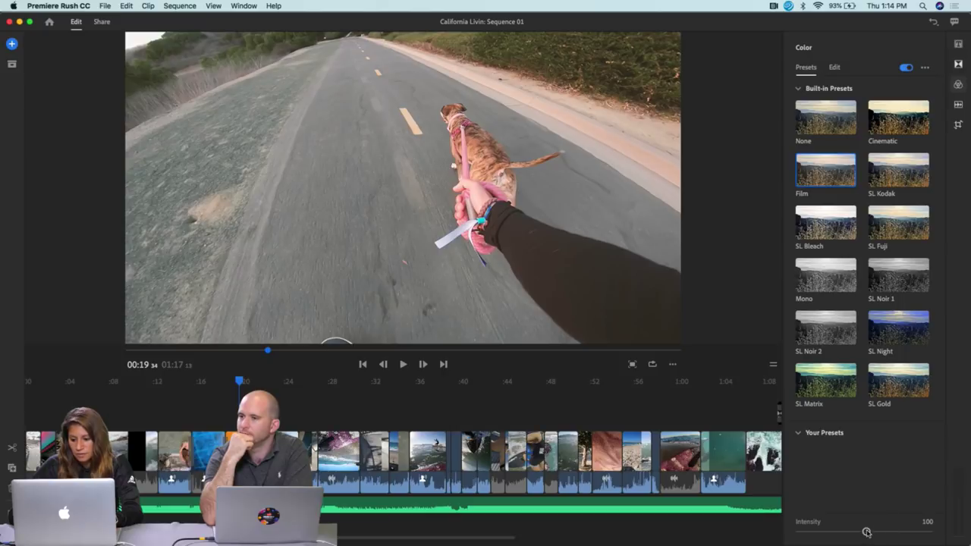
pyautogui.moveTo(866, 531); pyautogui.dragTo(968, 531)
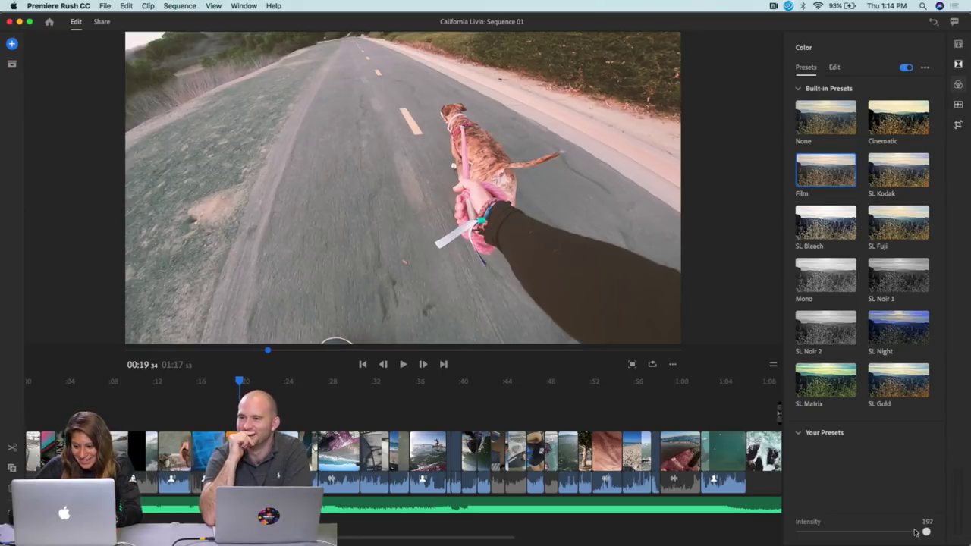
pyautogui.moveTo(929, 532); pyautogui.dragTo(831, 539)
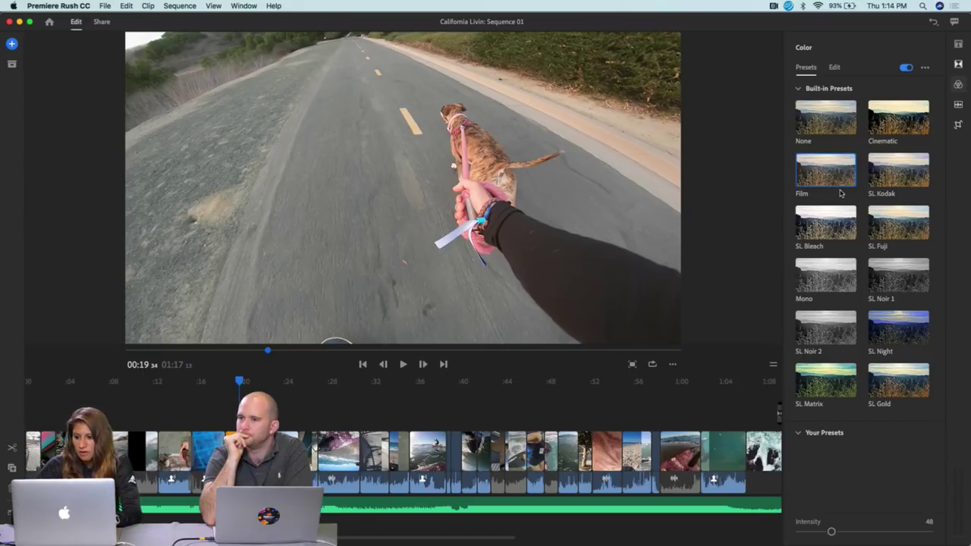
# Set the dog clip's manual adjustments to Contrast 5, Shadows -45 and Vibrance 2.
pyautogui.click(834, 69)
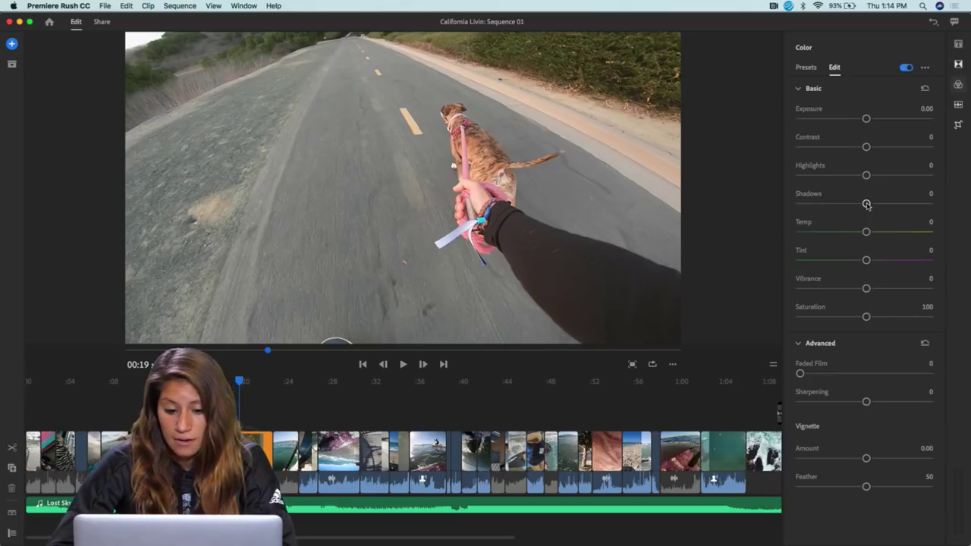
pyautogui.moveTo(866, 204); pyautogui.dragTo(900, 207)
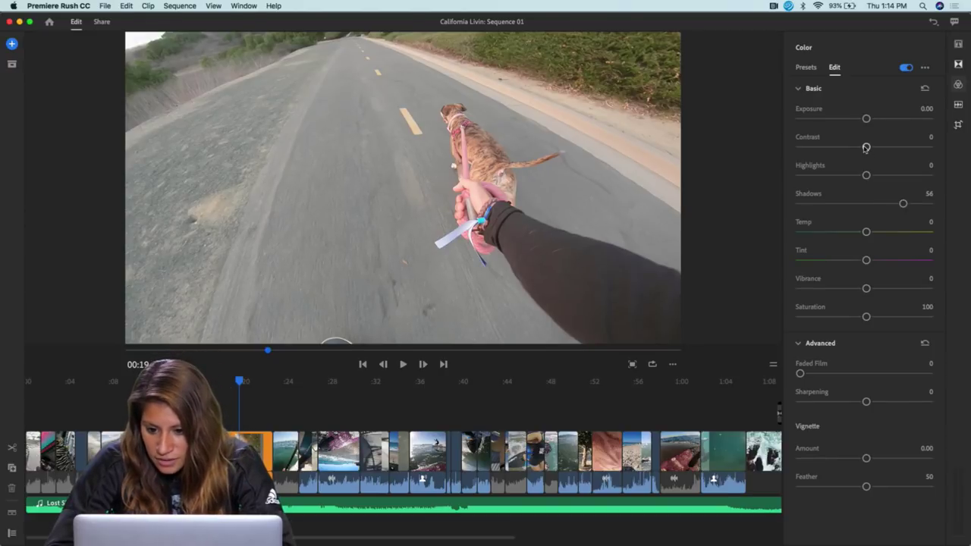
pyautogui.moveTo(867, 147)
pyautogui.mouseDown()
pyautogui.moveTo(878, 150)
pyautogui.moveTo(869, 147)
pyautogui.mouseUp()
pyautogui.moveTo(903, 206); pyautogui.dragTo(835, 206)
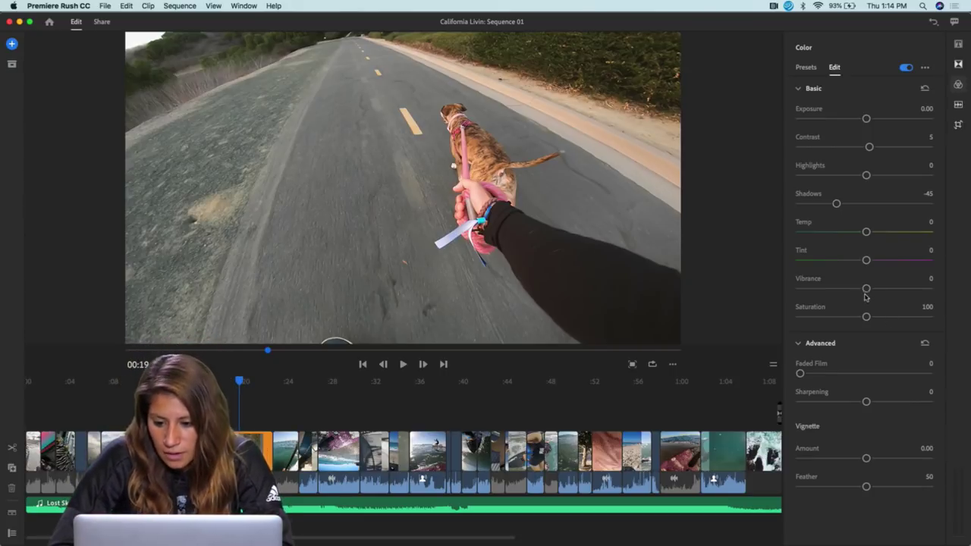
pyautogui.moveTo(867, 289); pyautogui.dragTo(782, 311)
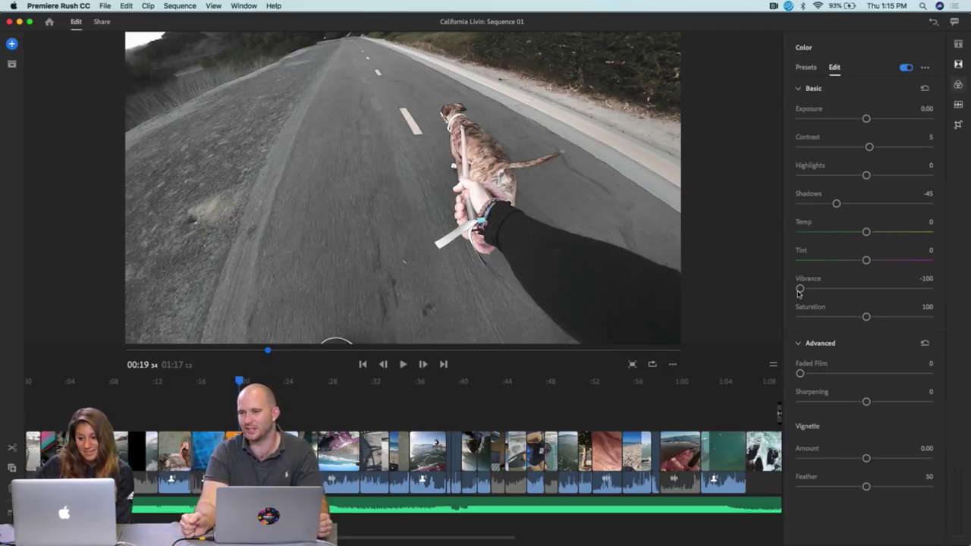
pyautogui.moveTo(799, 293); pyautogui.dragTo(867, 293)
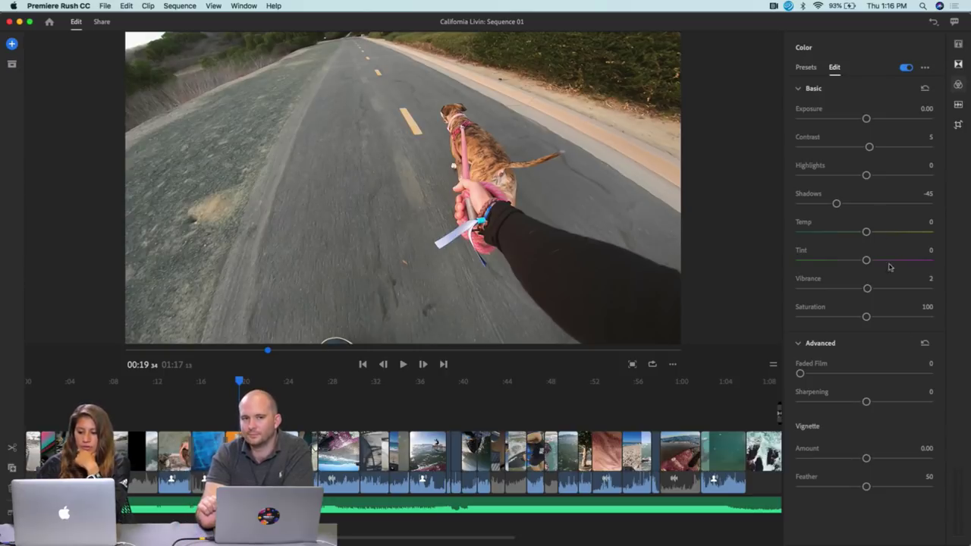
# Add a -1.11 vignette to the dog-walking clip and scrub the neighbouring clips.
pyautogui.moveTo(867, 459); pyautogui.dragTo(841, 476)
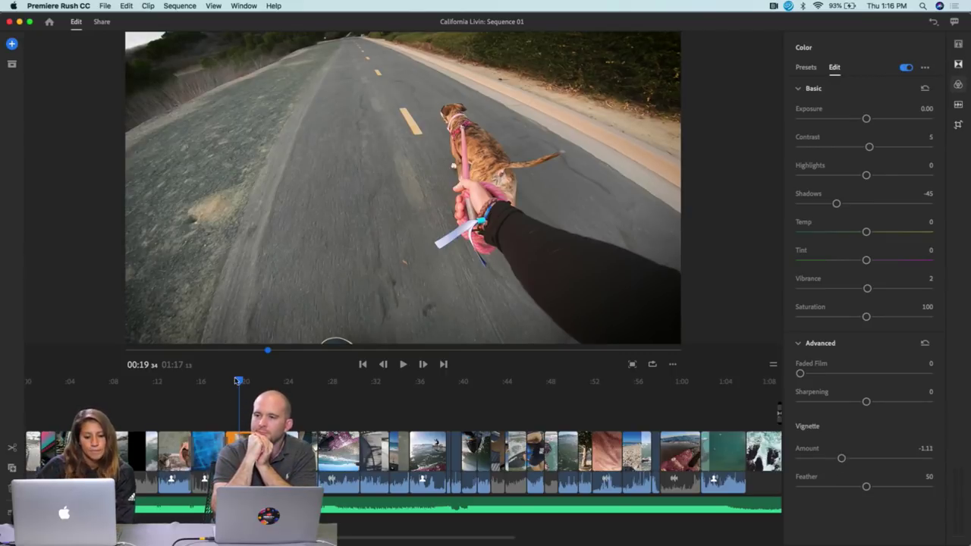
pyautogui.moveTo(239, 381); pyautogui.dragTo(200, 384)
pyautogui.moveTo(188, 386); pyautogui.dragTo(245, 398)
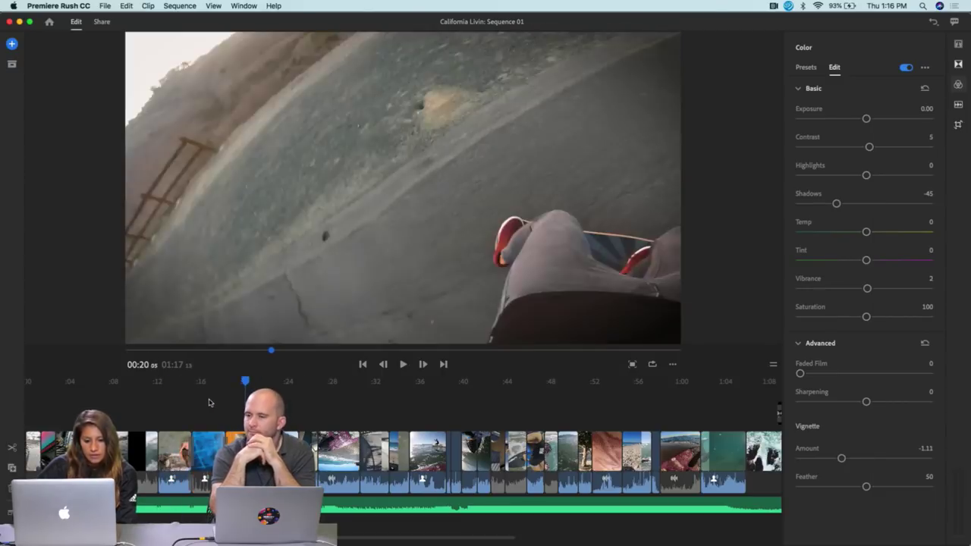
# Play from the pickleball clip, return to the dog-walking clip, and soften its vignette toward -0.38.
pyautogui.click(218, 383)
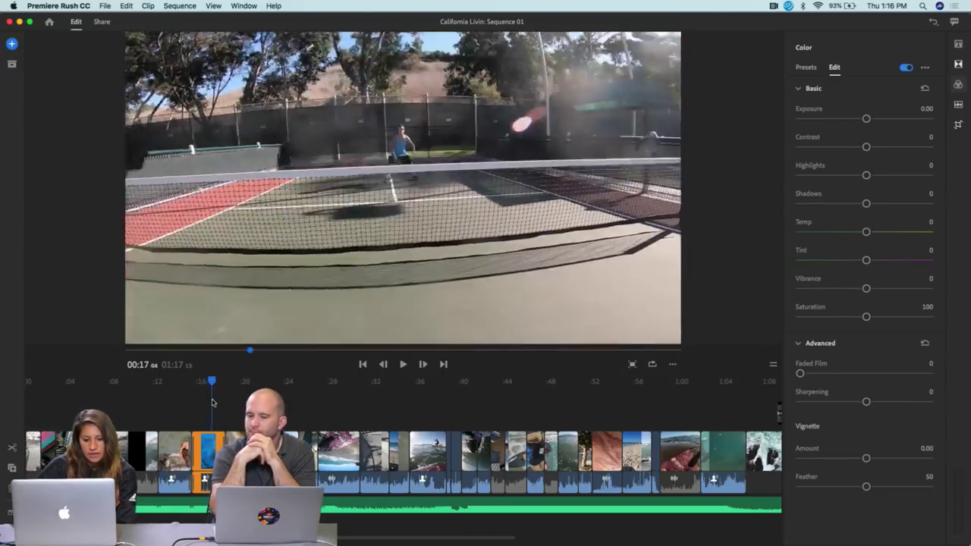
pyautogui.press('space')
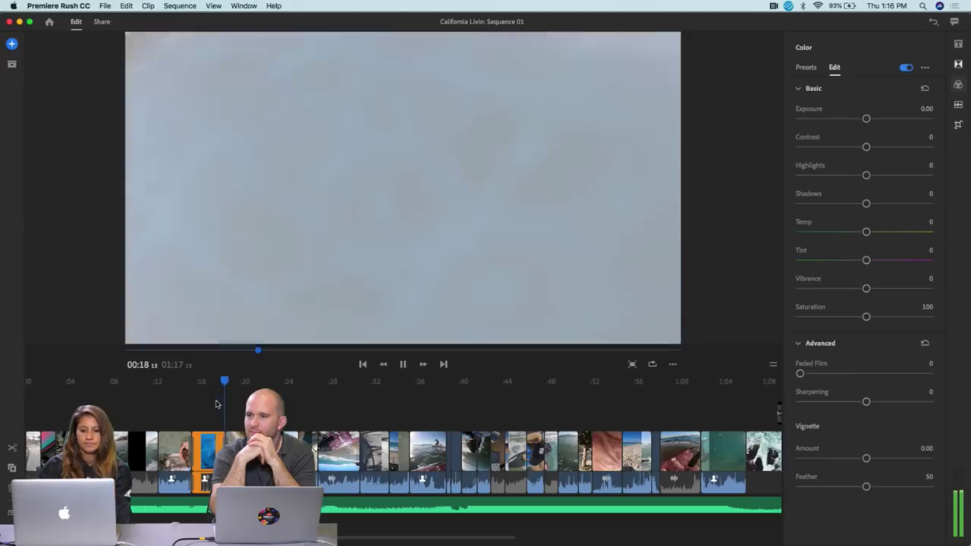
pyautogui.press('XF86AudioRaiseVolume')
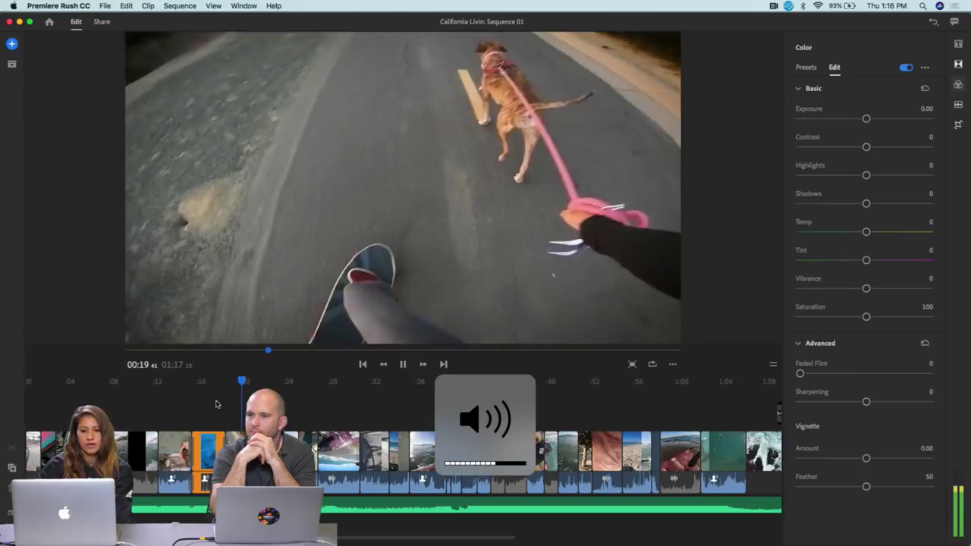
pyautogui.click(249, 384)
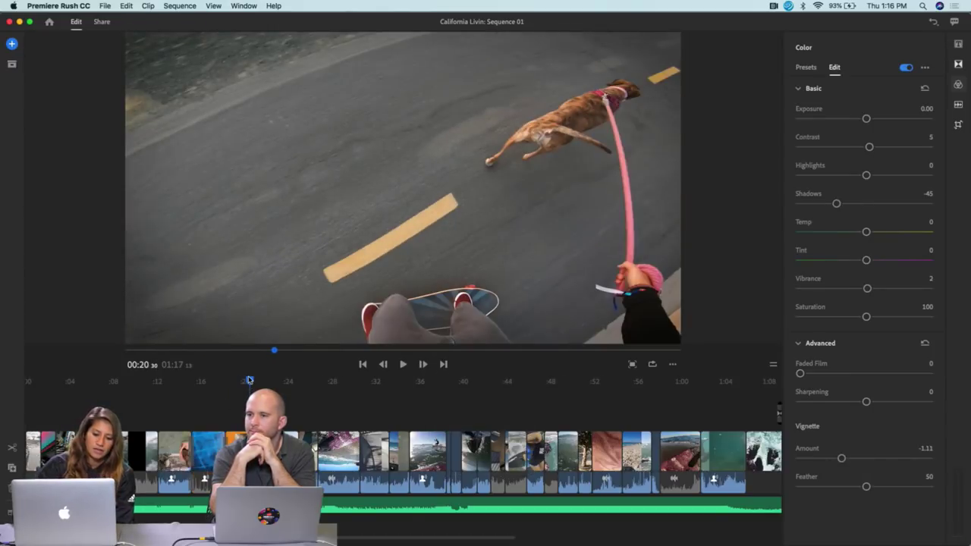
pyautogui.moveTo(248, 380); pyautogui.dragTo(239, 380)
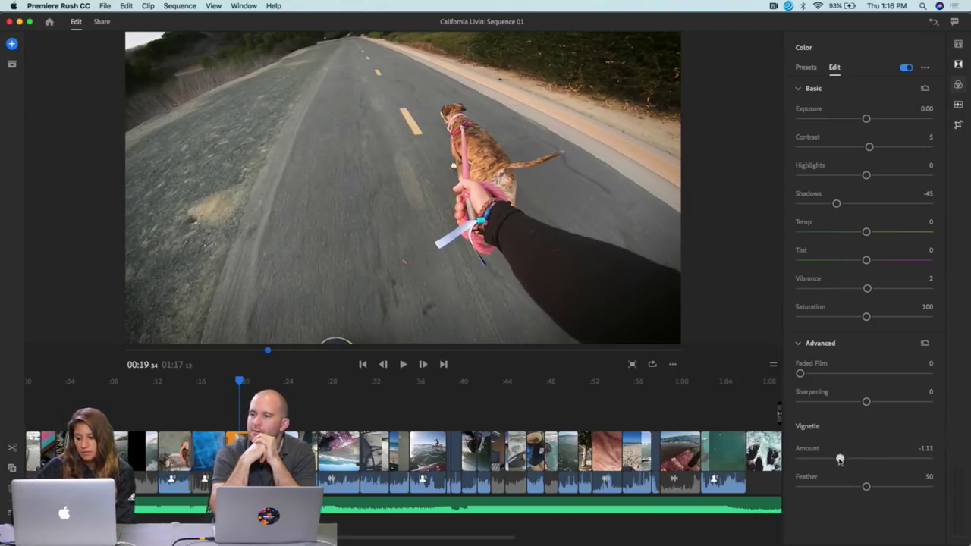
pyautogui.moveTo(840, 457); pyautogui.dragTo(857, 463)
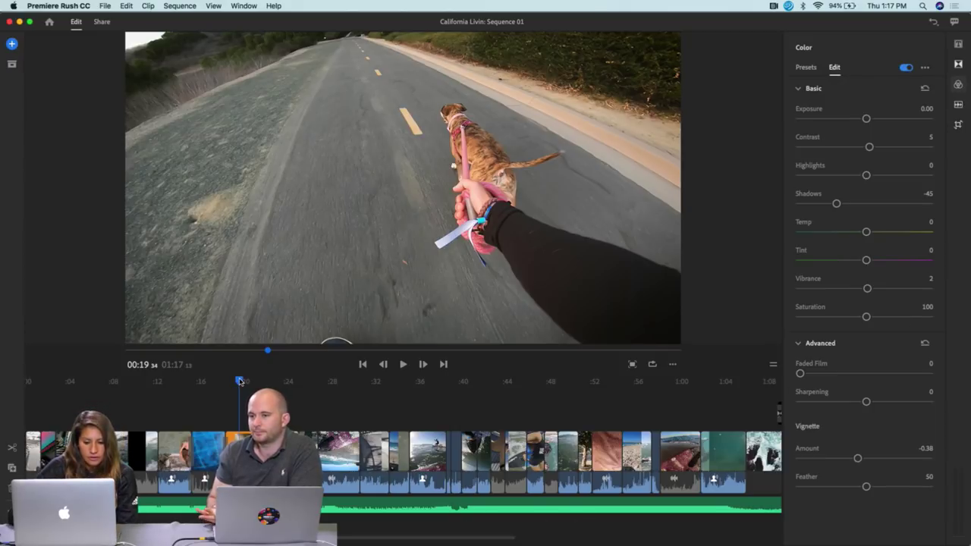
pyautogui.moveTo(248, 382); pyautogui.dragTo(307, 390)
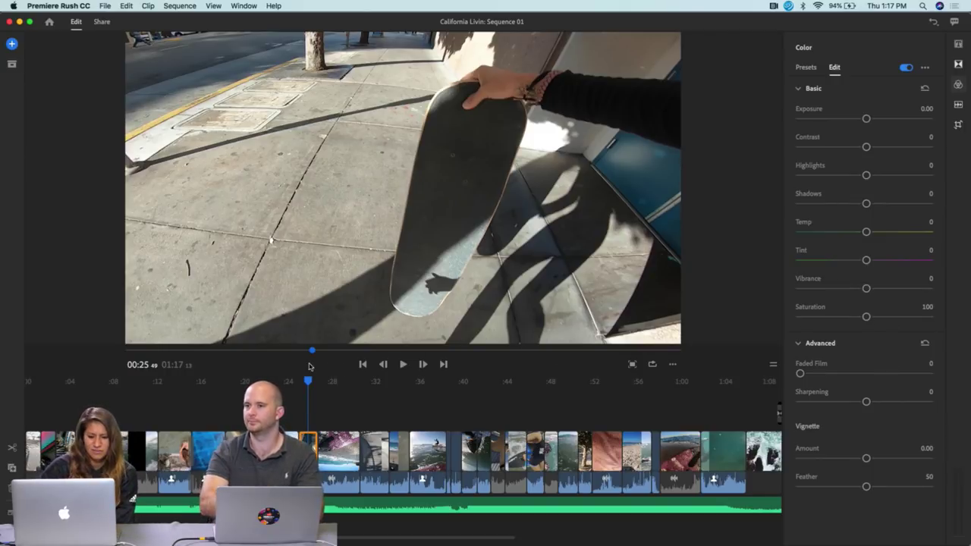
# Scrub through the sidewalk skateboard clip and give it a -1.35 vignette.
pyautogui.moveTo(312, 354); pyautogui.dragTo(313, 354)
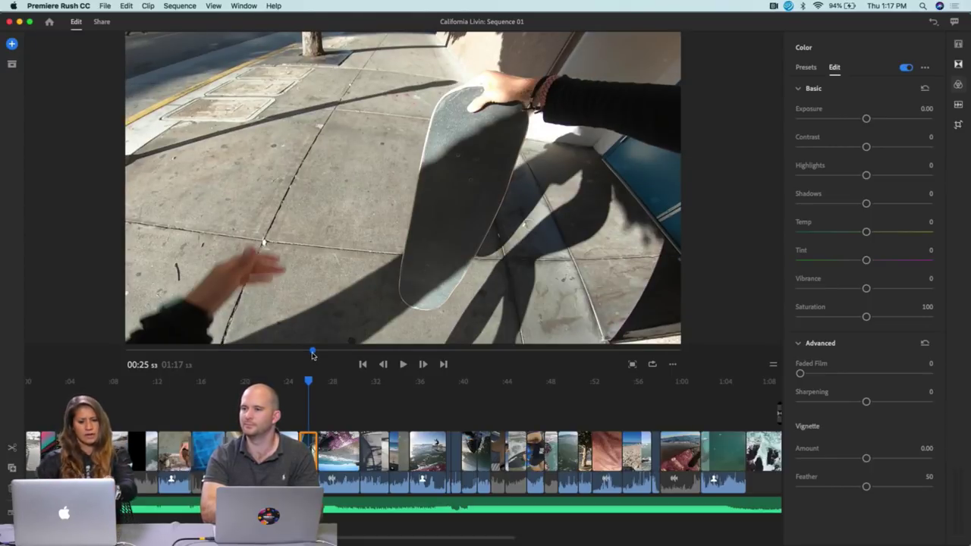
pyautogui.moveTo(312, 354); pyautogui.dragTo(311, 354)
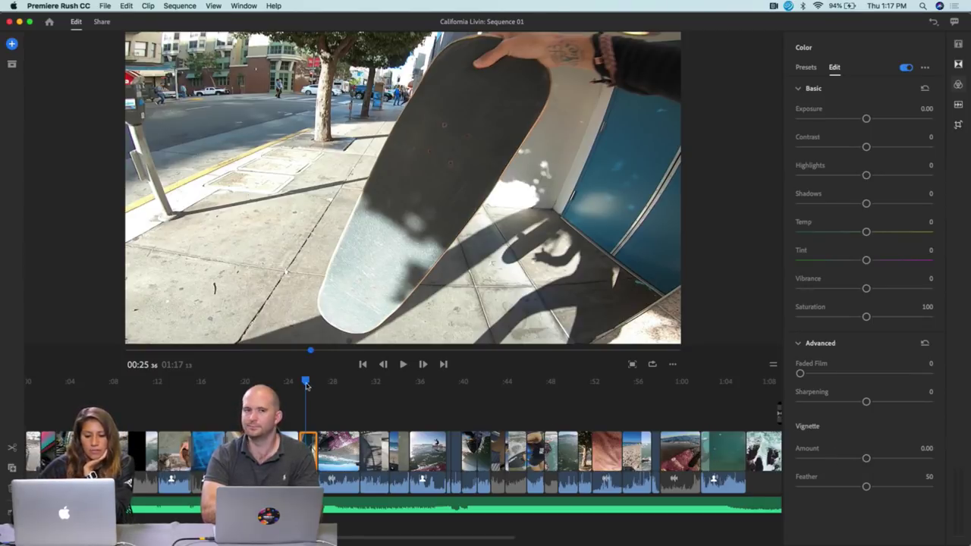
pyautogui.moveTo(306, 382)
pyautogui.mouseDown()
pyautogui.moveTo(318, 384)
pyautogui.moveTo(243, 387)
pyautogui.moveTo(308, 394)
pyautogui.mouseUp()
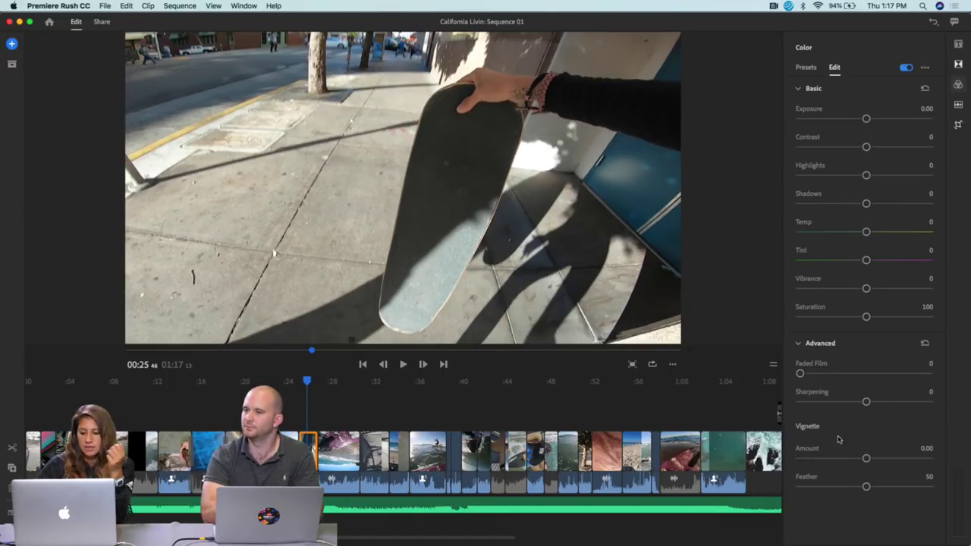
pyautogui.moveTo(867, 460); pyautogui.dragTo(836, 460)
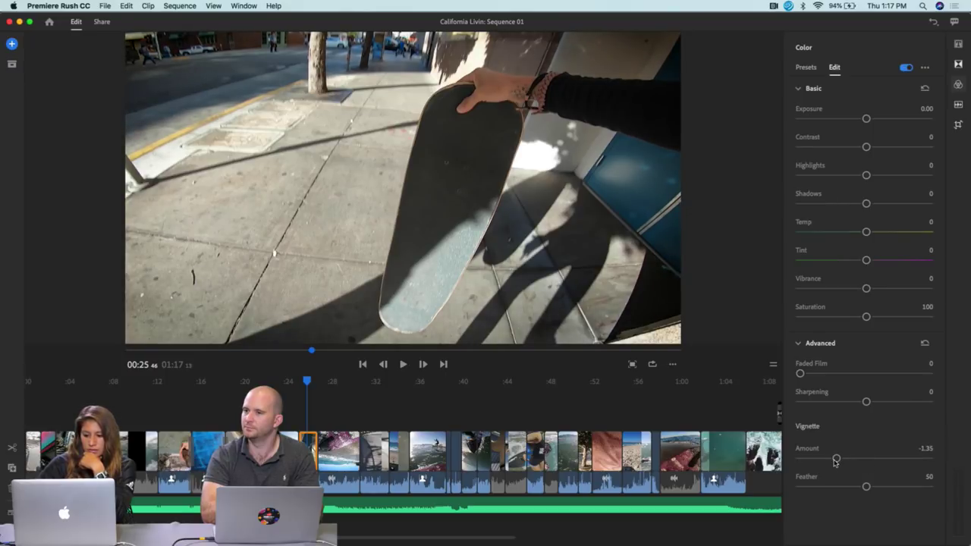
pyautogui.moveTo(305, 383)
pyautogui.mouseDown()
pyautogui.moveTo(340, 388)
pyautogui.moveTo(307, 389)
pyautogui.mouseUp()
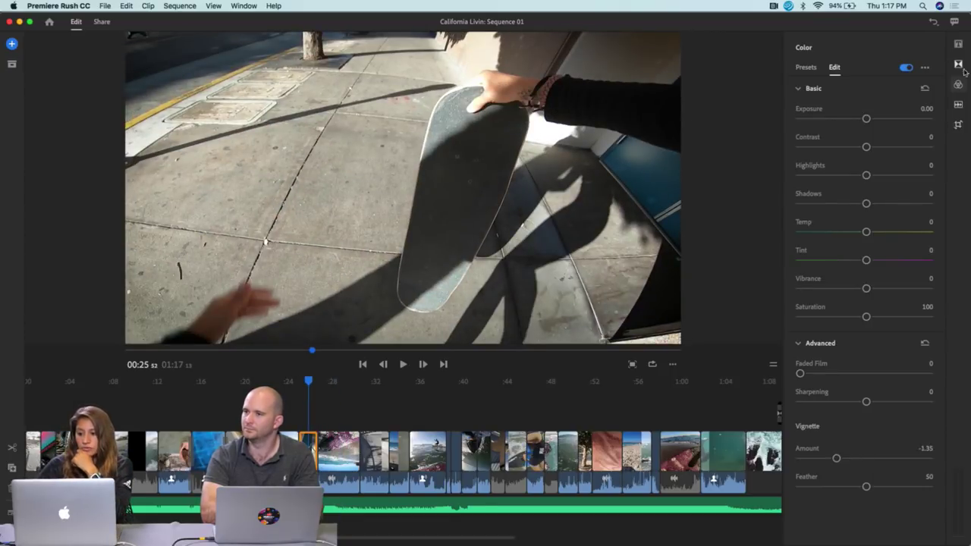
# Create a colour preset named V from the sidewalk clip's grade.
pyautogui.click(925, 67)
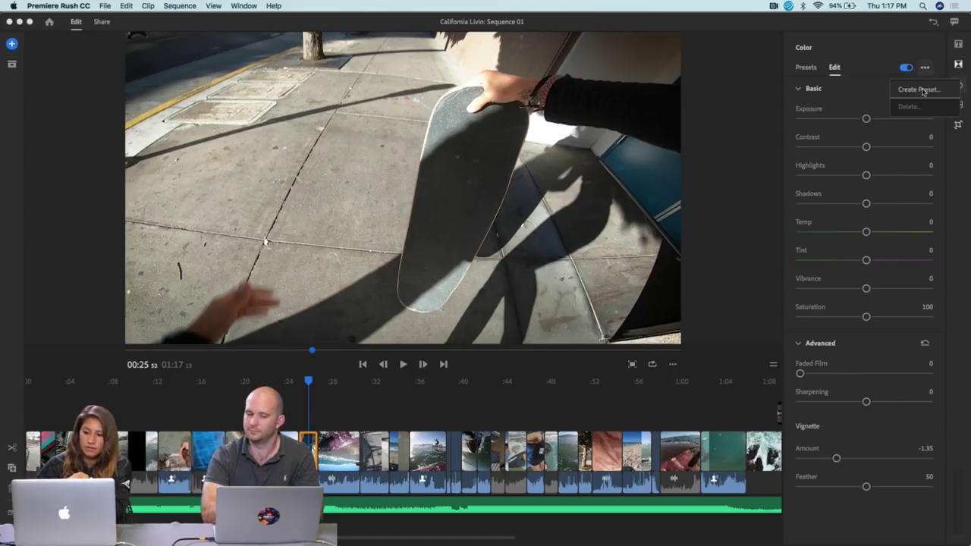
pyautogui.click(919, 90)
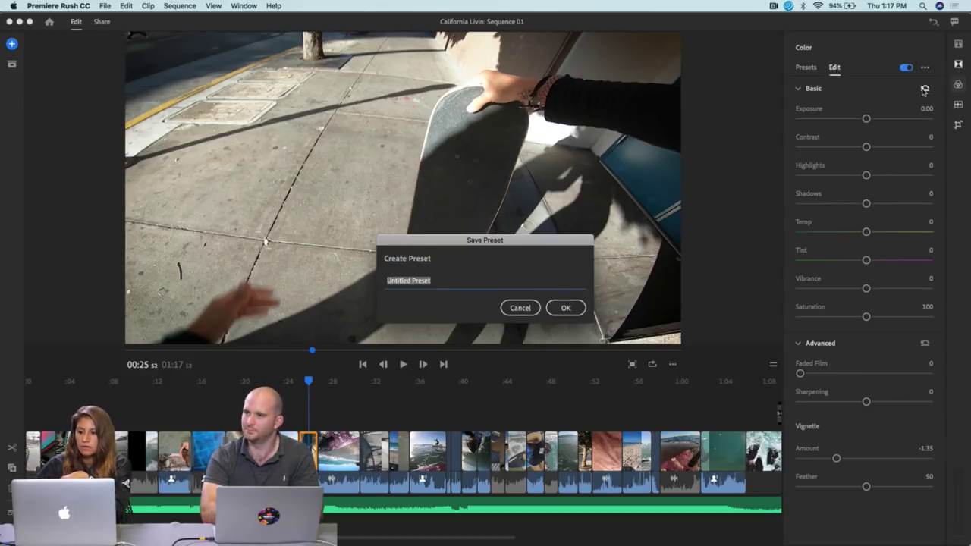
pyautogui.write('V')
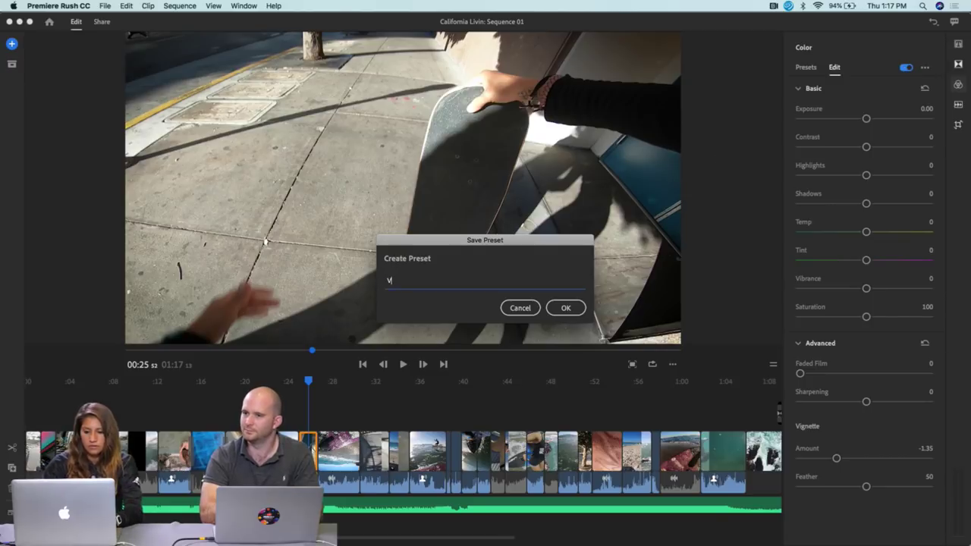
pyautogui.click(575, 314)
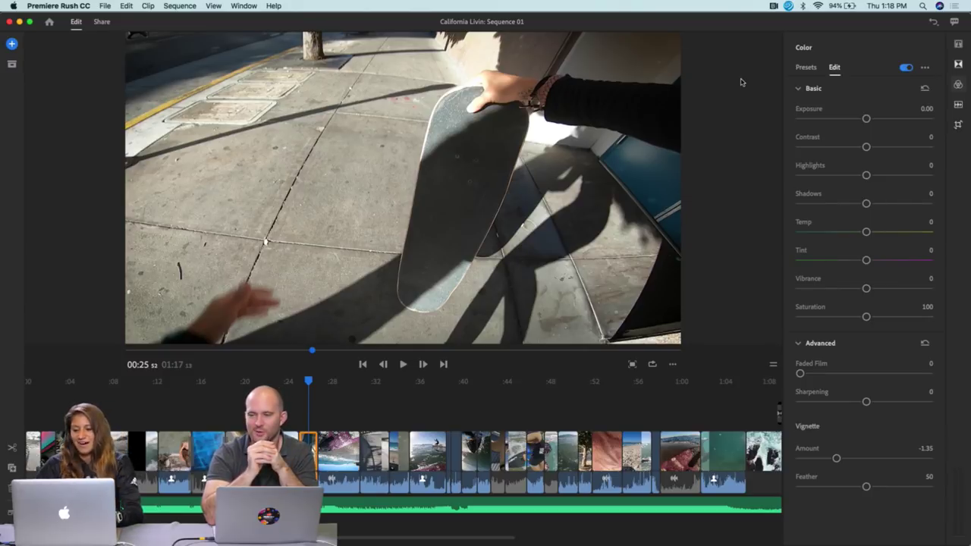
# Apply the V preset from Your Presets to the dog-walking clip.
pyautogui.click(806, 69)
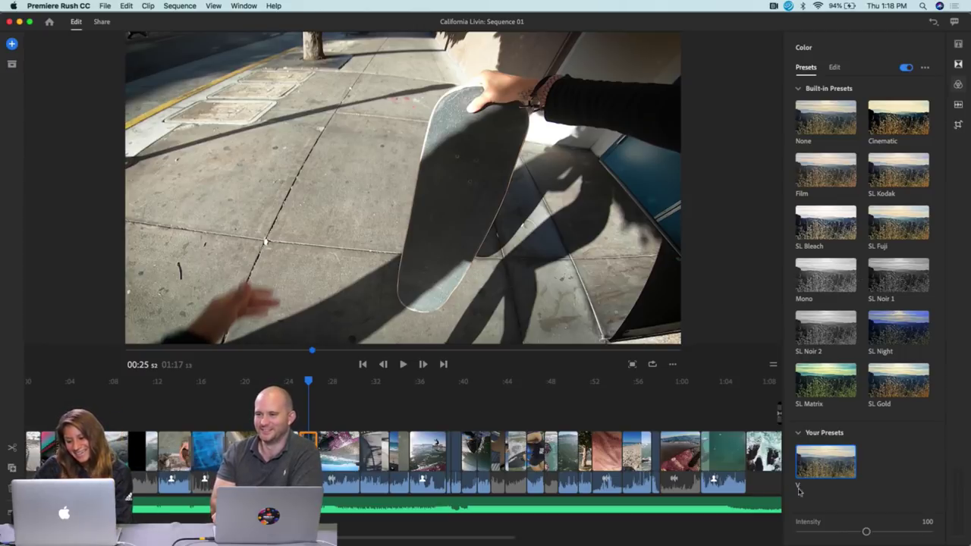
pyautogui.click(833, 67)
pyautogui.click(816, 68)
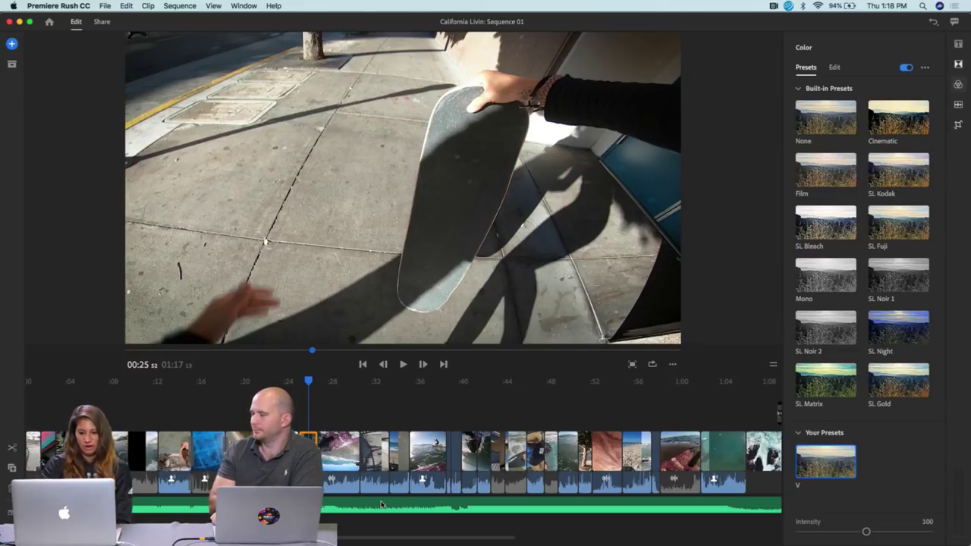
pyautogui.press('Up')
pyautogui.click(825, 455)
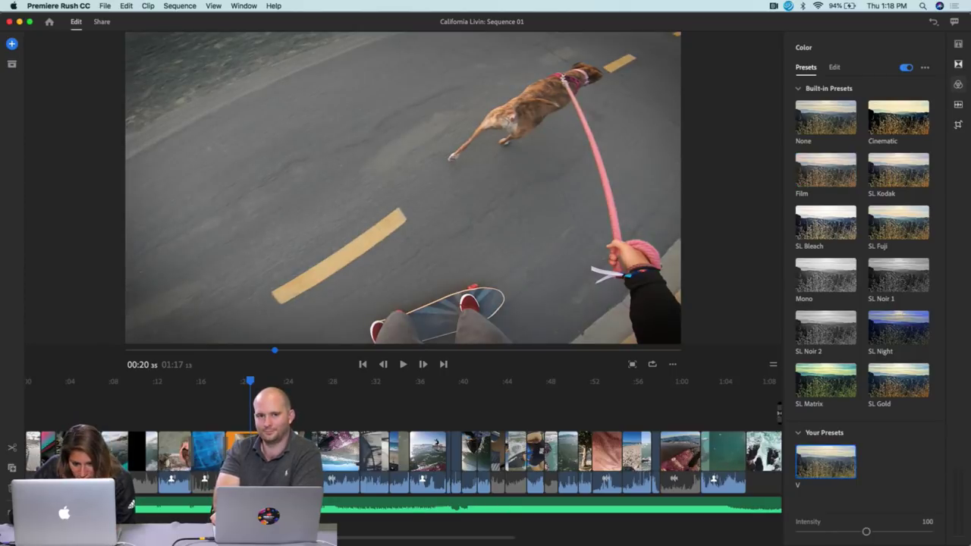
# Apply the V preset to the paddleboard clip, then select several surf clips.
pyautogui.press('Down')
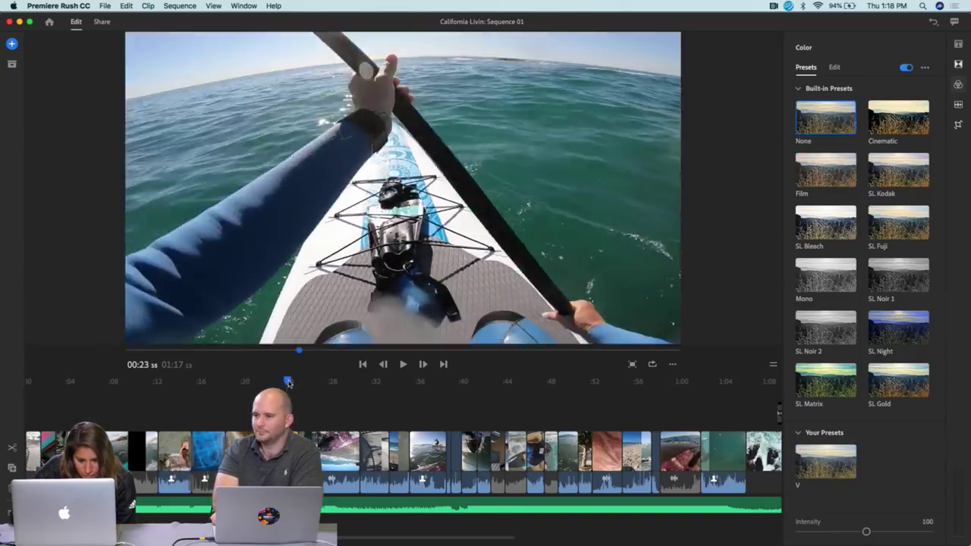
pyautogui.click(832, 467)
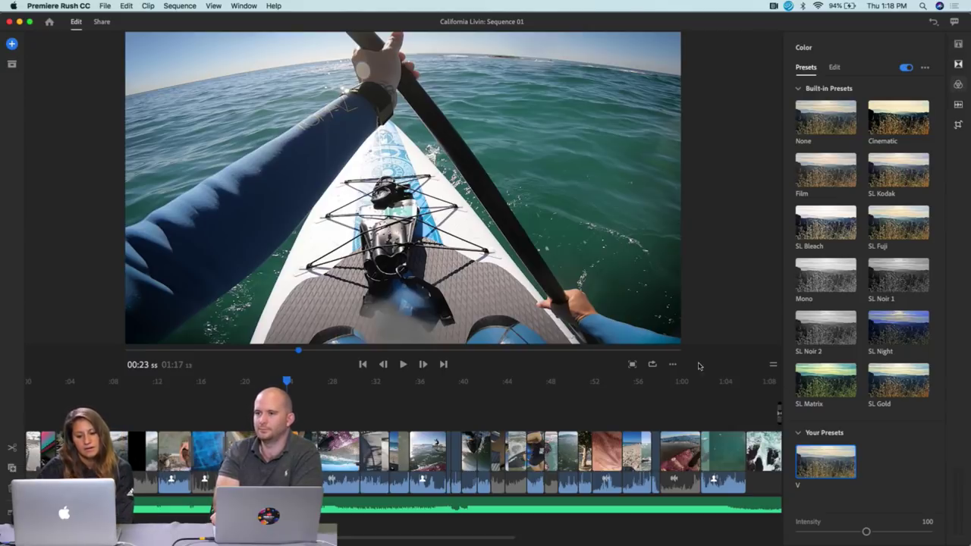
pyautogui.moveTo(296, 382); pyautogui.dragTo(329, 382)
pyautogui.moveTo(376, 420); pyautogui.dragTo(489, 441)
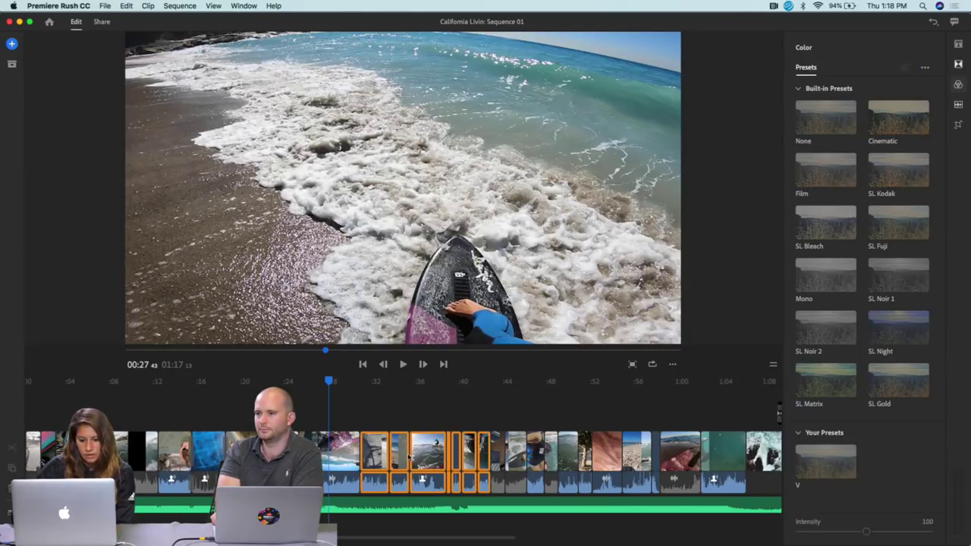
# Apply the V preset to the skatepark clip and adjust its vignette amount.
pyautogui.click(395, 422)
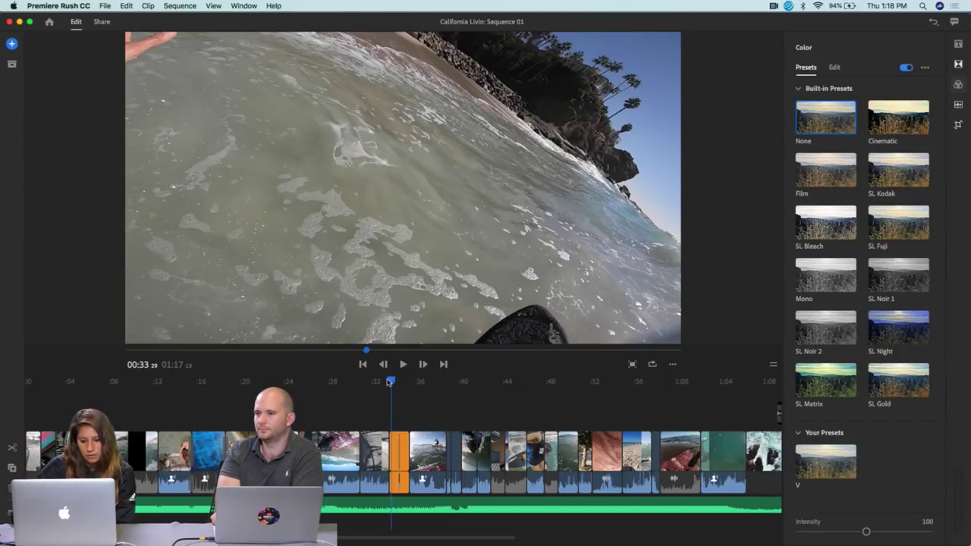
pyautogui.click(376, 448)
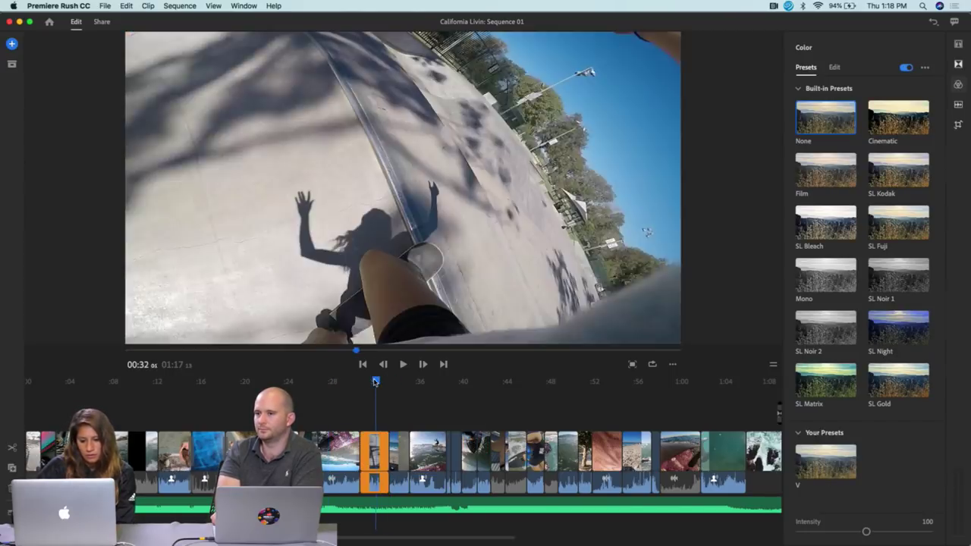
pyautogui.click(837, 456)
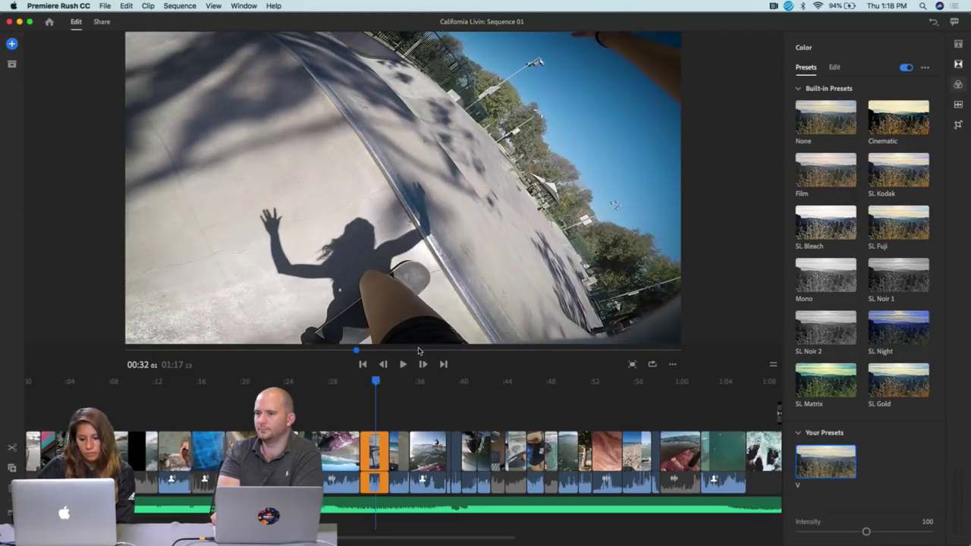
pyautogui.moveTo(376, 382)
pyautogui.mouseDown()
pyautogui.moveTo(347, 382)
pyautogui.moveTo(377, 382)
pyautogui.mouseUp()
pyautogui.click(835, 68)
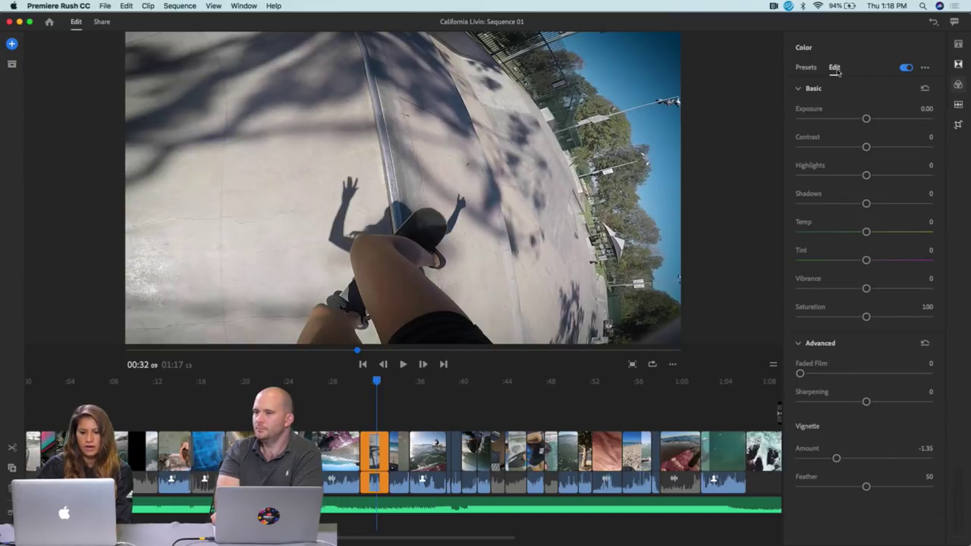
pyautogui.moveTo(838, 460)
pyautogui.mouseDown()
pyautogui.moveTo(856, 459)
pyautogui.moveTo(805, 459)
pyautogui.moveTo(806, 471)
pyautogui.moveTo(844, 468)
pyautogui.mouseUp()
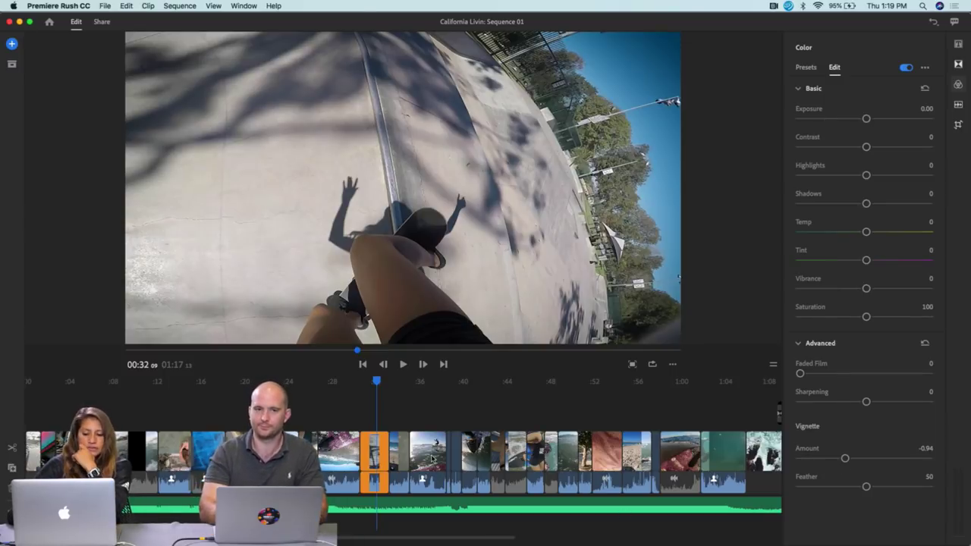
# Apply the V preset to the wave-splash surfing clip and weaken its vignette.
pyautogui.moveTo(377, 382); pyautogui.dragTo(638, 393)
pyautogui.click(634, 392)
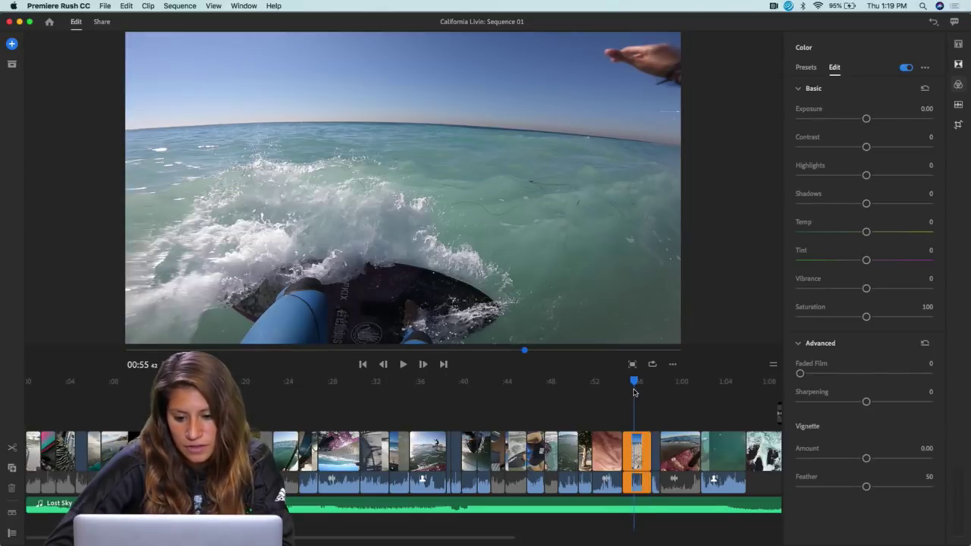
pyautogui.click(807, 69)
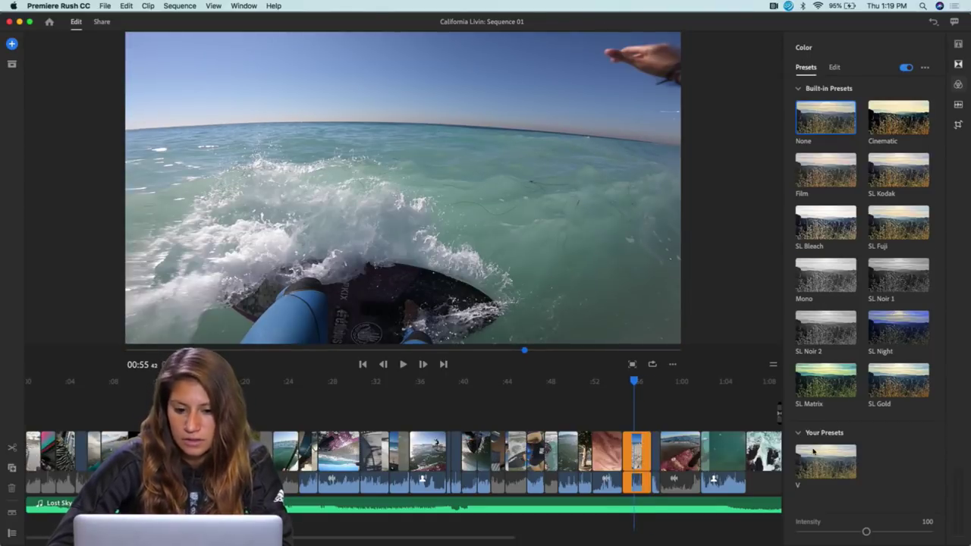
pyautogui.click(835, 475)
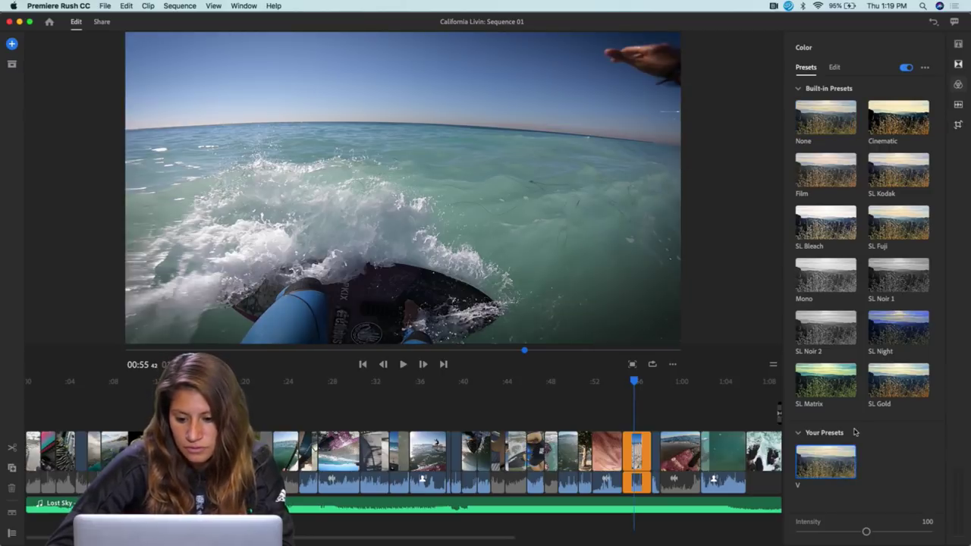
pyautogui.click(836, 70)
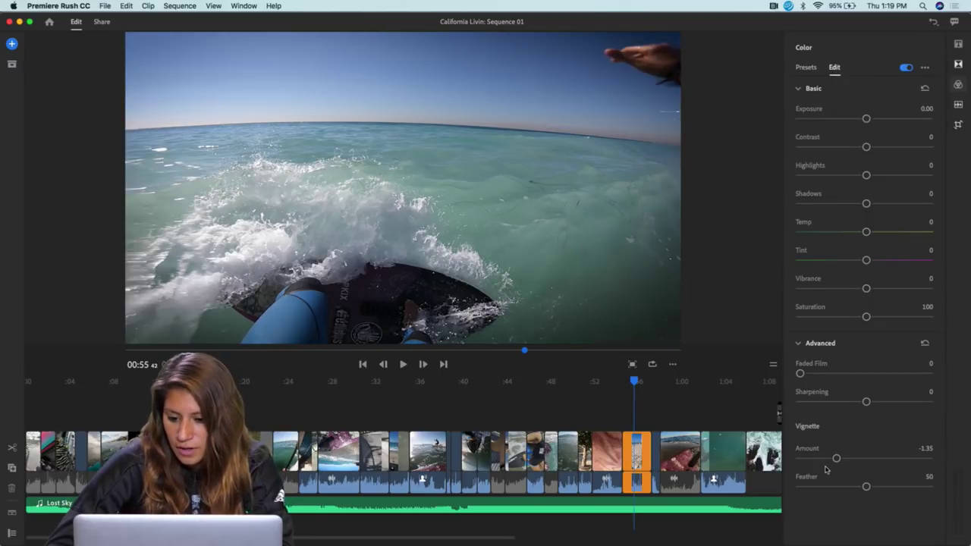
pyautogui.moveTo(834, 464); pyautogui.dragTo(856, 464)
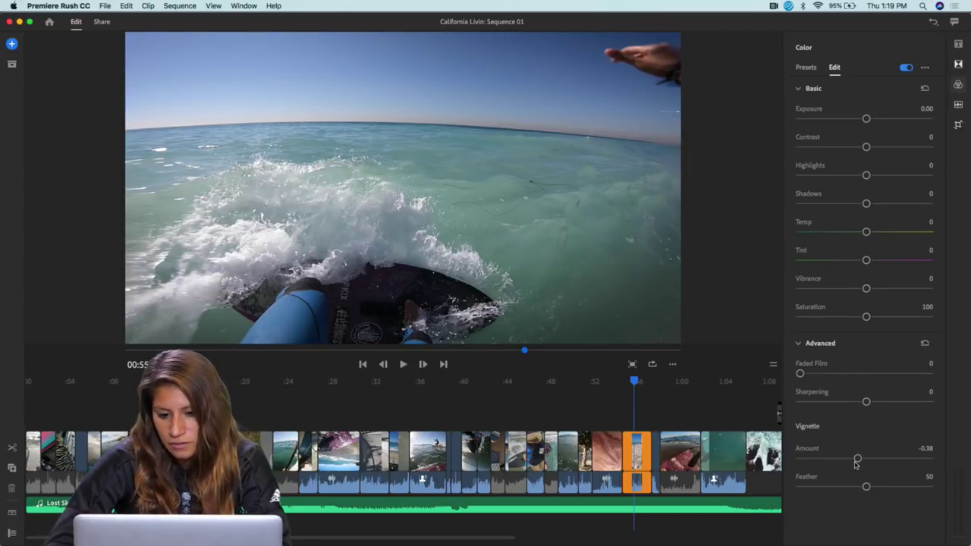
# Give the cliff-jump and trampoline clips light vignettes of roughly -0.4 to -0.2.
pyautogui.moveTo(636, 382); pyautogui.dragTo(549, 394)
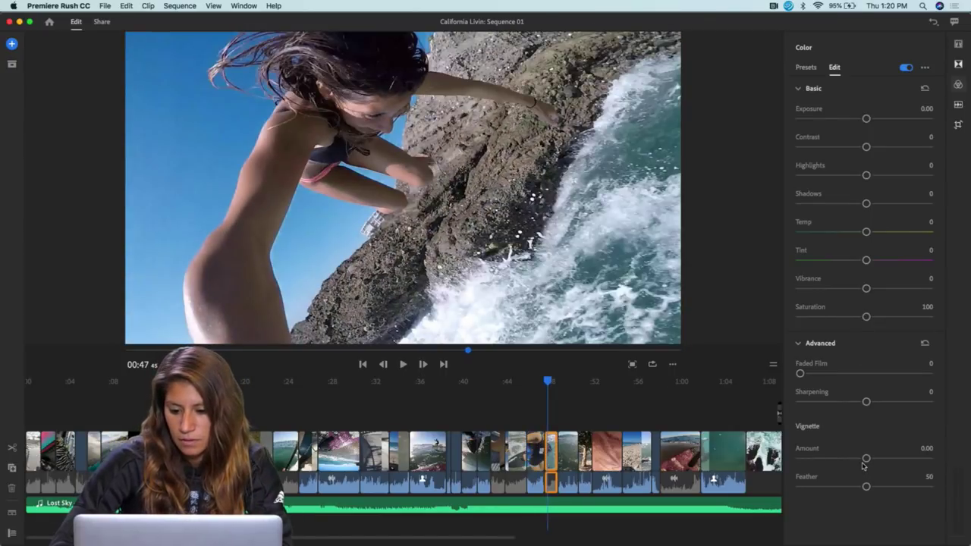
pyautogui.moveTo(866, 459); pyautogui.dragTo(853, 461)
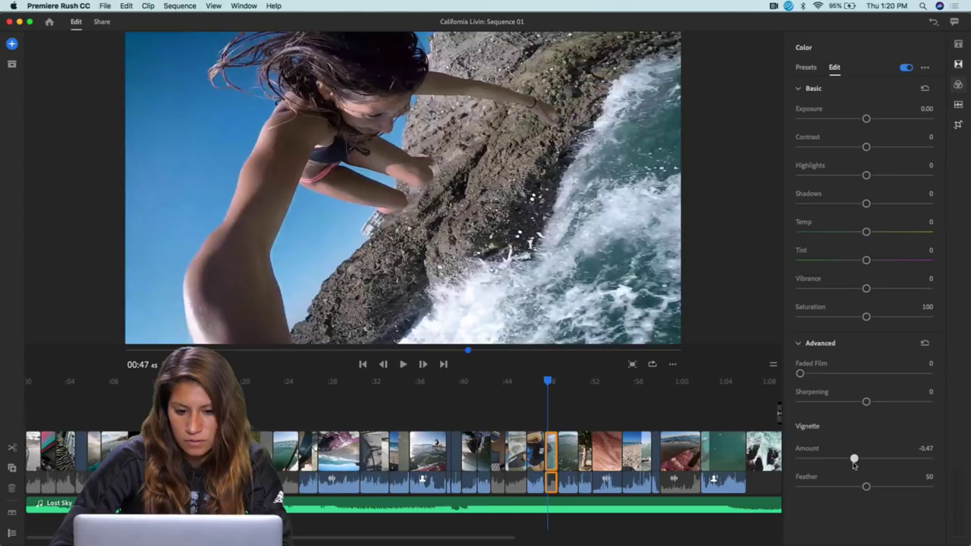
pyautogui.moveTo(548, 384); pyautogui.dragTo(539, 385)
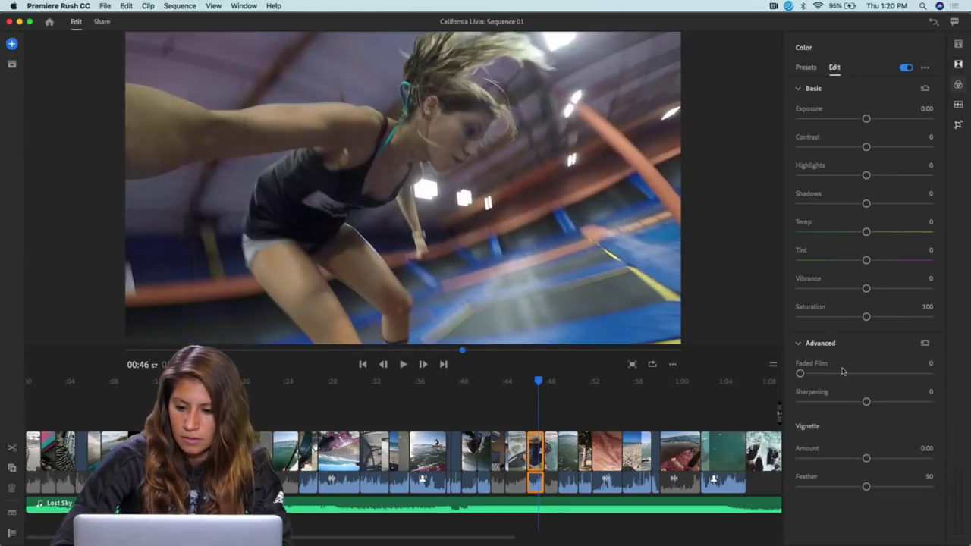
pyautogui.moveTo(866, 458); pyautogui.dragTo(860, 458)
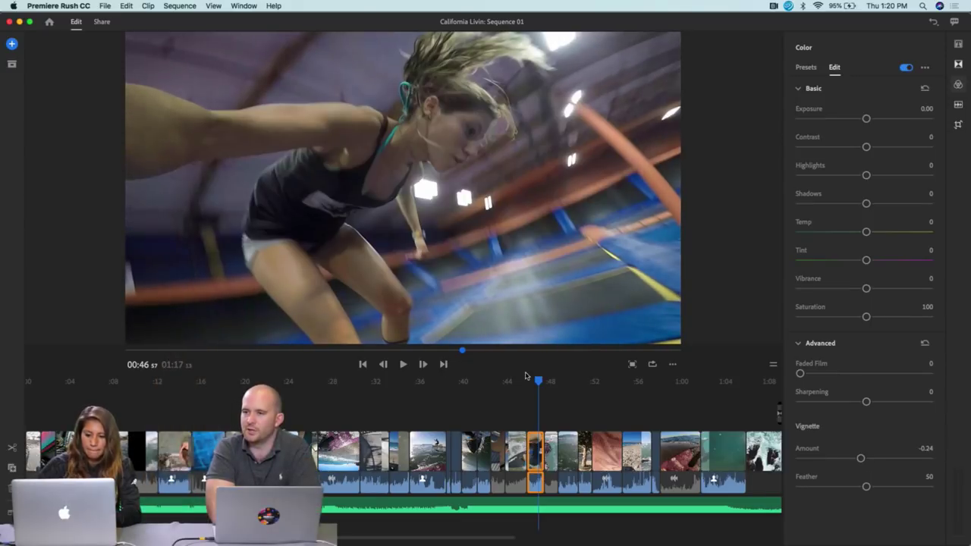
pyautogui.moveTo(540, 386); pyautogui.dragTo(522, 381)
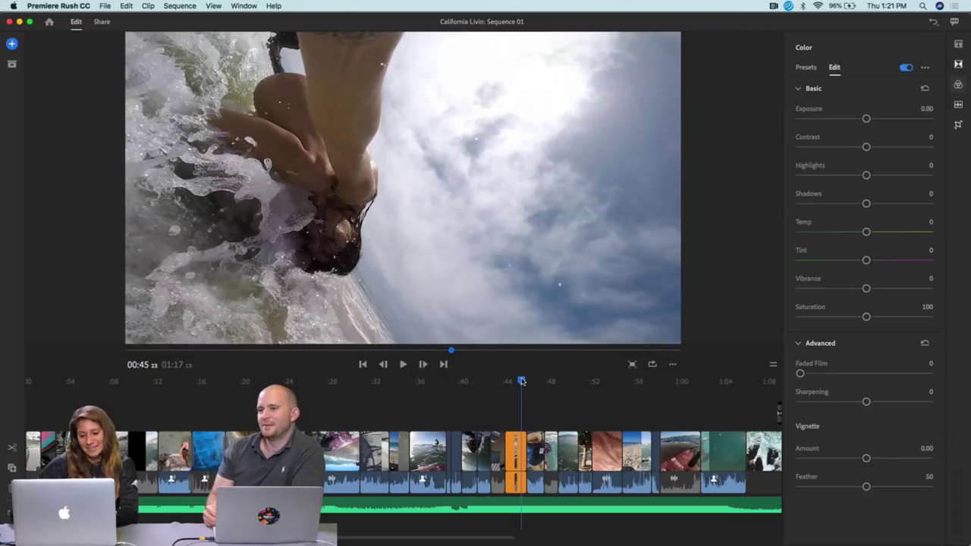
# Scrub the playhead to the dark underwater clip at about 1:01.
pyautogui.moveTo(522, 381); pyautogui.dragTo(702, 385)
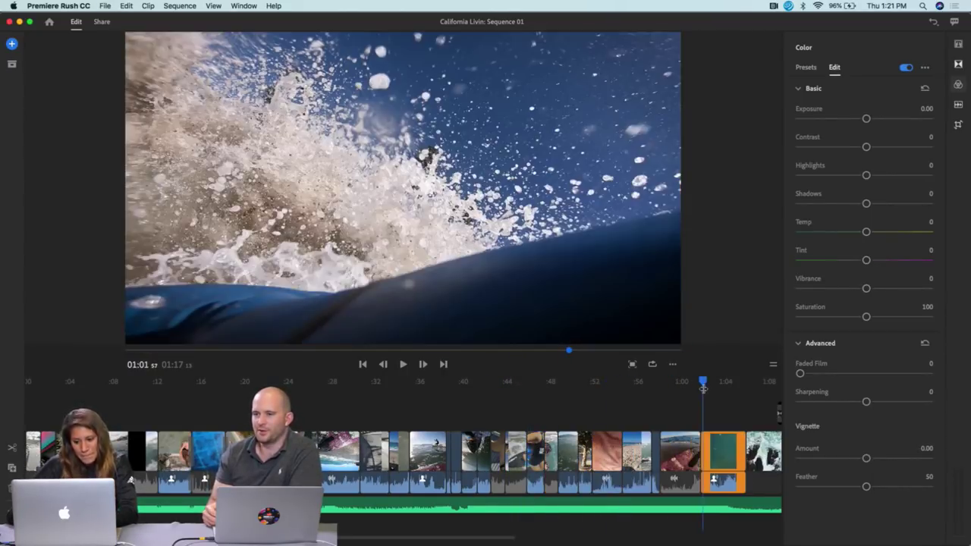
pyautogui.hscroll(5, 644, 401)
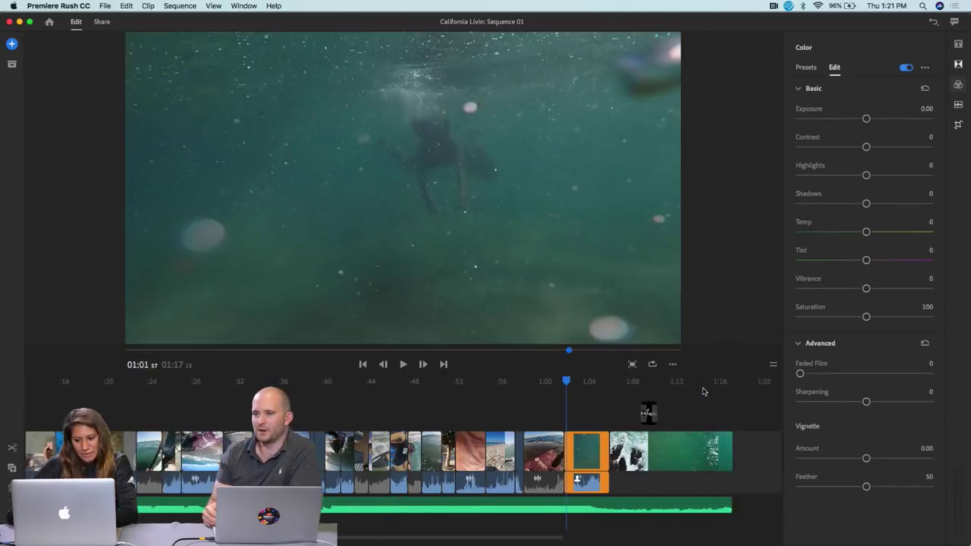
# Lift the underwater clip's Shadows to 1 and set its Highlights to 50.
pyautogui.click(959, 86)
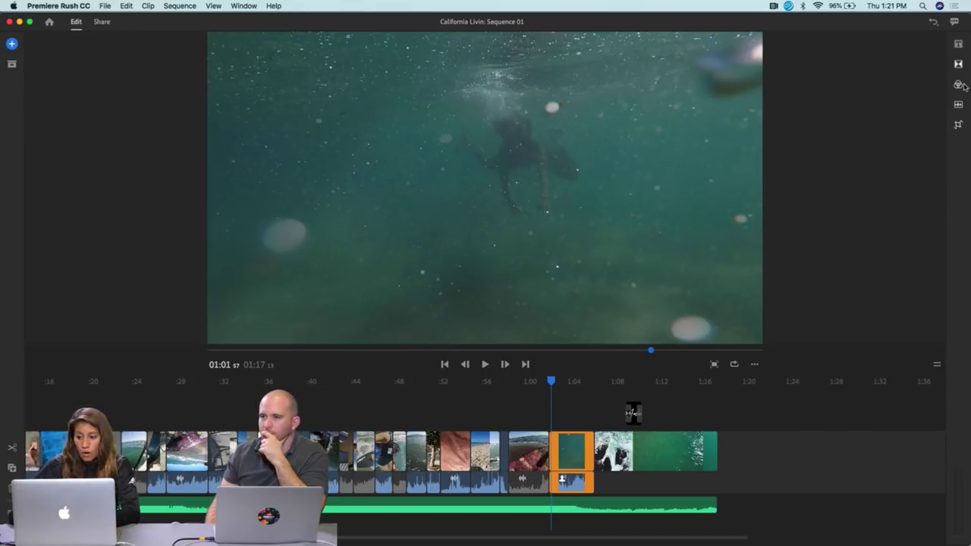
pyautogui.click(959, 65)
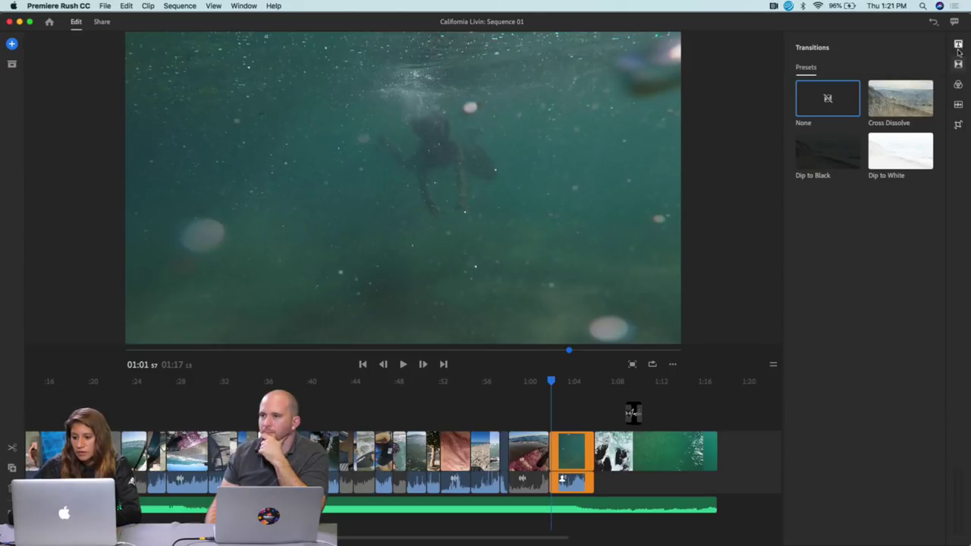
pyautogui.click(959, 85)
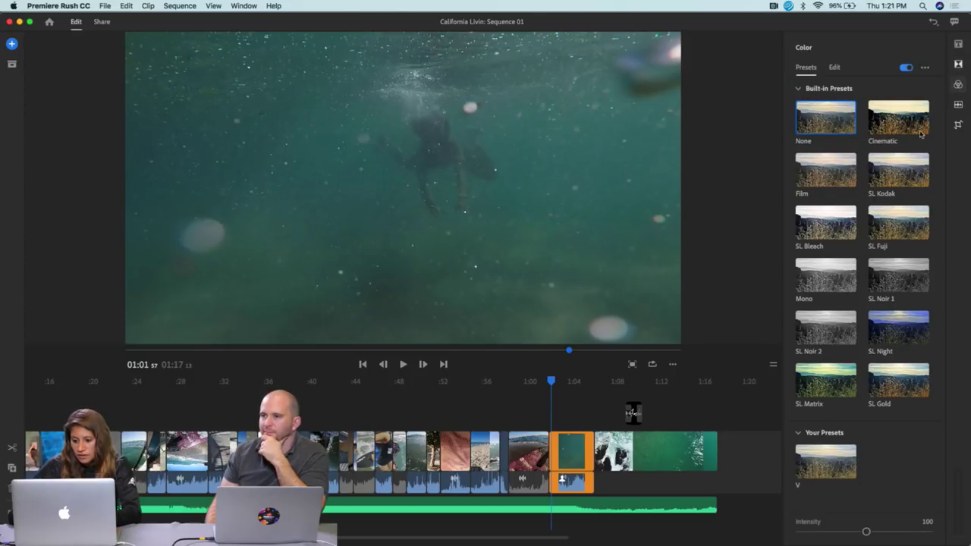
pyautogui.click(835, 68)
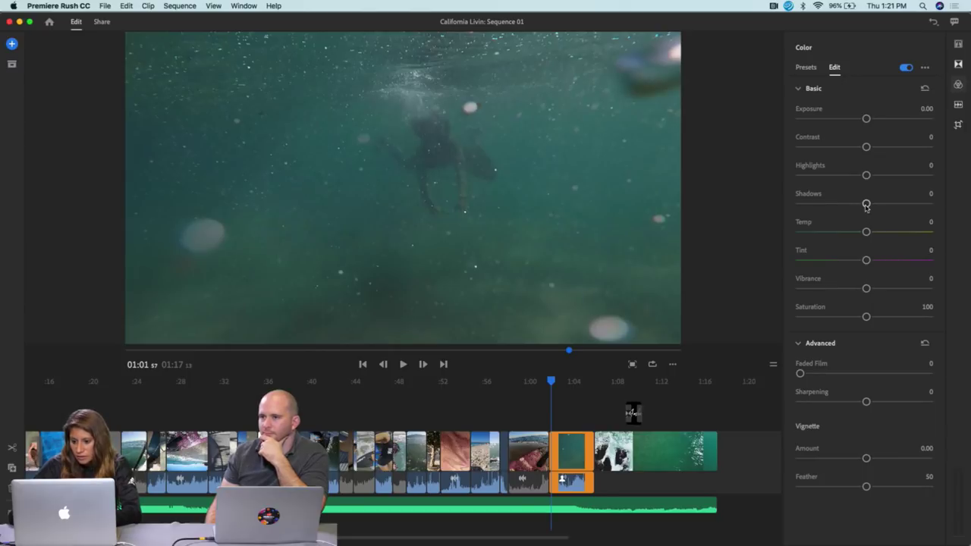
pyautogui.moveTo(867, 205); pyautogui.dragTo(936, 185)
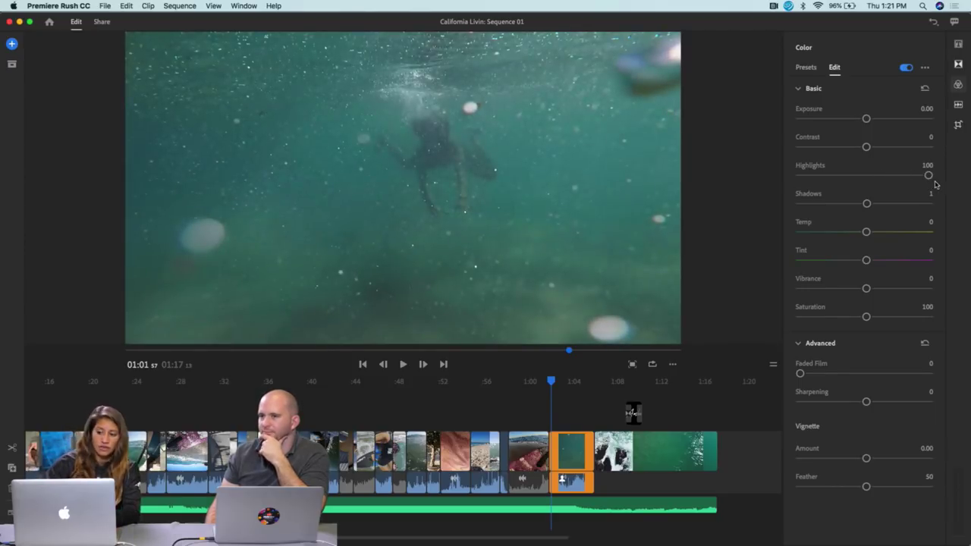
pyautogui.moveTo(555, 387); pyautogui.dragTo(594, 391)
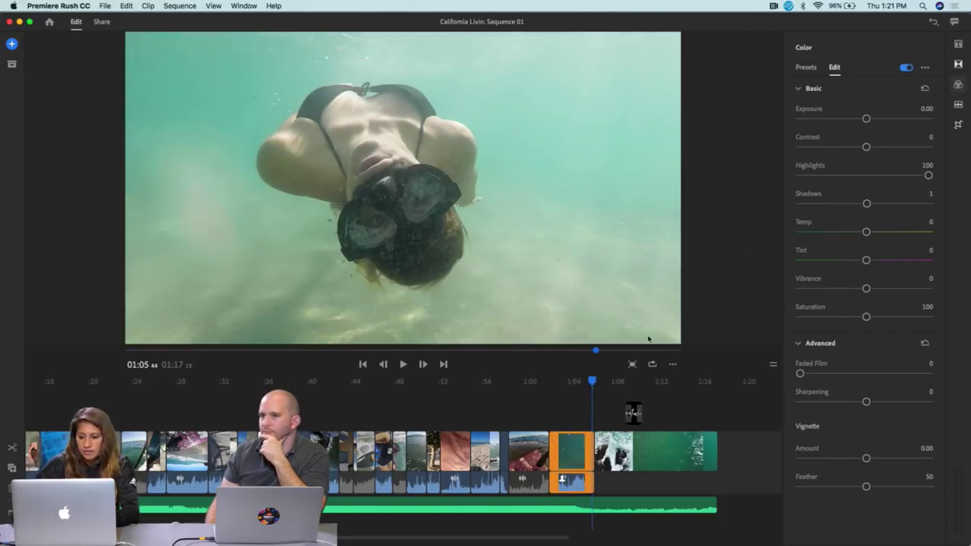
pyautogui.moveTo(928, 176); pyautogui.dragTo(897, 184)
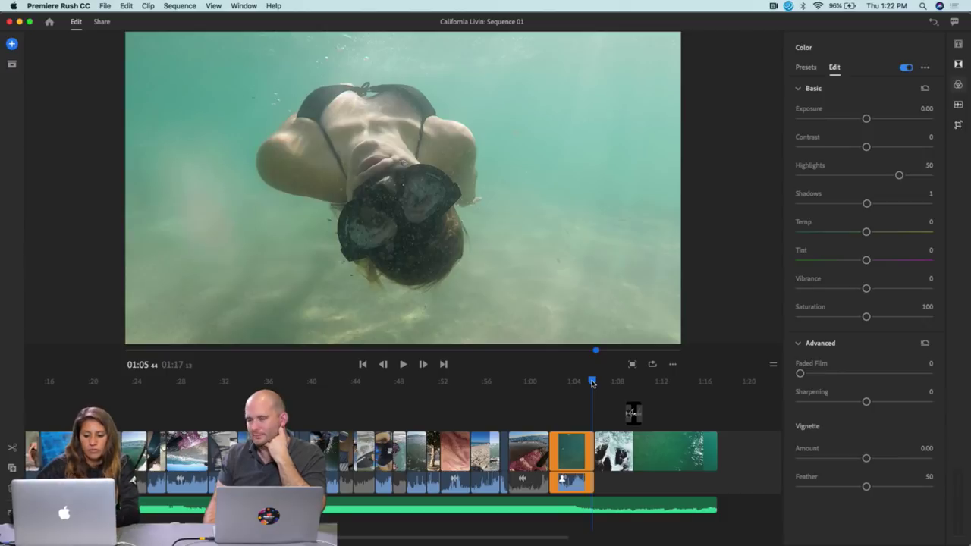
pyautogui.moveTo(593, 383)
pyautogui.mouseDown()
pyautogui.moveTo(551, 382)
pyautogui.moveTo(605, 383)
pyautogui.moveTo(576, 387)
pyautogui.mouseUp()
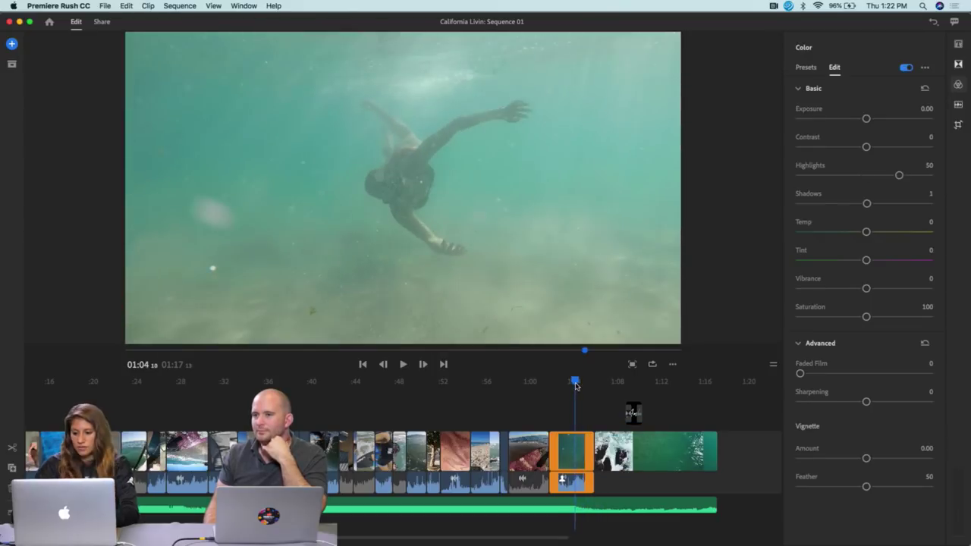
# Switch the sequence preview orientation from landscape to portrait.
pyautogui.click(958, 86)
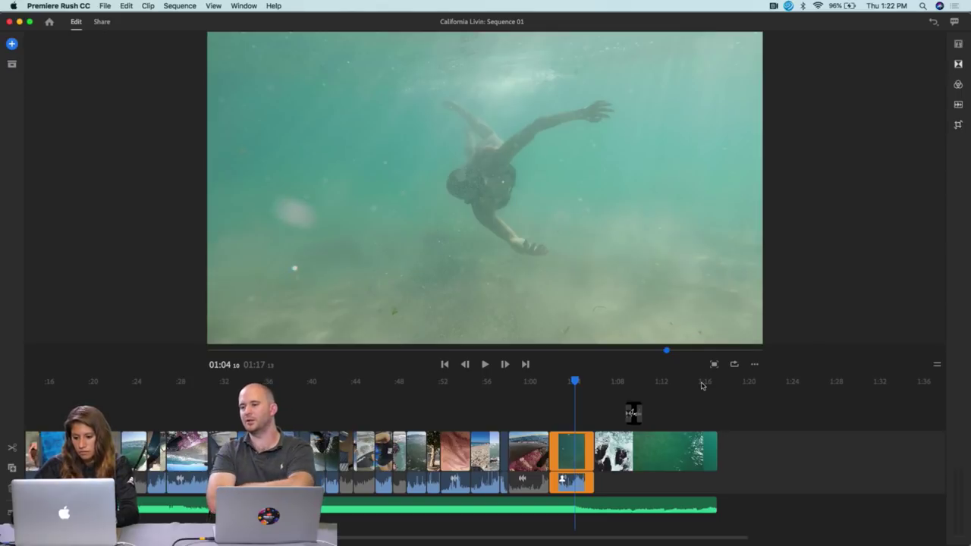
pyautogui.click(756, 365)
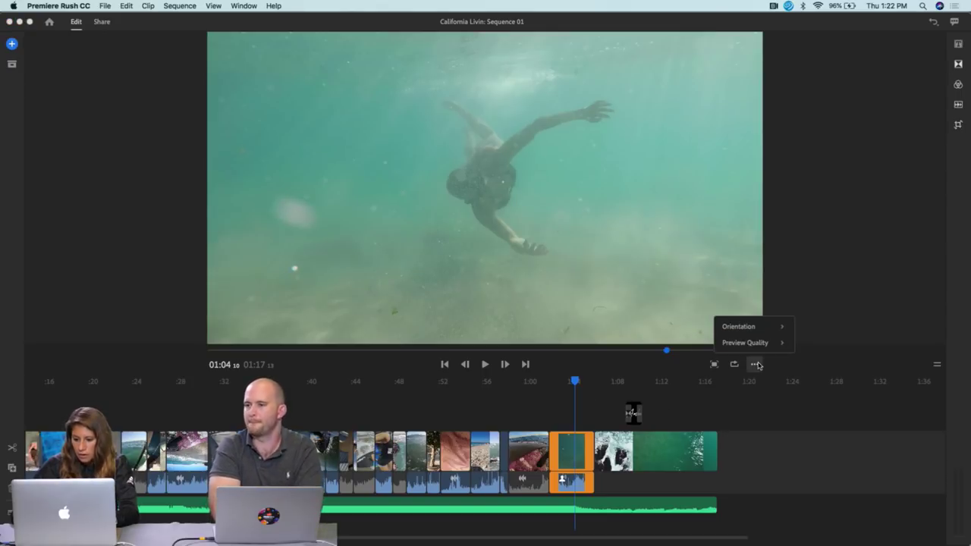
pyautogui.moveTo(756, 348)
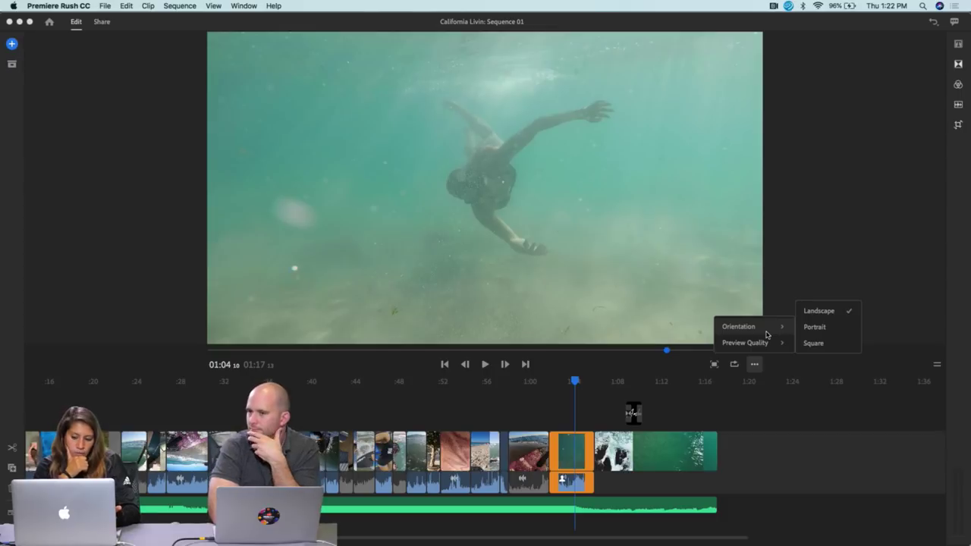
pyautogui.click(814, 327)
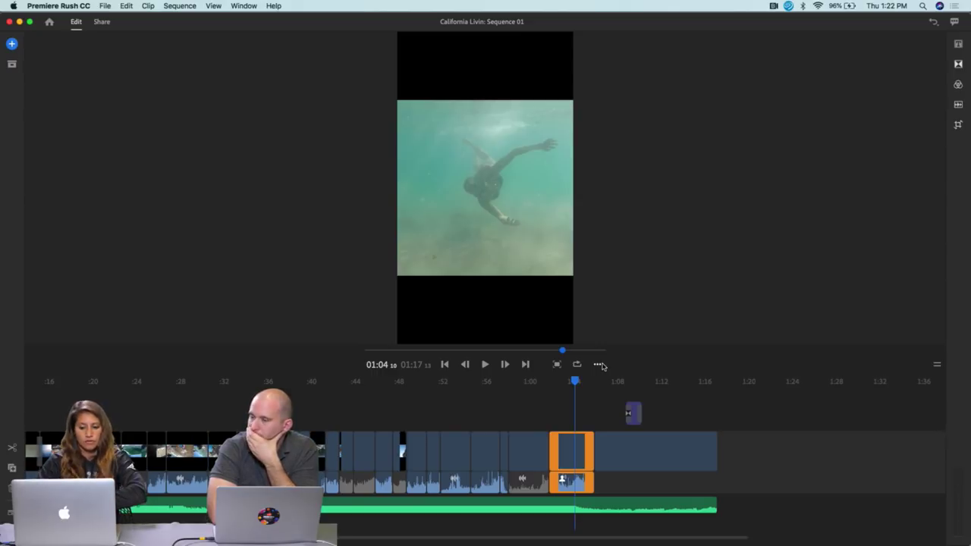
pyautogui.click(598, 365)
# Try the square preview orientation, then switch away from it.
pyautogui.moveTo(605, 352)
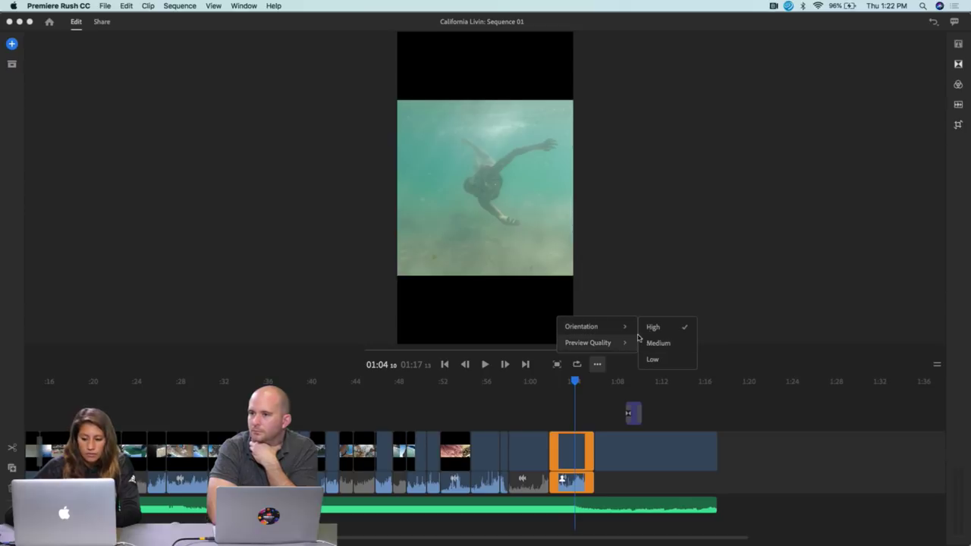
pyautogui.moveTo(634, 327)
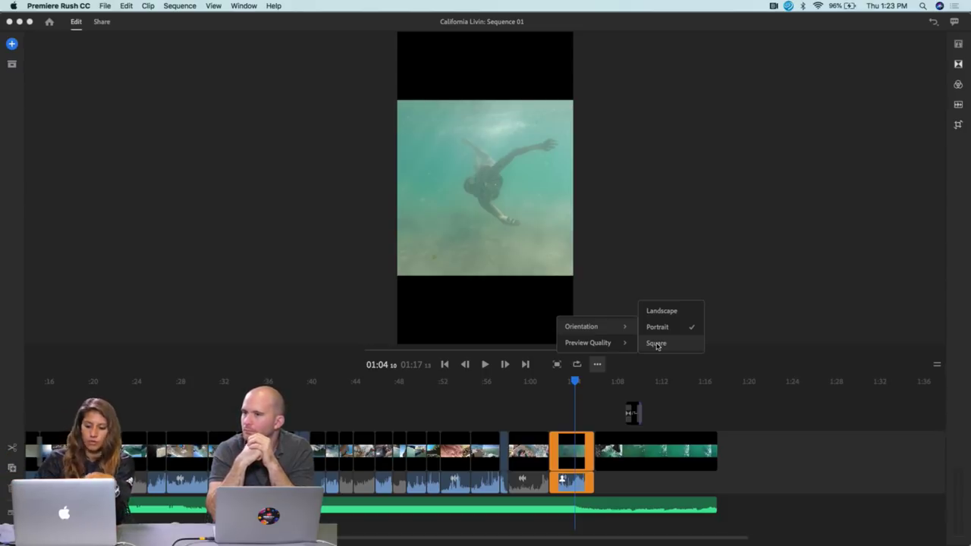
pyautogui.click(656, 344)
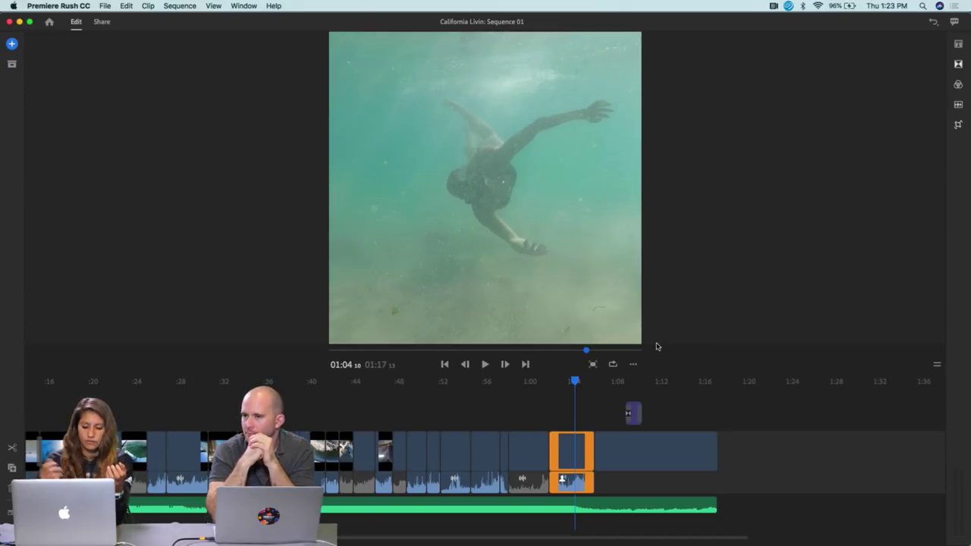
pyautogui.click(633, 364)
pyautogui.moveTo(637, 348)
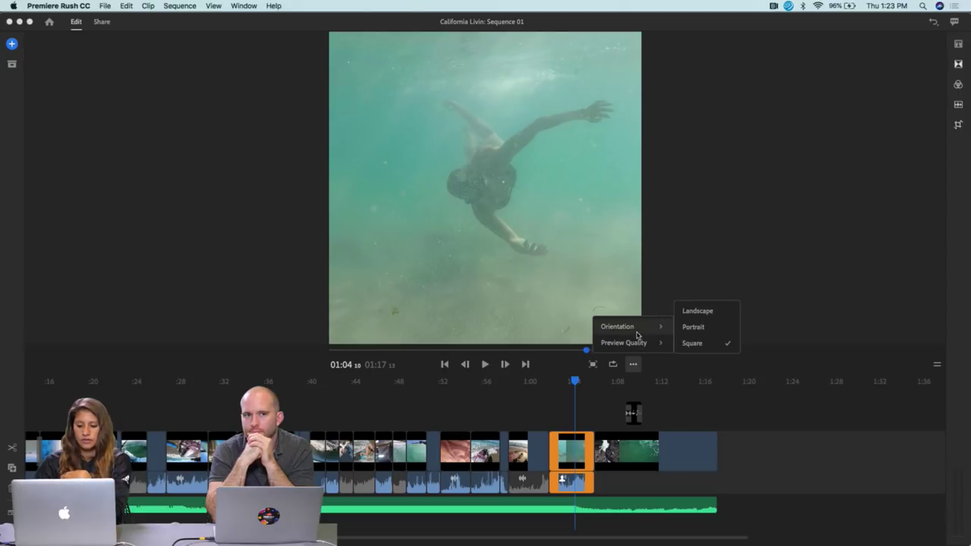
pyautogui.click(694, 326)
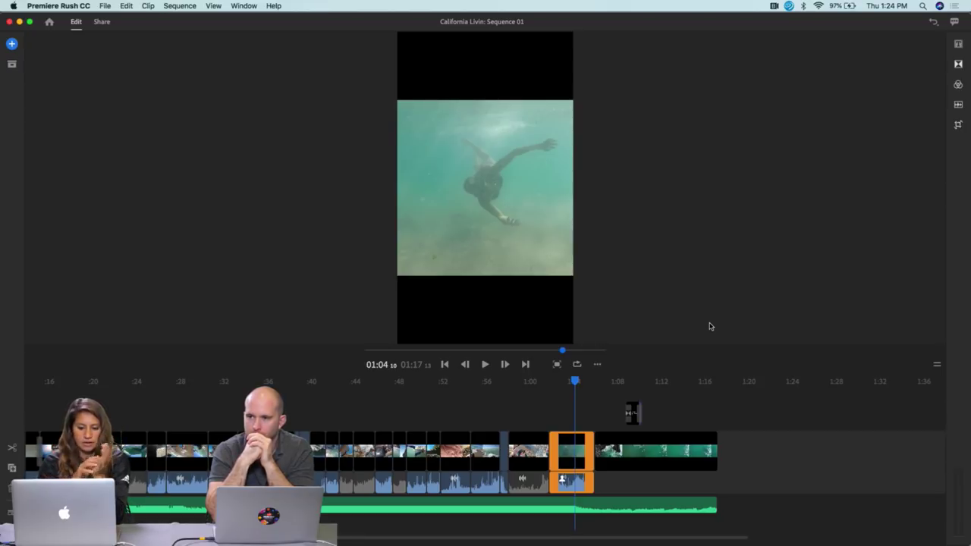
# Switch the preview to landscape orientation, then back to portrait.
pyautogui.click(599, 365)
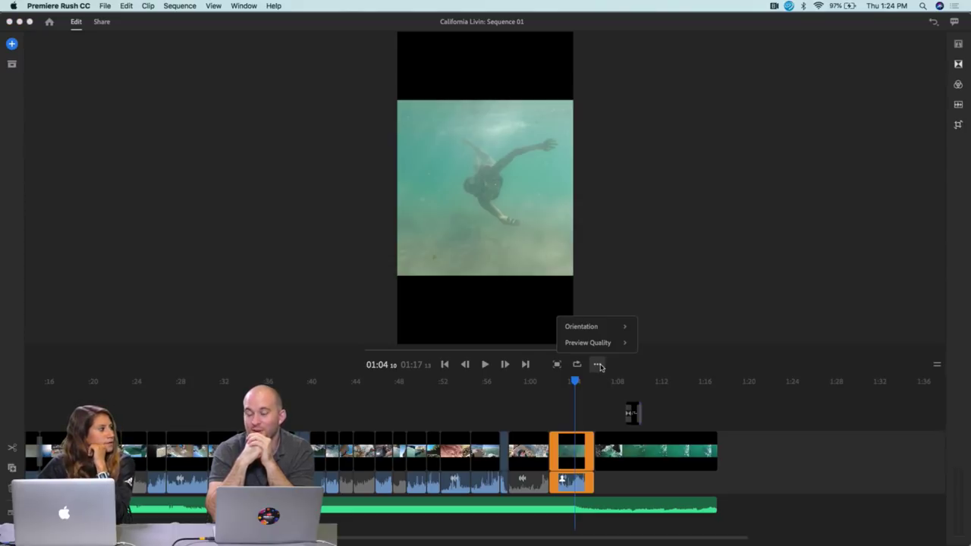
pyautogui.moveTo(602, 329)
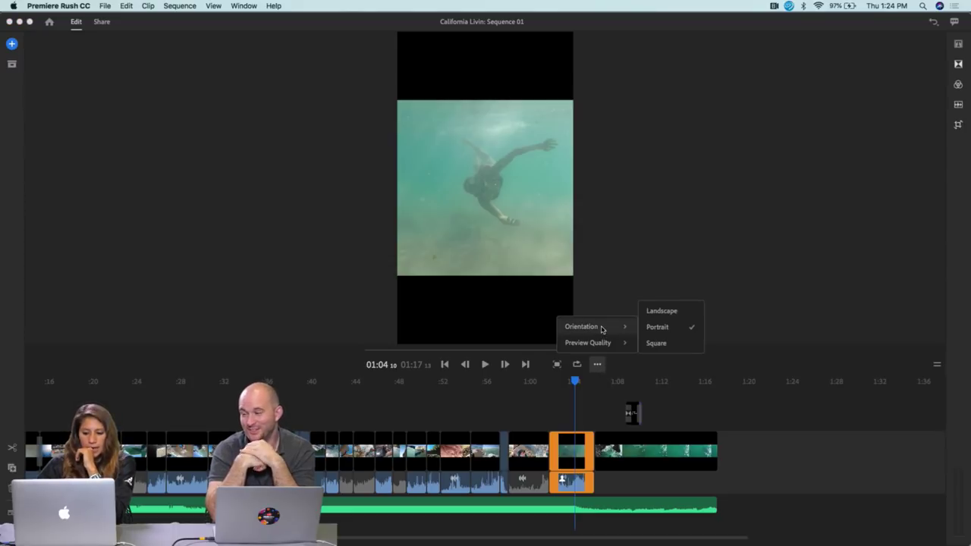
pyautogui.click(662, 312)
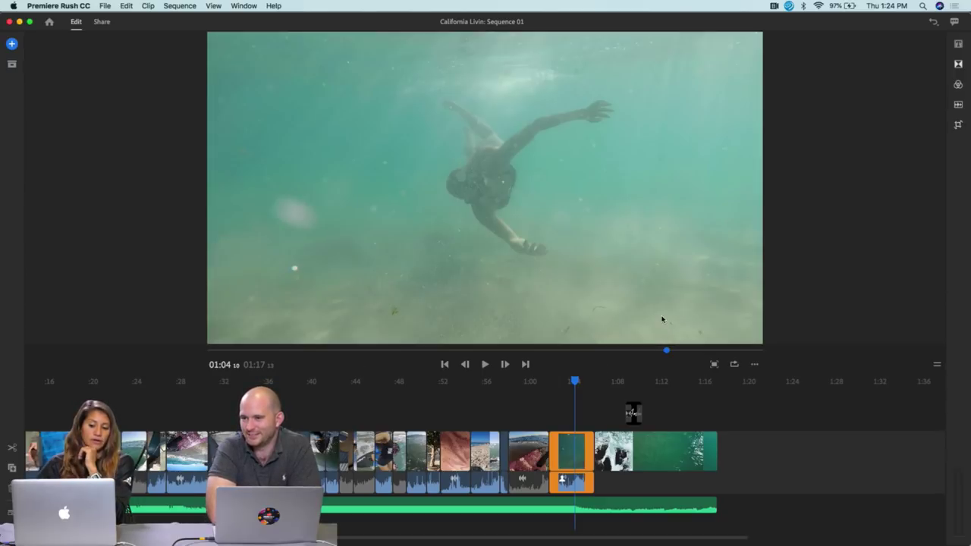
pyautogui.click(755, 365)
pyautogui.moveTo(763, 327)
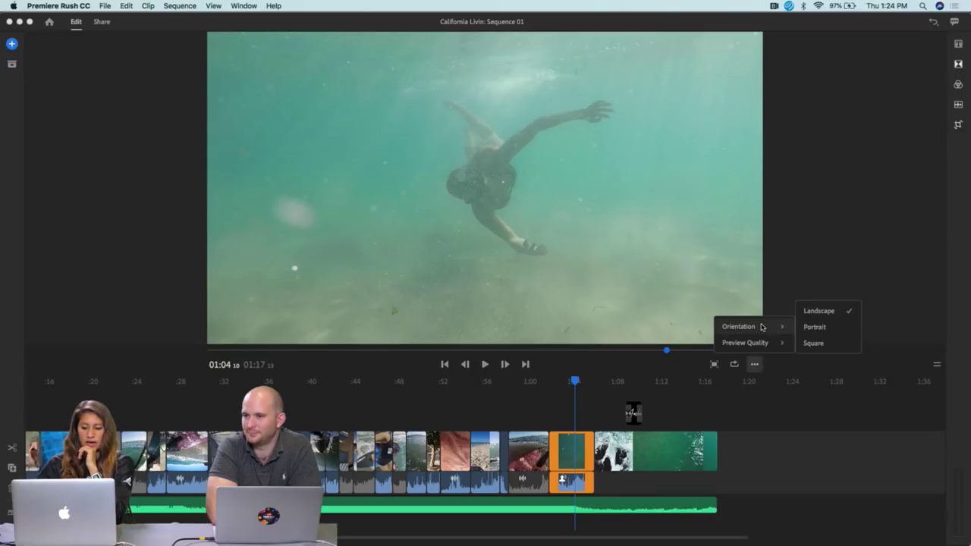
pyautogui.click(807, 327)
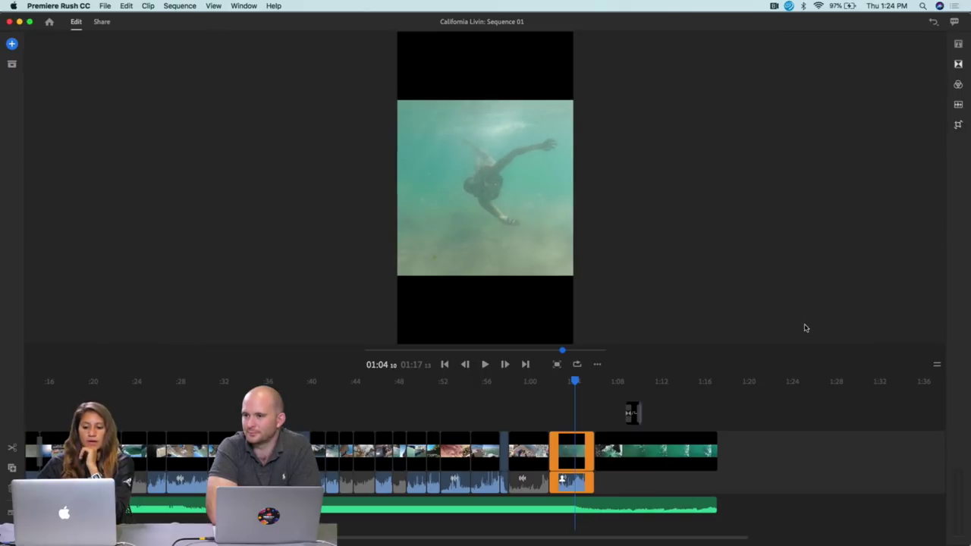
# Check the preview display options and close them without changes.
pyautogui.click(598, 365)
pyautogui.moveTo(606, 351)
pyautogui.moveTo(609, 328)
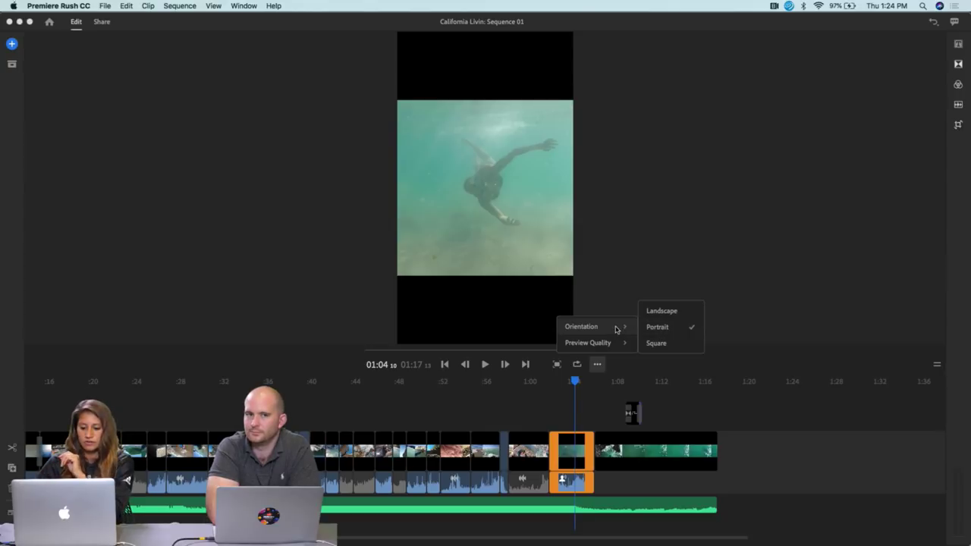
pyautogui.click(612, 301)
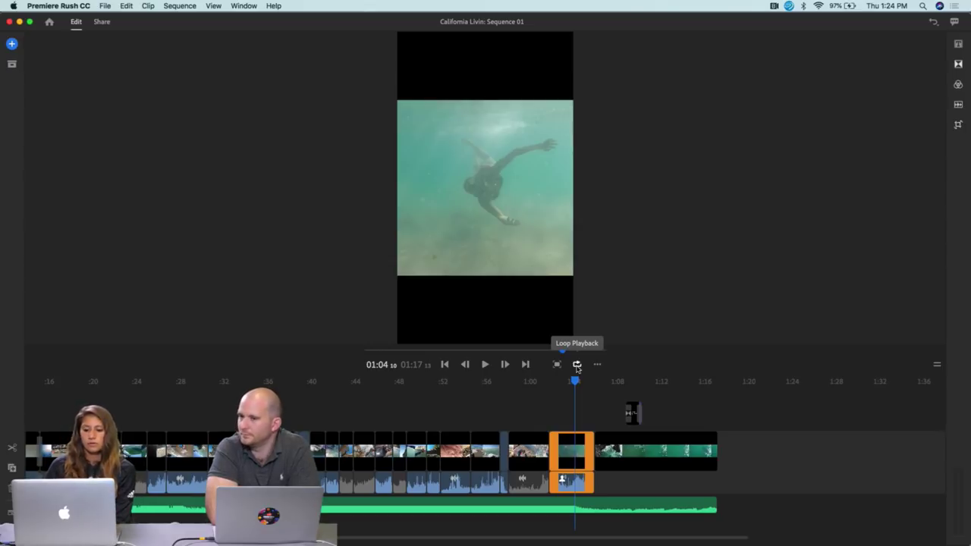
# Turn on Loop Playback and marquee-select the title and last clips.
pyautogui.click(578, 366)
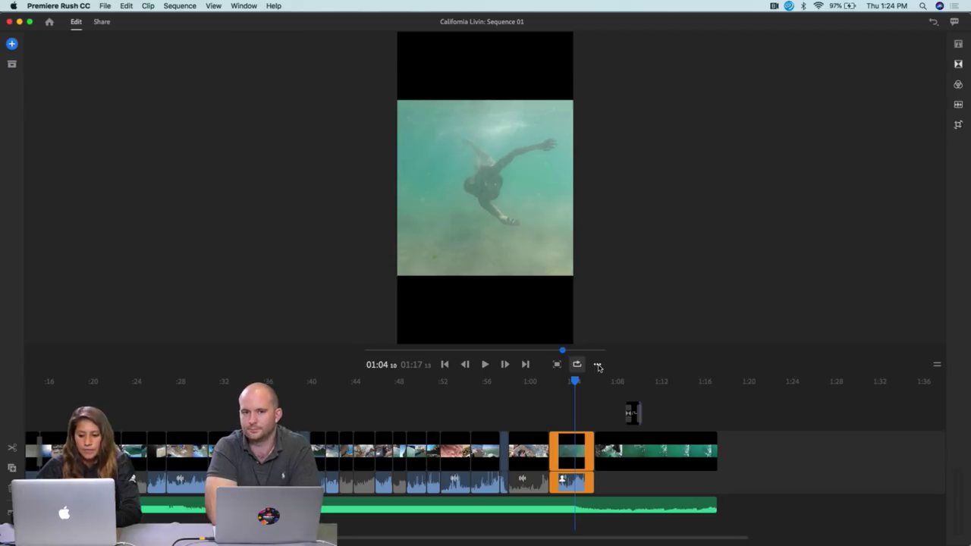
pyautogui.hscroll(3, 678, 400)
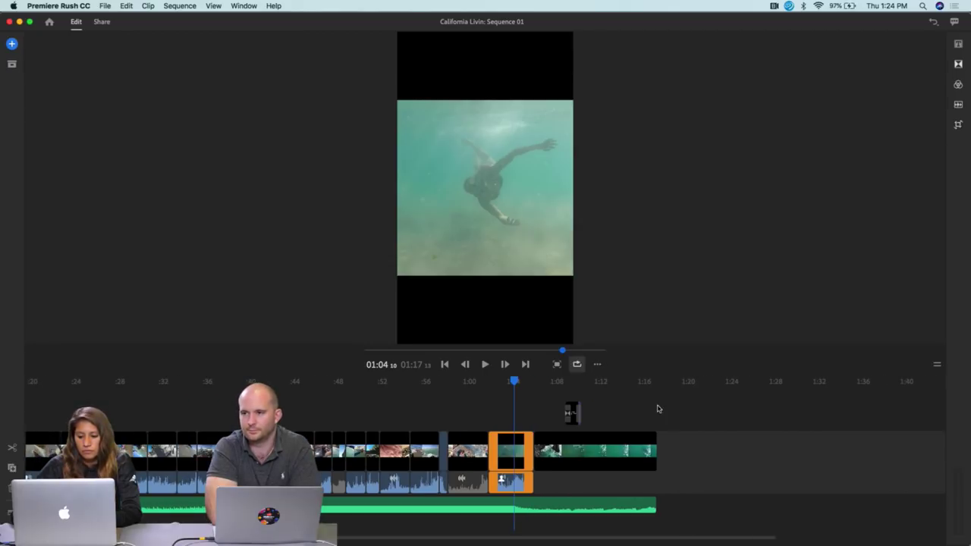
pyautogui.moveTo(625, 403); pyautogui.dragTo(514, 481)
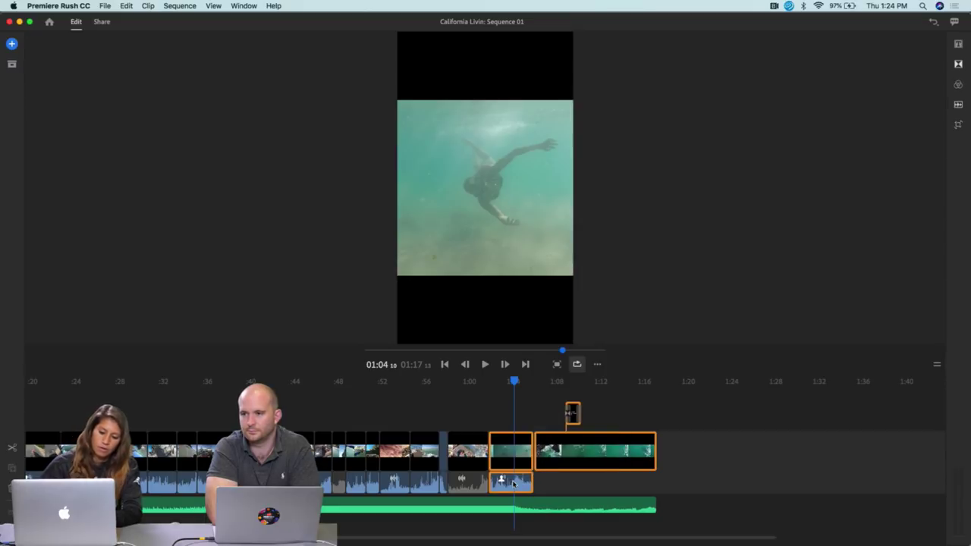
pyautogui.hscroll(1, 514, 483)
pyautogui.hscroll(2, 514, 483)
pyautogui.hscroll(-2, 513, 484)
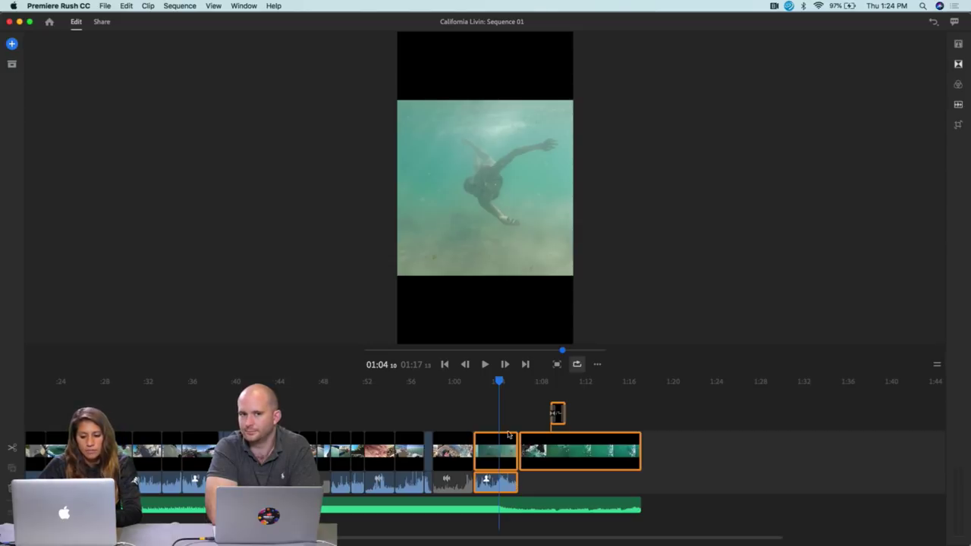
# Step frame by frame through the snorkel clip, then reselect the closing clips and title.
pyautogui.click(511, 413)
pyautogui.press('Right')
pyautogui.press('Right')
pyautogui.press('Right')
pyautogui.press('Right')
pyautogui.press('Right')
pyautogui.press('Right')
pyautogui.press('Right')
pyautogui.press('Right')
pyautogui.press('Right')
pyautogui.press('Right')
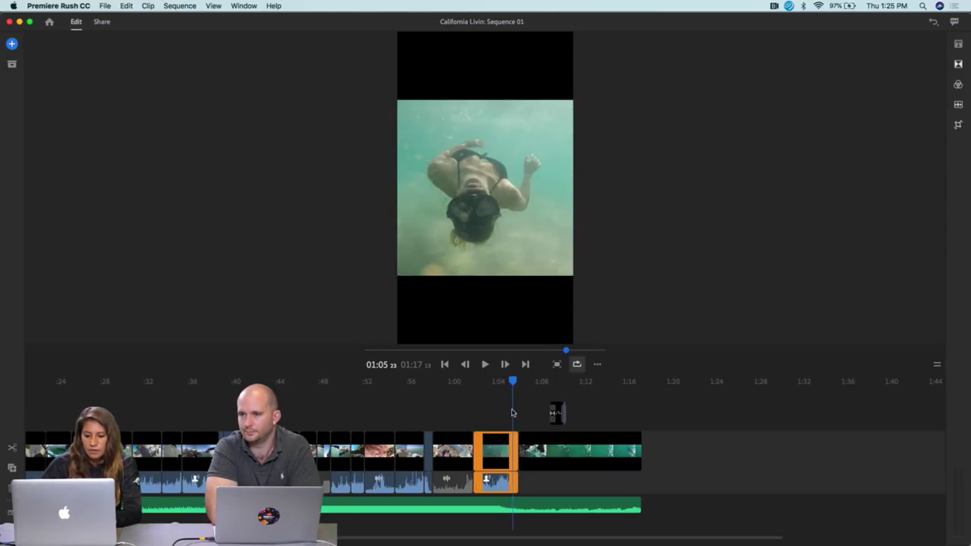
pyautogui.press('Right')
pyautogui.press('Right')
pyautogui.press('Right')
pyautogui.press('Right')
pyautogui.press('Right')
pyautogui.press('Right')
pyautogui.press('Right')
pyautogui.press('Right')
pyautogui.press('Right')
pyautogui.press('Right')
pyautogui.press('Right')
pyautogui.press('Right')
pyautogui.press('Right')
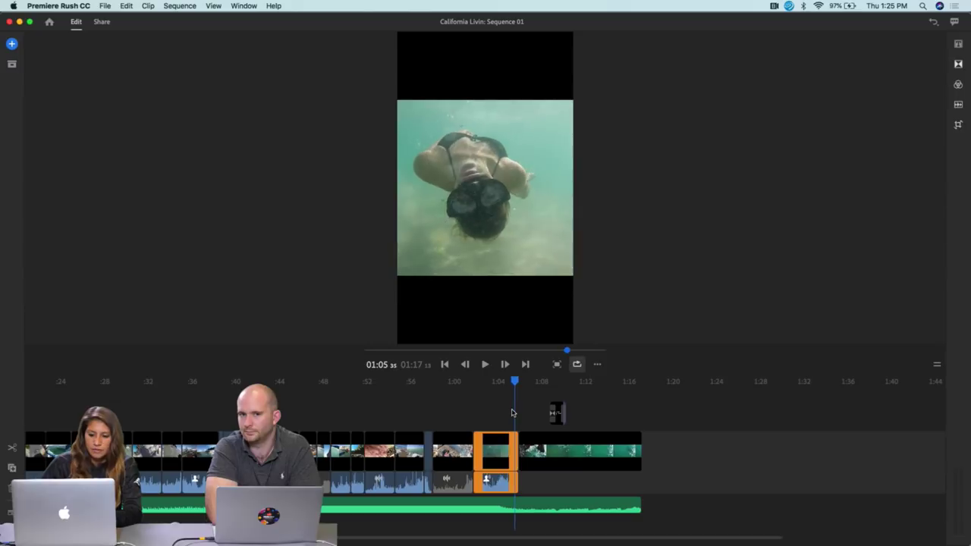
pyautogui.press('Right')
pyautogui.press('Right')
pyautogui.press('Right')
pyautogui.press('Right')
pyautogui.press('Right')
pyautogui.press('Right')
pyautogui.press('Right')
pyautogui.press('Right')
pyautogui.press('Right')
pyautogui.press('Right')
pyautogui.press('Right')
pyautogui.press('Right')
pyautogui.press('Right')
pyautogui.press('Right')
pyautogui.press('Right')
pyautogui.press('Right')
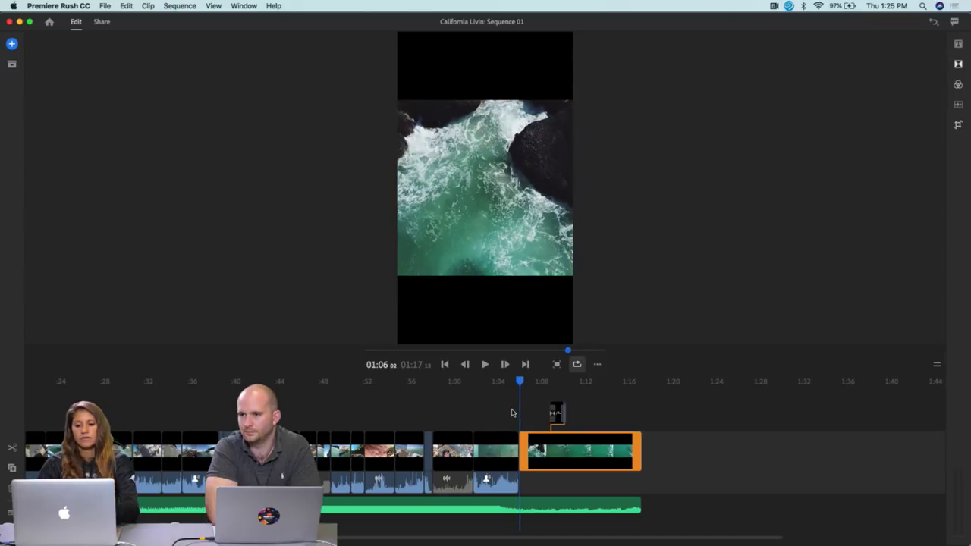
pyautogui.press('Left')
pyautogui.press('Left')
pyautogui.press('Left')
pyautogui.press('Left')
pyautogui.press('Left')
pyautogui.press('Left')
pyautogui.press('Left')
pyautogui.press('Left')
pyautogui.press('Left')
pyautogui.press('Left')
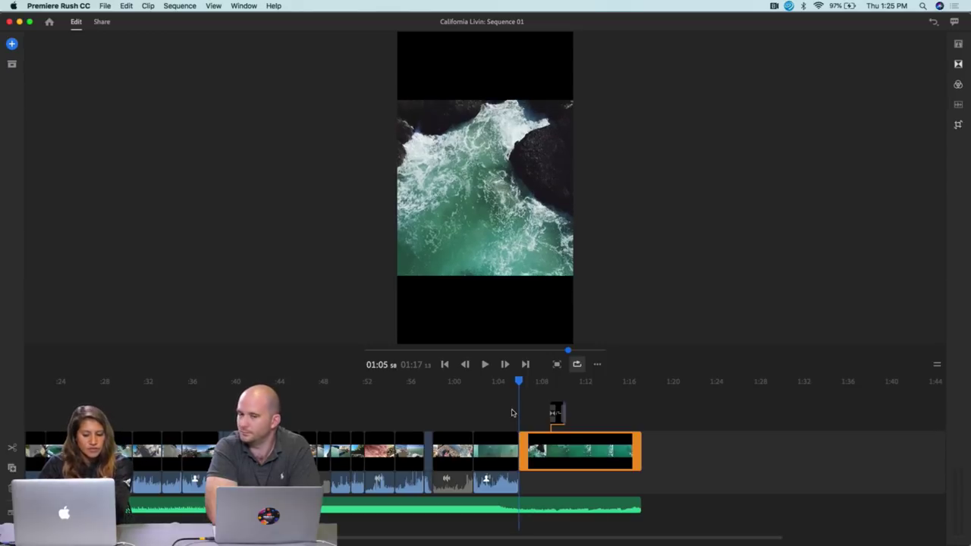
pyautogui.press('Left')
pyautogui.press('Left')
pyautogui.press('Left')
pyautogui.press('Left')
pyautogui.press('Left')
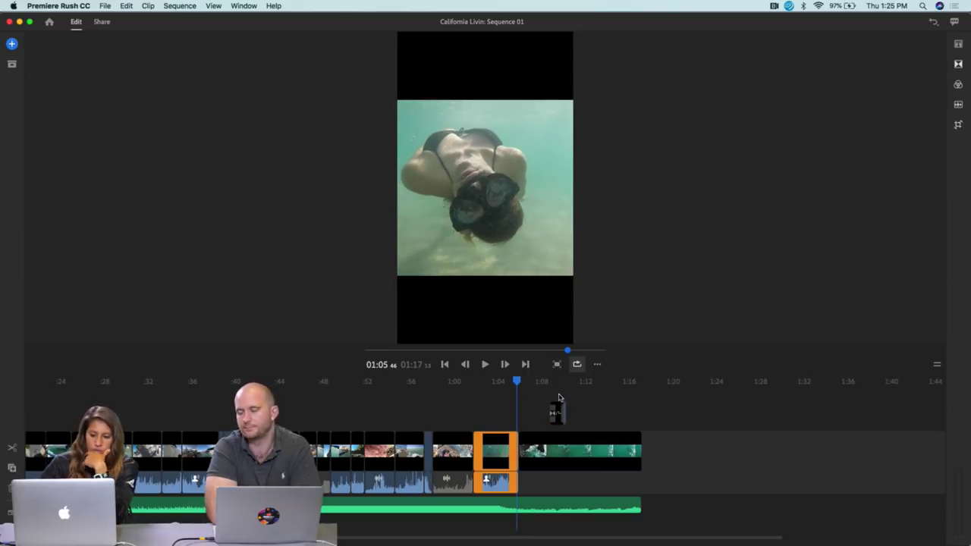
pyautogui.moveTo(560, 395); pyautogui.dragTo(498, 483)
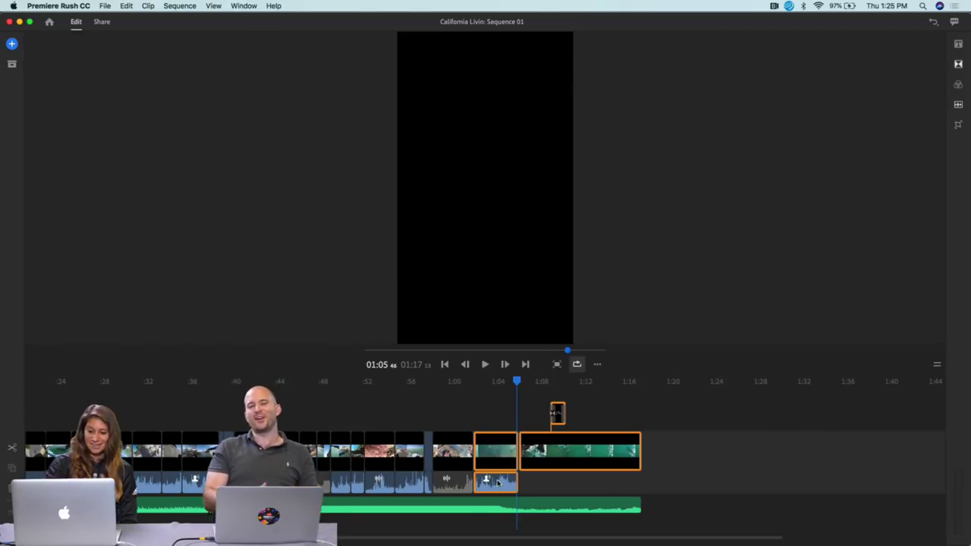
# Delete the selected closing clips and title, and trim the music to end with the video.
pyautogui.press('Delete')
pyautogui.moveTo(640, 507); pyautogui.dragTo(469, 507)
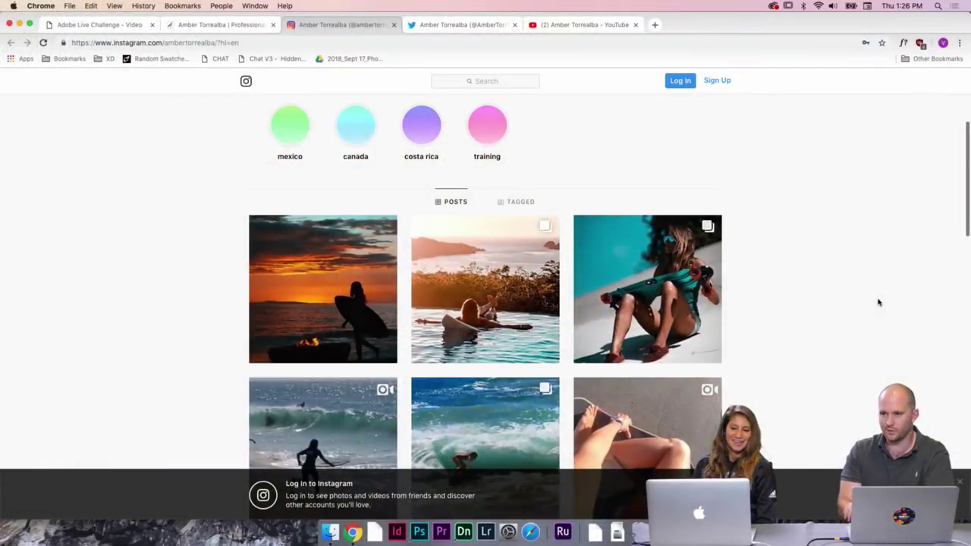
# Browse the Instagram photo grid, then view the skimboarder's Twitter profile and pinned video tweet.
pyautogui.scroll(-3, 879, 303)
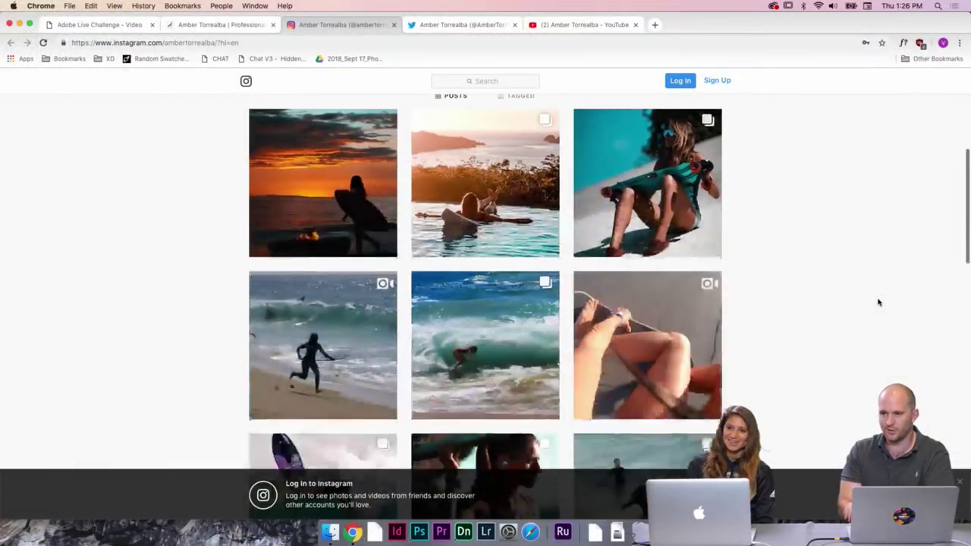
pyautogui.scroll(-2, 879, 303)
pyautogui.scroll(2, 878, 303)
pyautogui.scroll(-5, 878, 302)
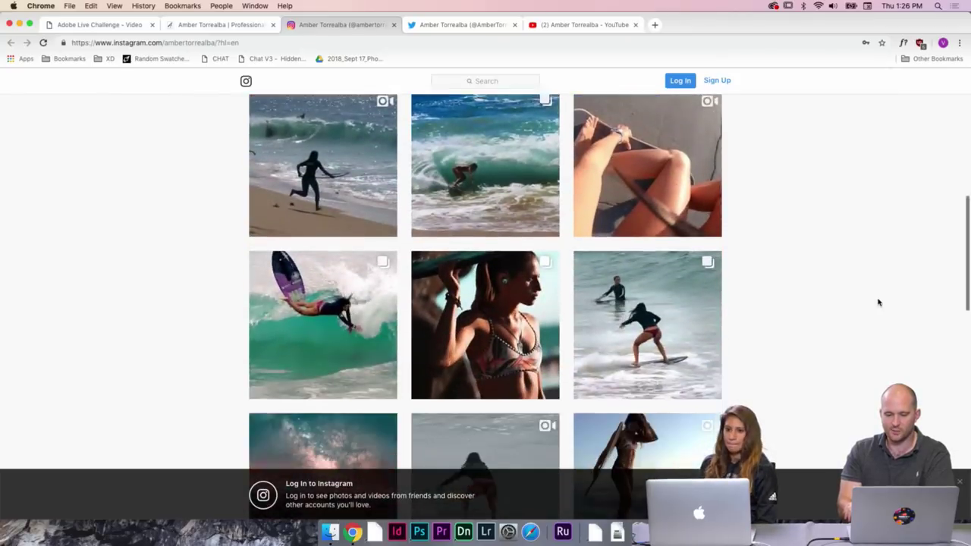
pyautogui.scroll(-3, 879, 303)
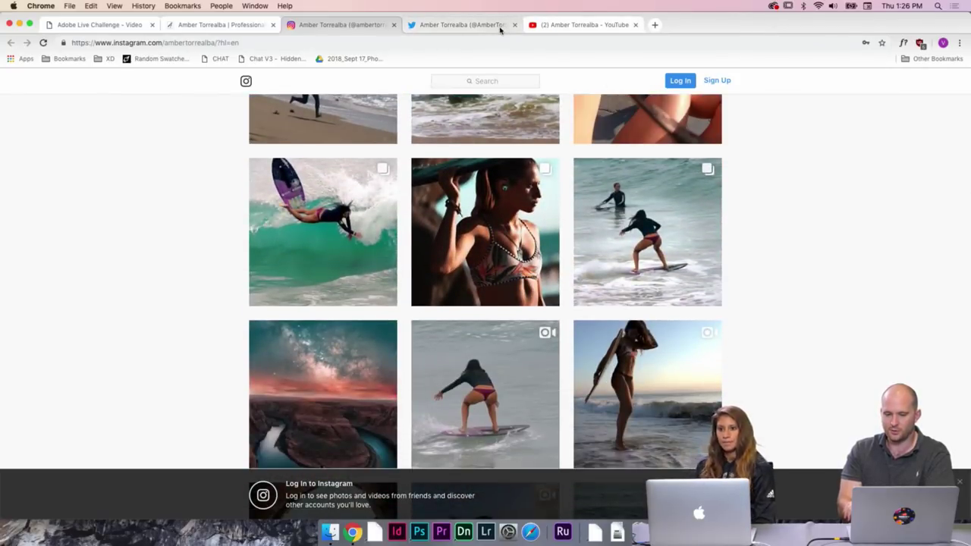
pyautogui.click(500, 29)
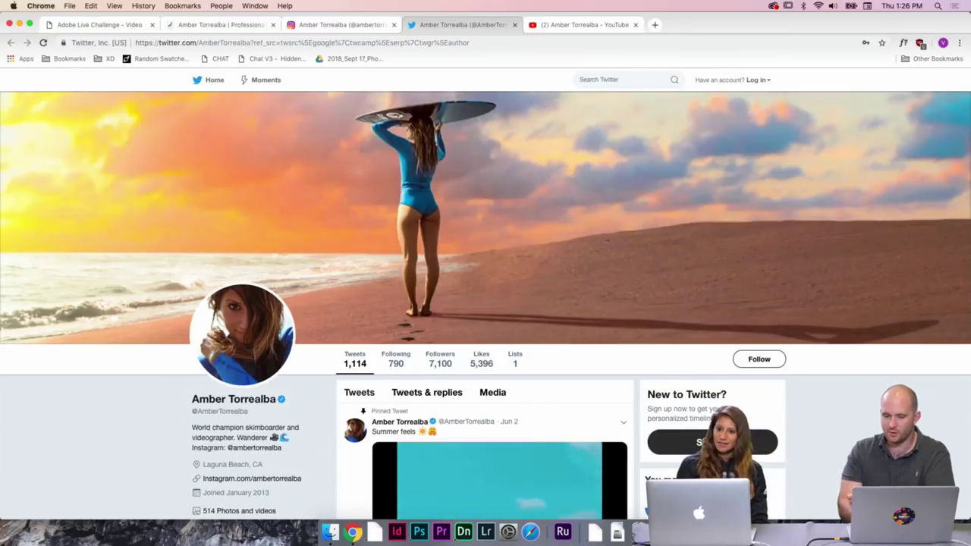
pyautogui.scroll(-5, 485, 303)
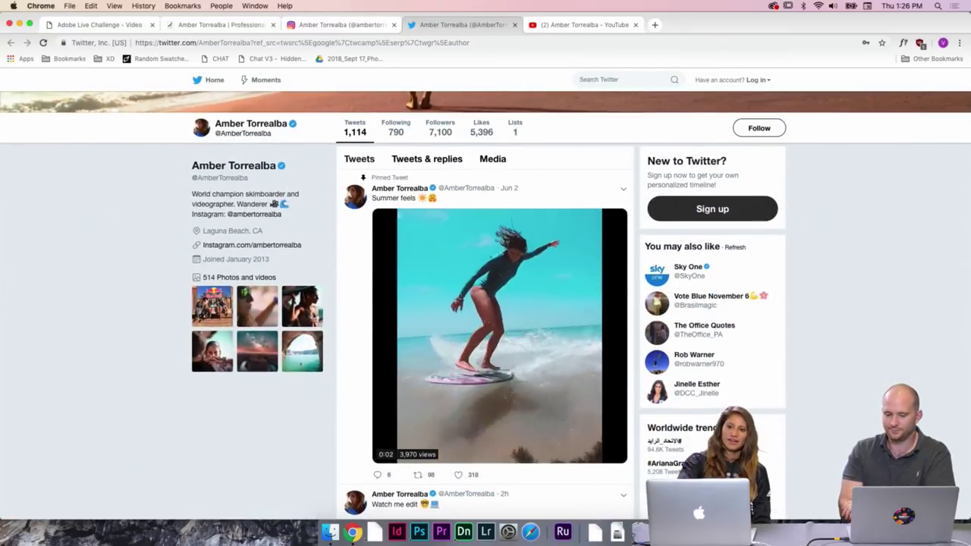